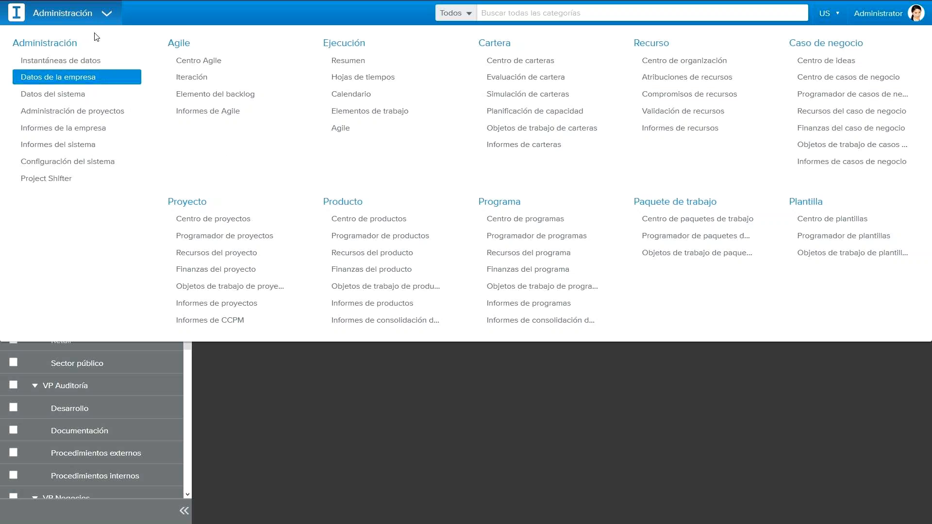
# Step: Look through the organization hierarchy under International Consulting Group in the company data, from Administración to VP Tax & Legal
pyautogui.click(102, 12)
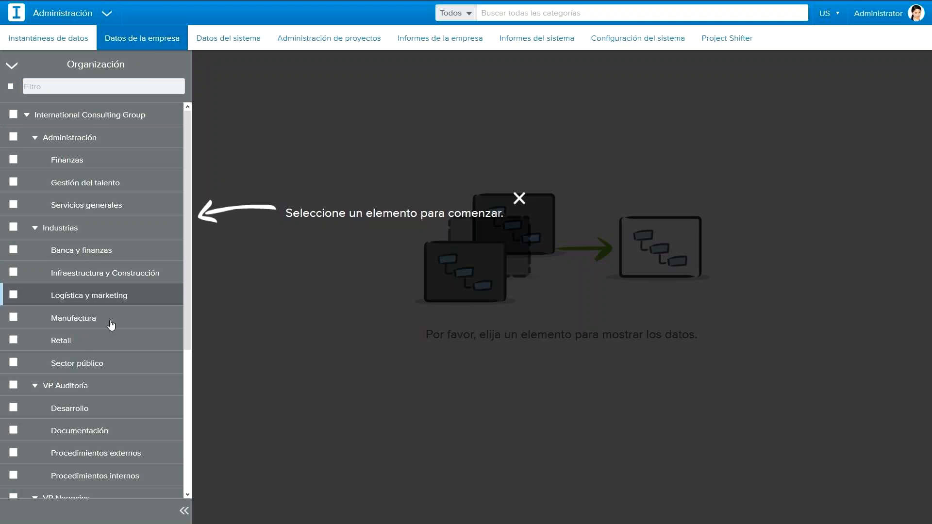
pyautogui.click(182, 514)
pyautogui.click(5, 513)
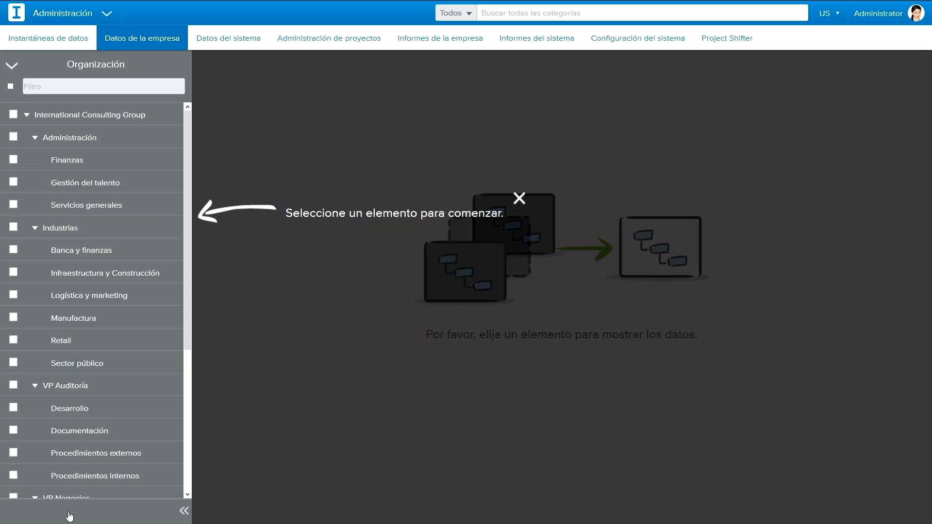
pyautogui.click(183, 512)
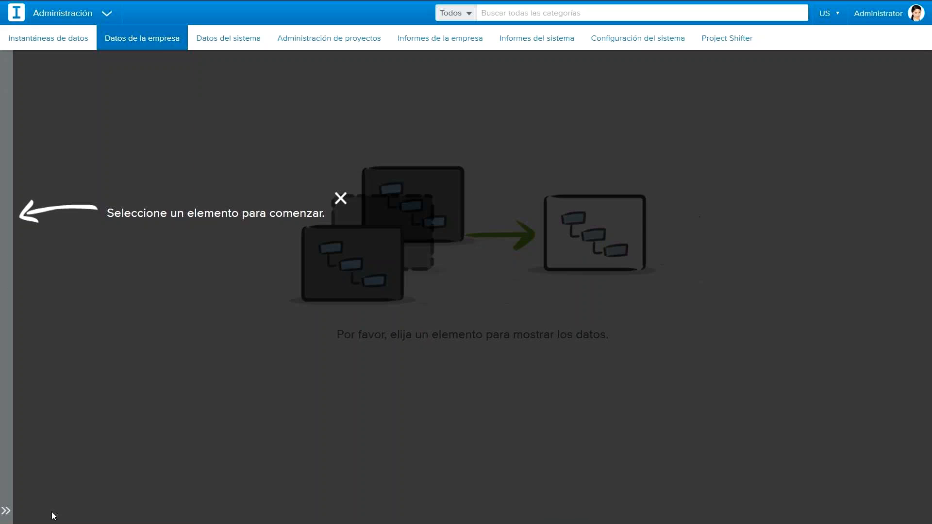
pyautogui.click(6, 512)
pyautogui.scroll(-3, 97, 343)
pyautogui.scroll(3, 97, 343)
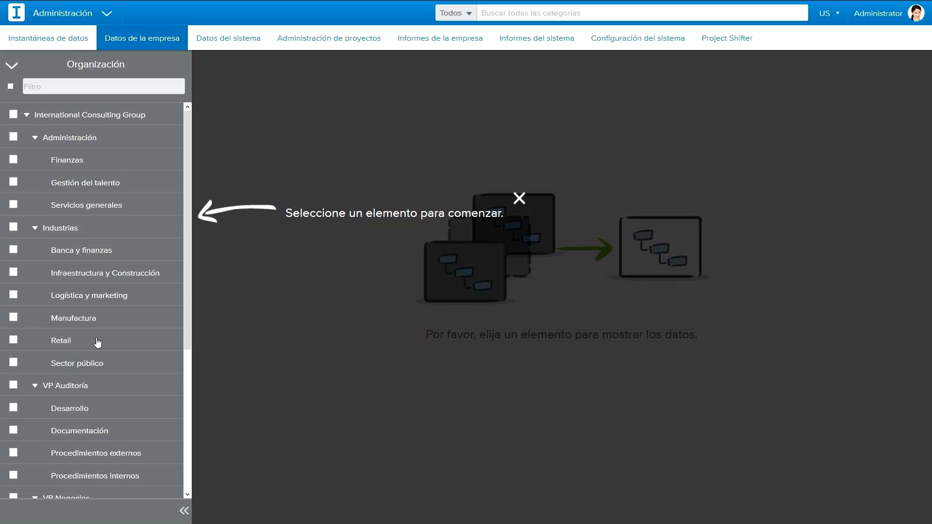
pyautogui.click(90, 214)
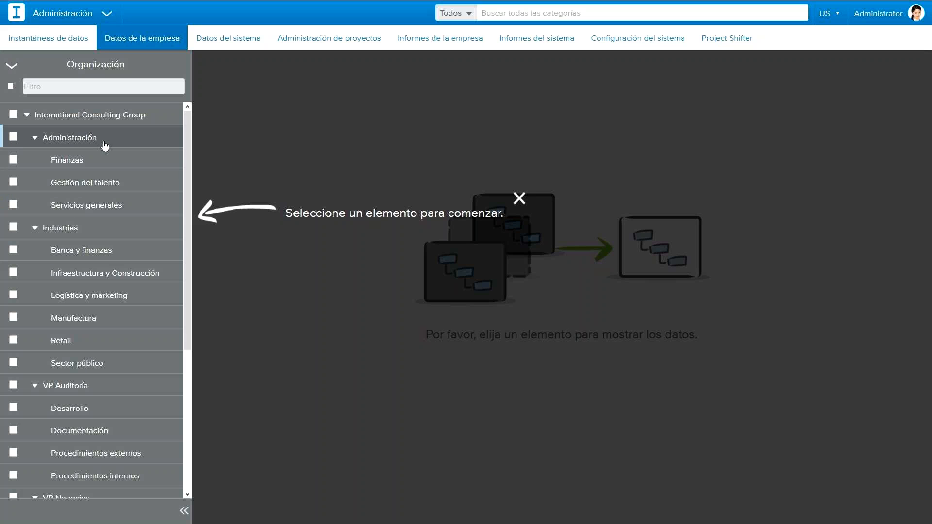
pyautogui.scroll(-3, 97, 243)
pyautogui.scroll(-3, 92, 238)
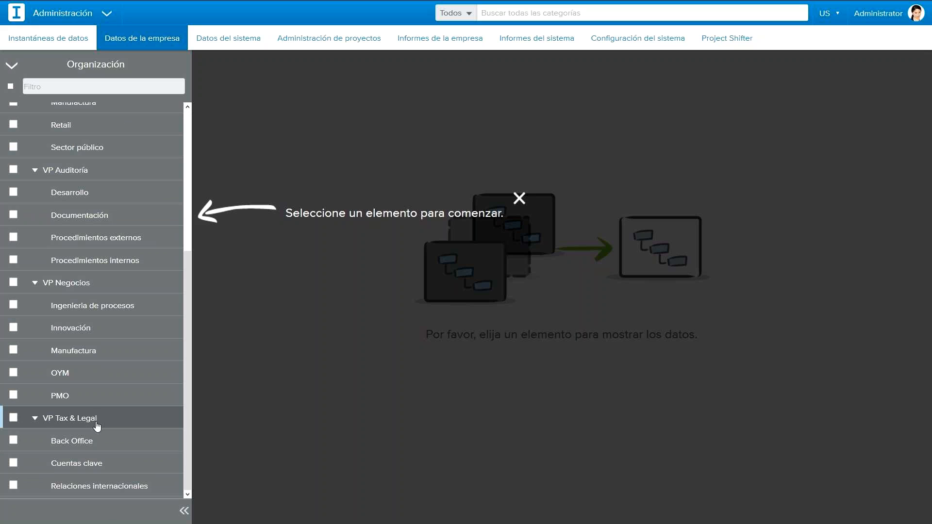
pyautogui.scroll(5, 106, 421)
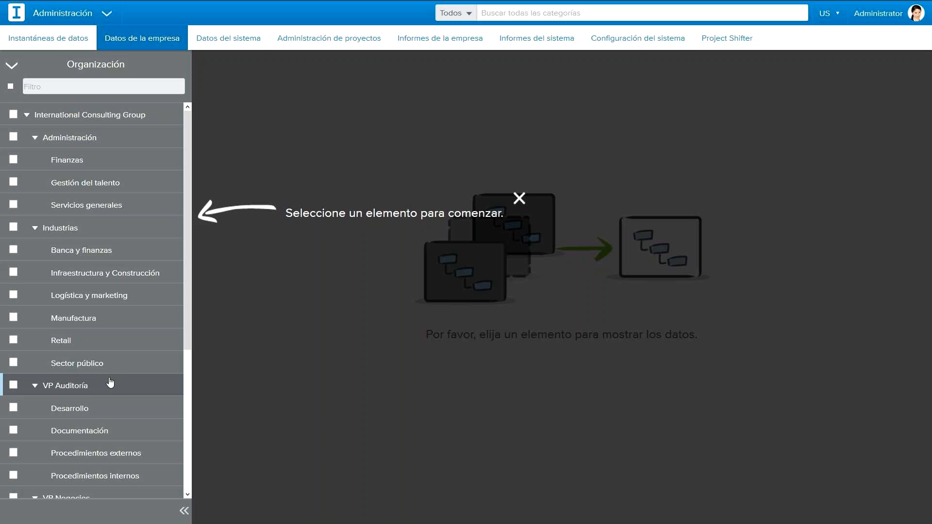
pyautogui.scroll(-3, 109, 389)
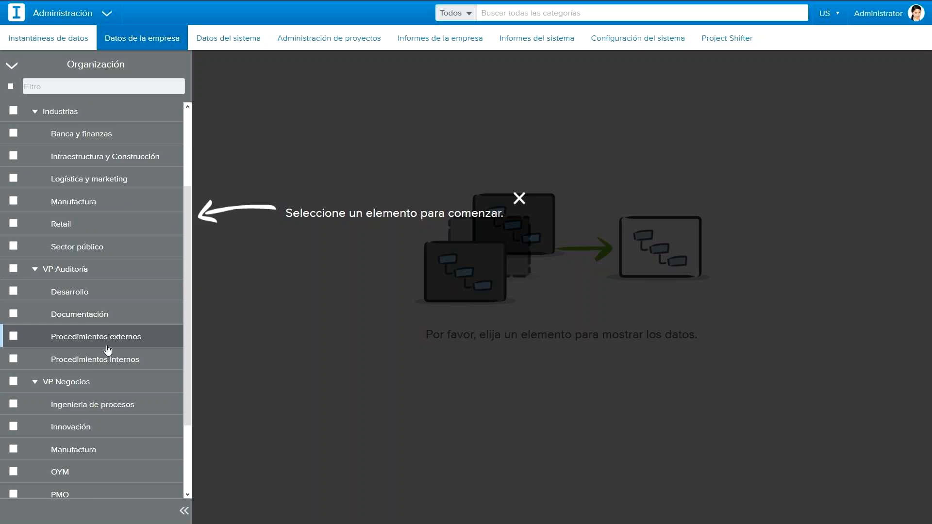
pyautogui.scroll(-3, 100, 396)
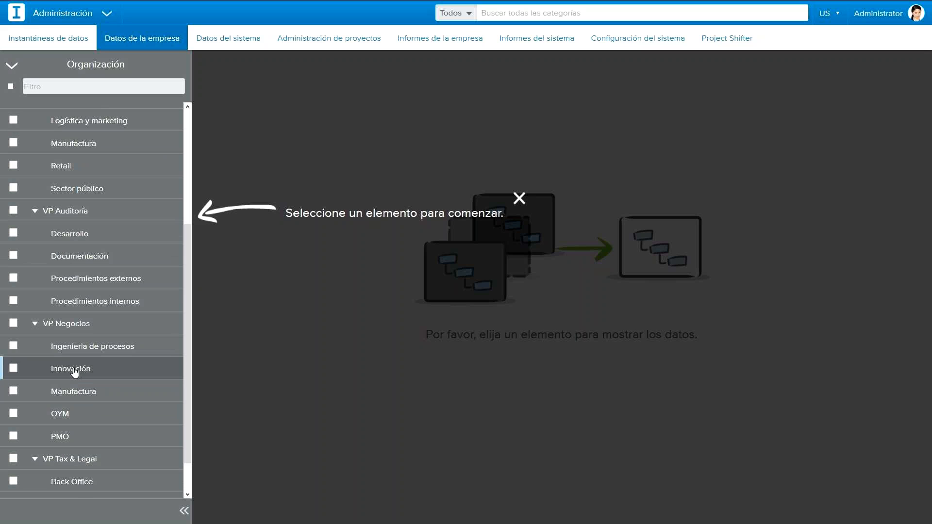
# Step: Show the resources of the Innovación unit under VP Negocios and check the first resource's cost and revenue rate
pyautogui.click(75, 368)
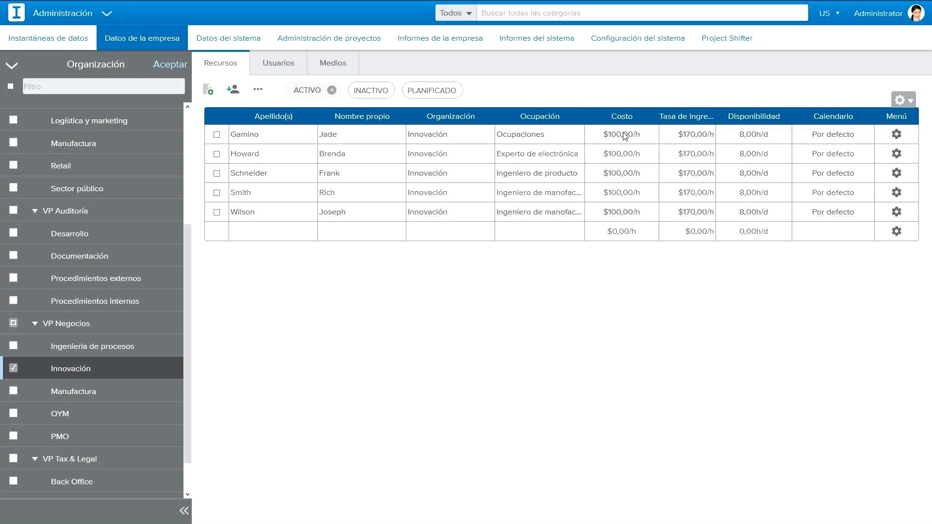
pyautogui.click(185, 513)
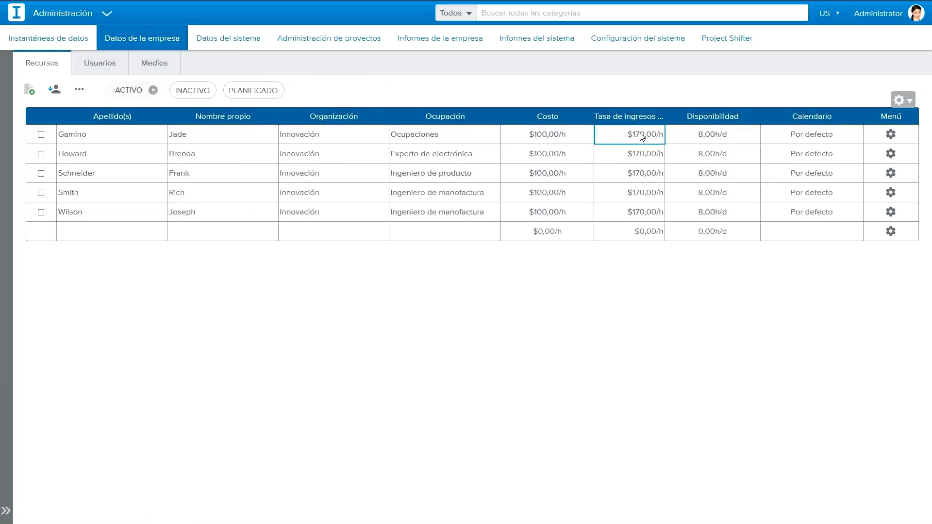
pyautogui.click(585, 136)
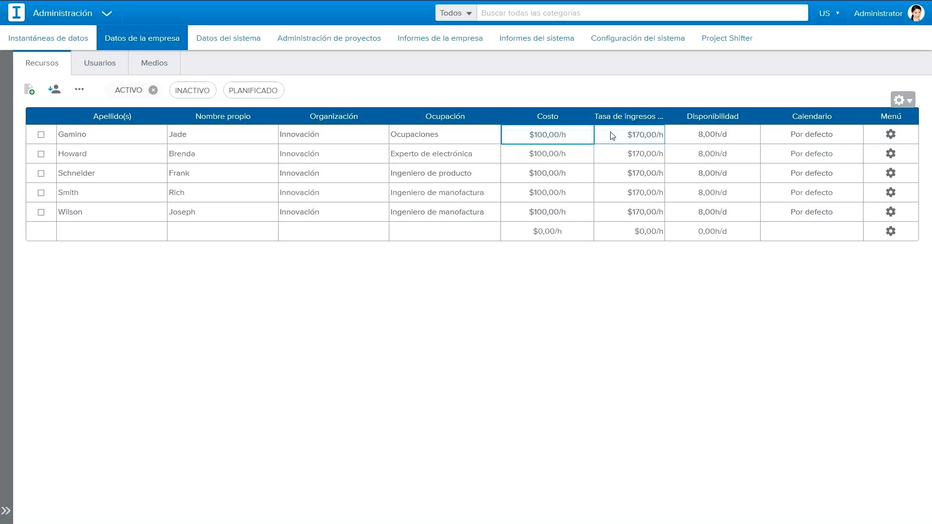
pyautogui.click(612, 137)
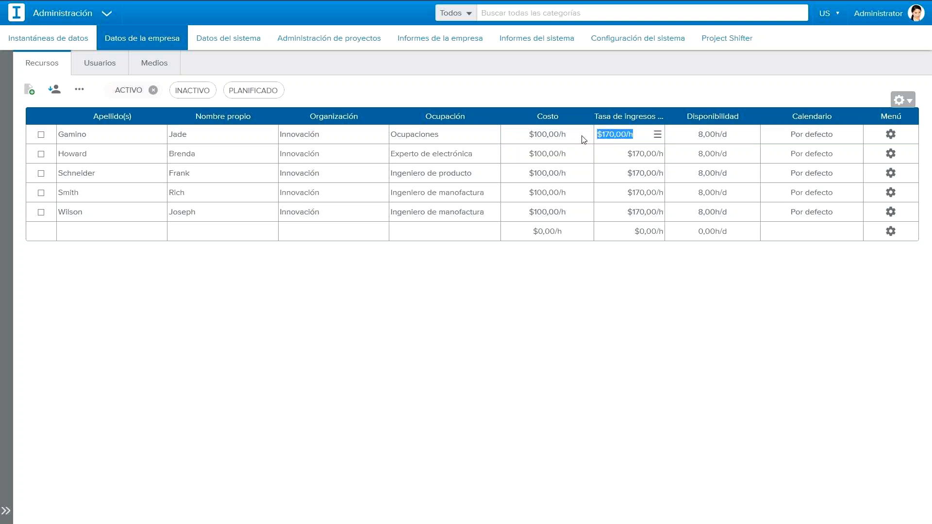
pyautogui.click(583, 139)
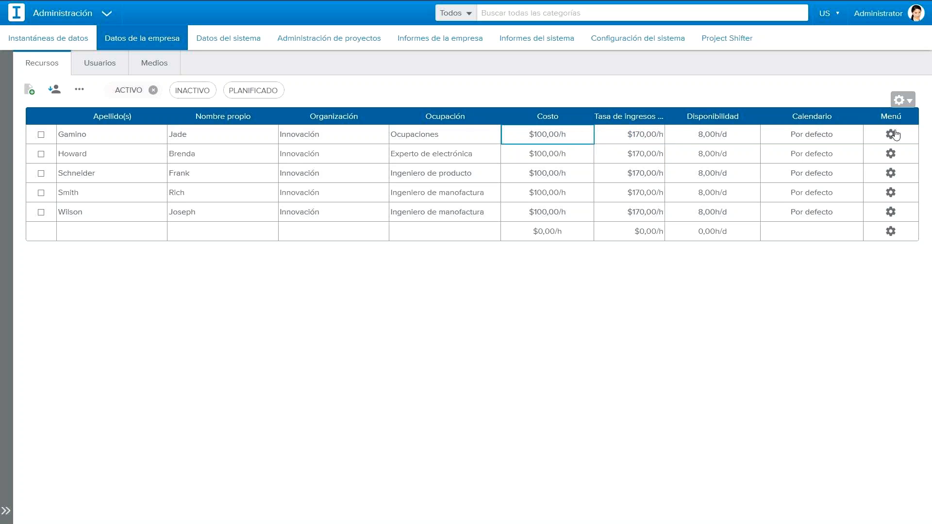
# Step: Review the first resource's identification record, including its cost, availability and organization history, and close it
pyautogui.click(891, 135)
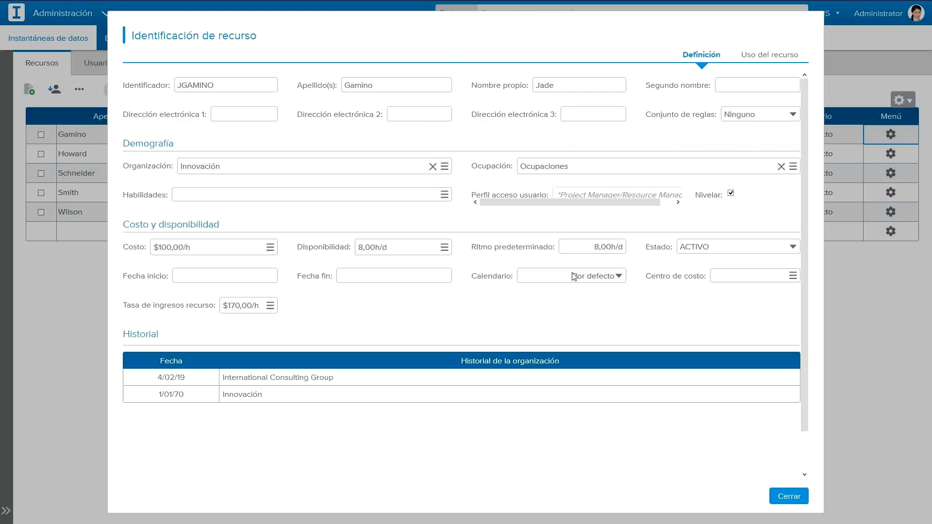
pyautogui.scroll(-1, 578, 280)
pyautogui.scroll(1, 581, 283)
pyautogui.click(787, 501)
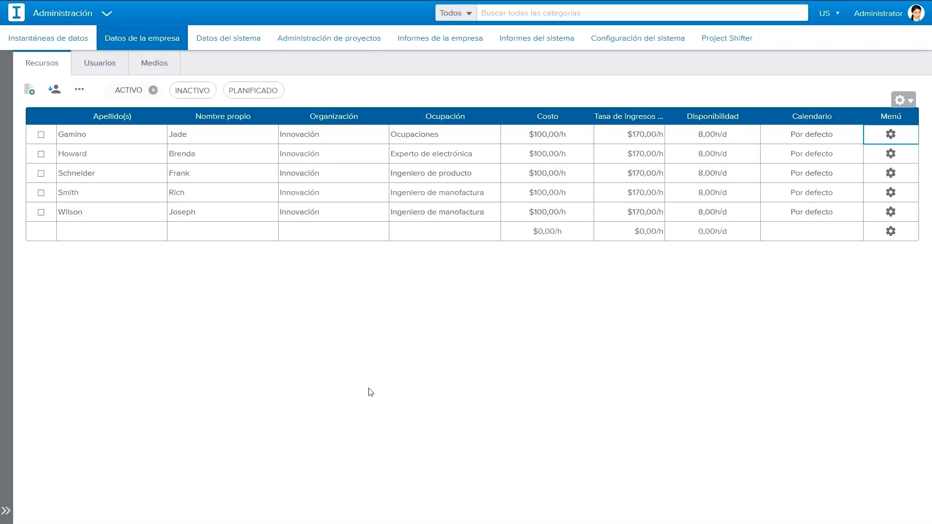
# Step: Include every organization in the selection and look through the complete list of active resources
pyautogui.click(6, 510)
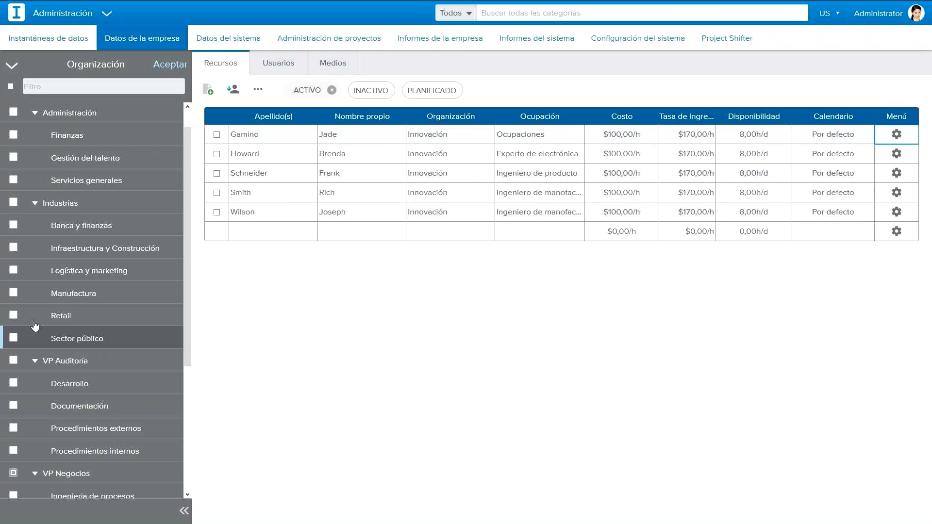
pyautogui.click(13, 115)
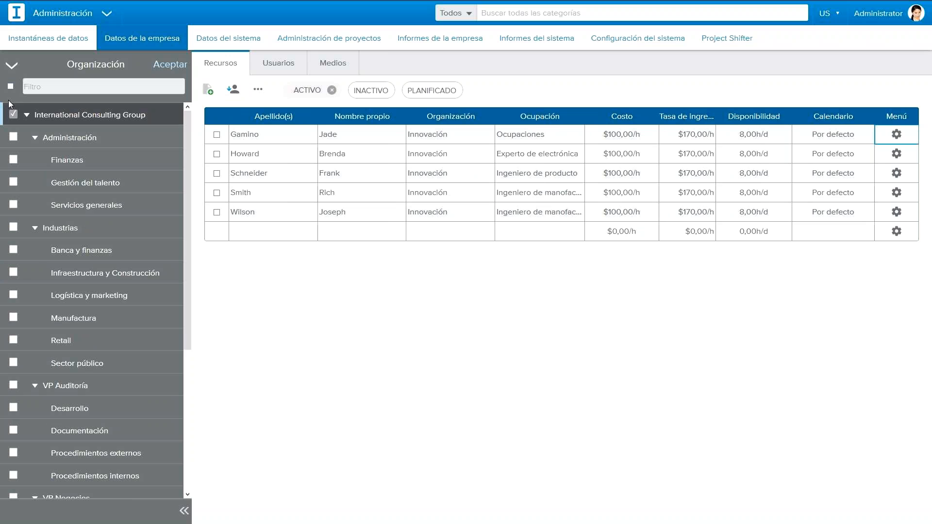
pyautogui.click(10, 86)
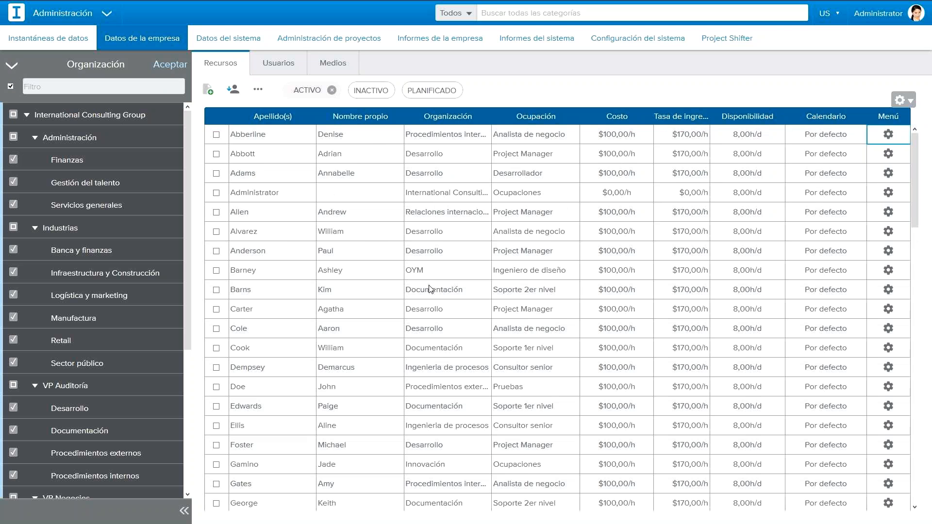
pyautogui.scroll(-3, 385, 437)
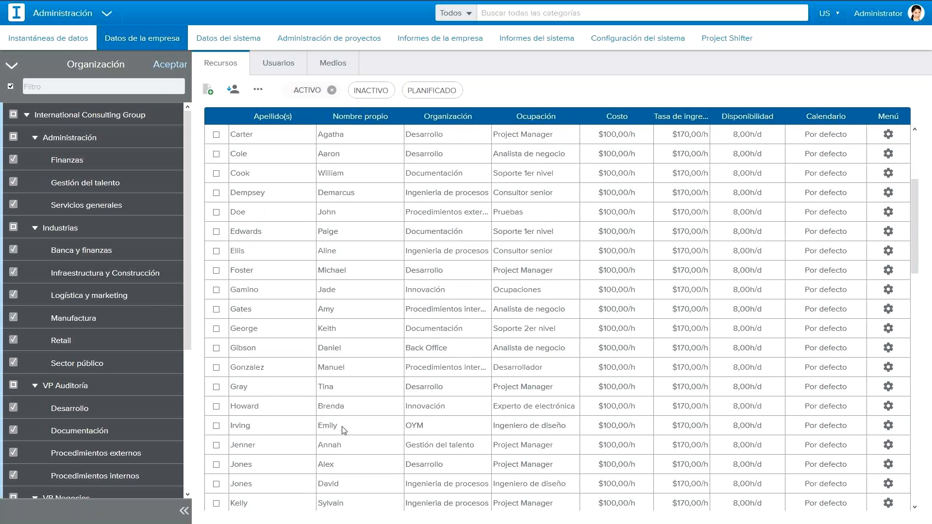
pyautogui.scroll(3, 339, 436)
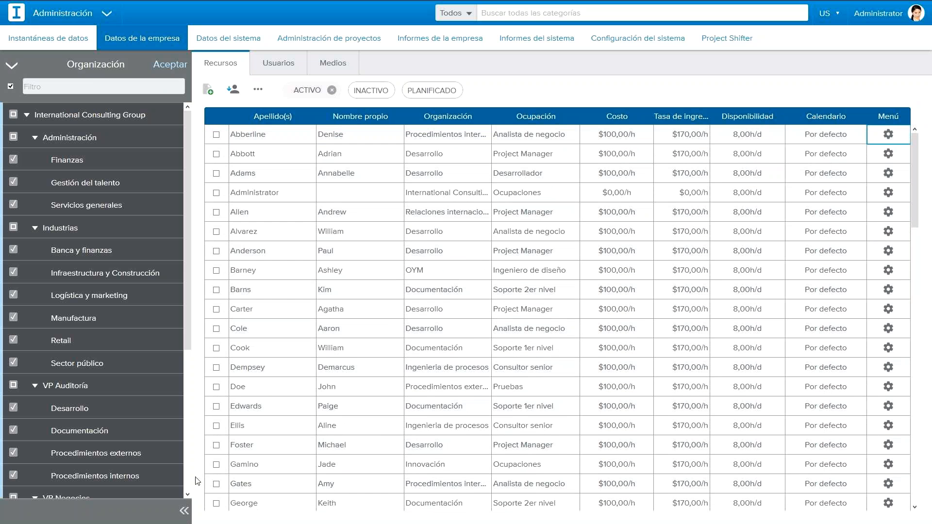
# Step: Go to the occupations in the system data and check the cost and revenue rate of Analista de negocio
pyautogui.click(229, 39)
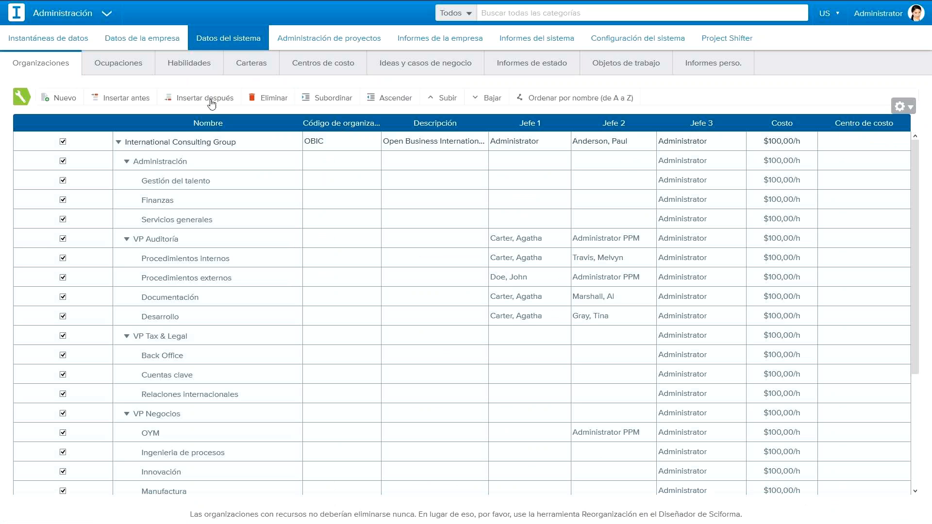
pyautogui.click(116, 71)
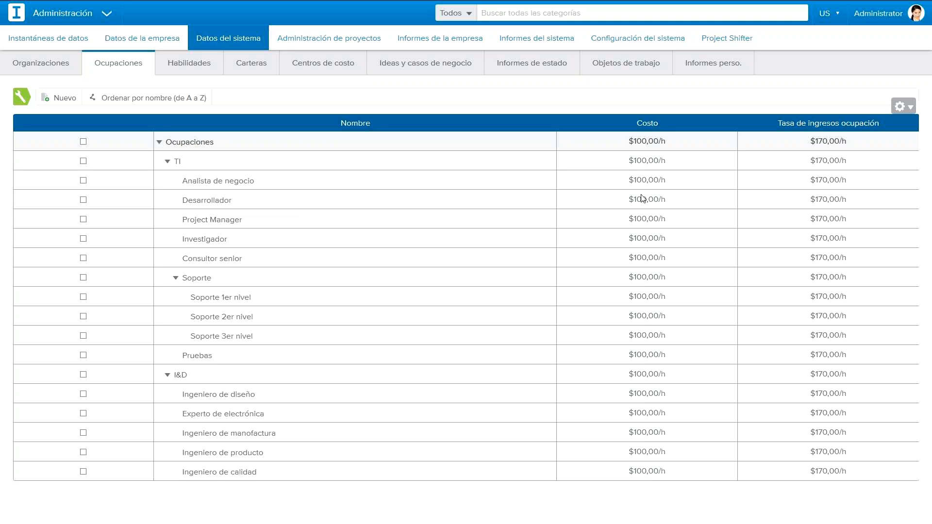
pyautogui.click(654, 186)
pyautogui.click(802, 184)
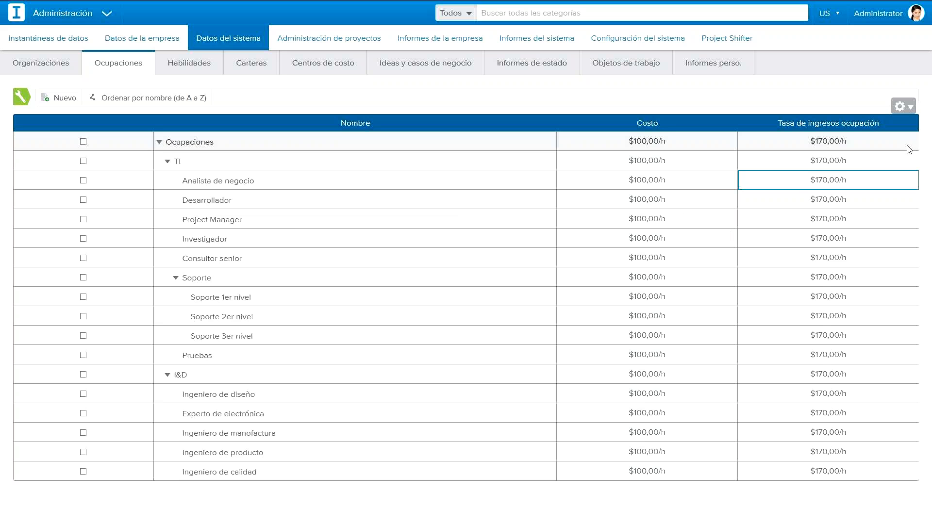
# Step: Switch to the Opera window with the Sciforma portfolio center and show it in full screen
pyautogui.hotkey('alt', 'Tab')
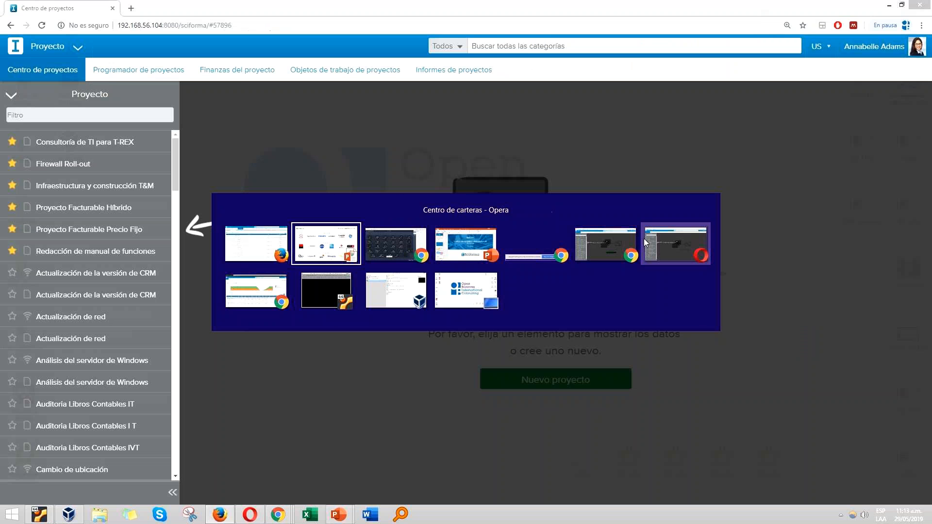
pyautogui.click(676, 244)
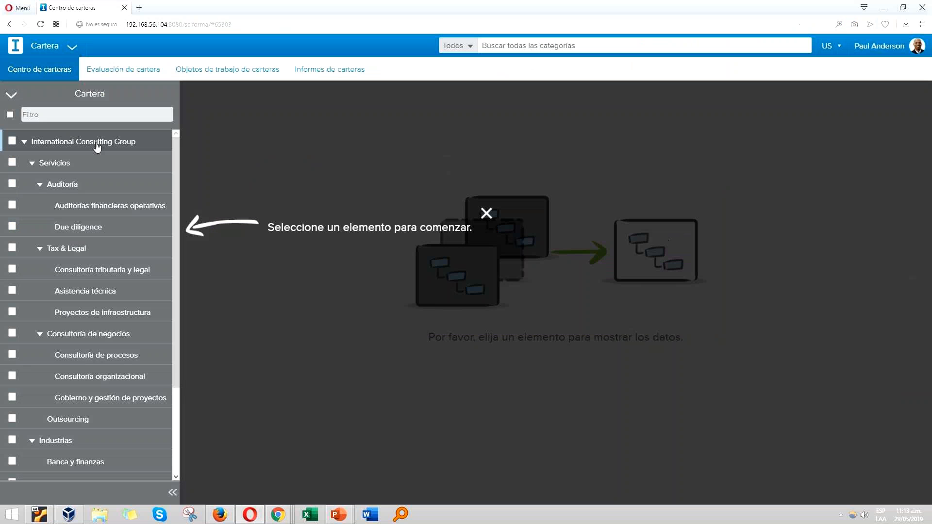
pyautogui.click(73, 50)
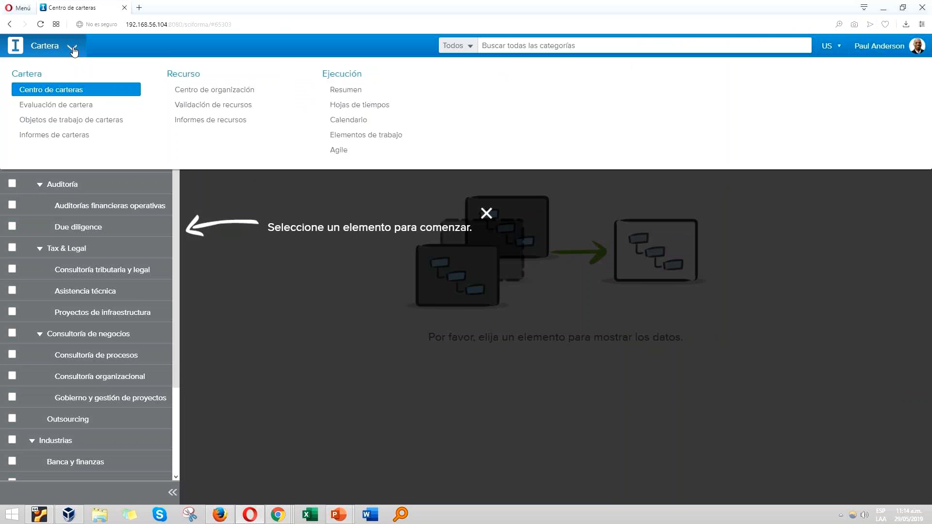
pyautogui.press('F11')
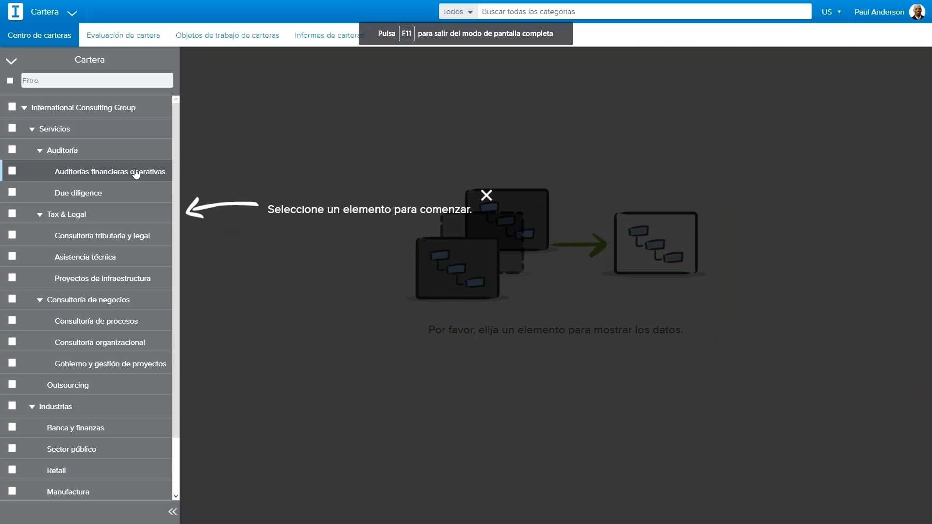
# Step: Select all portfolios, load their projects in the portfolio center and look through the project supervision list
pyautogui.scroll(-2, 137, 396)
pyautogui.scroll(2, 109, 398)
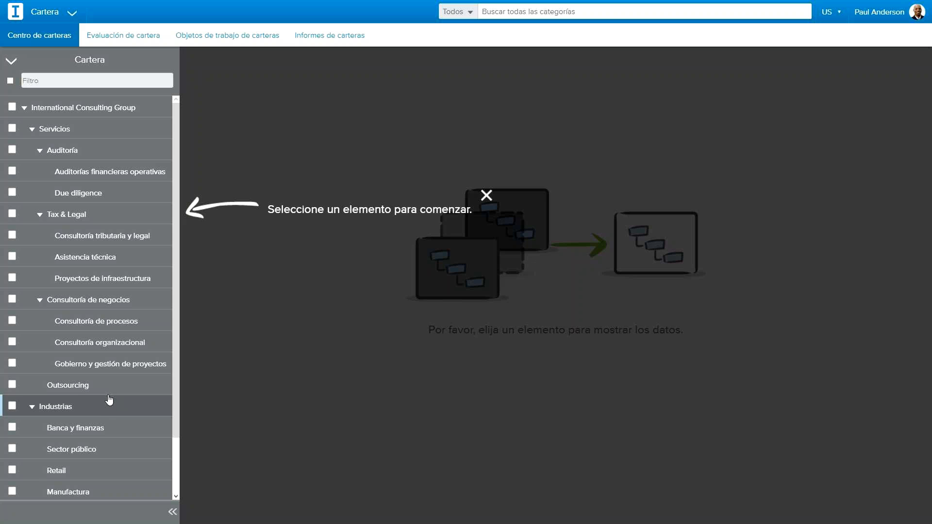
pyautogui.click(173, 514)
pyautogui.click(4, 517)
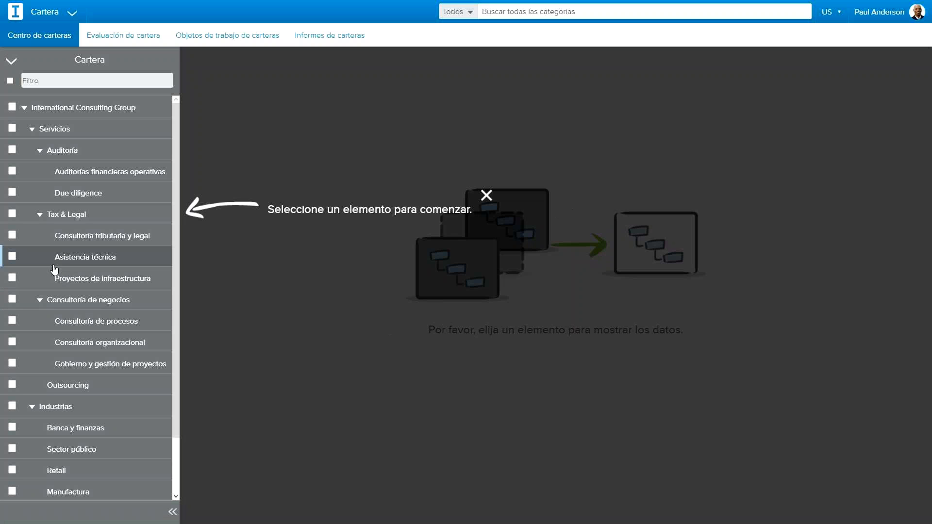
pyautogui.click(10, 81)
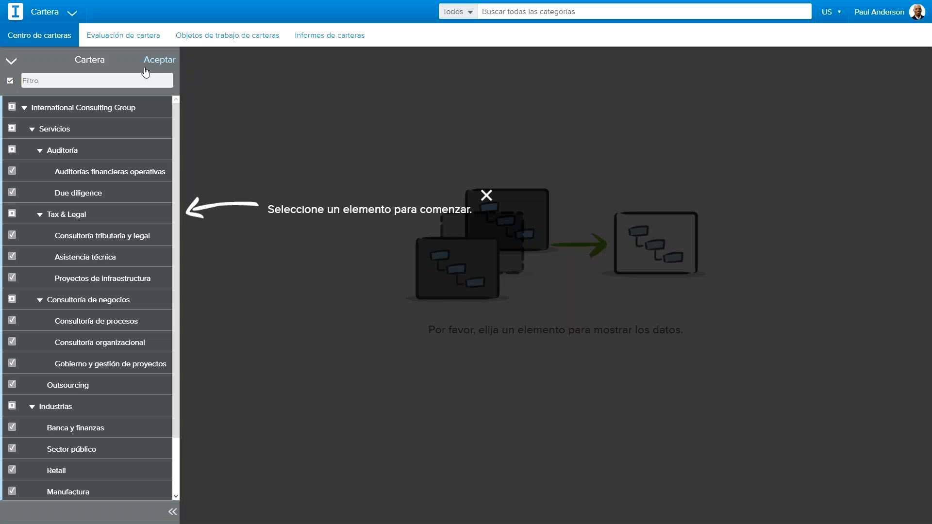
pyautogui.click(154, 61)
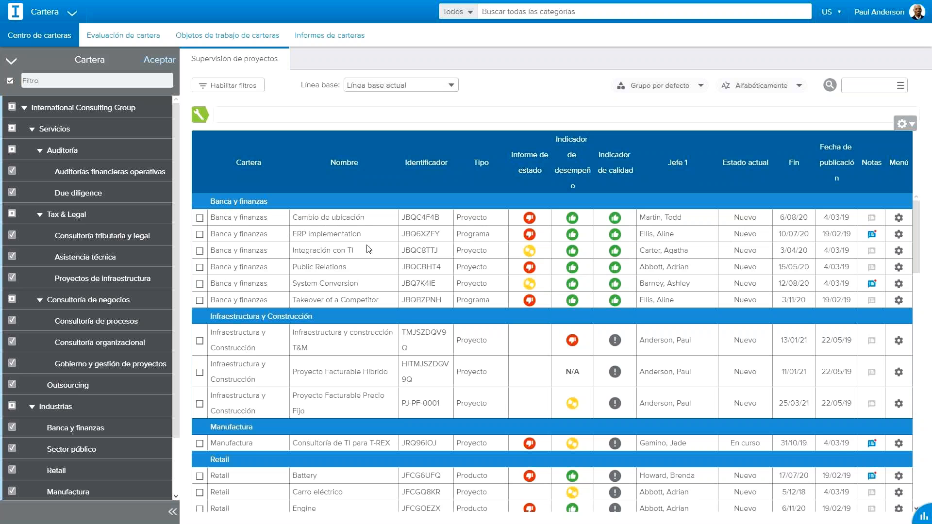
pyautogui.scroll(-2, 362, 272)
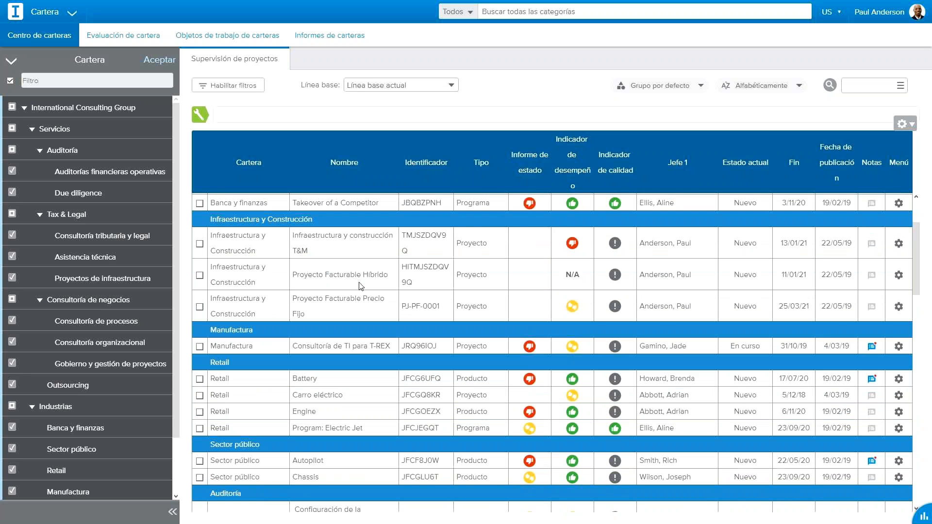
pyautogui.scroll(-1, 359, 285)
pyautogui.scroll(4, 359, 286)
pyautogui.click(73, 16)
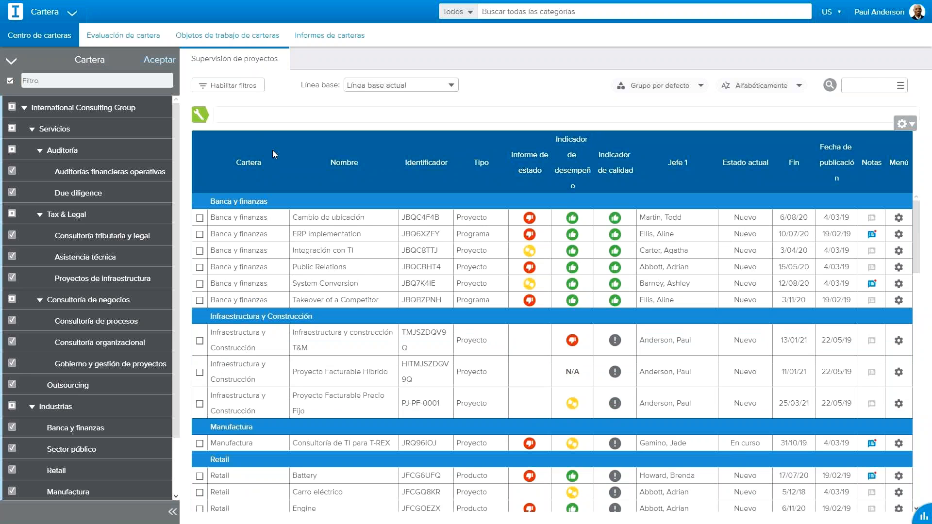
# Step: Switch to the Chrome window that shows the Sciforma project center (Centro de proyectos)
pyautogui.hotkey('alt', 'Tab')
pyautogui.hotkey('alt', 'Tab')
pyautogui.hotkey('alt', 'Tab')
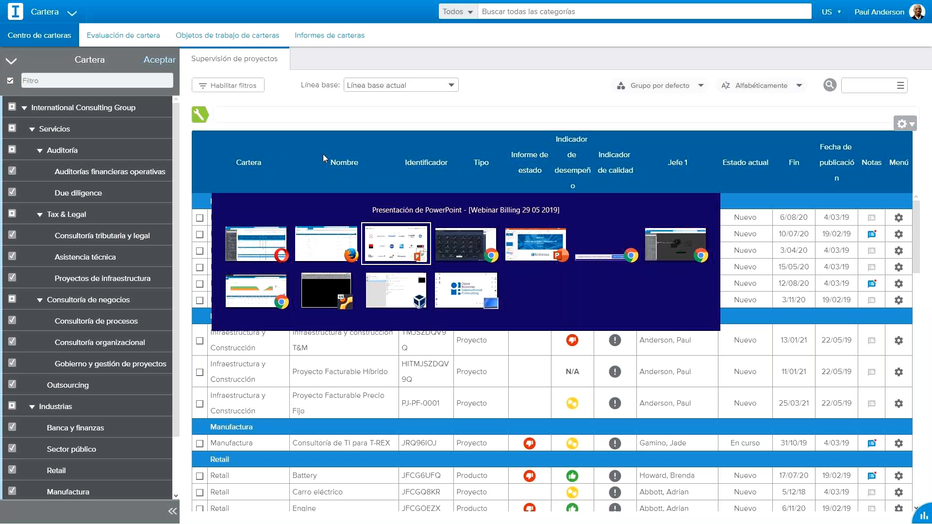
pyautogui.hotkey('alt', 'Tab')
pyautogui.hotkey('alt', 'Tab')
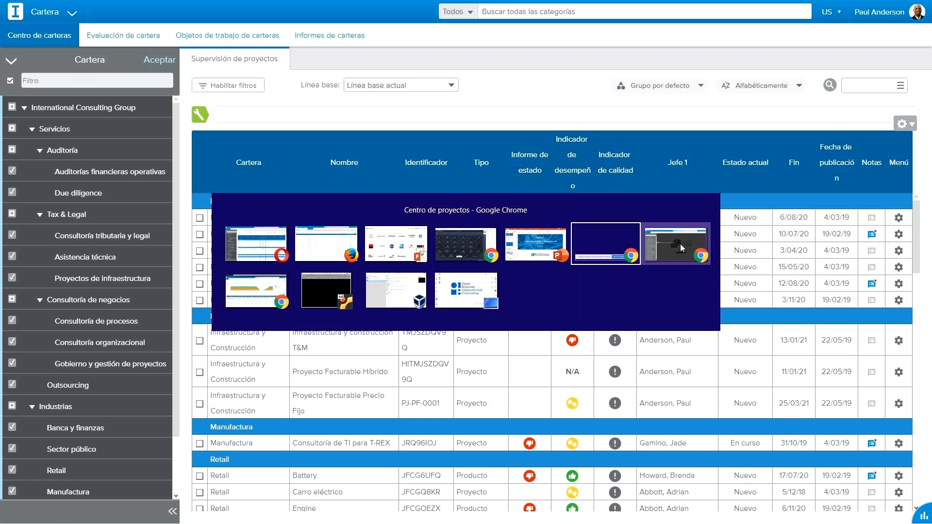
pyautogui.hotkey('alt', 'Tab')
pyautogui.hotkey('alt', 'Tab')
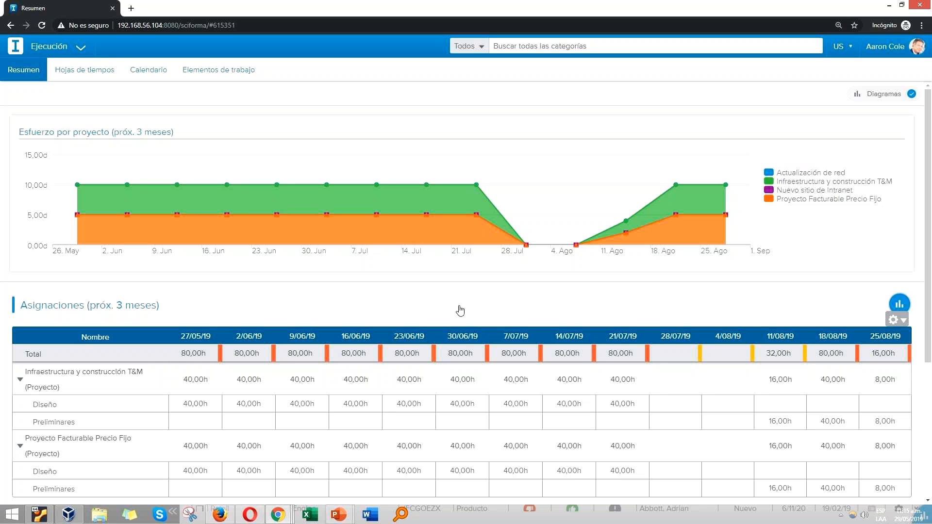
pyautogui.press('F11')
pyautogui.hotkey('alt', 'Tab')
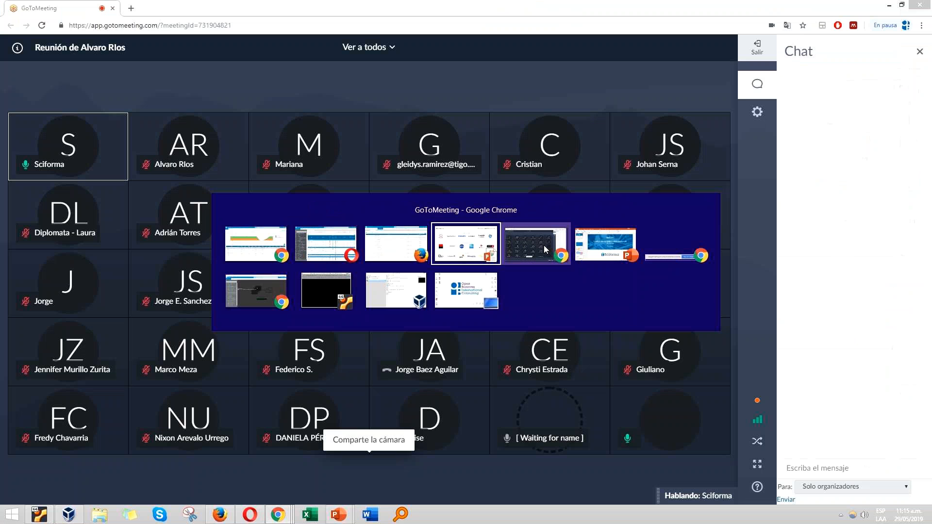
pyautogui.click(544, 245)
pyautogui.hotkey('alt', 'Tab')
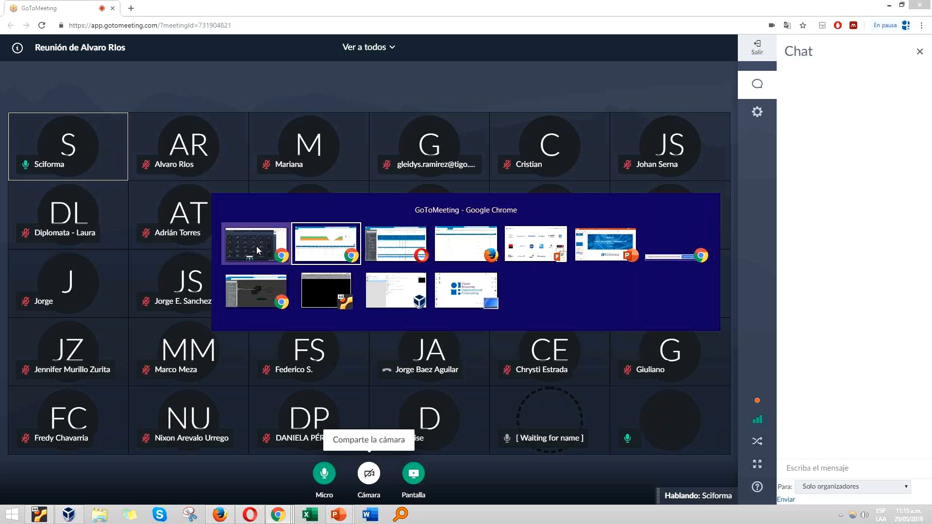
pyautogui.click(280, 294)
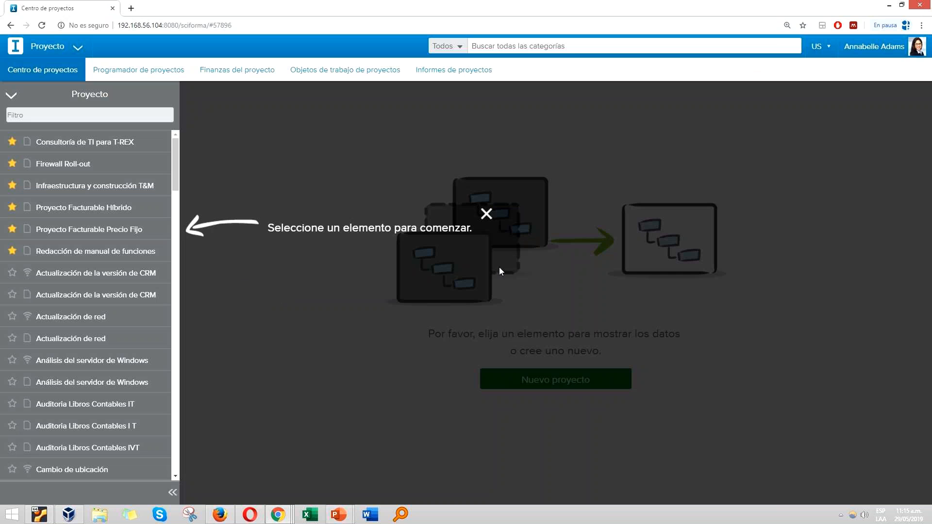
# Step: Look over the available Sciforma modules and the list of projects in the project center
pyautogui.click(84, 48)
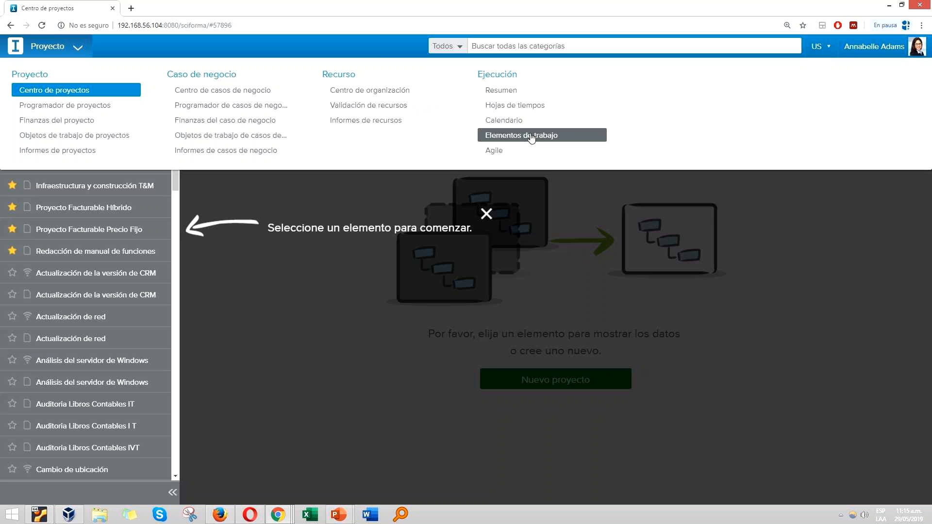
pyautogui.click(77, 47)
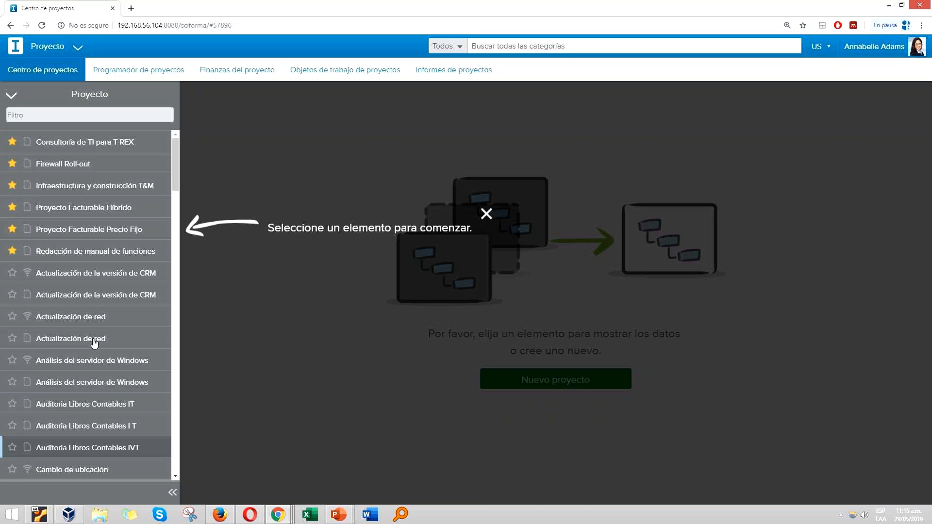
pyautogui.scroll(-5, 146, 332)
pyautogui.scroll(5, 141, 321)
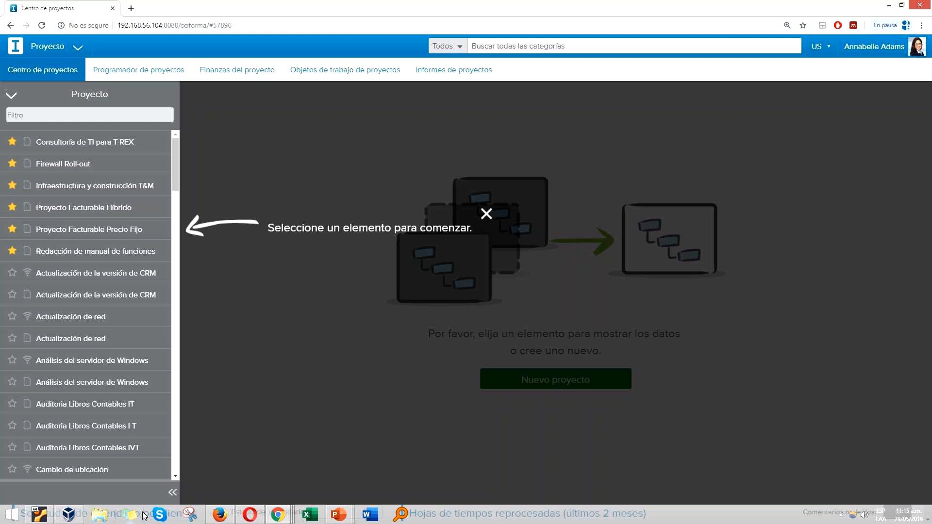
# Step: Collapse the project list, dismiss the selection hint and start a new project from scratch
pyautogui.click(173, 495)
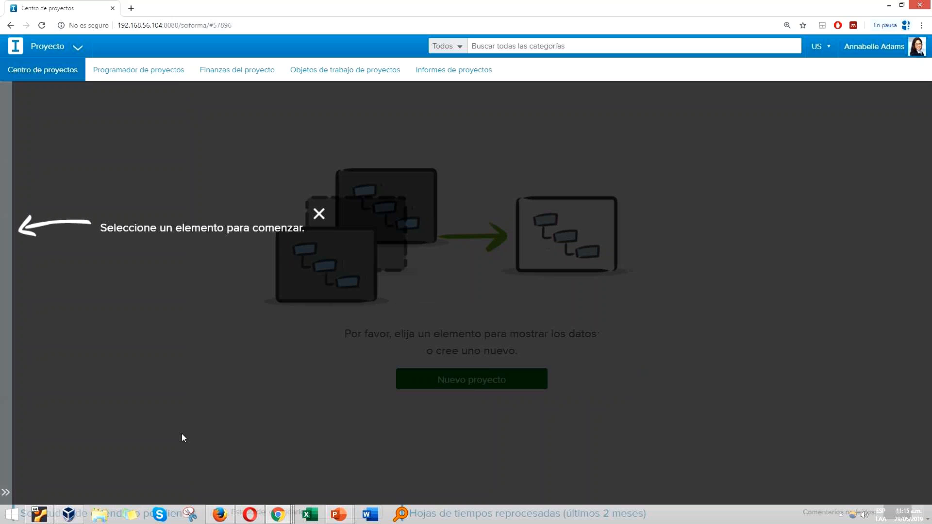
pyautogui.click(544, 423)
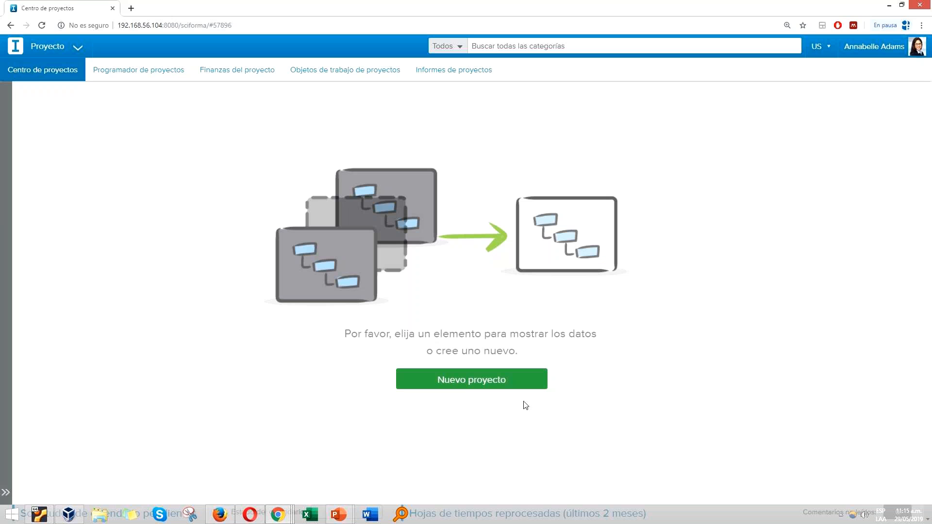
pyautogui.click(495, 374)
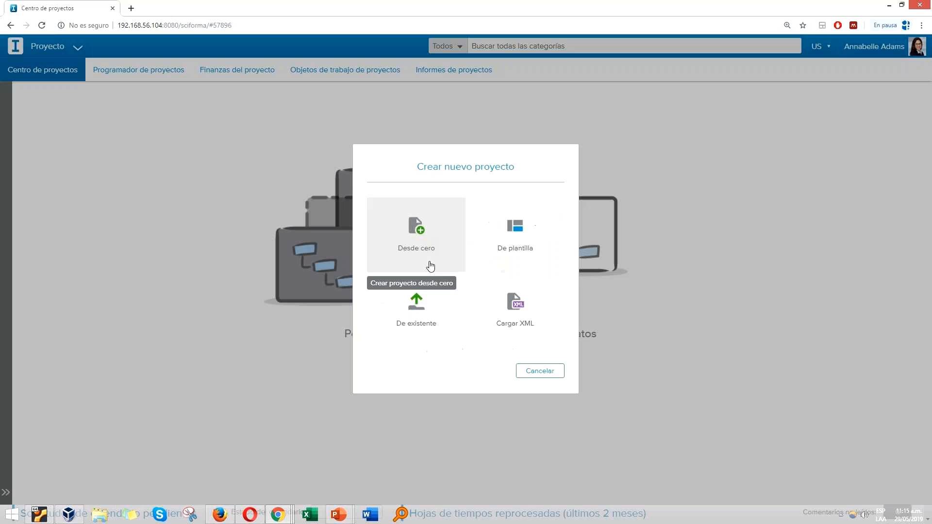
pyautogui.click(451, 235)
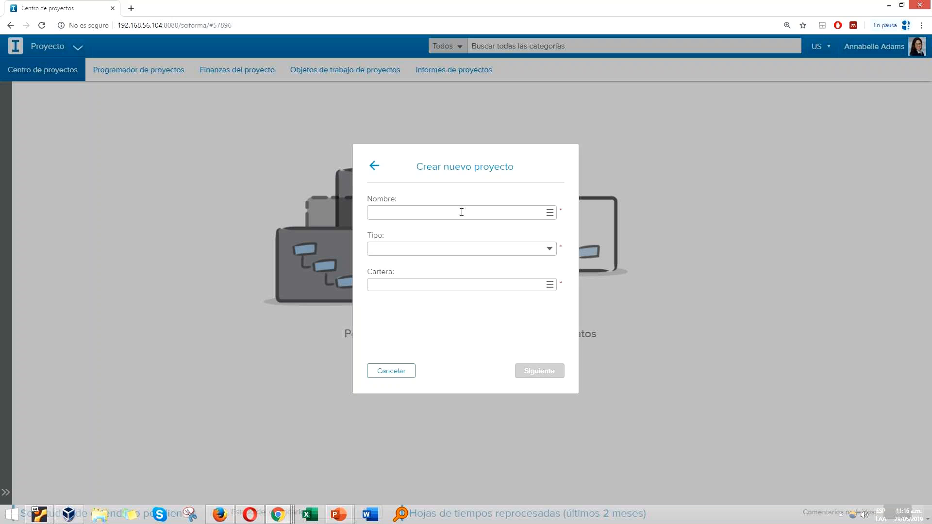
# Step: Name the project Auditoria de libros contables IVT, with type Proyecto Pequeño and portfolio Auditorías financieras operativas, and continue to its definition
pyautogui.write('Auditoria de libros contables IVT')
pyautogui.click(551, 250)
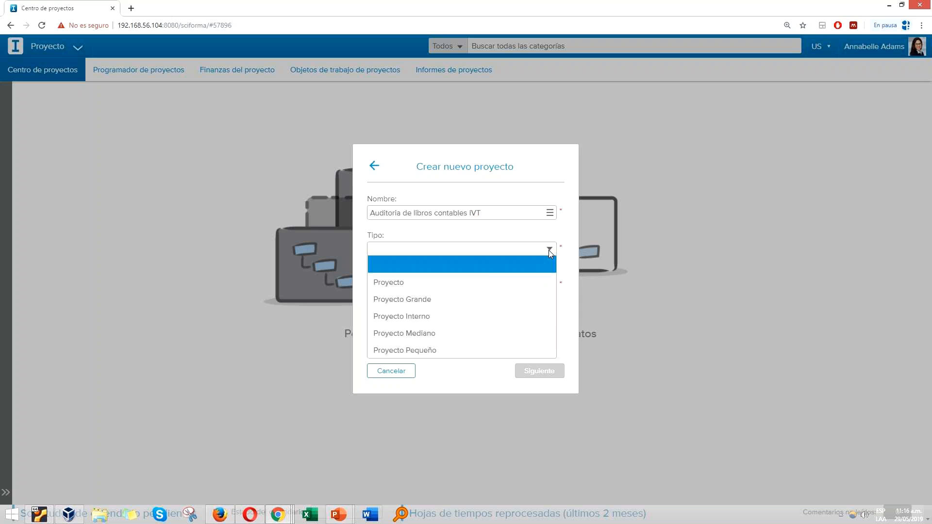
pyautogui.click(467, 350)
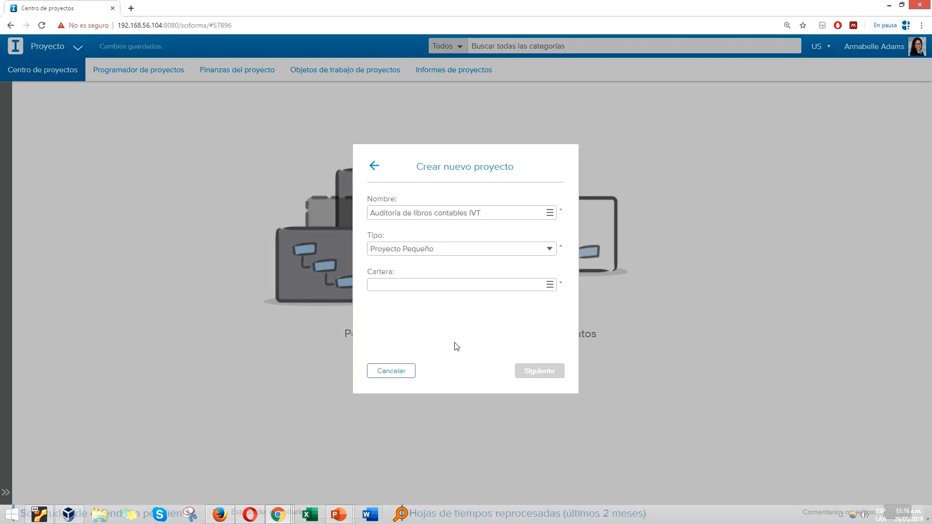
pyautogui.click(550, 285)
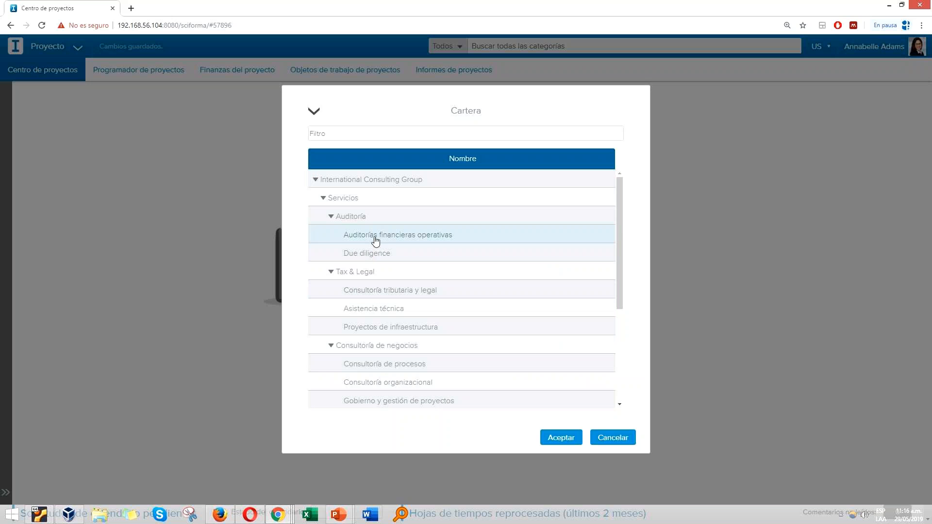
pyautogui.doubleClick(400, 242)
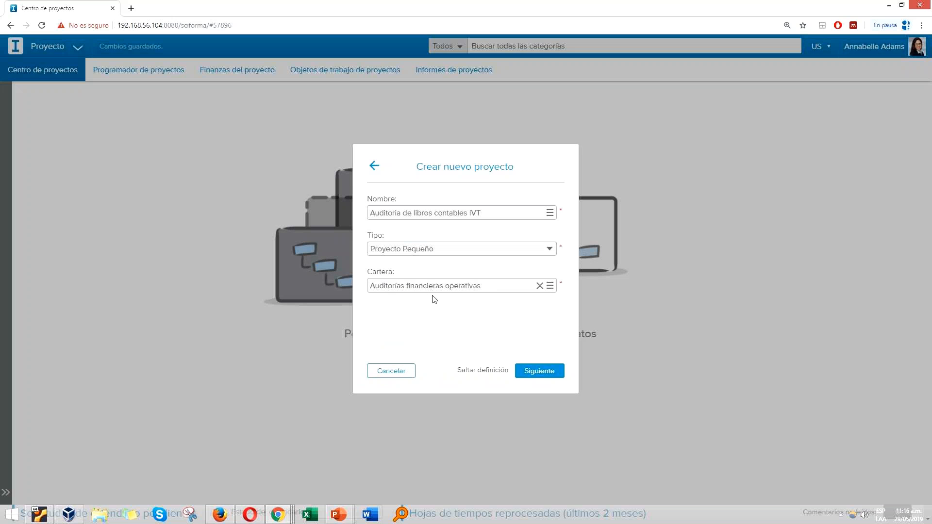
pyautogui.click(539, 372)
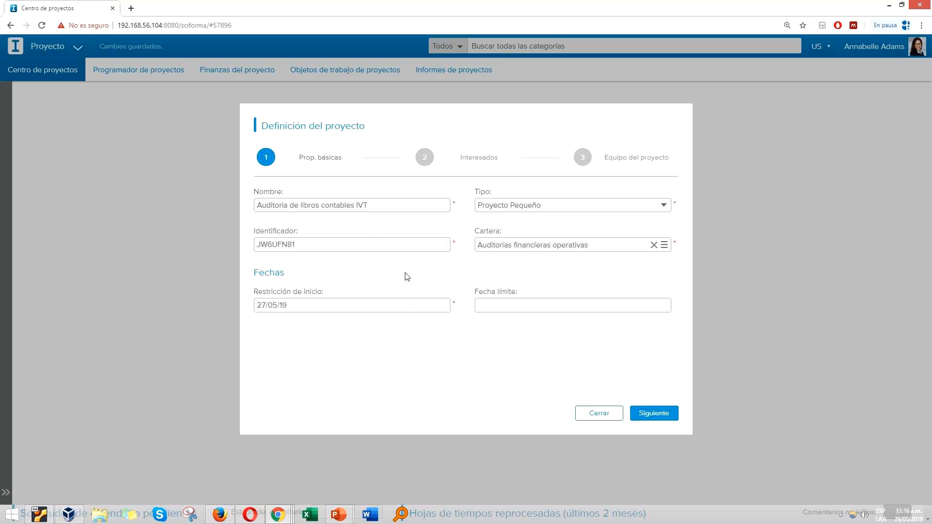
# Step: Set the project's start constraint to 3/06/19 and its deadline to 1/07/19, and continue to the stakeholders
pyautogui.click(307, 306)
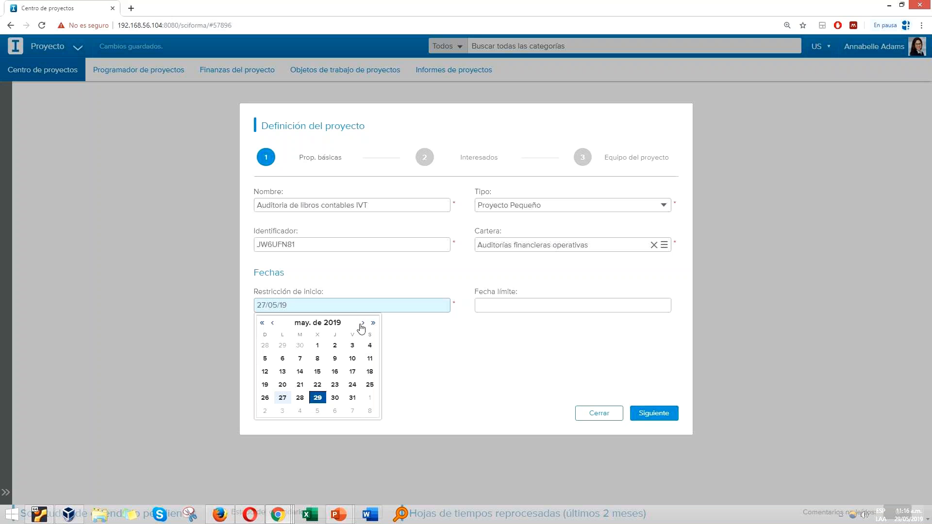
pyautogui.click(365, 323)
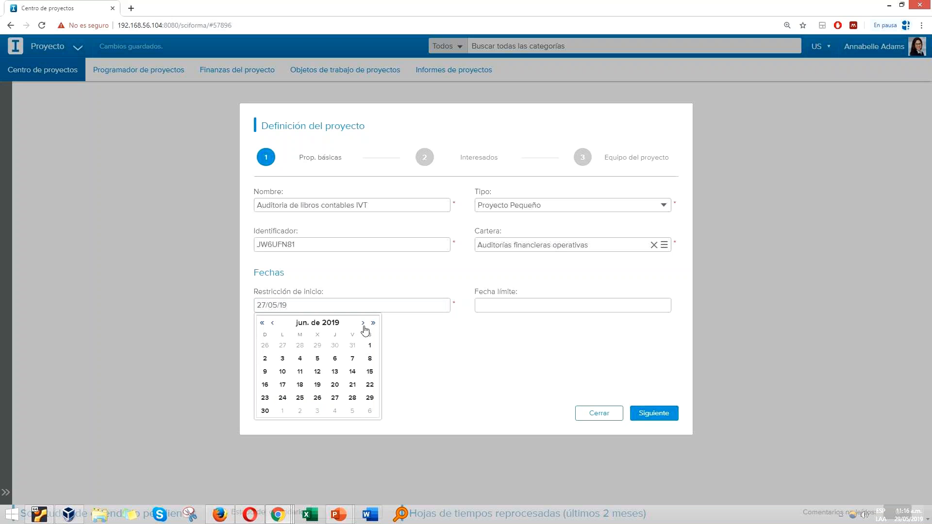
pyautogui.click(282, 359)
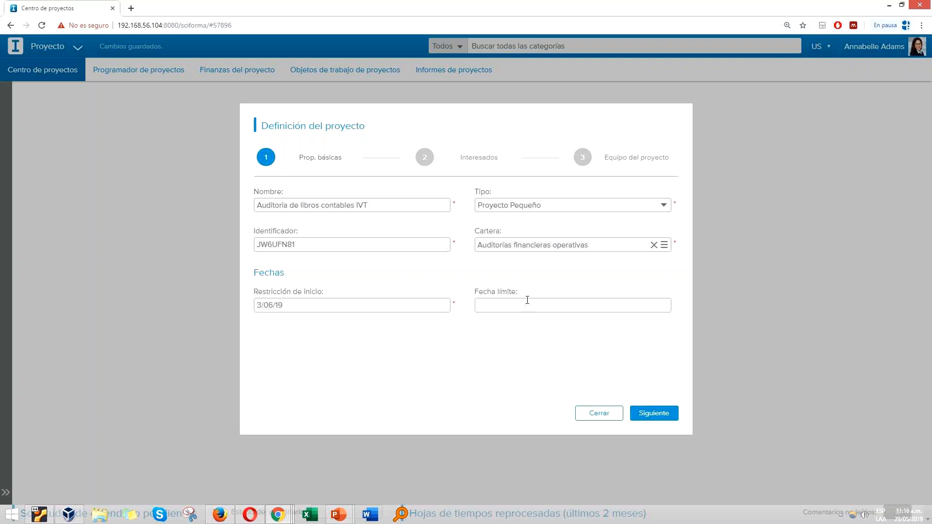
pyautogui.click(521, 305)
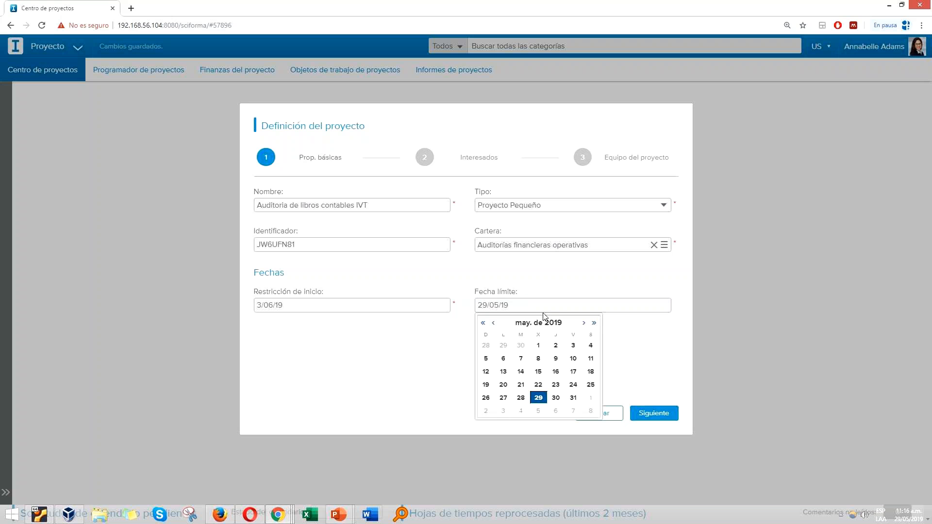
pyautogui.click(584, 324)
pyautogui.click(584, 324)
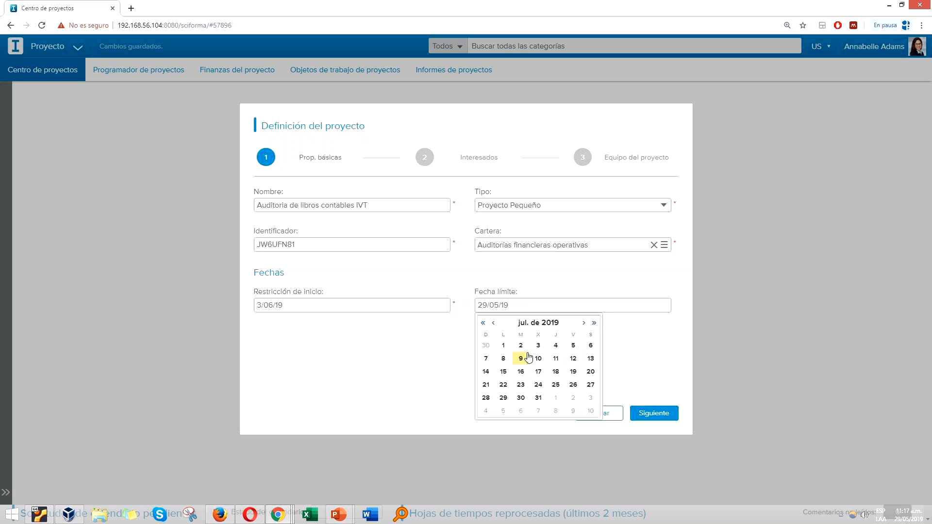
pyautogui.click(502, 346)
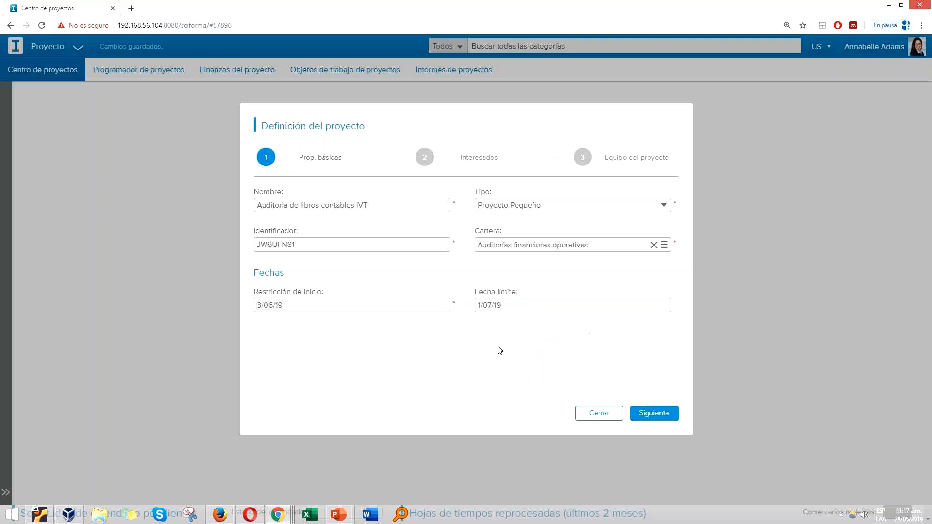
pyautogui.click(643, 414)
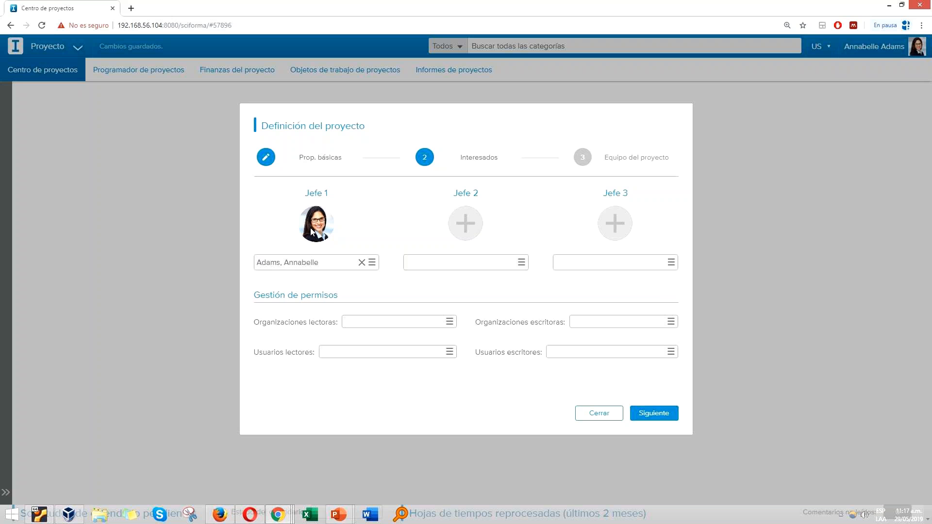
# Step: Find the second manager by first name, assign that user as Jefe 2 and continue to the project team
pyautogui.click(522, 262)
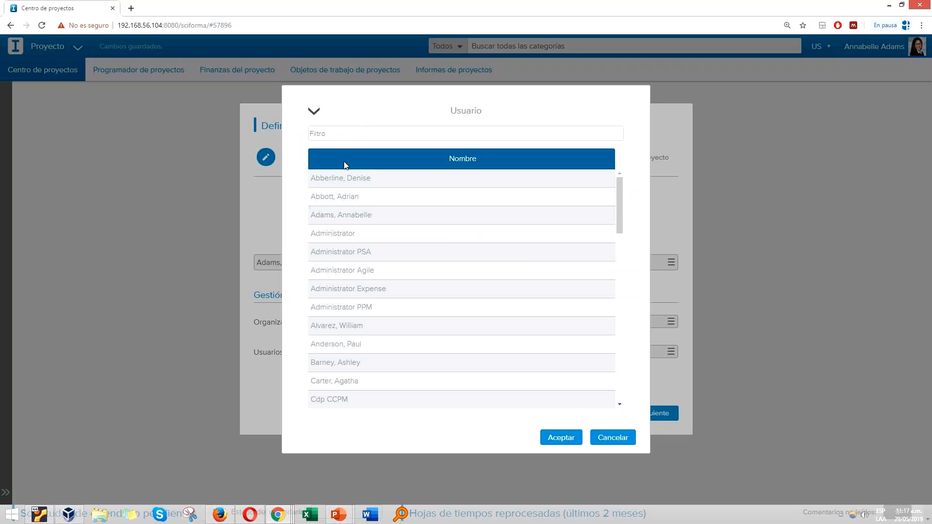
pyautogui.click(345, 133)
pyautogui.write('pau')
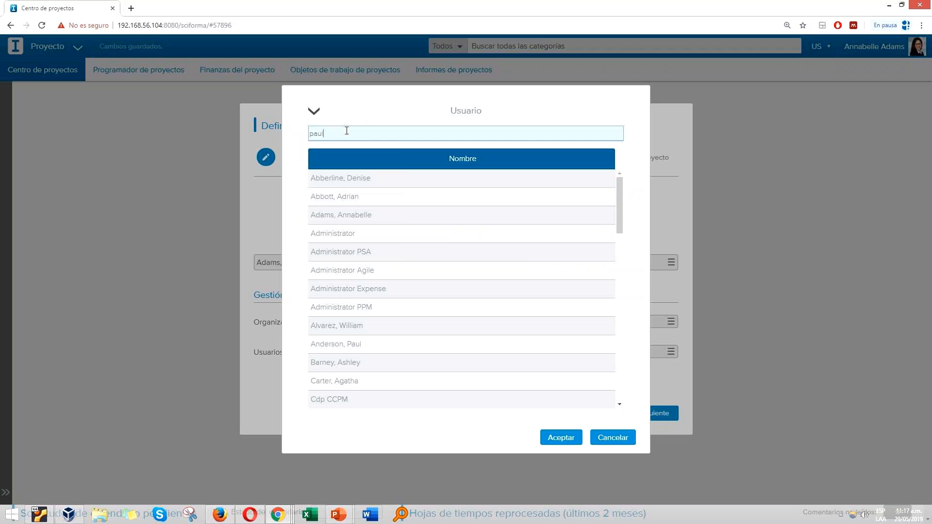
pyautogui.write('l')
pyautogui.press('Return')
pyautogui.doubleClick(343, 178)
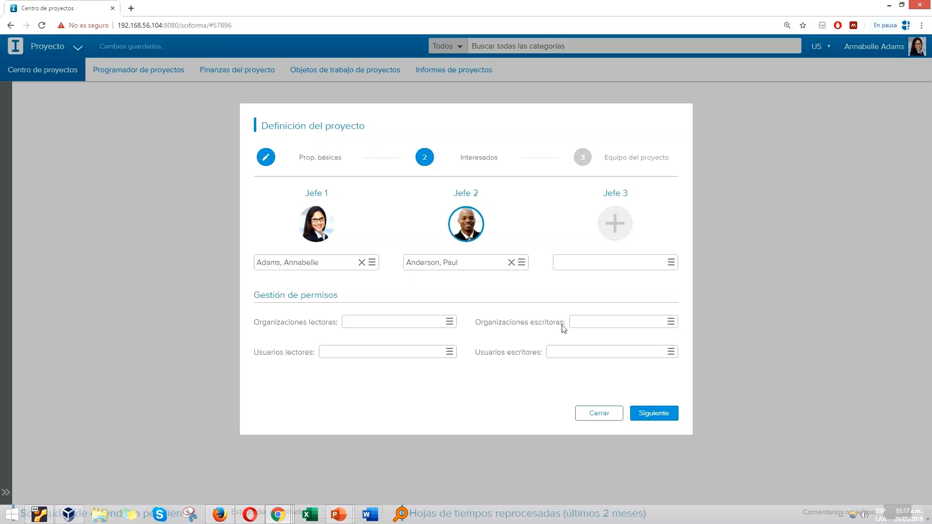
pyautogui.click(658, 420)
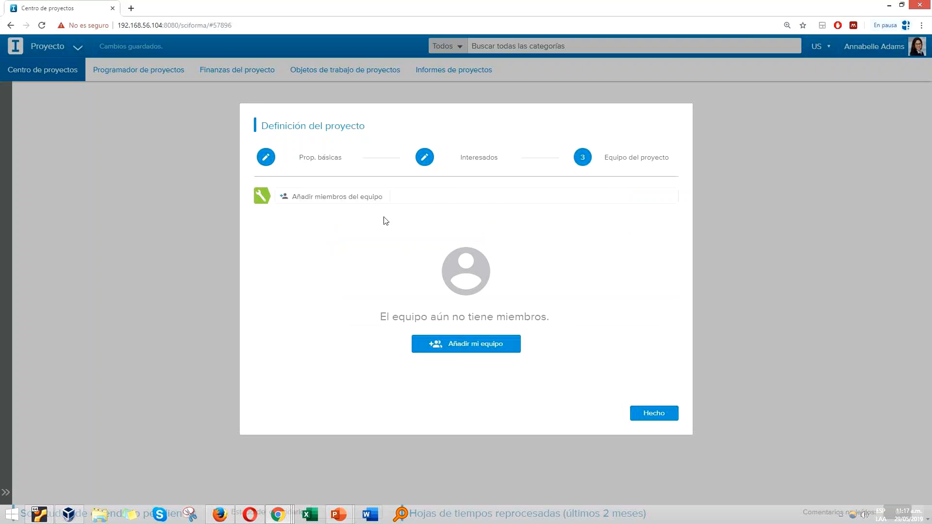
# Step: Add all resources of the VP Auditoría organization as team members and finish the project definition
pyautogui.click(357, 197)
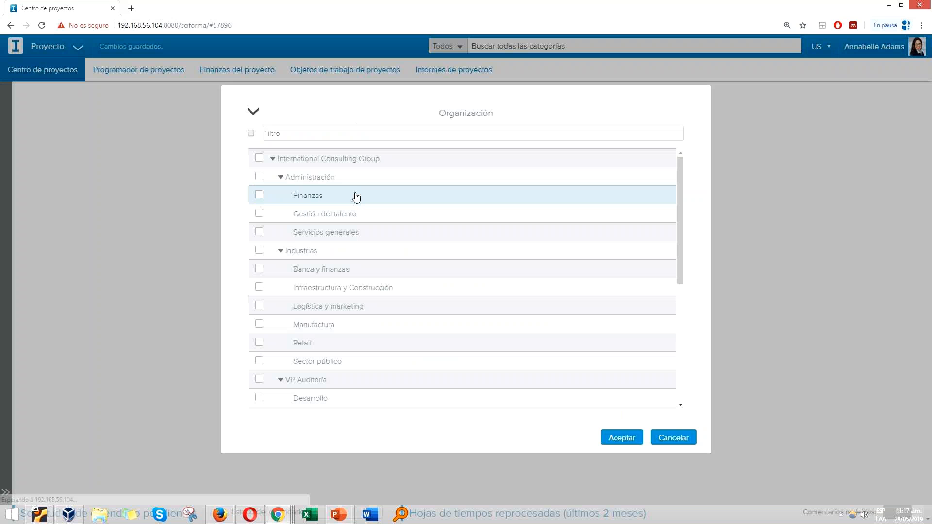
pyautogui.scroll(-3, 365, 258)
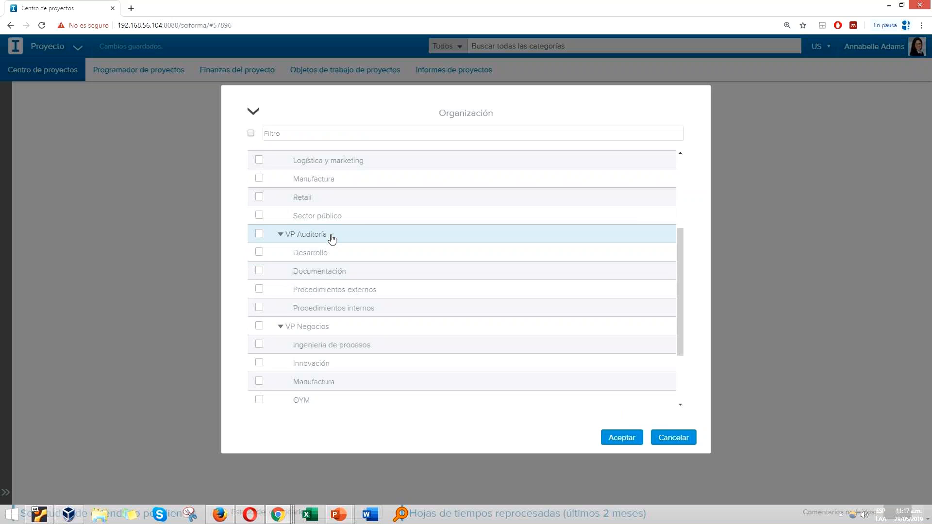
pyautogui.click(259, 234)
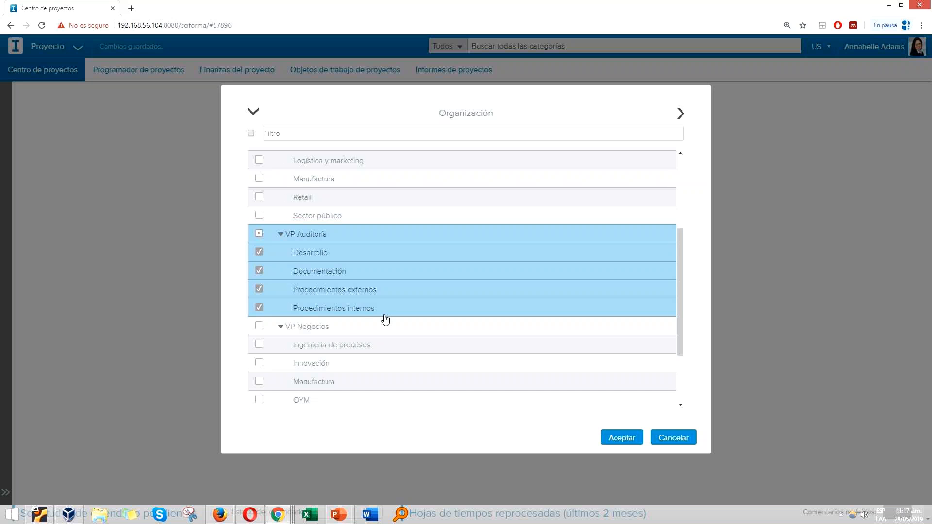
pyautogui.click(251, 134)
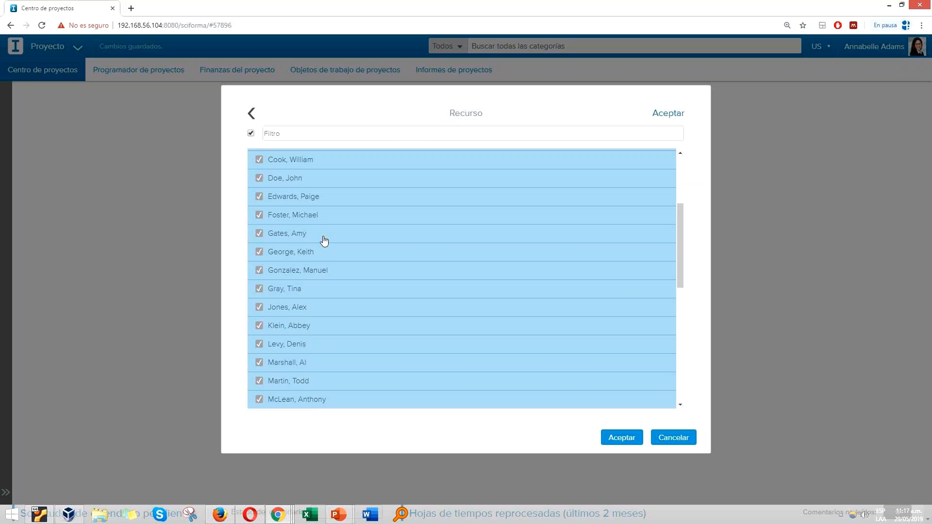
pyautogui.click(619, 439)
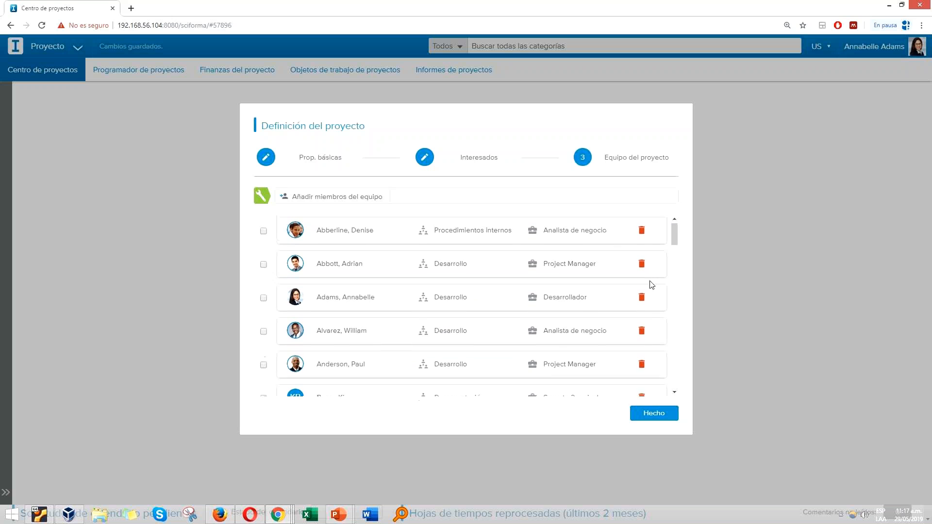
pyautogui.click(656, 416)
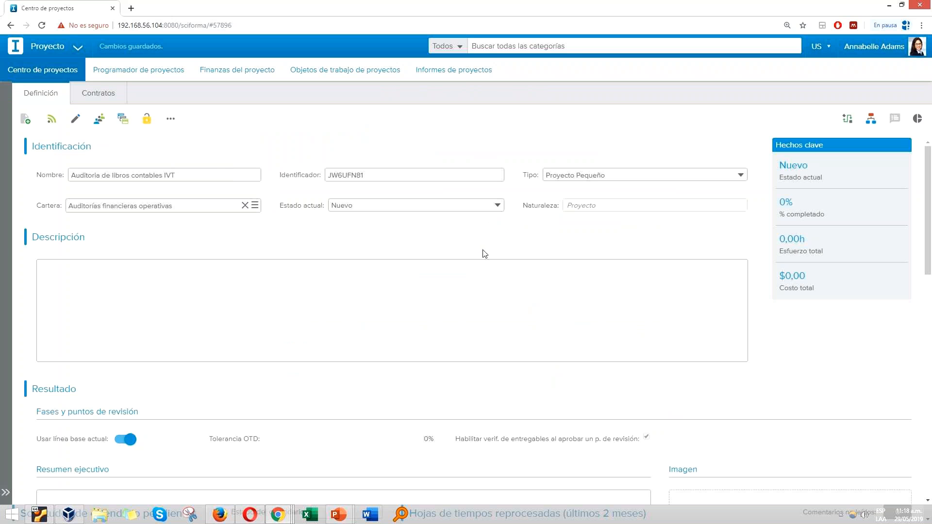
# Step: Write the project description as "Proyecto de duración de un mes" with "Del cliente.." on a second line, using the expanded text editor
pyautogui.click(136, 280)
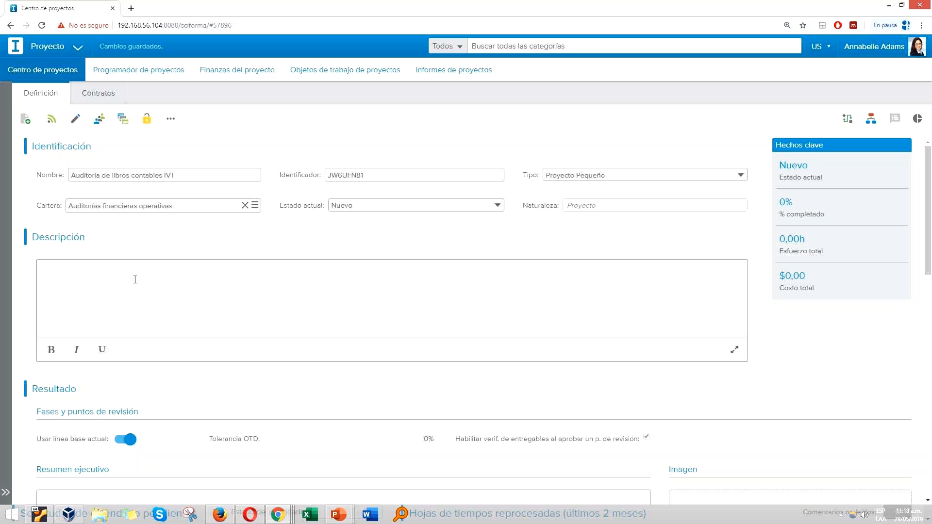
pyautogui.click(734, 349)
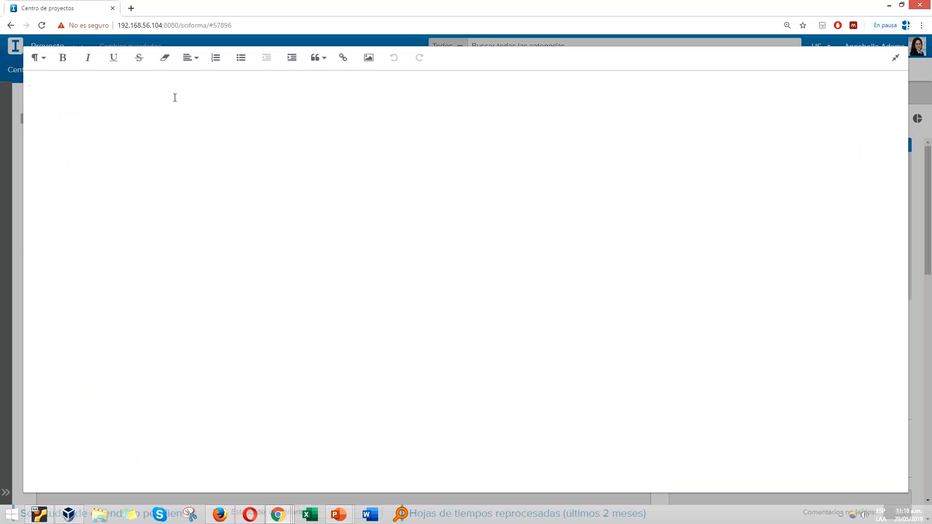
pyautogui.write('Proyecto')
pyautogui.write(' de duración ')
pyautogui.write('de ')
pyautogui.write('un mes ')
pyautogui.write('Del cliente..')
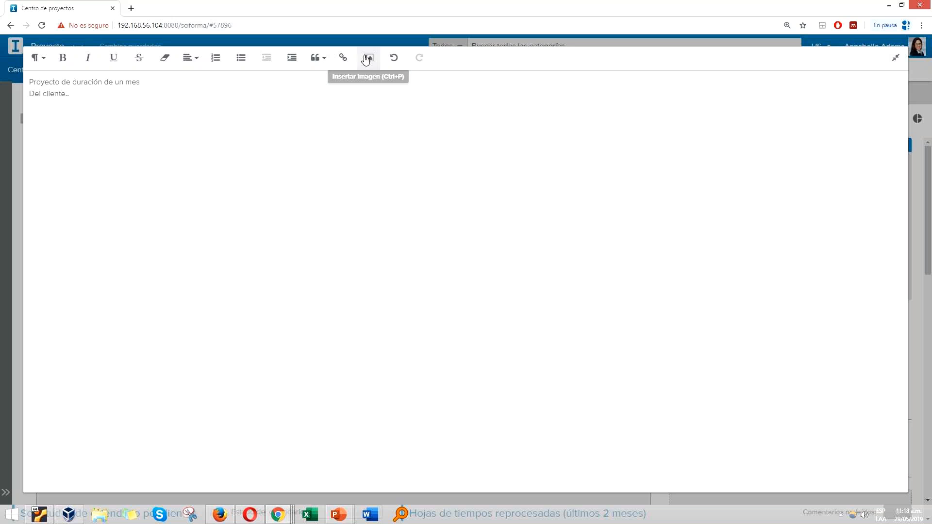
pyautogui.click(893, 64)
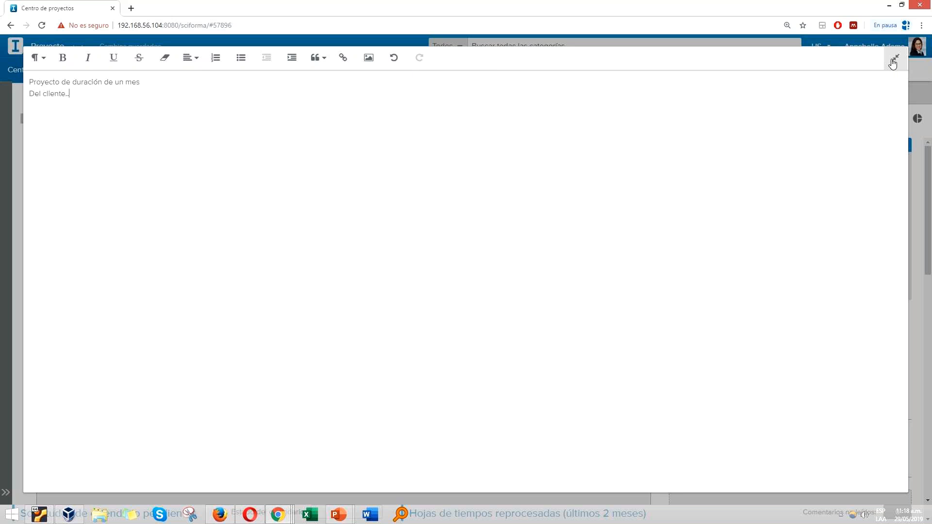
# Step: Review the project's executive summary, expected benefits, stakeholder and permission sections, and view its process information
pyautogui.scroll(-3, 243, 330)
pyautogui.scroll(-2, 243, 334)
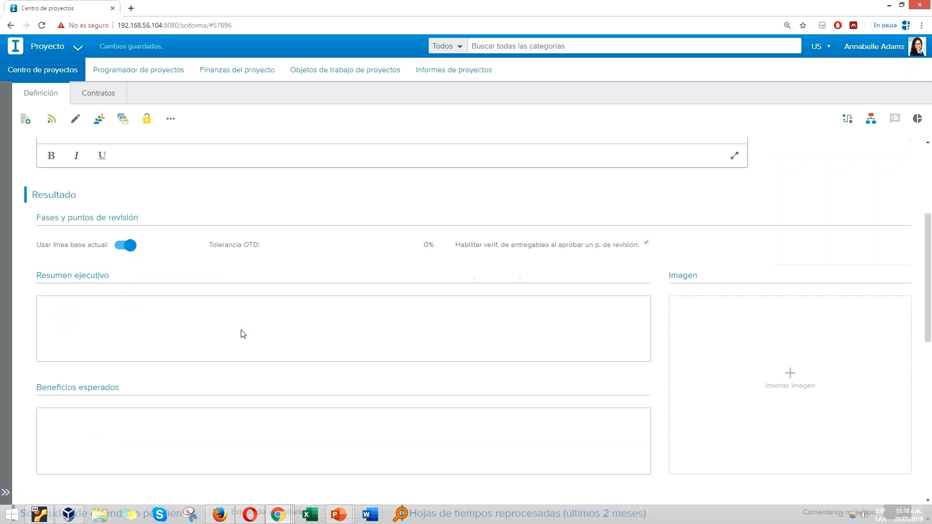
pyautogui.click(150, 267)
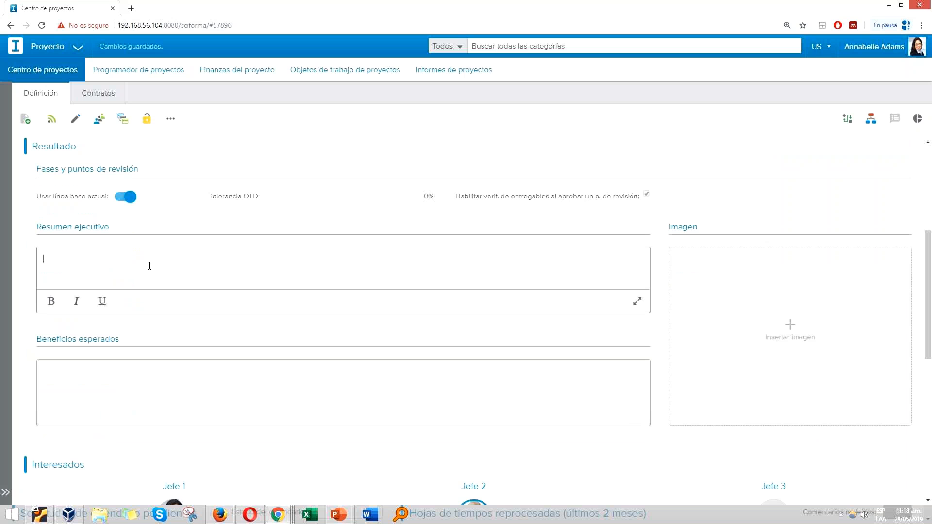
pyautogui.click(121, 378)
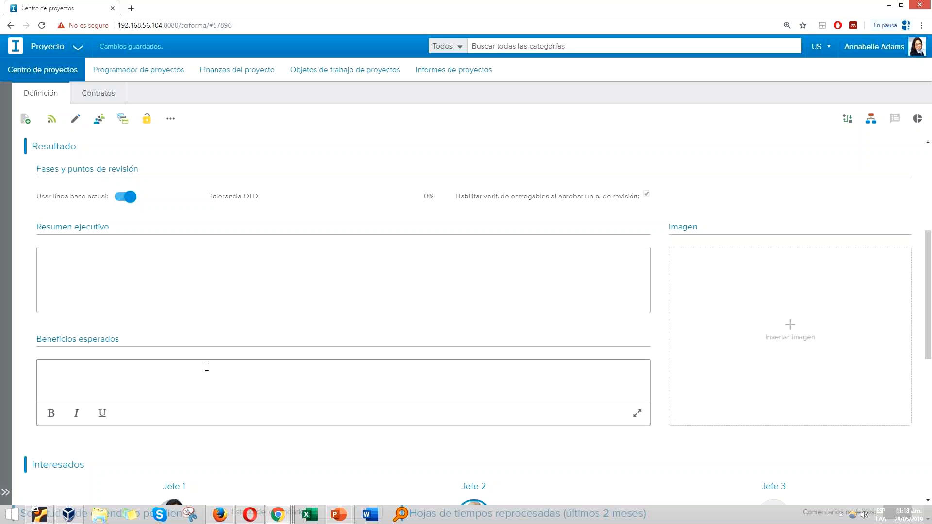
pyautogui.scroll(-1, 207, 367)
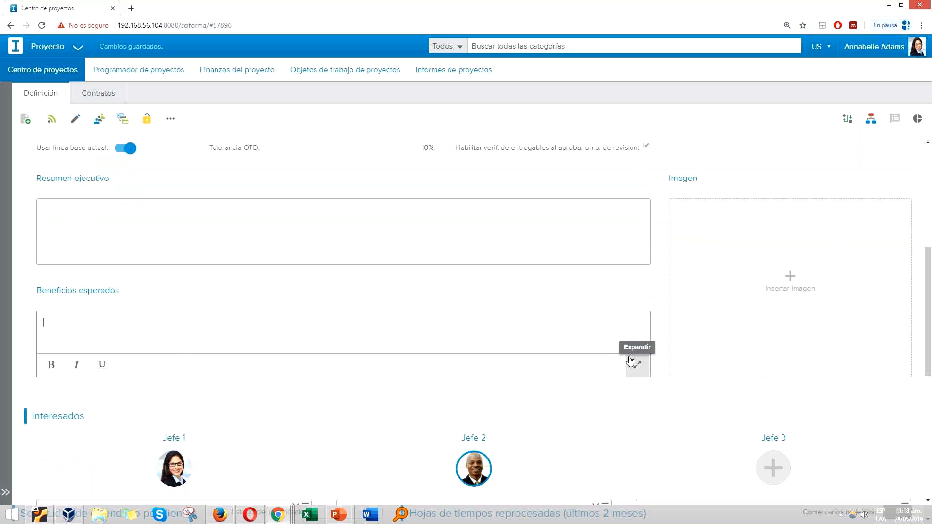
pyautogui.scroll(-3, 630, 362)
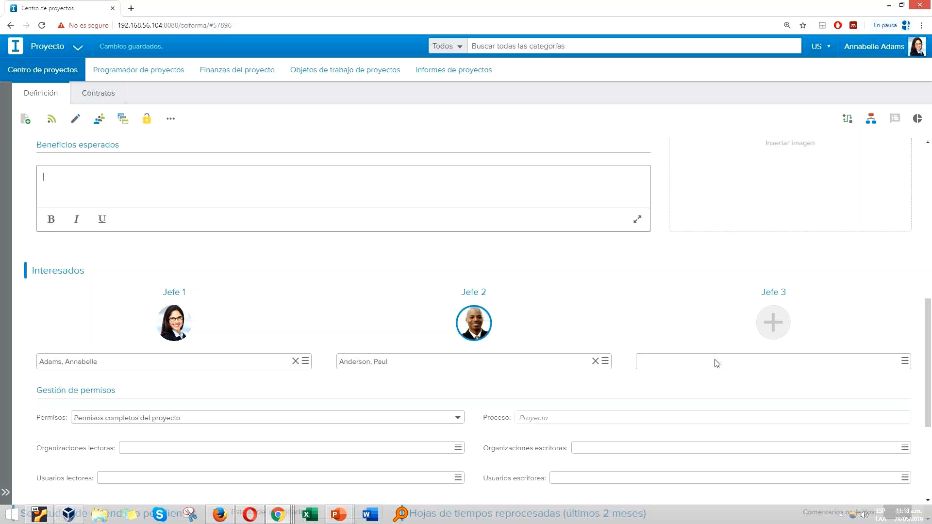
pyautogui.scroll(9, 717, 364)
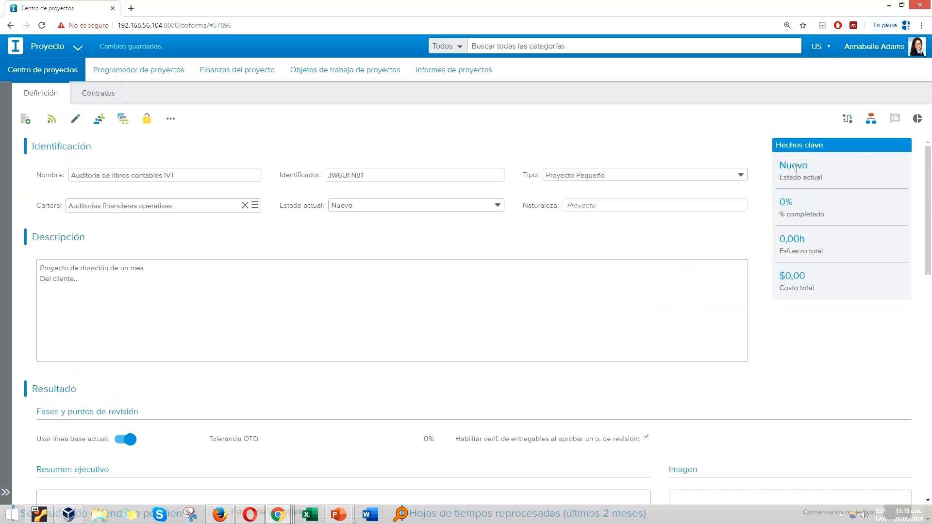
pyautogui.click(872, 118)
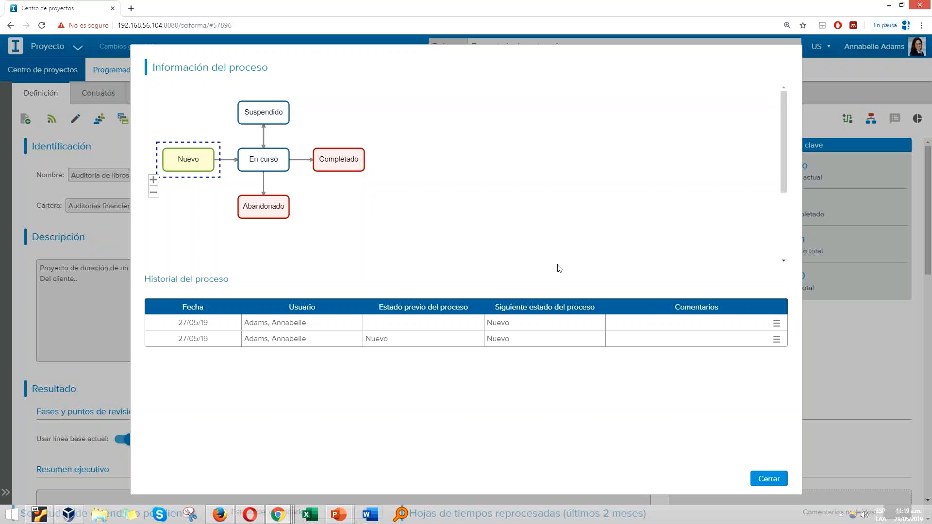
pyautogui.click(762, 481)
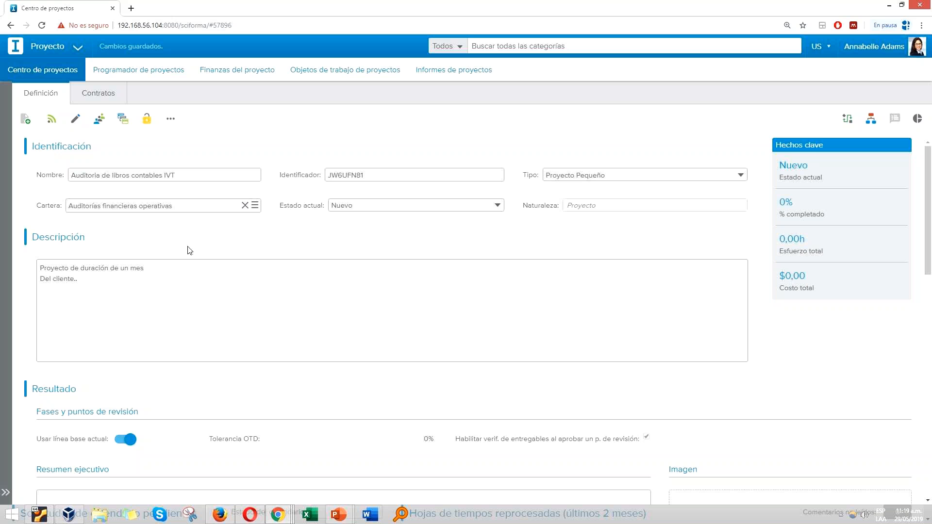
# Step: Open the project in the project scheduler, mark it as a favourite and collapse the project list
pyautogui.click(140, 70)
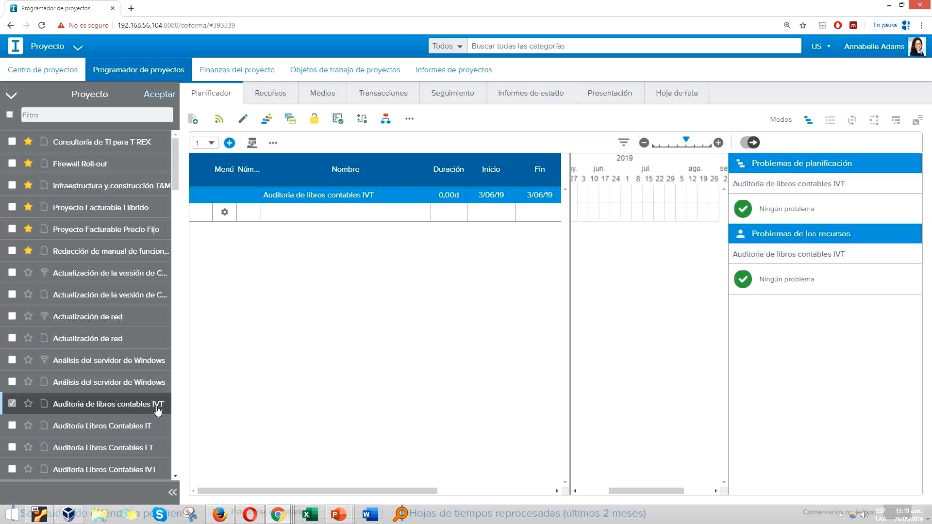
pyautogui.click(29, 404)
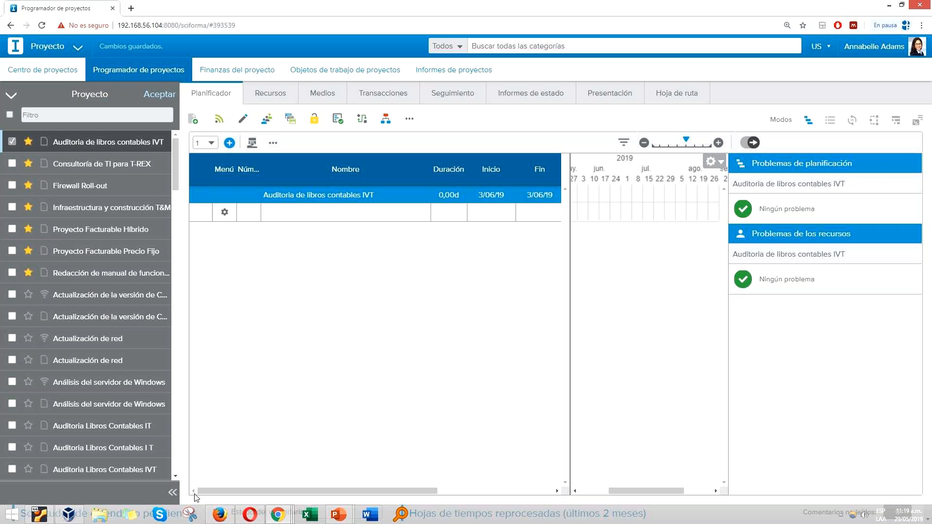
pyautogui.click(173, 495)
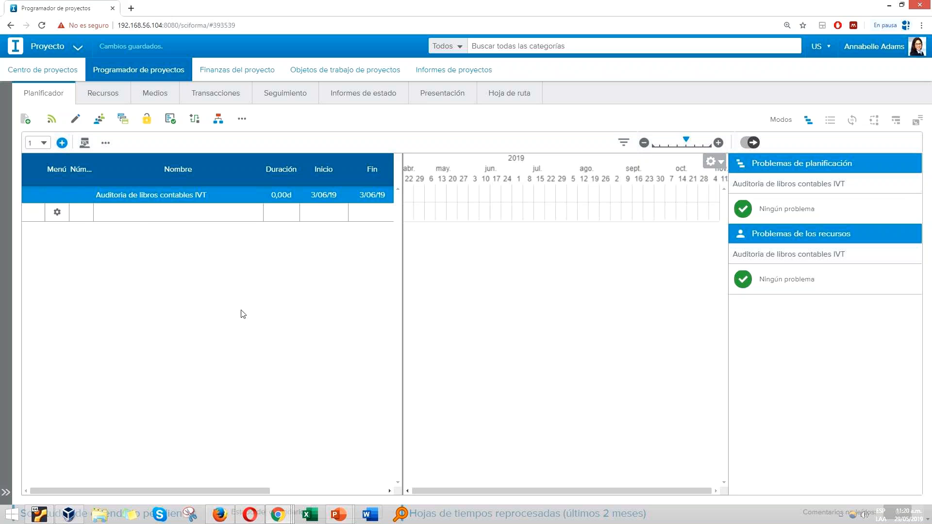
# Step: Add a first task named Identificación de necidades to the audit project's plan
pyautogui.click(136, 212)
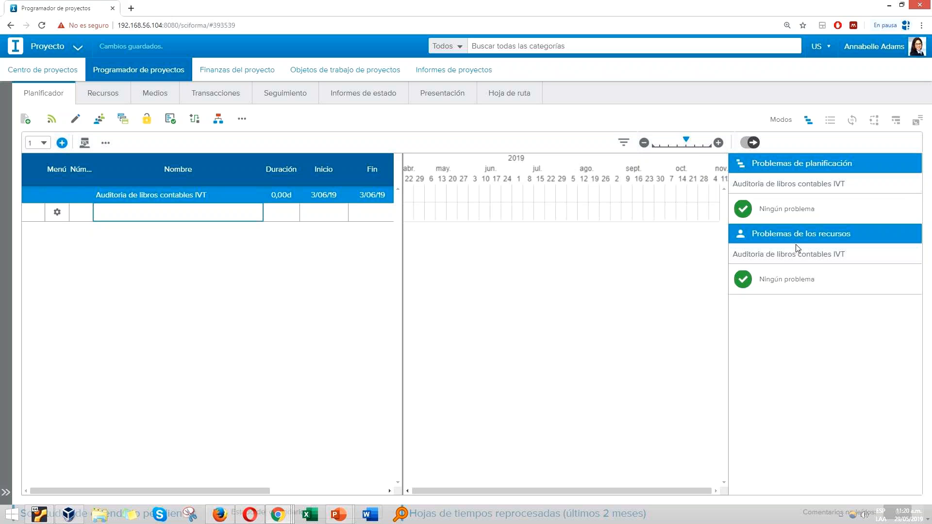
pyautogui.click(163, 219)
pyautogui.write('Iden')
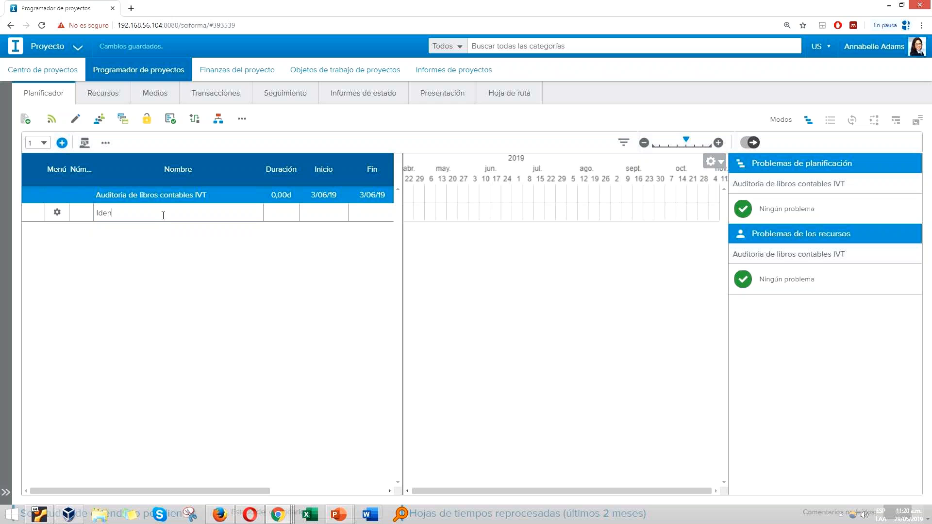
pyautogui.write('fitificación de necidades')
pyautogui.press('Return')
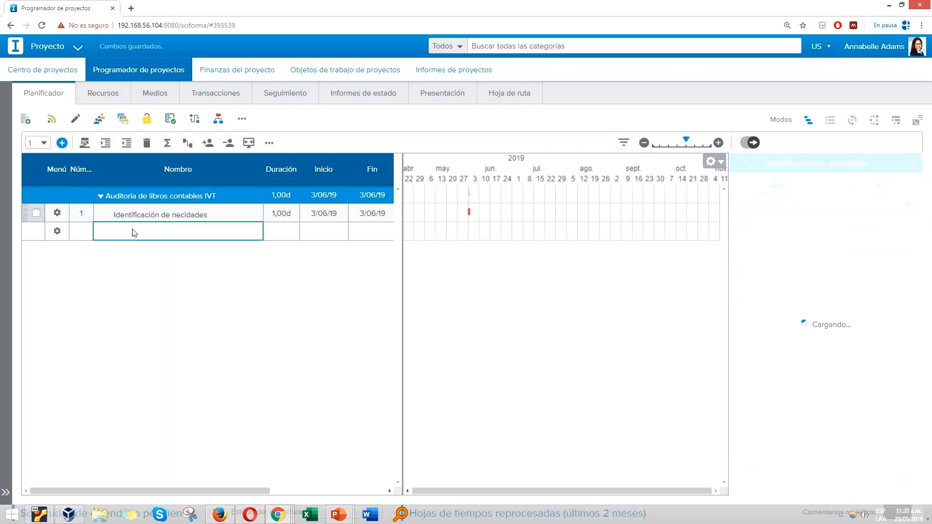
# Step: Add a second task named Realización de la auditoría to the plan
pyautogui.write('ealiza')
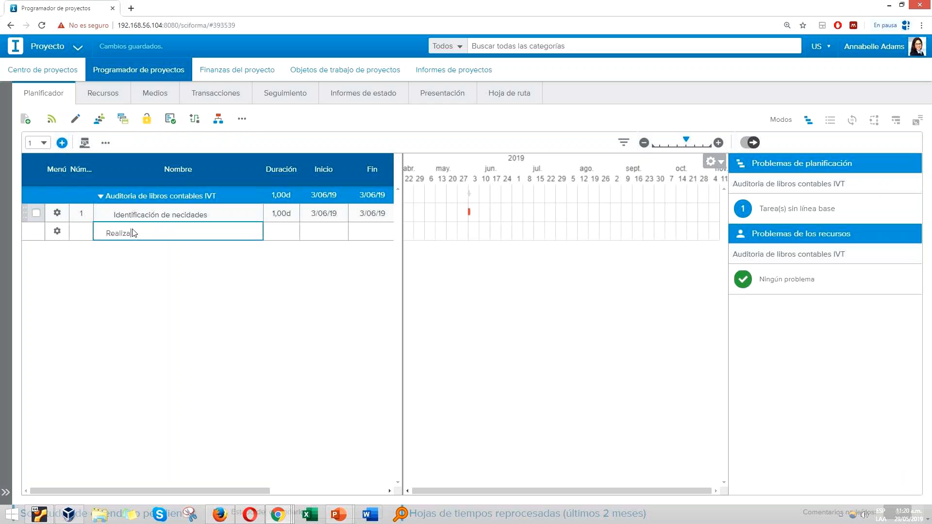
pyautogui.write('ción de la auditoría')
pyautogui.press('Return')
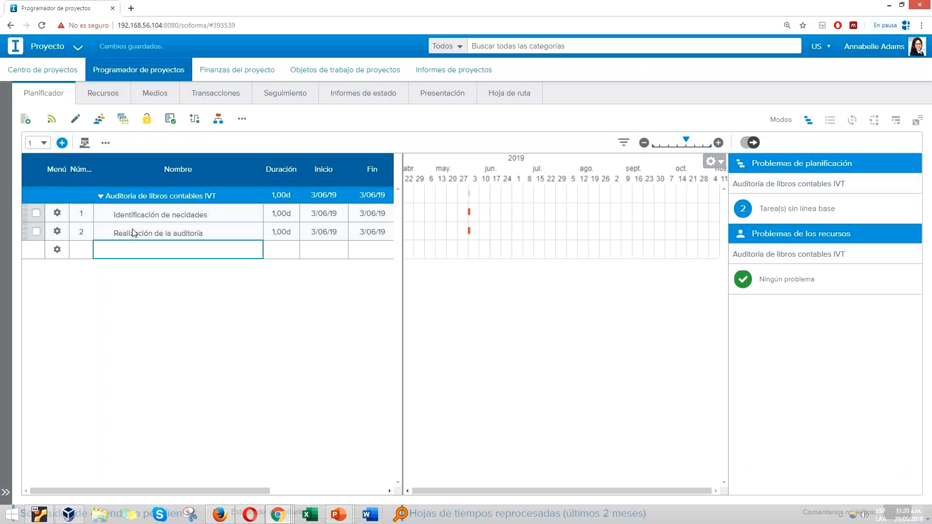
# Step: Add a third task named Realizar el informe final to the plan
pyautogui.write('Realizar el ifoforme final')
pyautogui.press('Return')
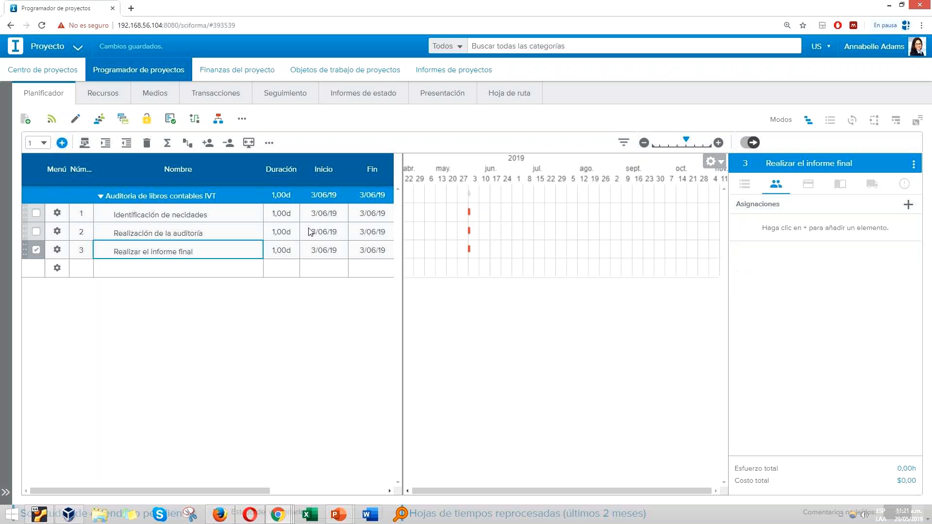
# Step: Set the three task durations to 5, 10 and 5 days in order, and link the tasks in sequence on the Gantt chart
pyautogui.click(277, 215)
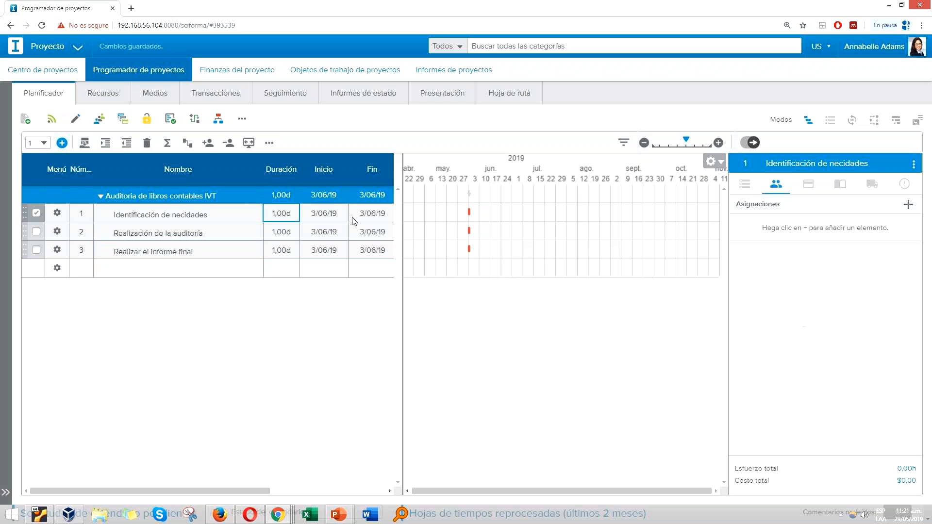
pyautogui.write('5')
pyautogui.press('Return')
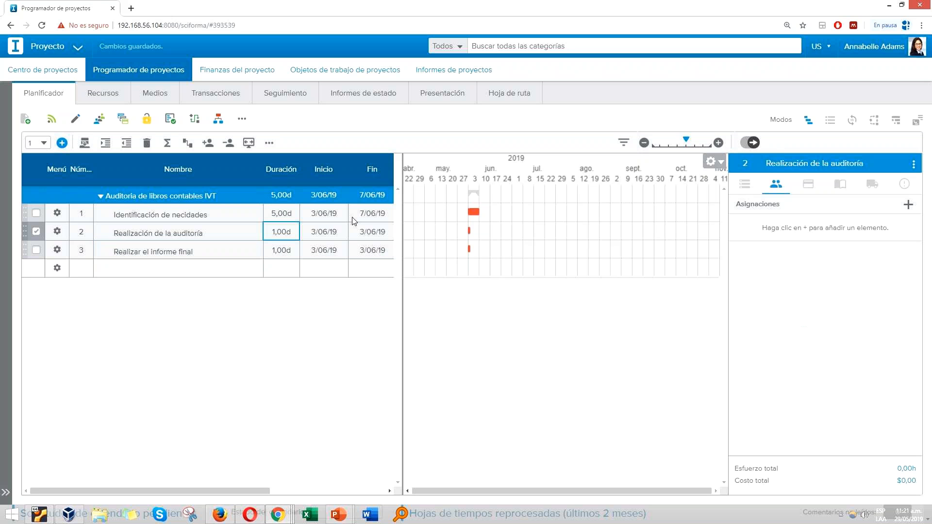
pyautogui.write('20')
pyautogui.press('Return')
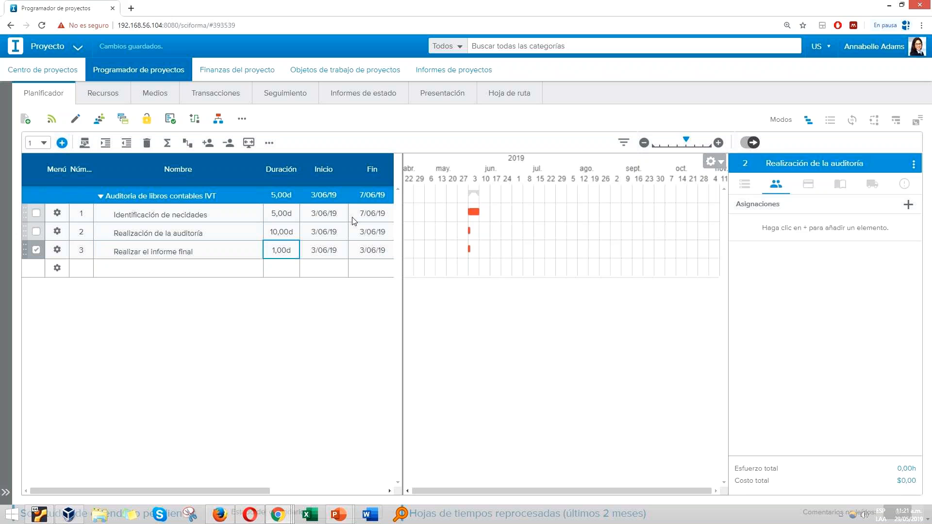
pyautogui.write('5')
pyautogui.press('Return')
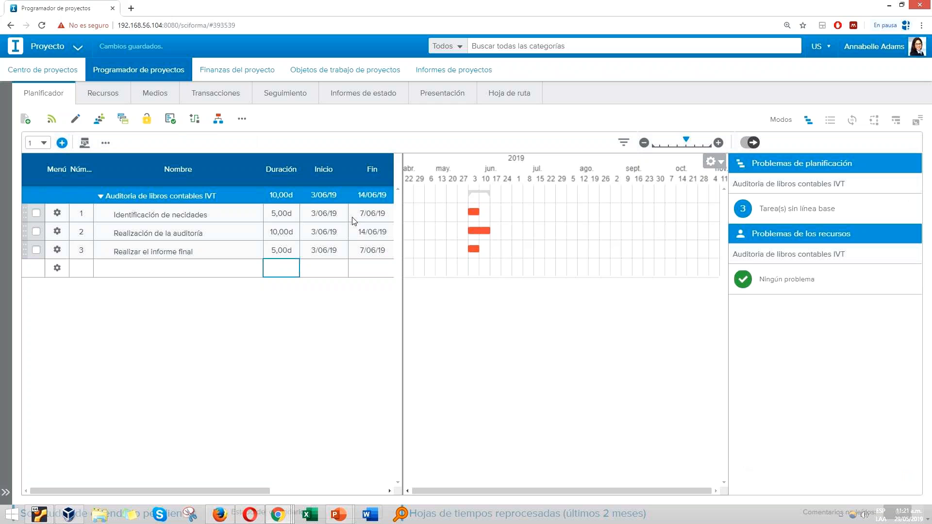
pyautogui.moveTo(475, 211); pyautogui.dragTo(475, 249)
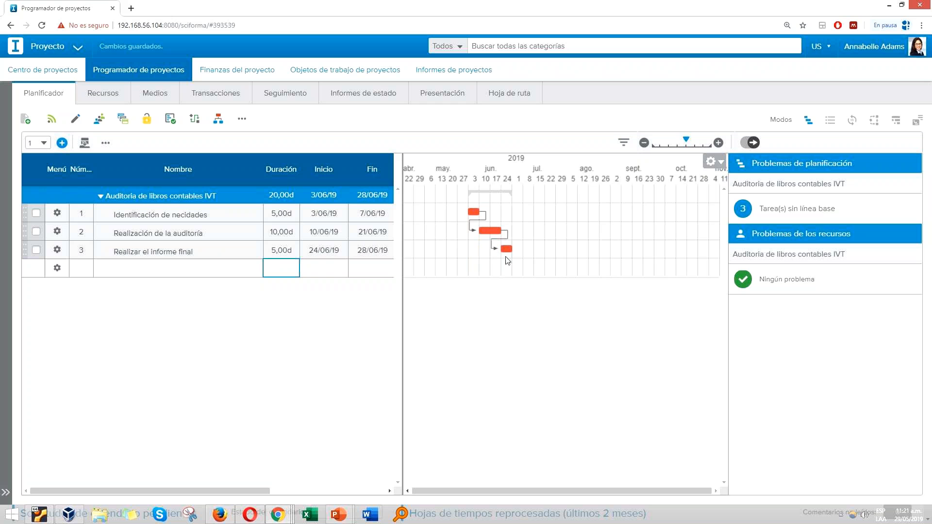
# Step: Create a generic assignment with the occupation Consultor senior for the Identificación de necidades task
pyautogui.click(216, 216)
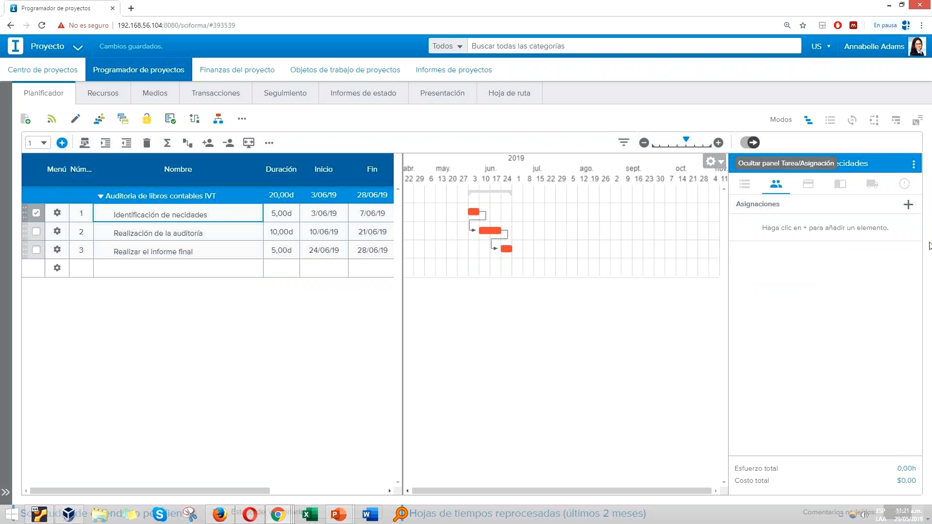
pyautogui.click(910, 206)
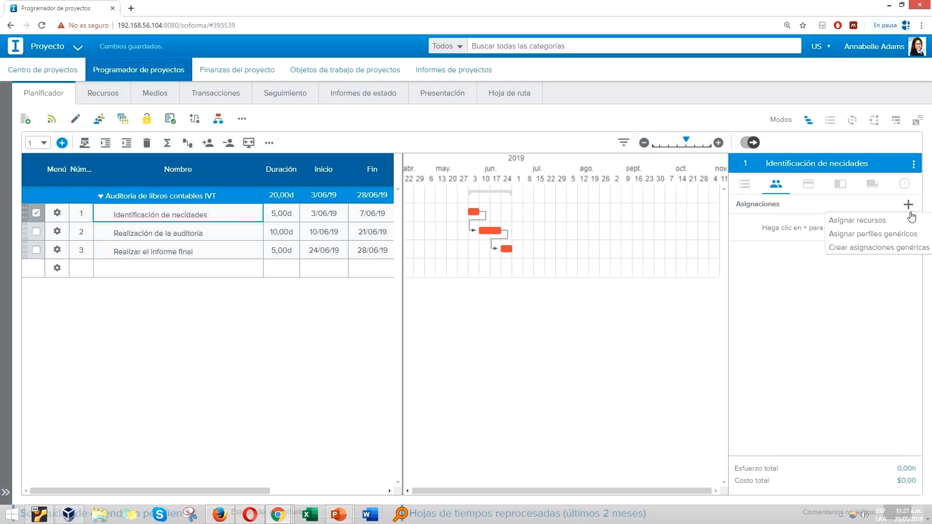
pyautogui.click(869, 254)
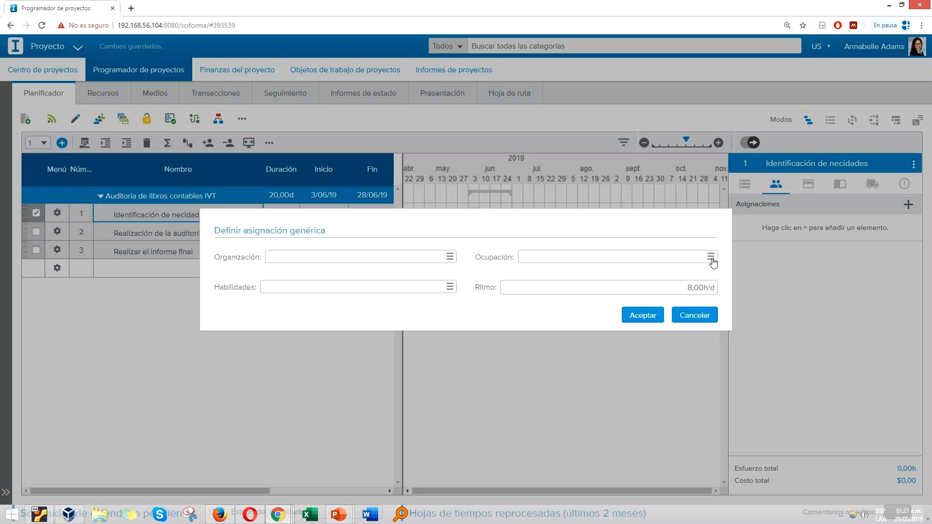
pyautogui.click(712, 257)
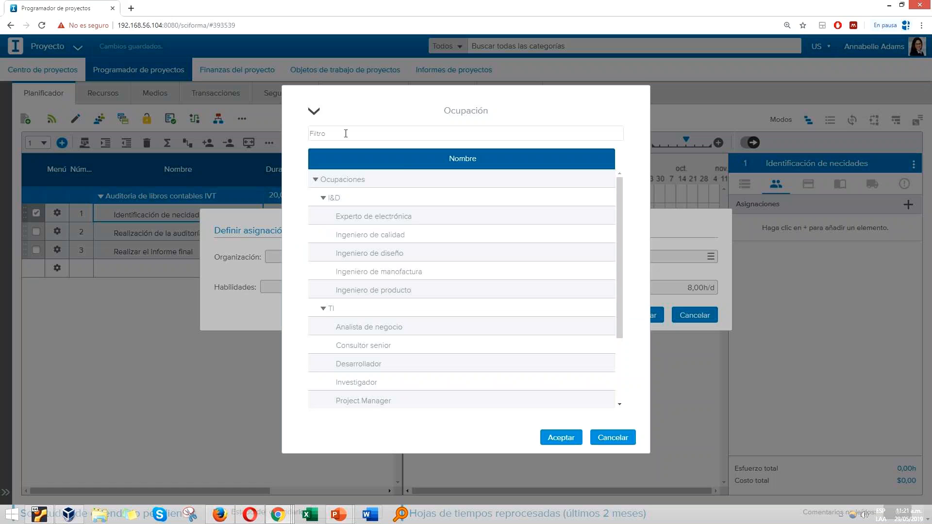
pyautogui.click(345, 134)
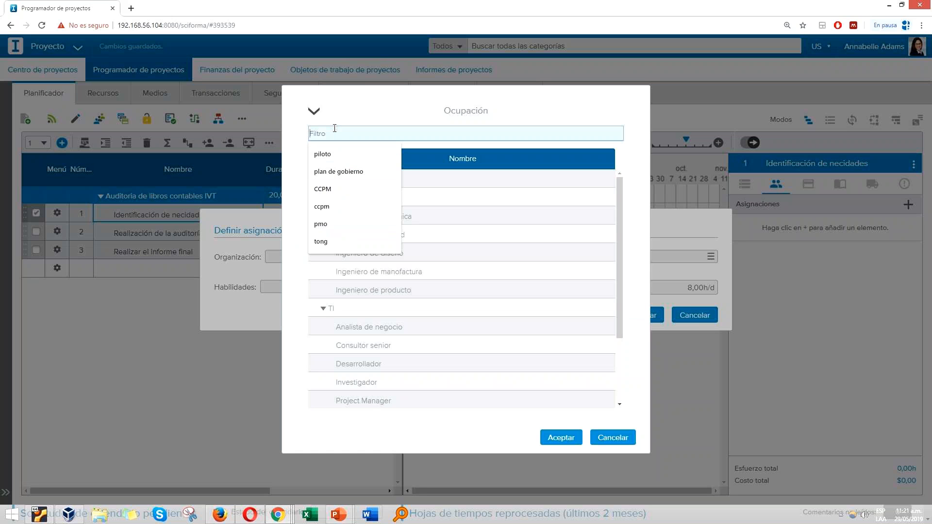
pyautogui.write('consultor')
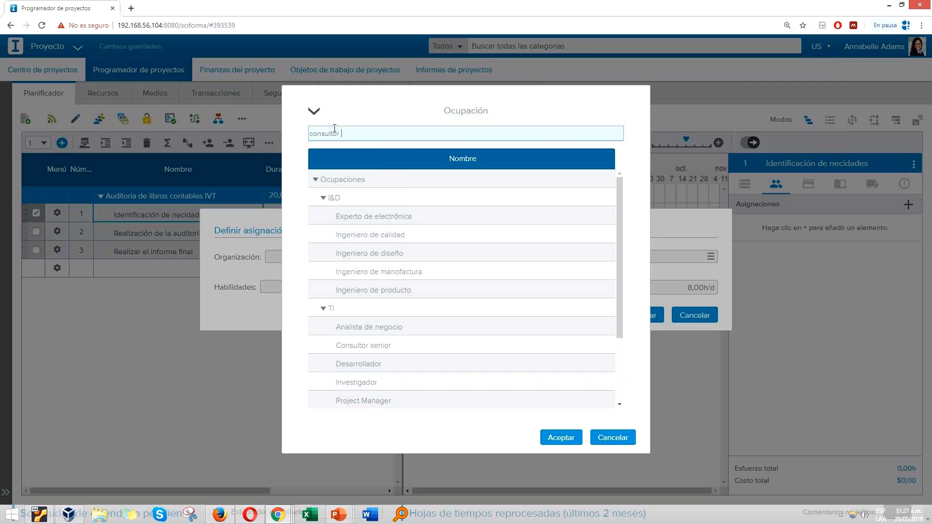
pyautogui.press('Return')
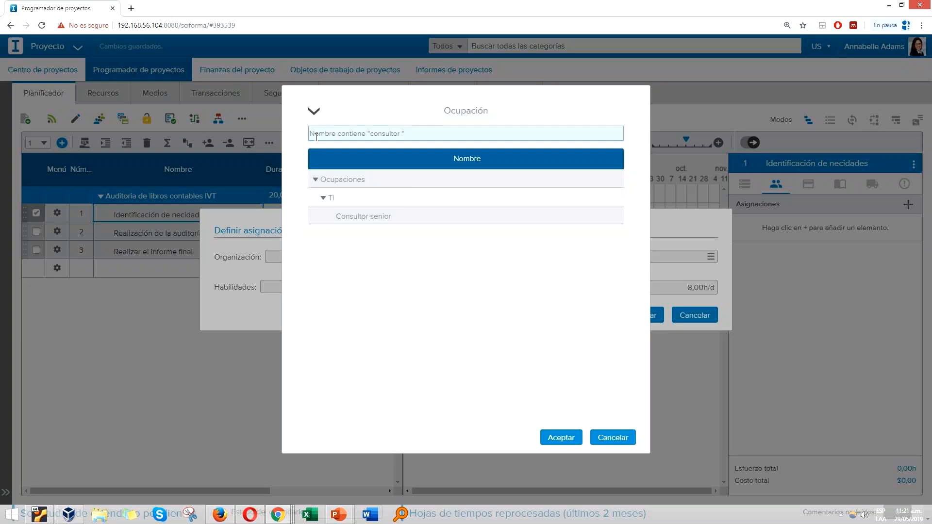
pyautogui.doubleClick(391, 216)
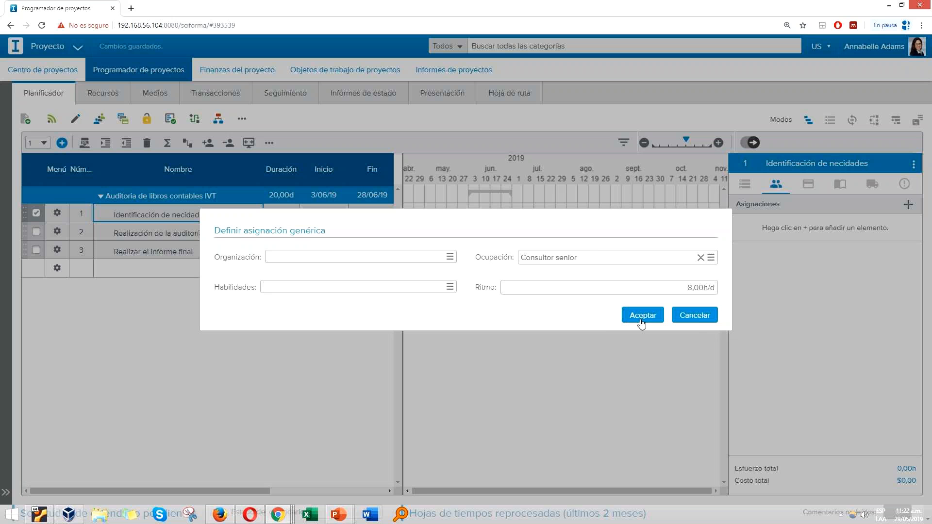
pyautogui.click(642, 316)
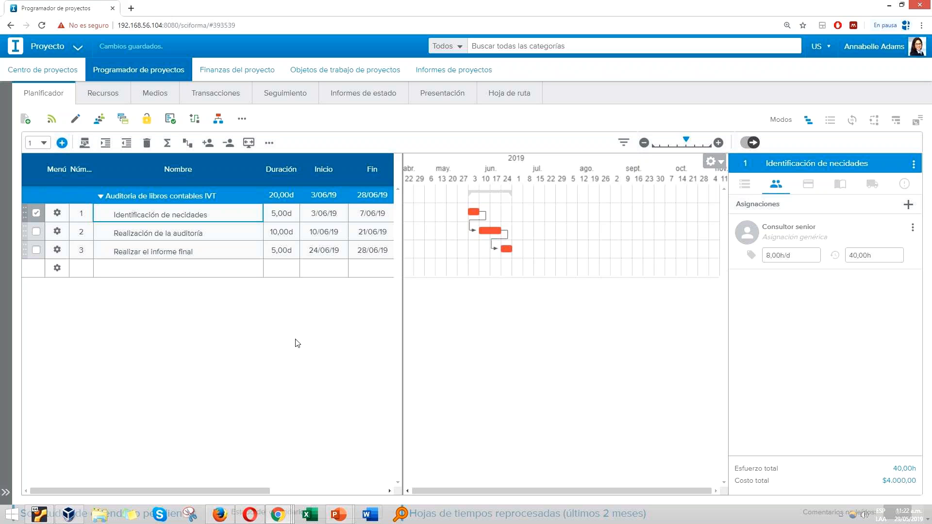
# Step: Assign an available Project Manager from the Desarrollo organization as a named resource to the Realización de la auditoría task
pyautogui.click(220, 235)
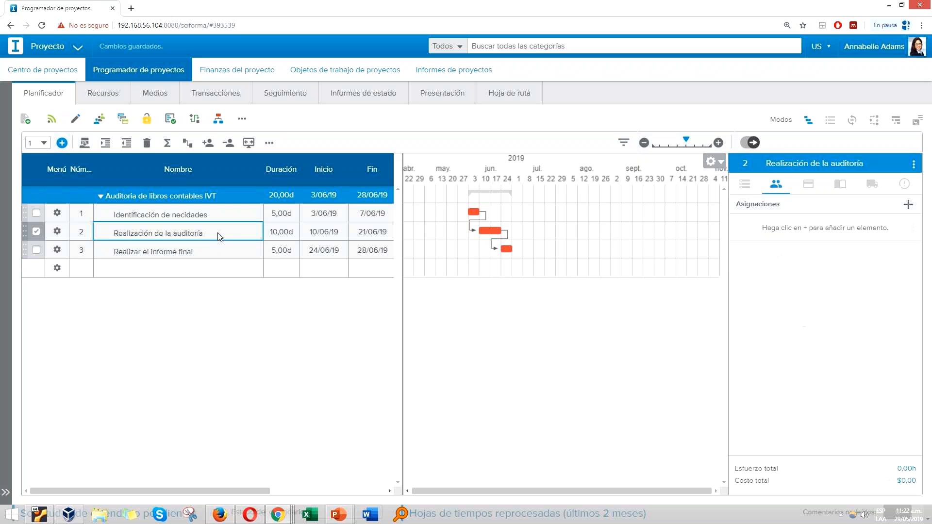
pyautogui.click(910, 205)
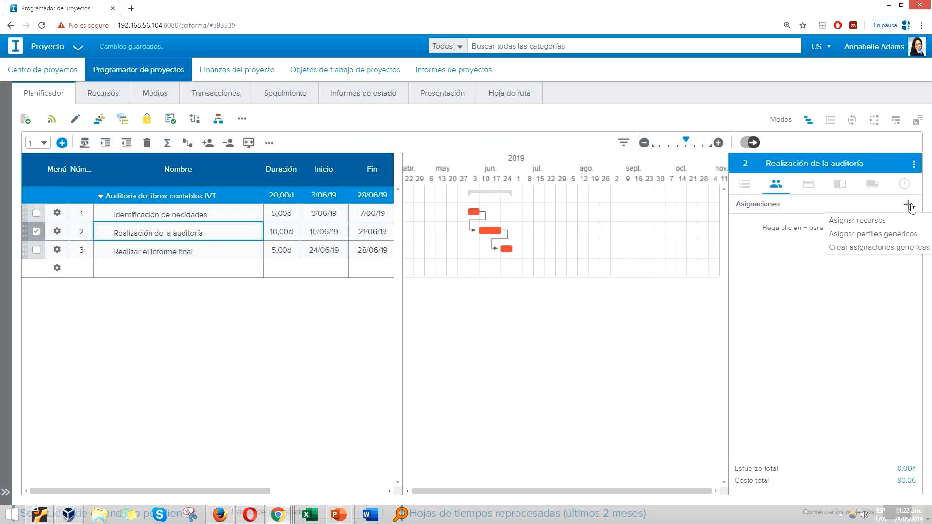
pyautogui.click(874, 224)
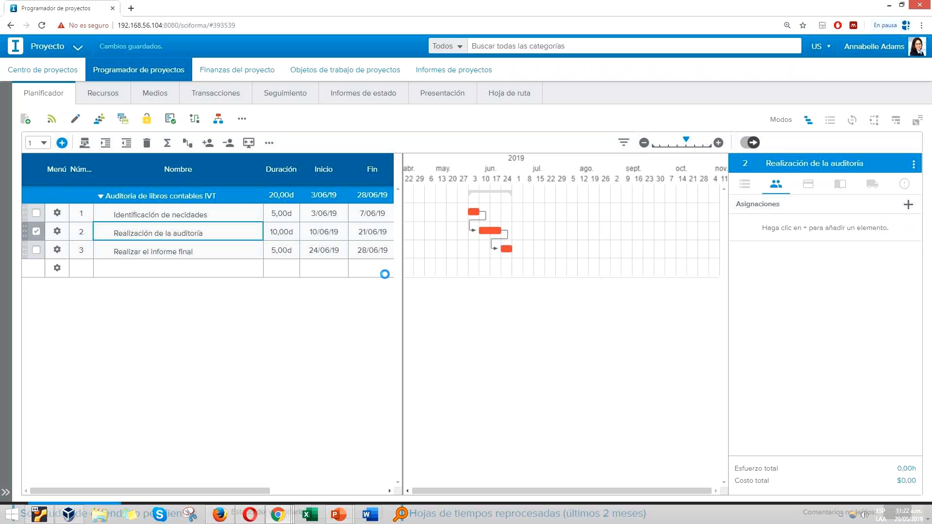
pyautogui.scroll(-5, 272, 287)
pyautogui.scroll(5, 275, 287)
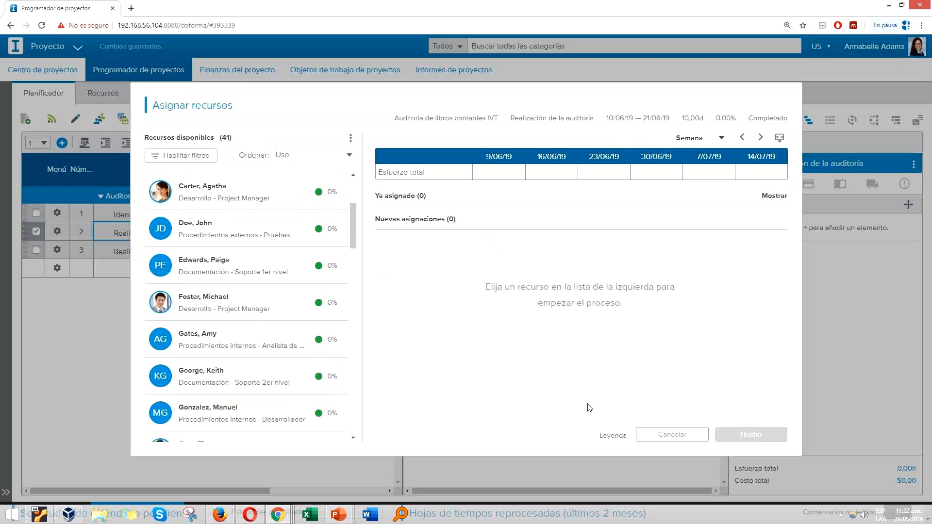
pyautogui.click(187, 301)
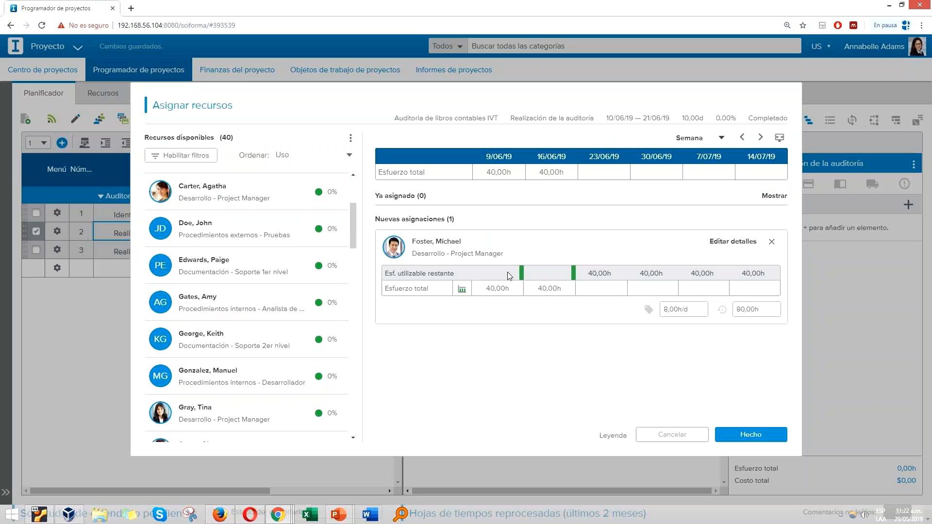
pyautogui.click(761, 438)
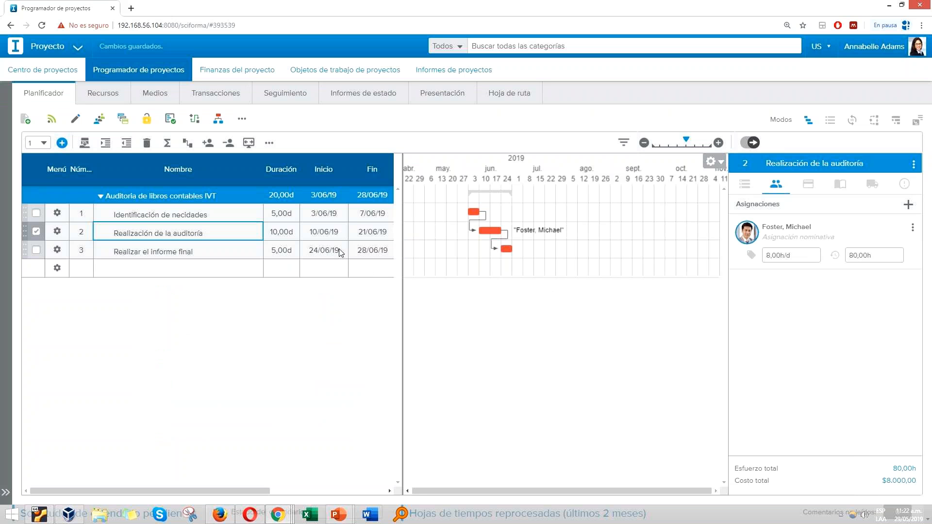
# Step: Delete the three tasks Identificación de necidades, Realización de la auditoría and Realizar el informe final from the plan
pyautogui.click(145, 214)
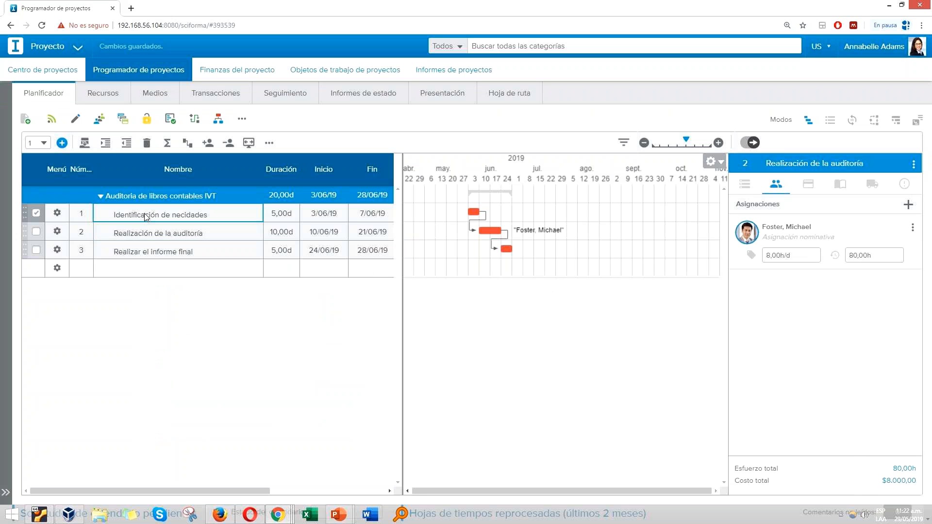
pyautogui.click(175, 232)
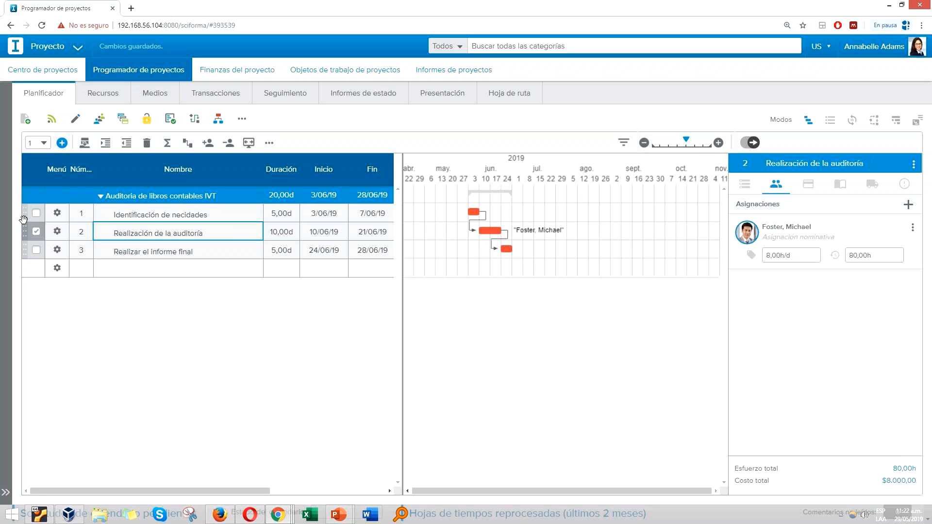
pyautogui.moveTo(150, 216); pyautogui.dragTo(149, 253)
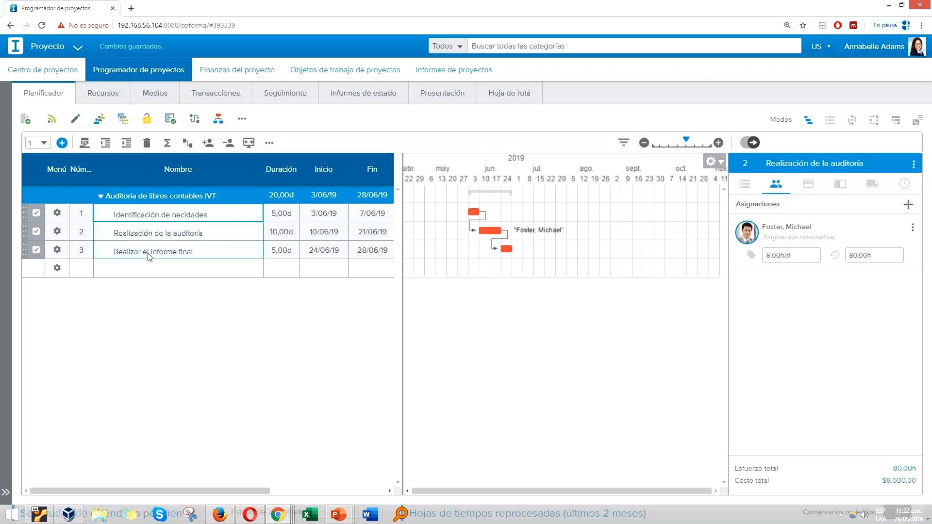
pyautogui.click(145, 144)
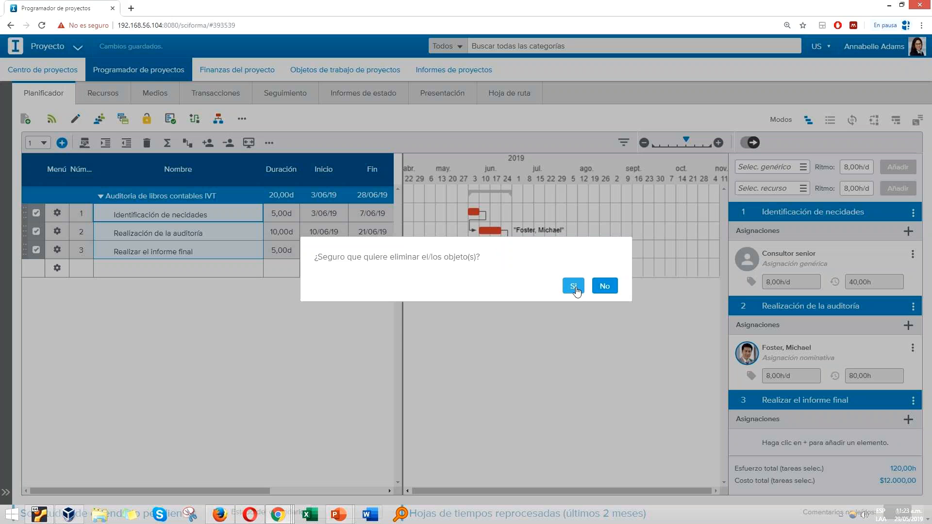
pyautogui.click(574, 287)
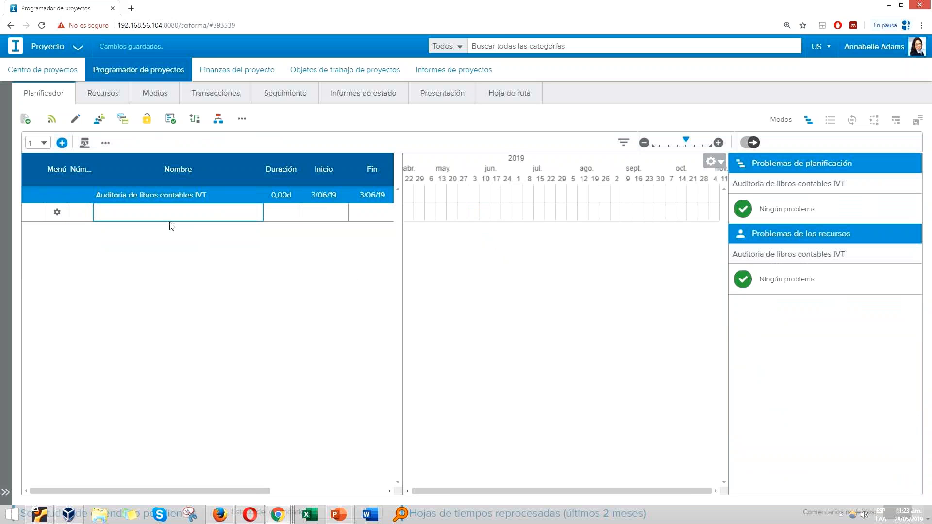
# Step: Insert the Plantilla Servicios template into the empty Auditoria de libros contables IVT plan
pyautogui.click(84, 143)
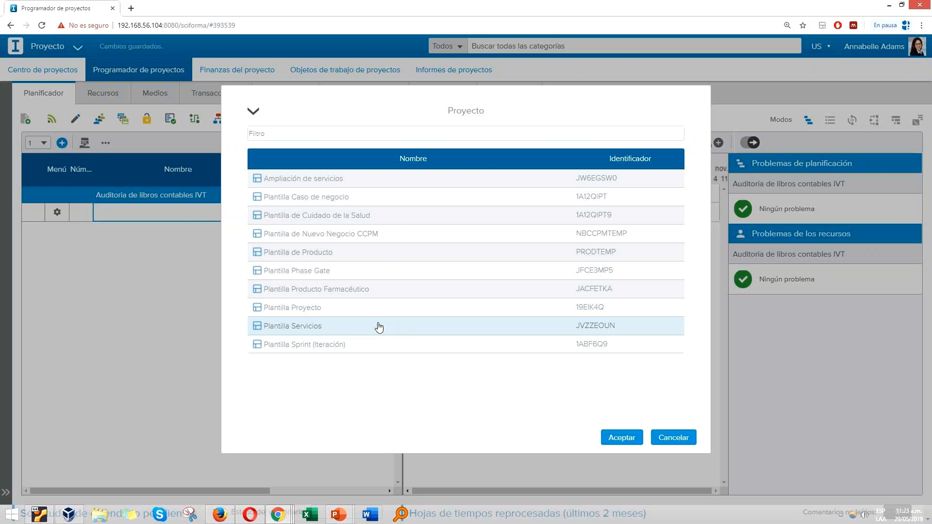
pyautogui.doubleClick(330, 331)
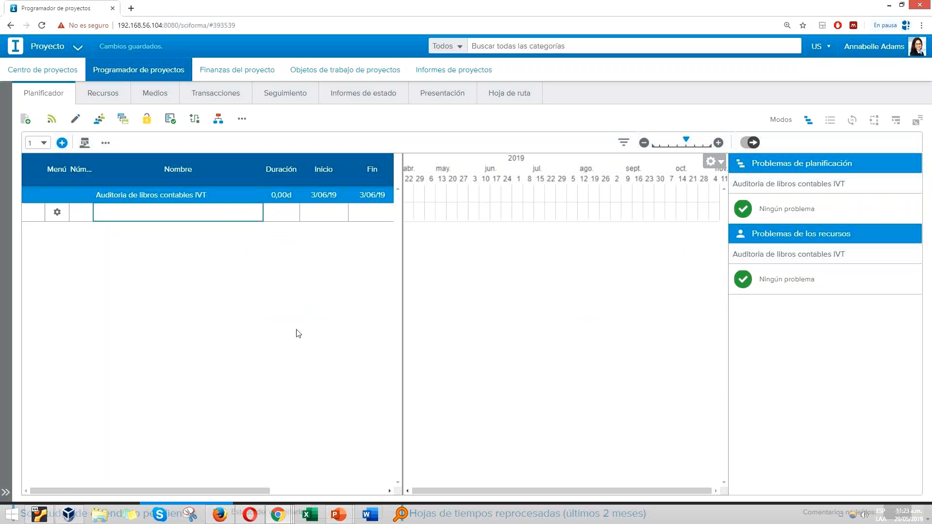
# Step: Examine the phases, tasks, durations and dates inserted from the template, from Gestión del proyecto to Implementación
pyautogui.scroll(-3, 192, 314)
pyautogui.scroll(3, 192, 354)
pyautogui.scroll(-3, 456, 312)
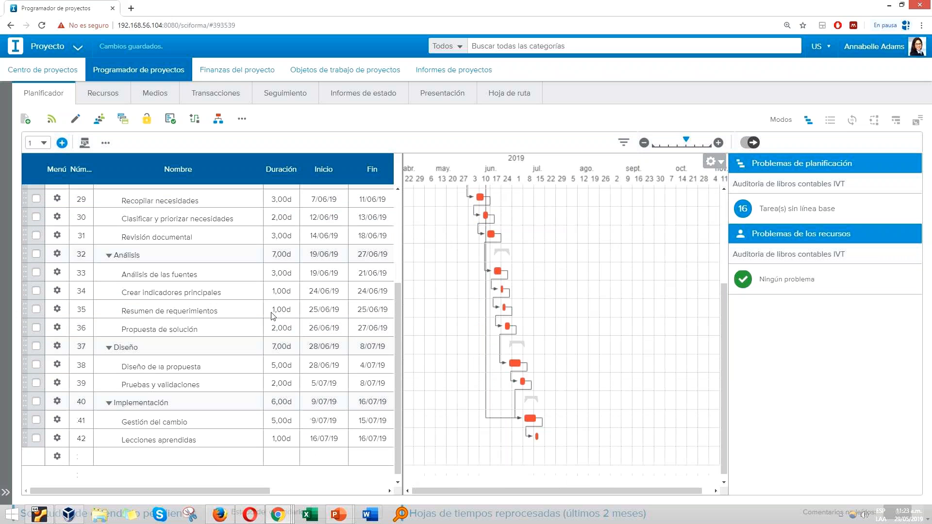
pyautogui.scroll(3, 273, 317)
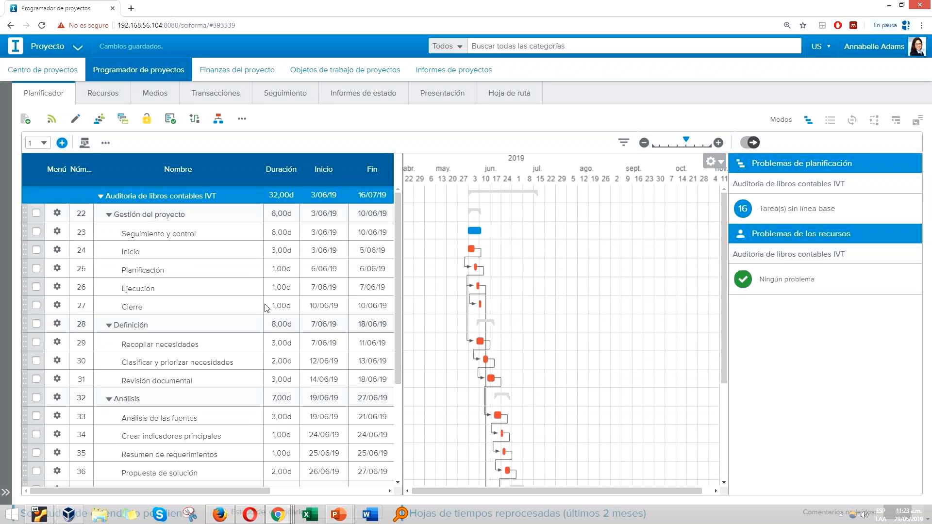
pyautogui.scroll(-3, 251, 291)
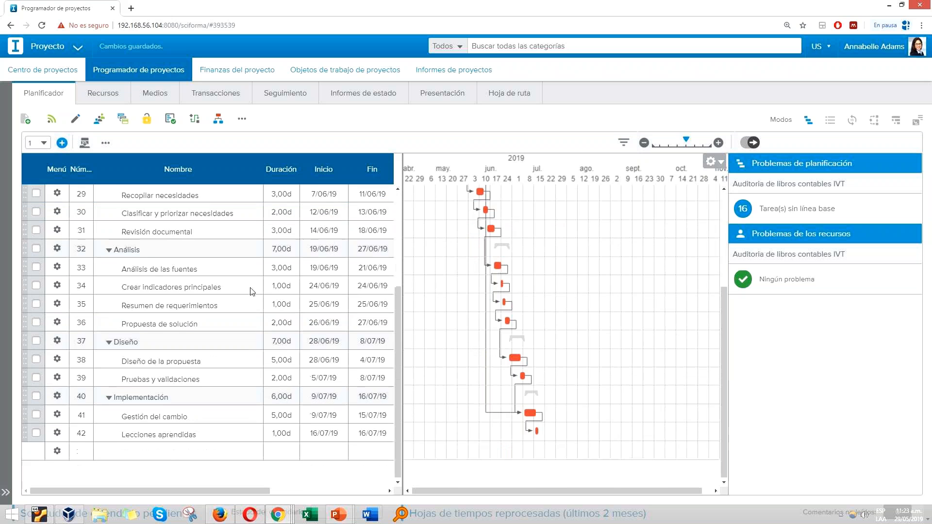
pyautogui.scroll(3, 251, 294)
pyautogui.scroll(-1, 253, 286)
pyautogui.scroll(1, 260, 272)
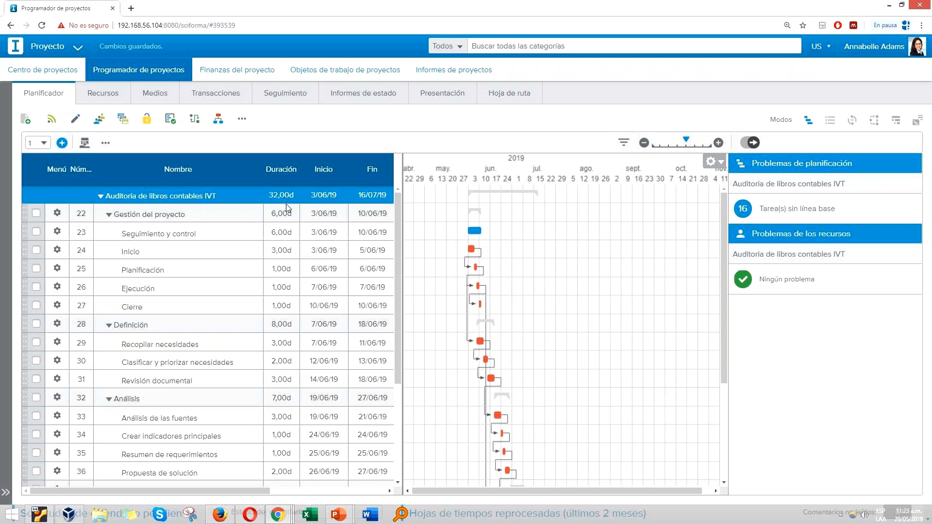
pyautogui.scroll(-3, 272, 291)
pyautogui.scroll(3, 262, 272)
pyautogui.scroll(-1, 215, 322)
pyautogui.scroll(-1, 215, 322)
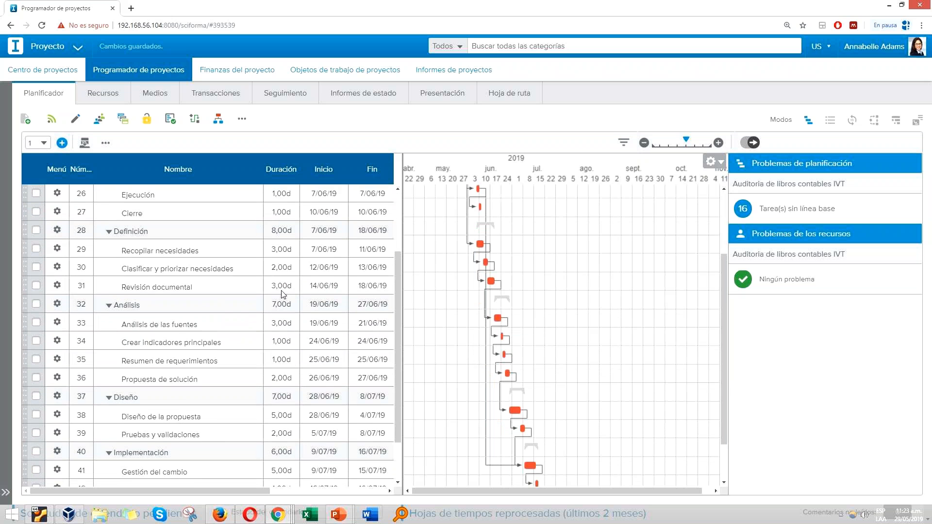
pyautogui.scroll(2, 281, 234)
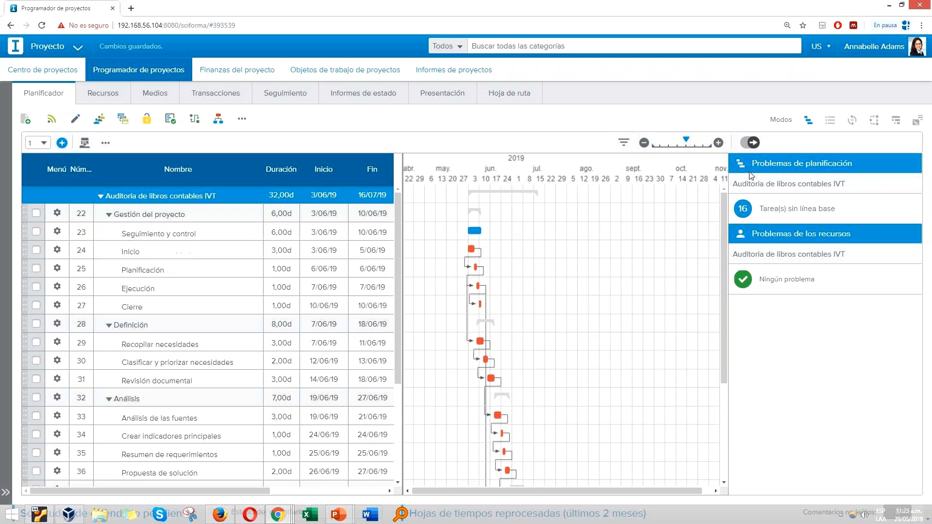
# Step: Hide the task and assignment details and enlarge the Gantt timescale to view the linked schedule by day
pyautogui.click(760, 144)
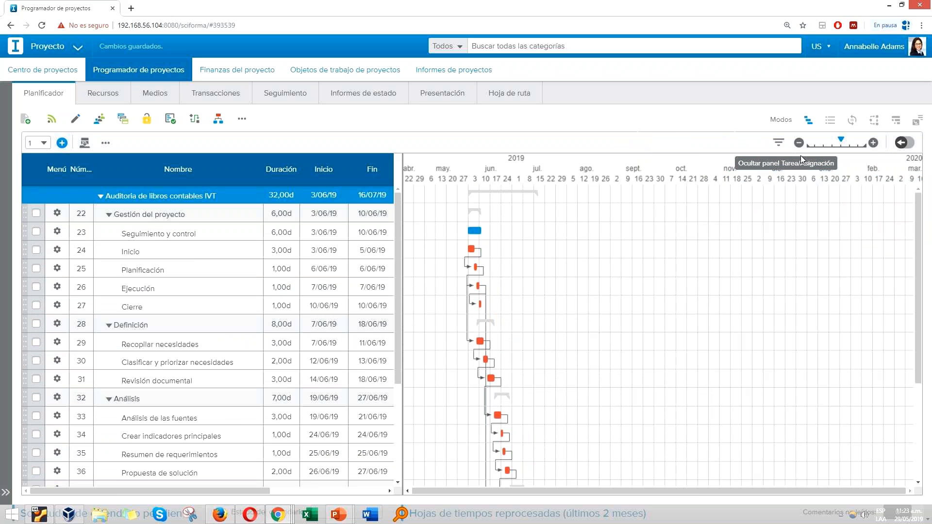
pyautogui.click(873, 143)
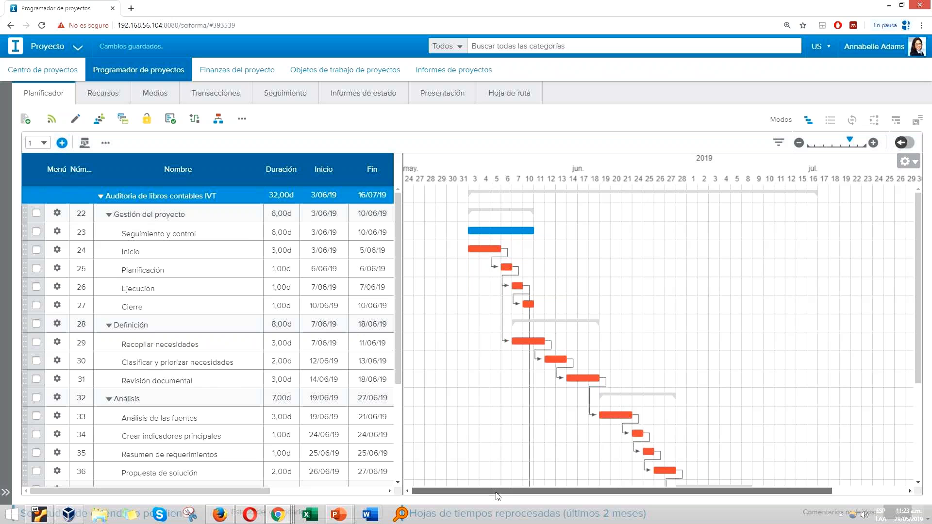
pyautogui.scroll(-1, 242, 383)
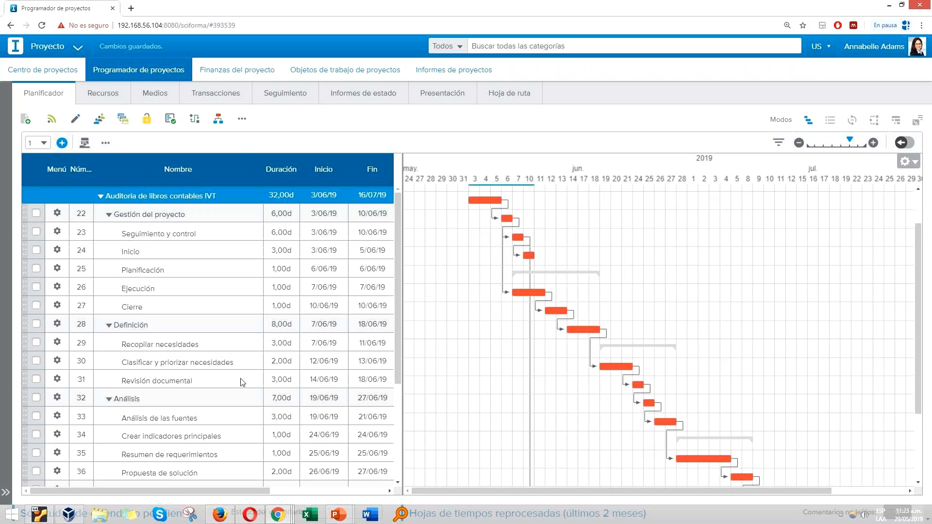
# Step: Complete the generic Consultor senior assignment of the Recopilar necesidades task with an available senior consultant from Desarrollo
pyautogui.click(216, 234)
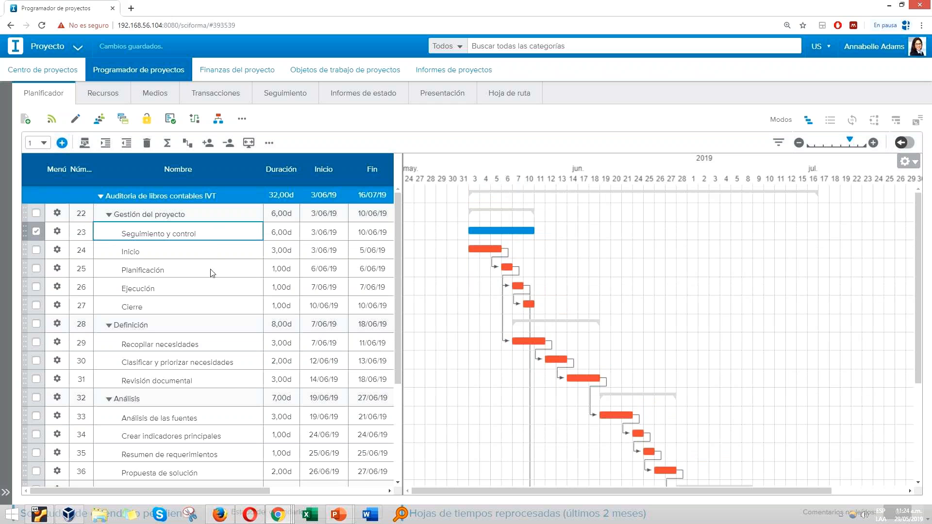
pyautogui.click(219, 348)
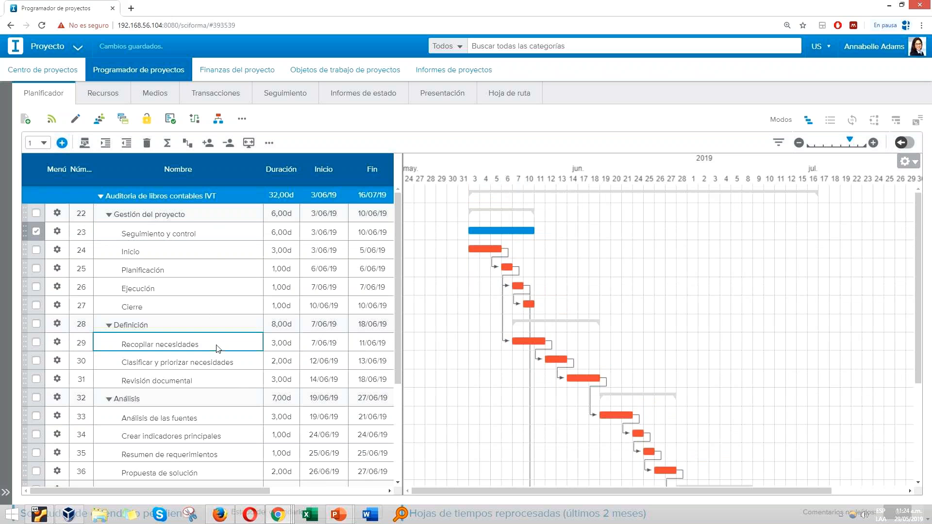
pyautogui.click(903, 143)
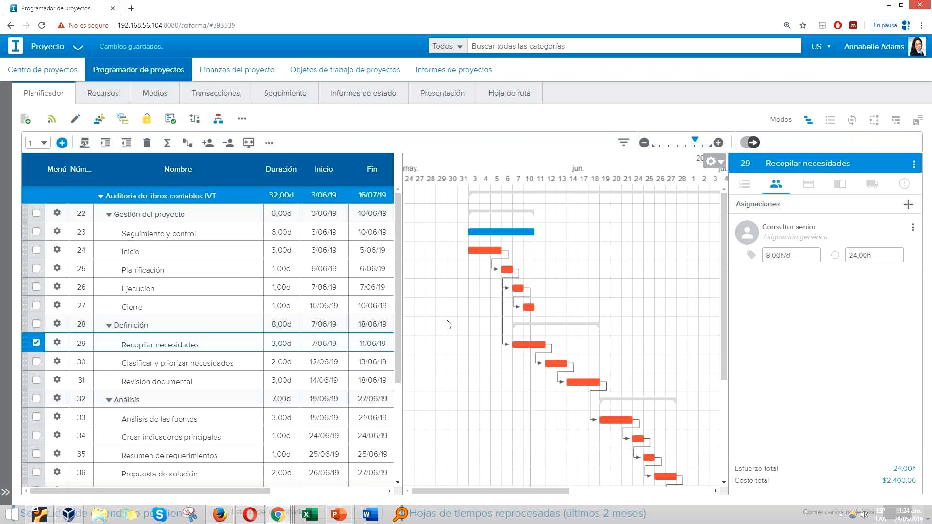
pyautogui.click(914, 227)
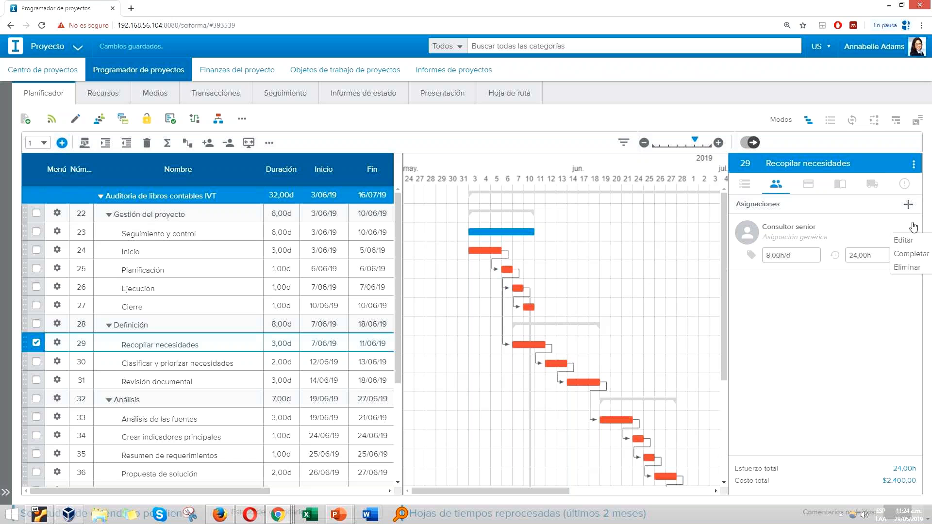
pyautogui.click(909, 256)
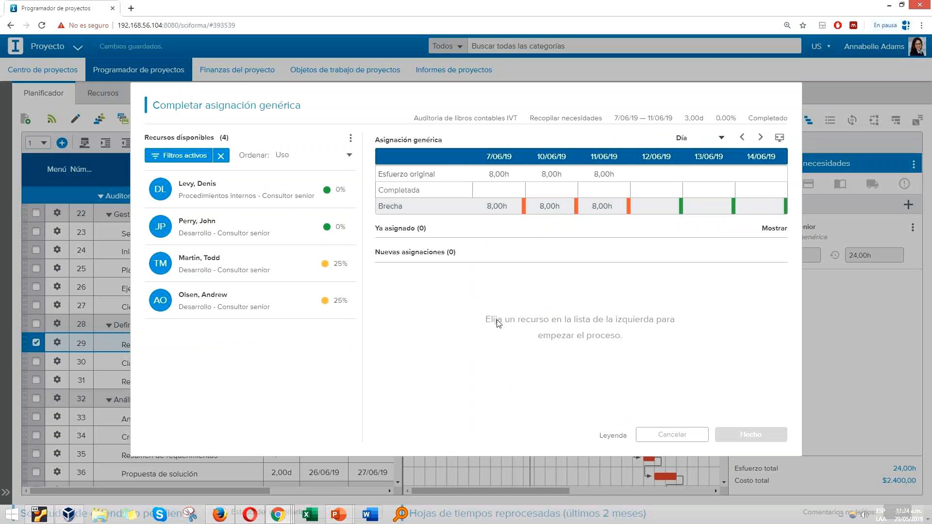
pyautogui.click(204, 224)
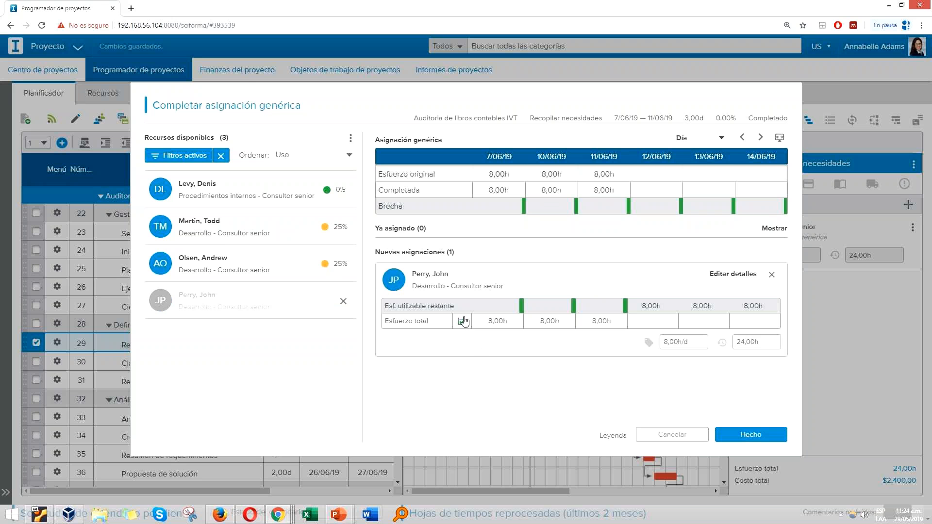
pyautogui.click(751, 435)
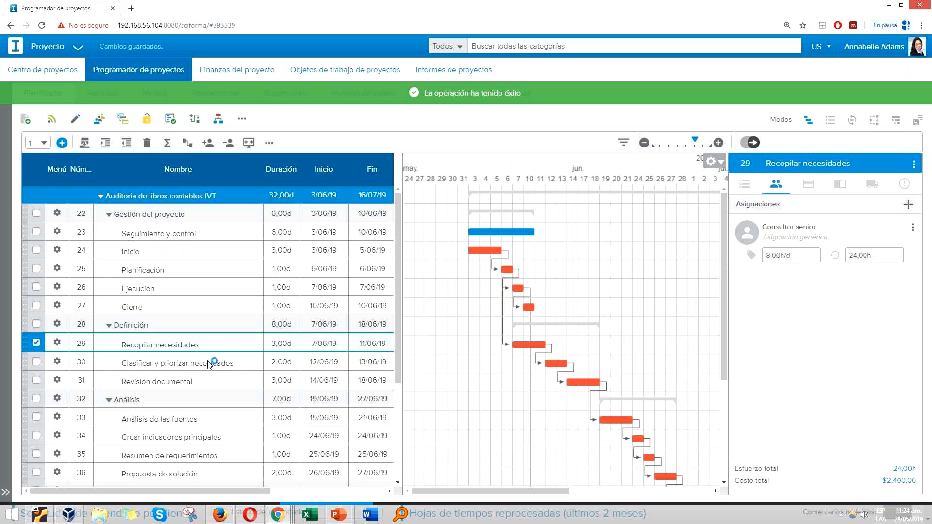
# Step: Complete the generic Project Manager assignment of the Clasificar y priorizar necesidades task with an available project manager from Desarrollo
pyautogui.click(209, 364)
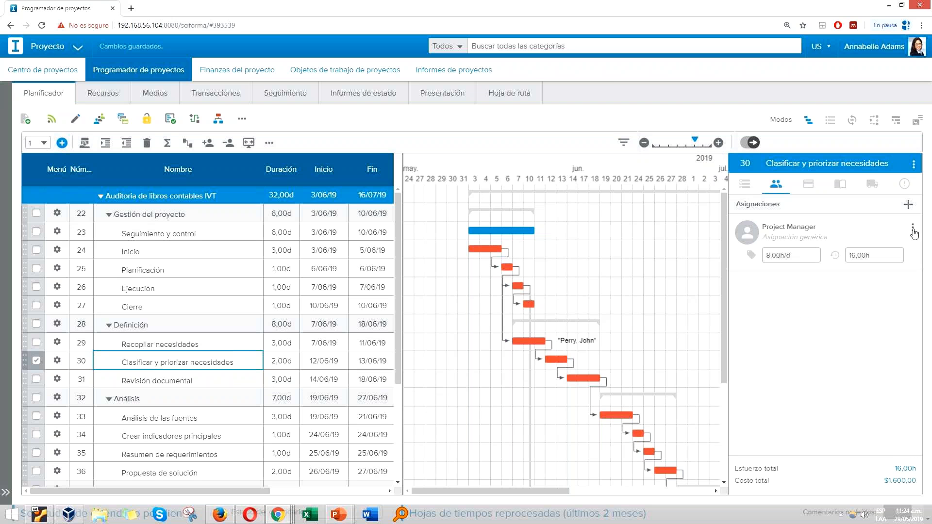
pyautogui.click(912, 230)
pyautogui.click(906, 256)
pyautogui.scroll(-2, 321, 297)
pyautogui.scroll(2, 324, 311)
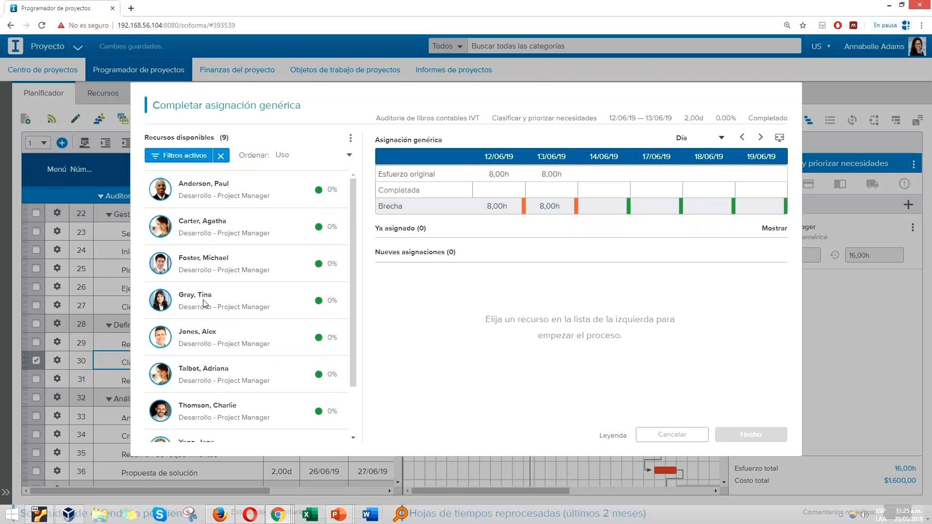
pyautogui.click(275, 330)
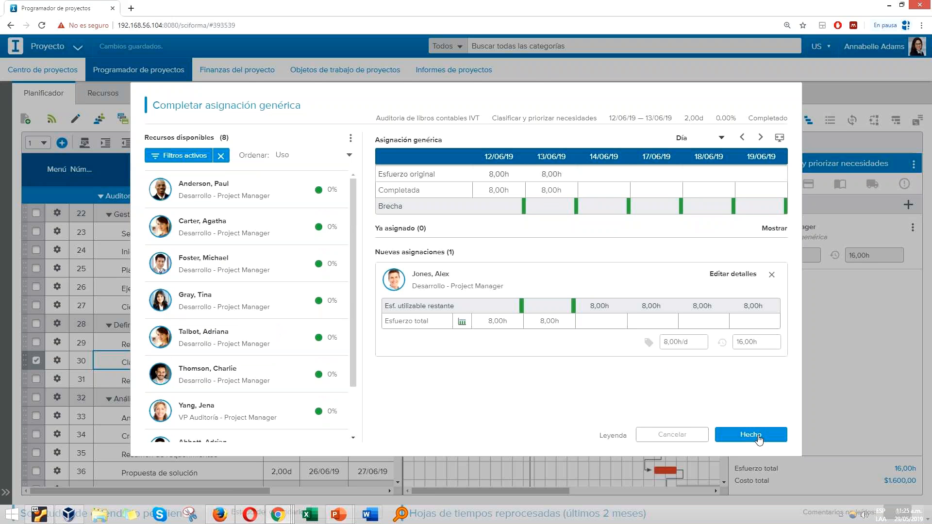
pyautogui.click(752, 435)
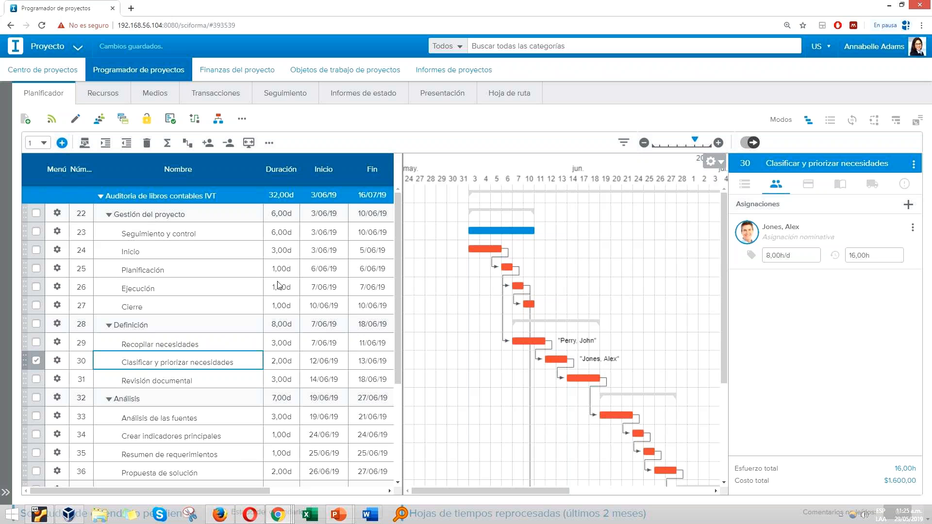
# Step: Switch from the Sciforma project planner to the PowerPoint presentation Webinar Billing 29 05 2019
pyautogui.hotkey('alt', 'Tab')
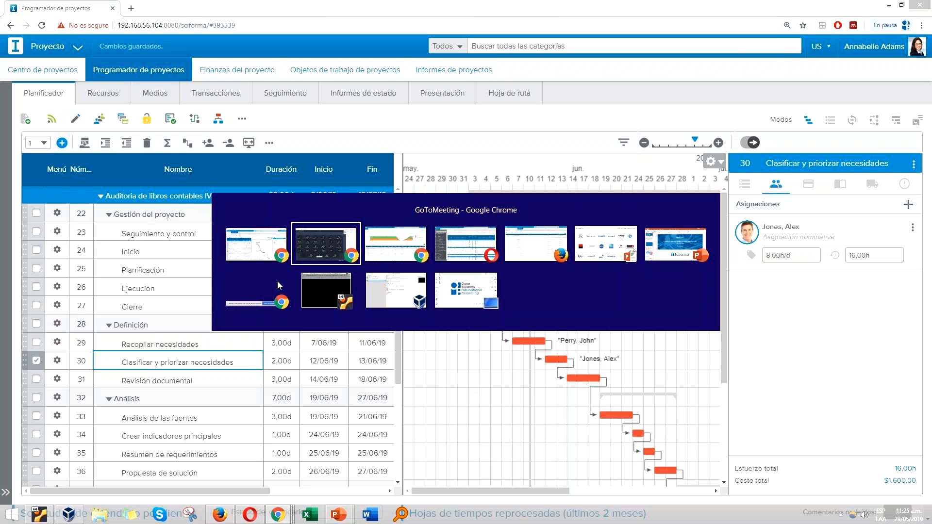
pyautogui.hotkey('alt', 'Tab')
pyautogui.hotkey('alt', 'Tab')
pyautogui.hotkey('alt', 'Tab')
pyautogui.hotkey('alt', 'Tab')
pyautogui.hotkey('alt', 'Tab')
pyautogui.hotkey('alt', 'Tab')
pyautogui.hotkey('alt', 'Tab')
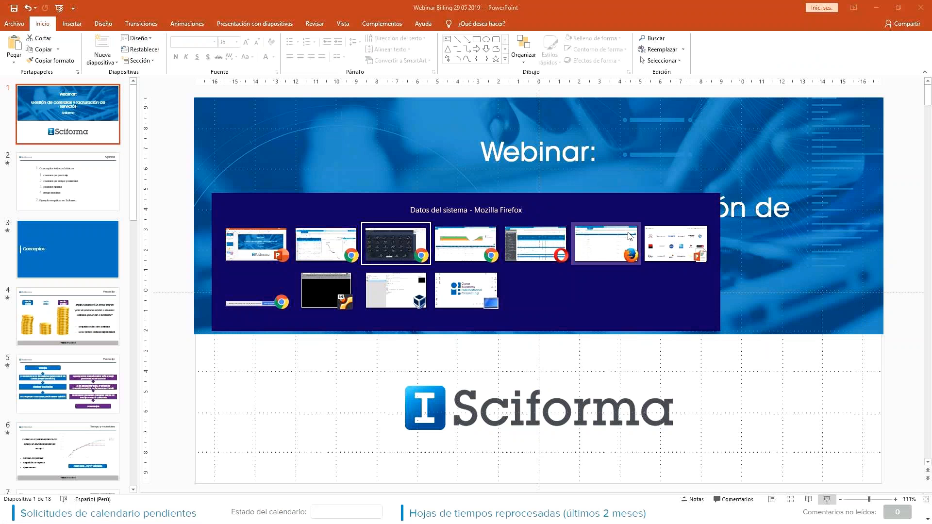
pyautogui.click(266, 234)
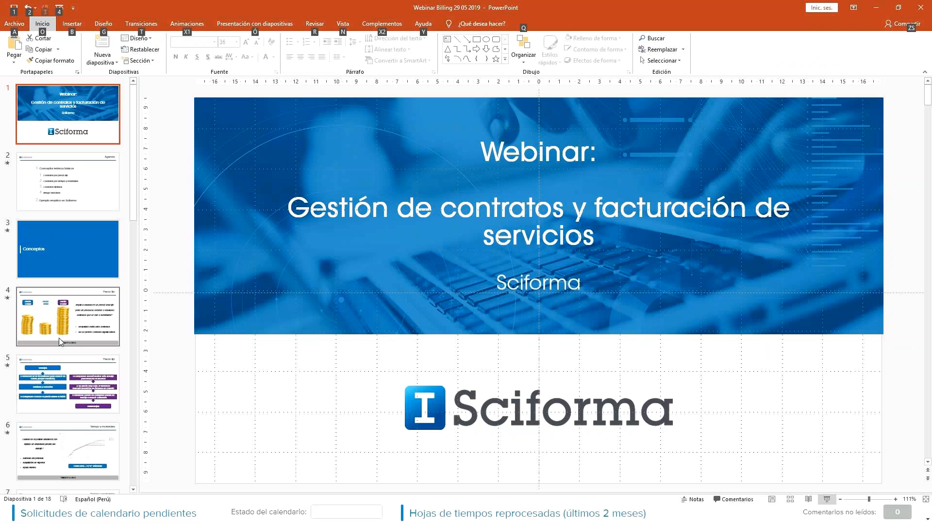
# Step: Go through the slide thumbnails past the Tiempo y materiales slides and select slide 14, Facturación en Sciforma
pyautogui.click(80, 447)
pyautogui.scroll(-4, 80, 437)
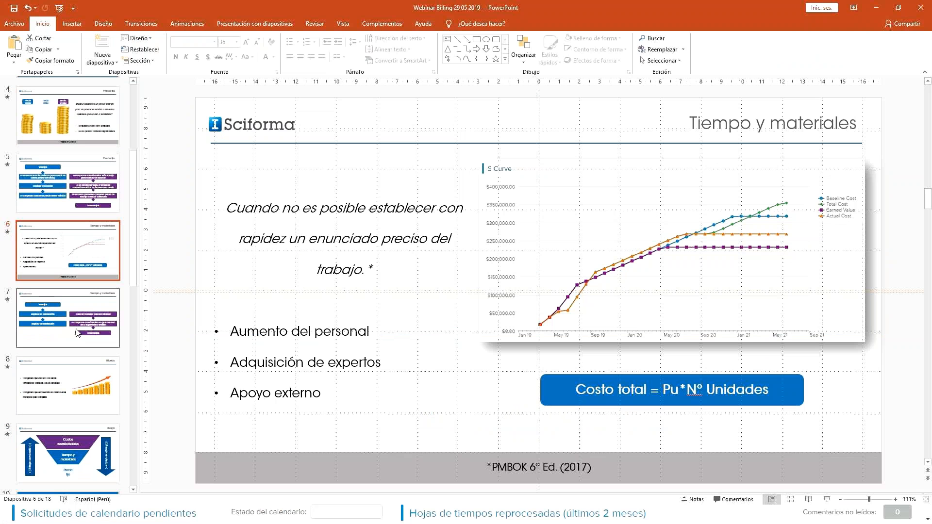
pyautogui.click(78, 332)
pyautogui.scroll(-8, 78, 379)
pyautogui.scroll(-2, 80, 397)
pyautogui.click(81, 397)
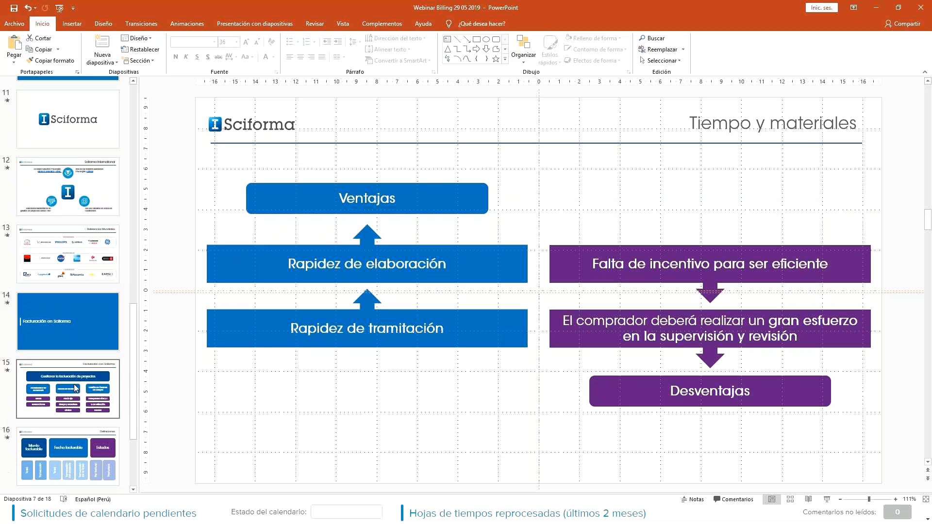
pyautogui.press('Up')
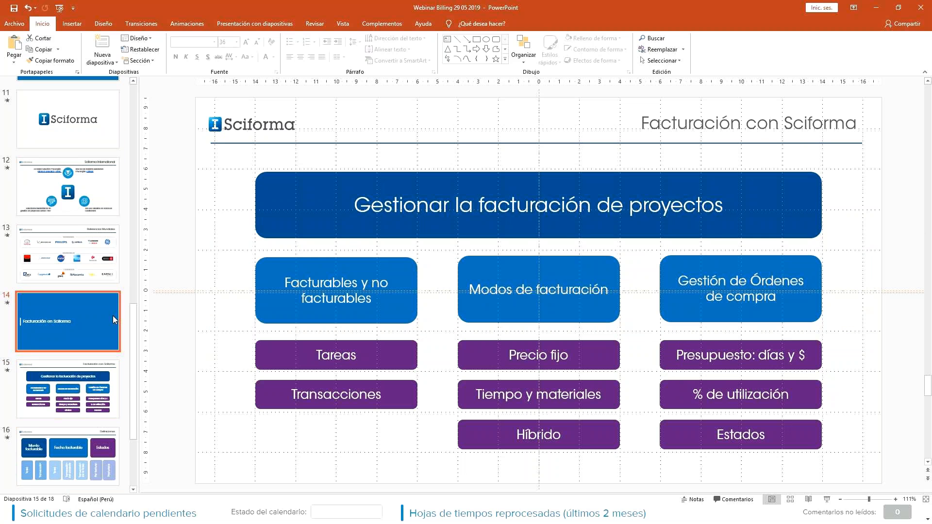
# Step: Start the slide show from the selected slide and advance through the Facturación en Sciforma section title
pyautogui.click(826, 500)
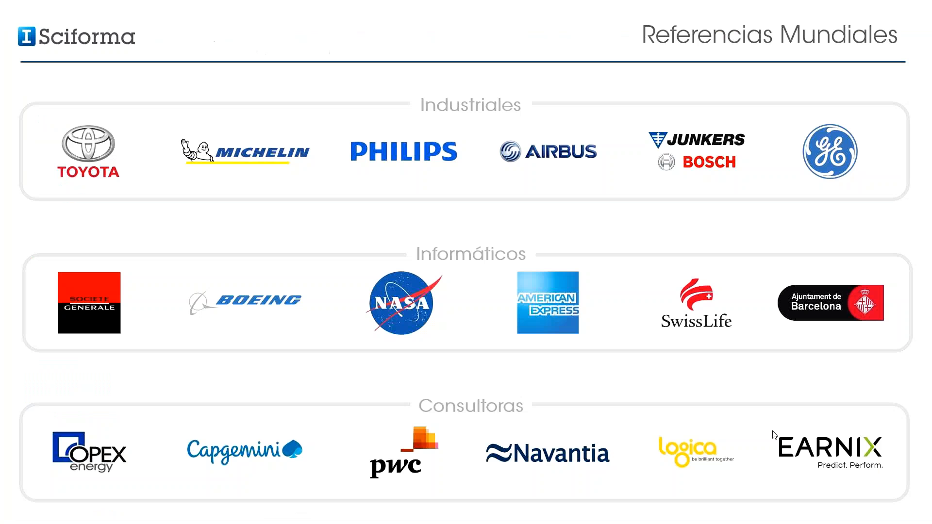
pyautogui.click(773, 431)
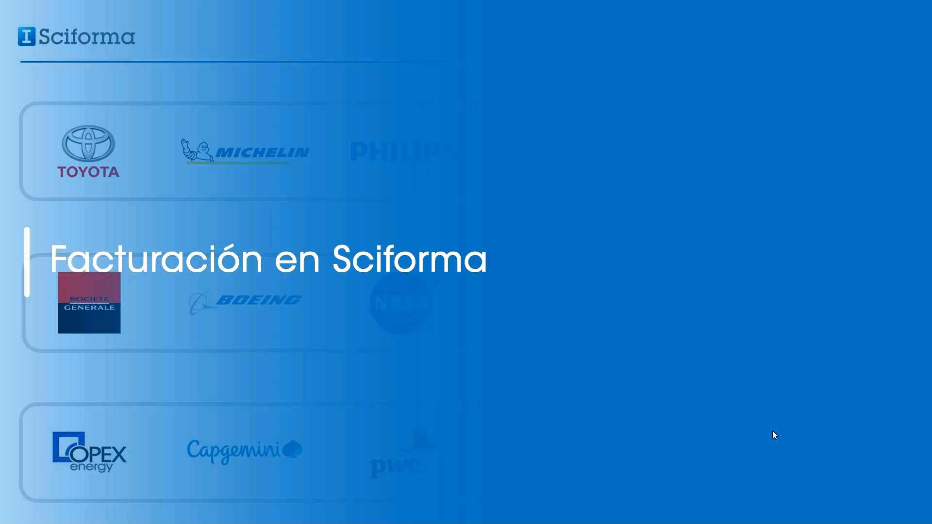
pyautogui.click(773, 431)
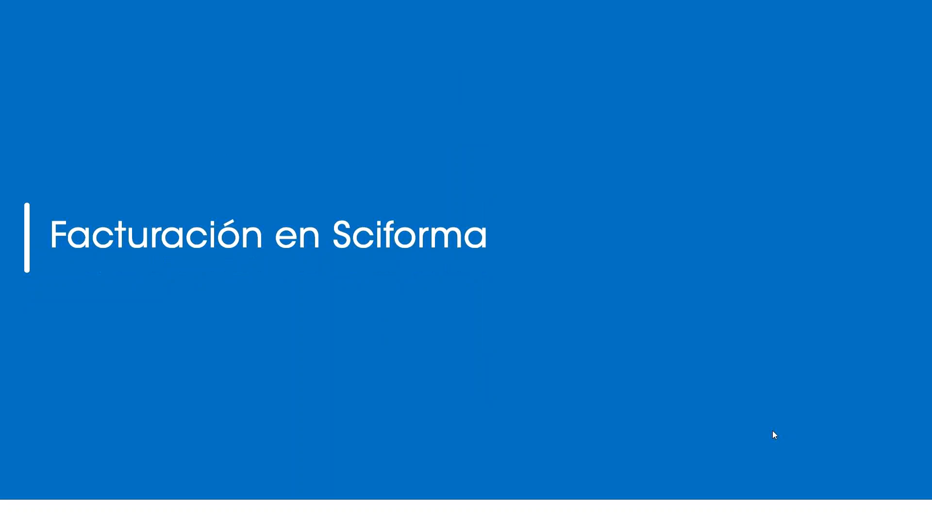
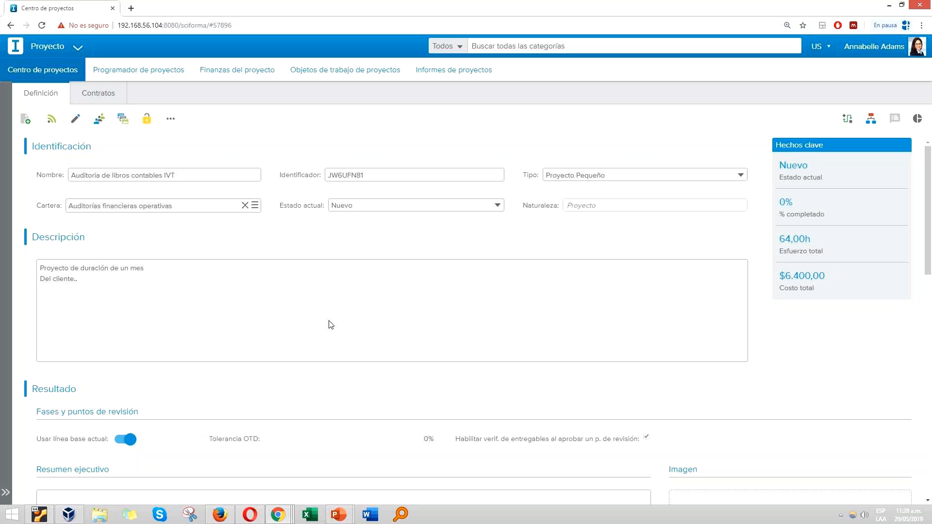
# Step: Set the Auditoria de libros contables IVT project's billing mode to Precio fijo
pyautogui.scroll(-13, 329, 324)
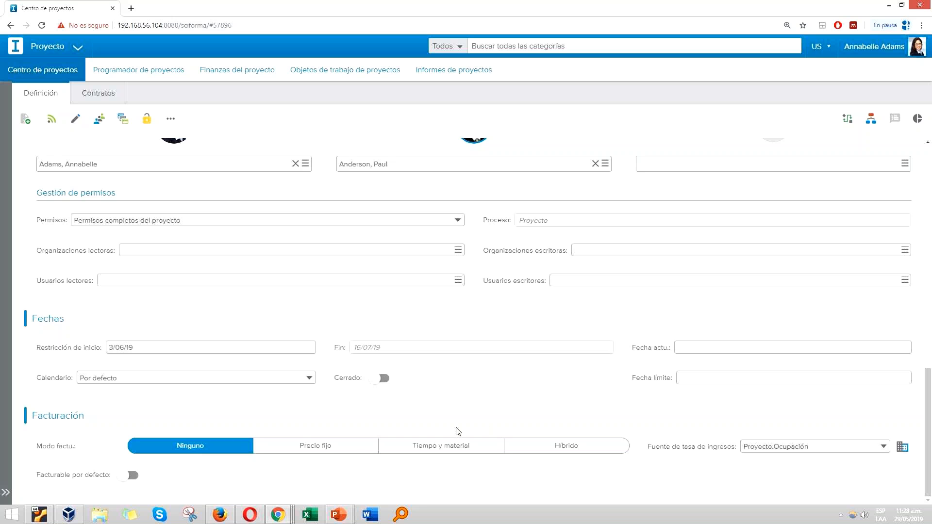
pyautogui.click(321, 448)
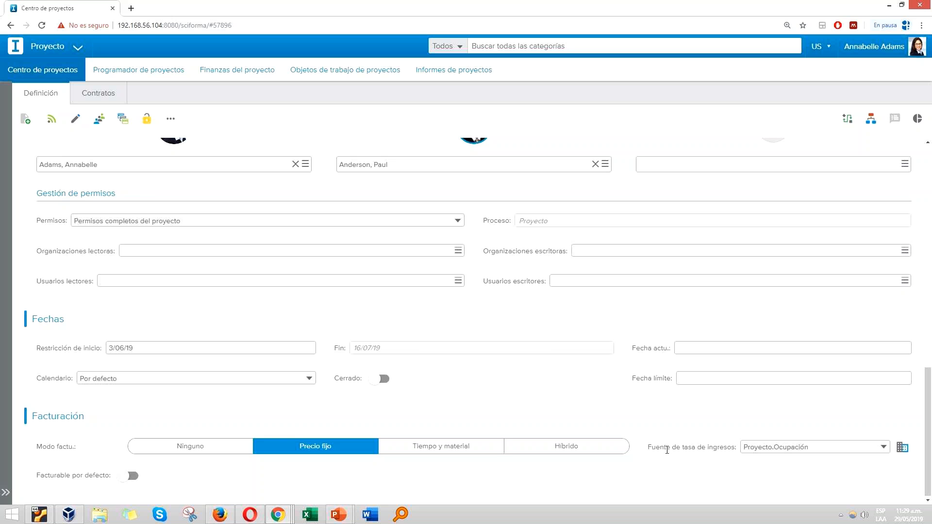
# Step: Review the income rate source options and the income parameters of the project's occupations
pyautogui.click(884, 447)
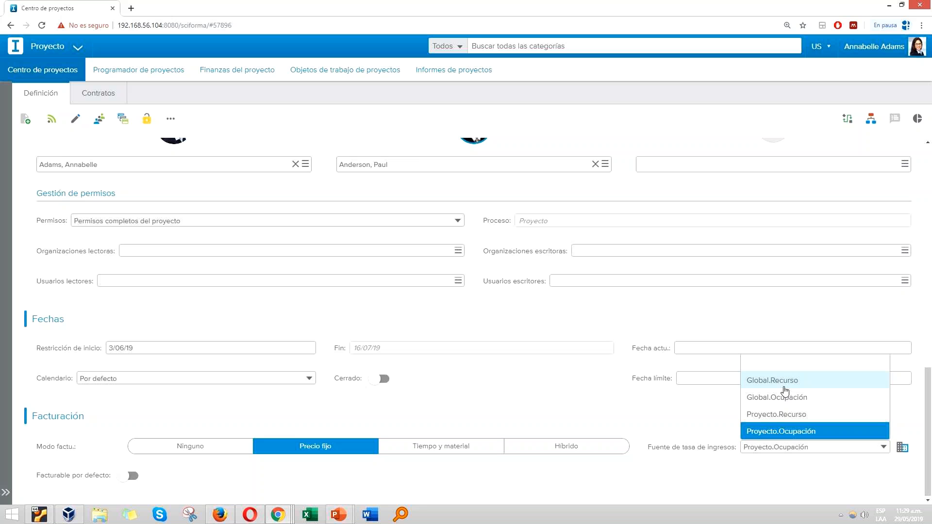
pyautogui.click(835, 462)
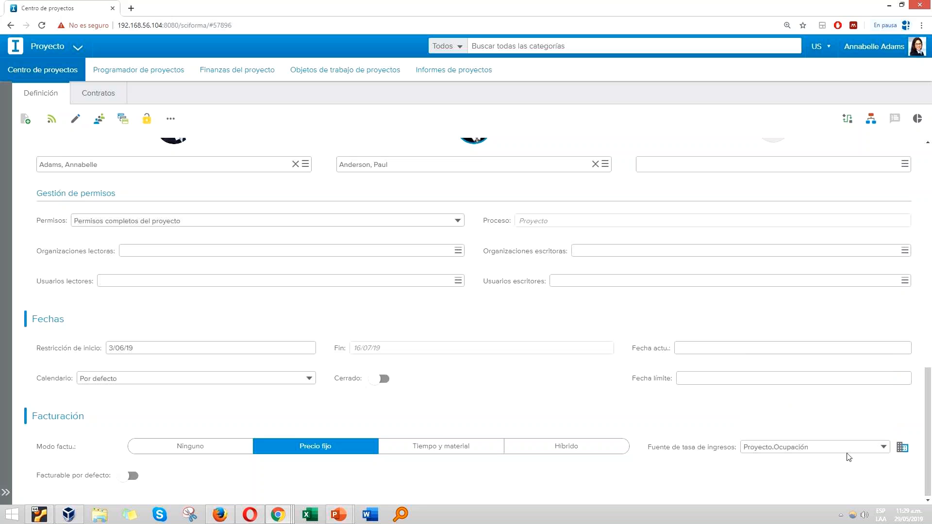
pyautogui.click(857, 451)
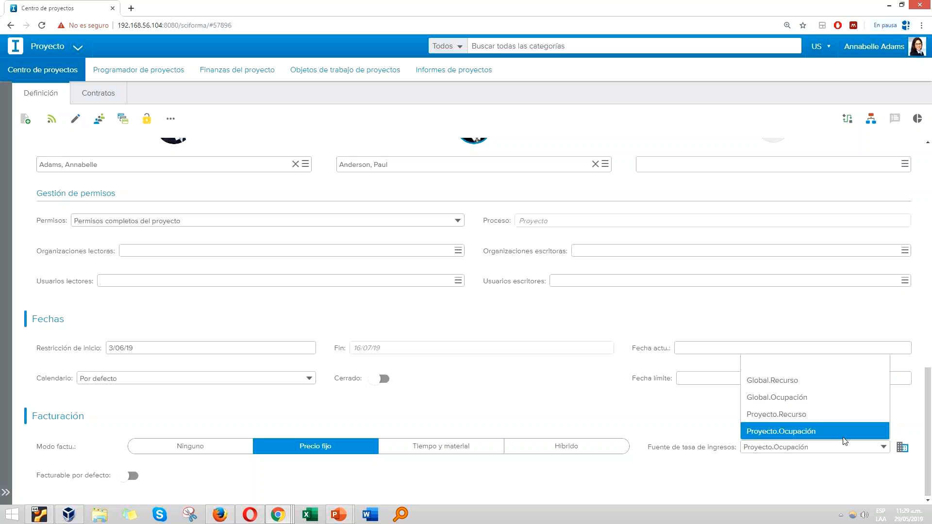
pyautogui.click(848, 464)
pyautogui.click(871, 446)
pyautogui.click(854, 452)
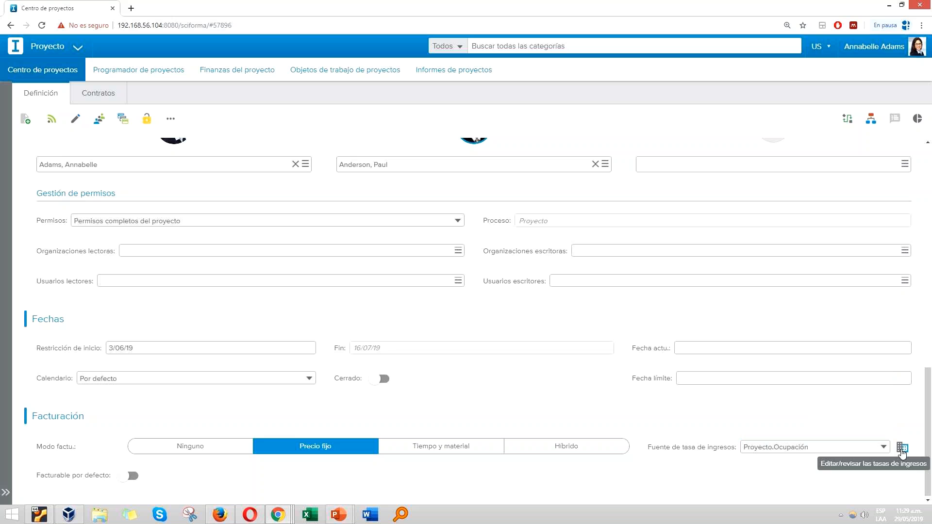
pyautogui.click(902, 448)
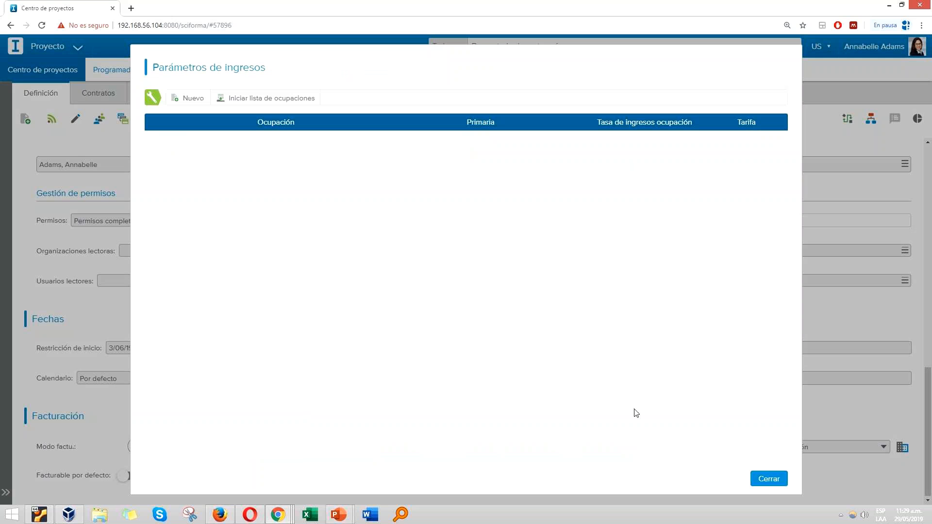
pyautogui.click(769, 480)
# Step: Set the income rate source to Proyecto.Recurso and initialize the resource list in the income parameters
pyautogui.click(808, 446)
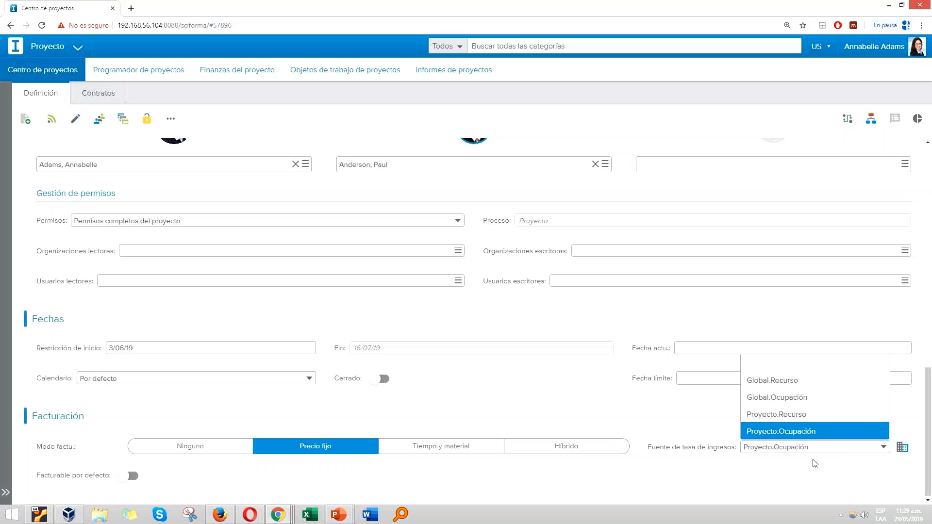
pyautogui.click(763, 412)
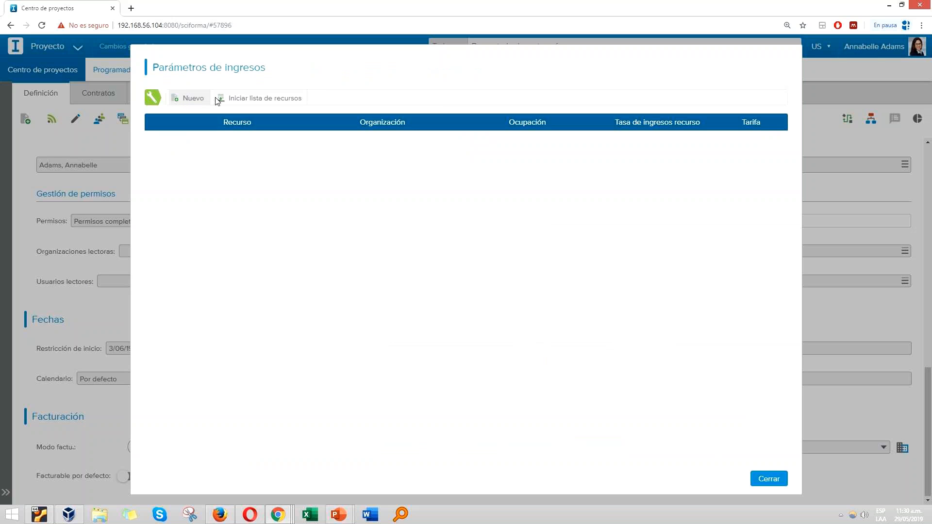
pyautogui.click(232, 98)
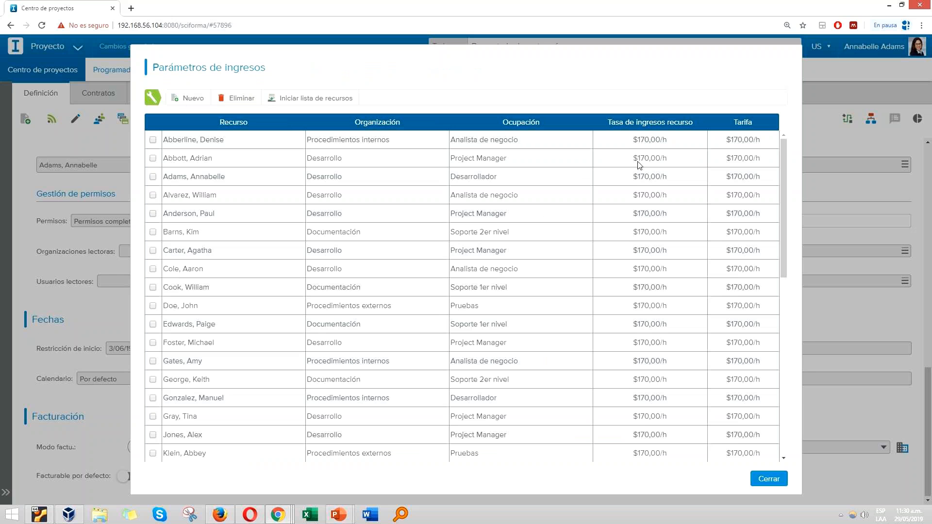
# Step: Set the Tarifa of the first listed resource, an Analista de negocio from Procedimientos internos, to $200/h and close the income parameters
pyautogui.scroll(-2, 639, 168)
pyautogui.scroll(2, 645, 146)
pyautogui.click(740, 142)
pyautogui.write('200')
pyautogui.press('Return')
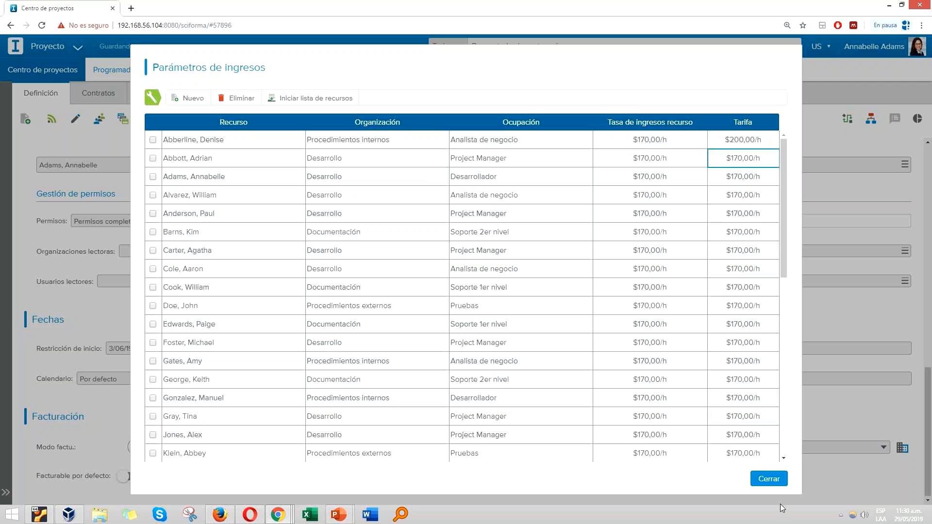
pyautogui.click(771, 477)
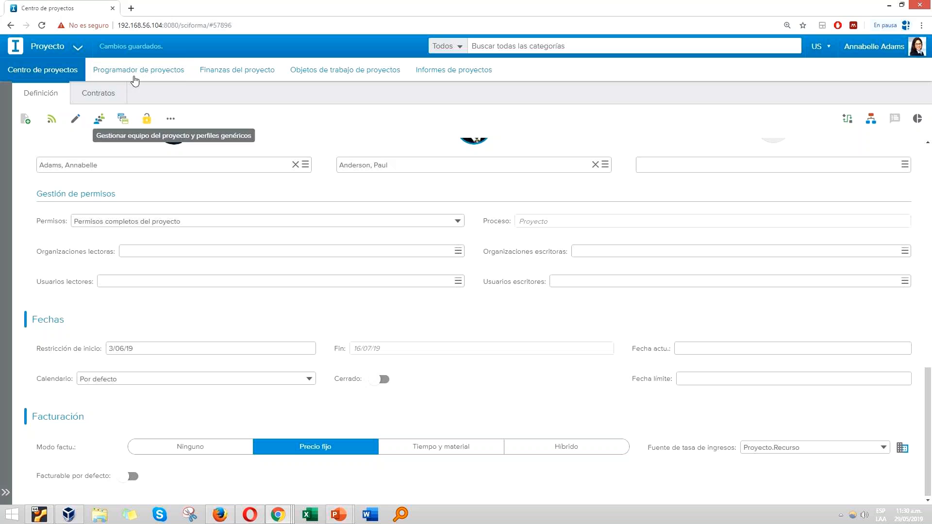
# Step: In the project planner, widen the task table through the Importe facturable column and collapse the side panel
pyautogui.click(152, 69)
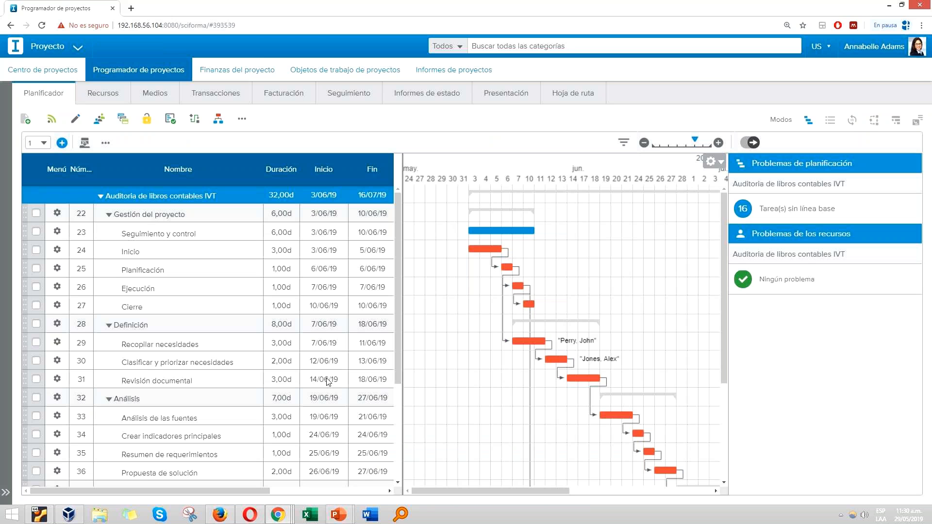
pyautogui.moveTo(402, 300); pyautogui.dragTo(584, 302)
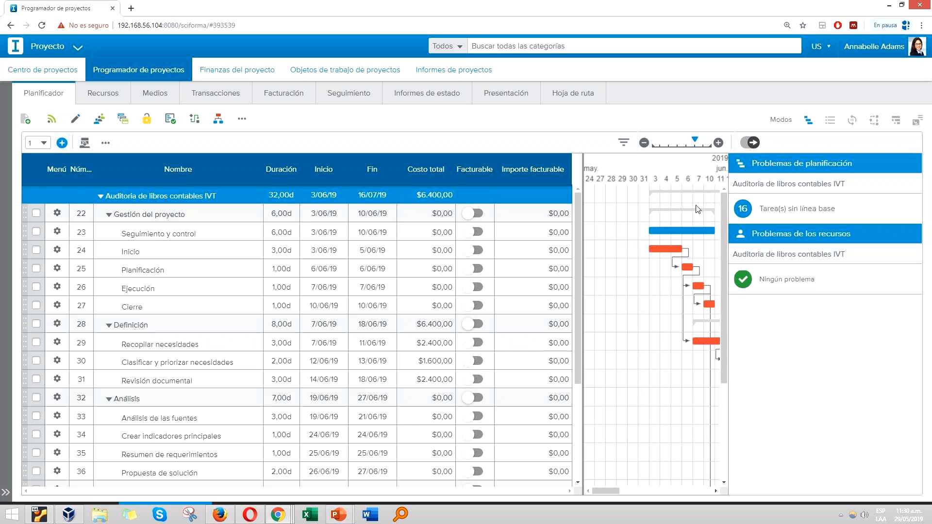
pyautogui.moveTo(402, 266); pyautogui.dragTo(581, 270)
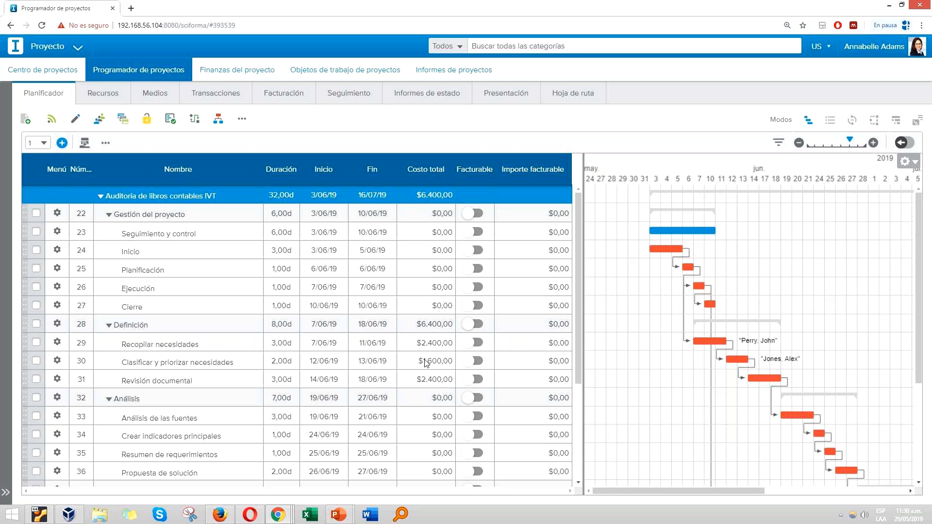
# Step: Mark the Definición phase as billable and set its billable amount to $7.000
pyautogui.click(478, 325)
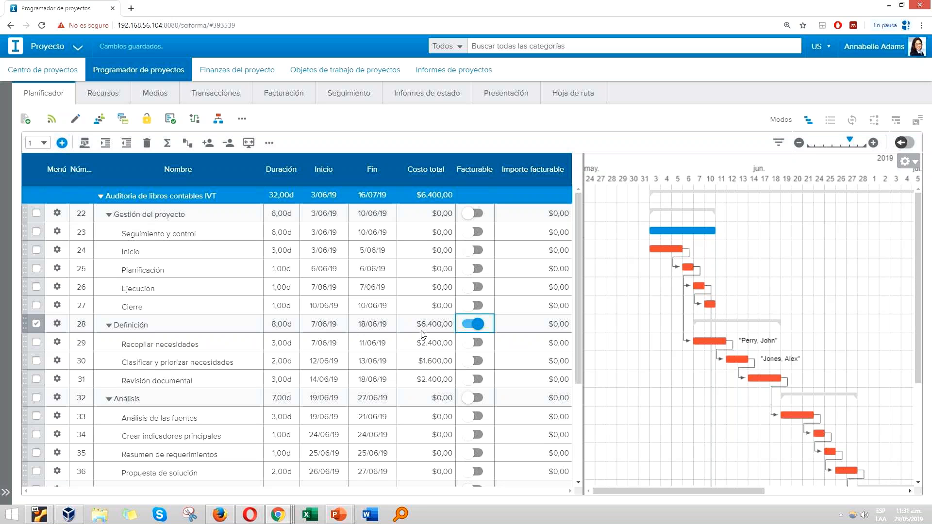
pyautogui.click(514, 323)
pyautogui.write('7000')
pyautogui.press('Return')
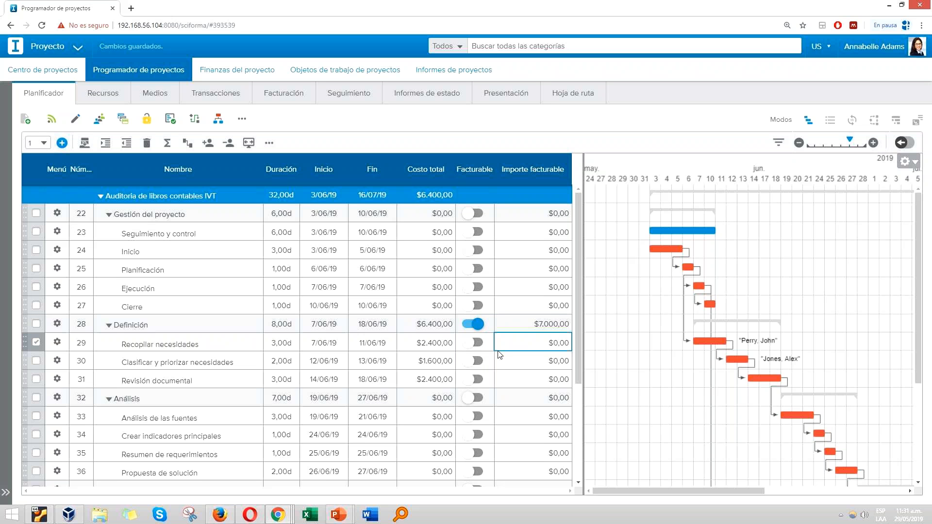
# Step: Open the project's billing list, check the billing status options and restrict the list to billable tasks only
pyautogui.scroll(-1, 500, 355)
pyautogui.scroll(1, 501, 355)
pyautogui.click(289, 99)
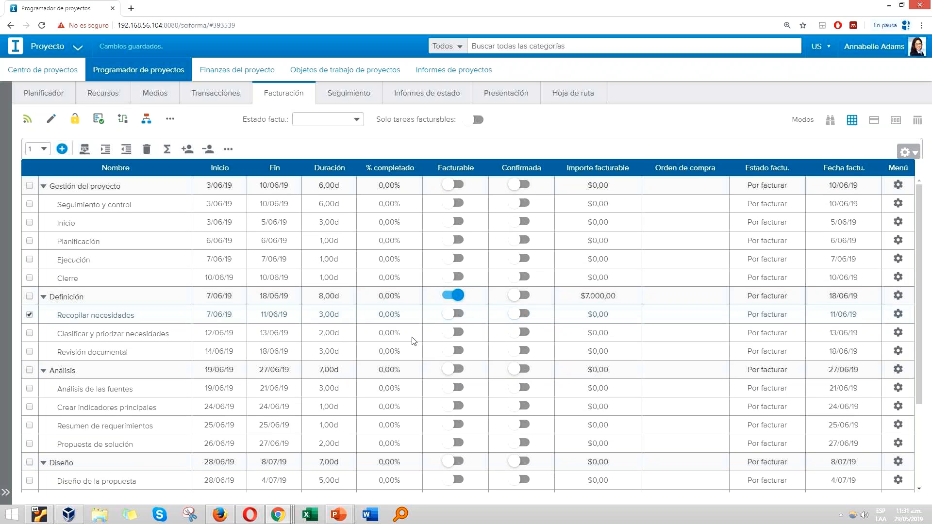
pyautogui.click(358, 120)
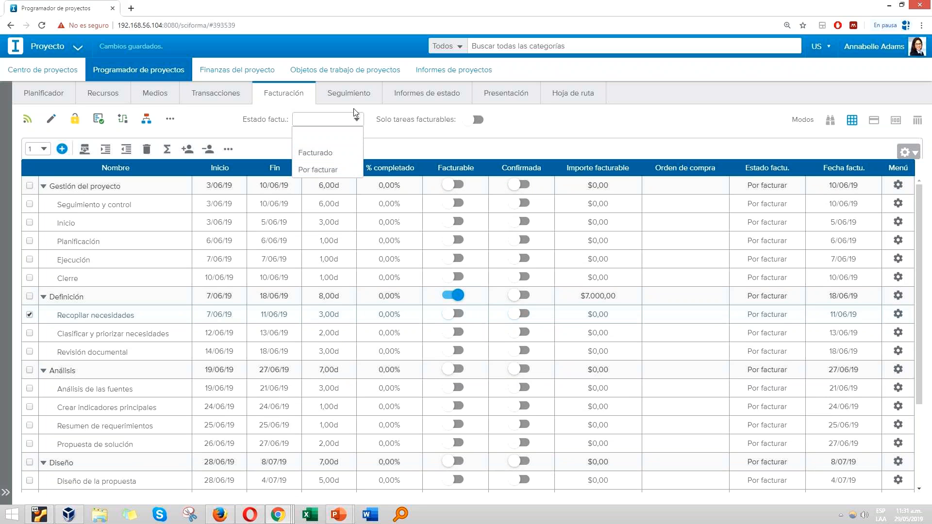
pyautogui.click(358, 120)
pyautogui.click(479, 121)
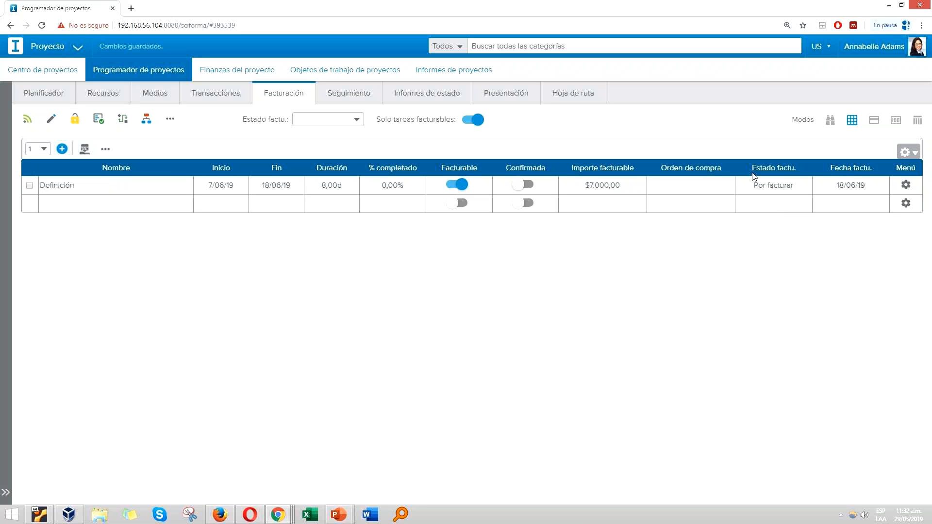
# Step: Set the billing date of the Definición task to 25/06/19 in its billing details
pyautogui.click(907, 185)
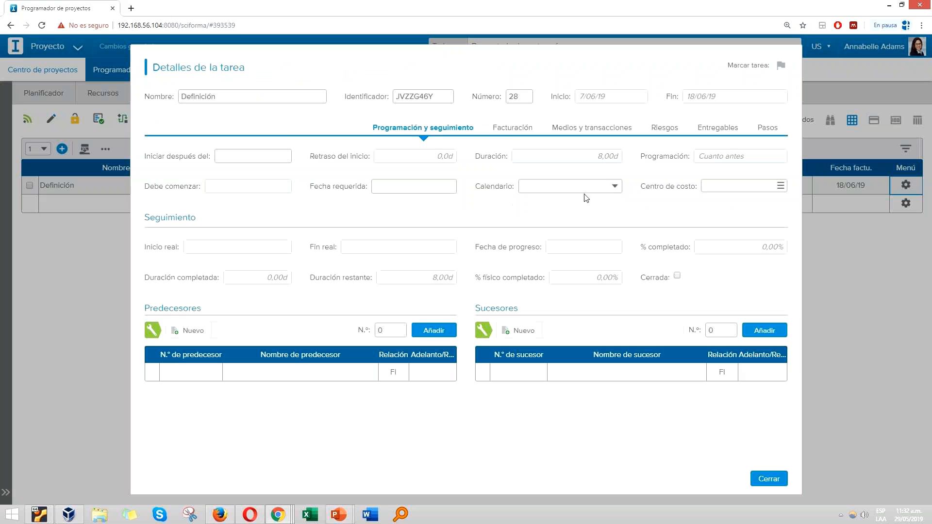
pyautogui.click(517, 132)
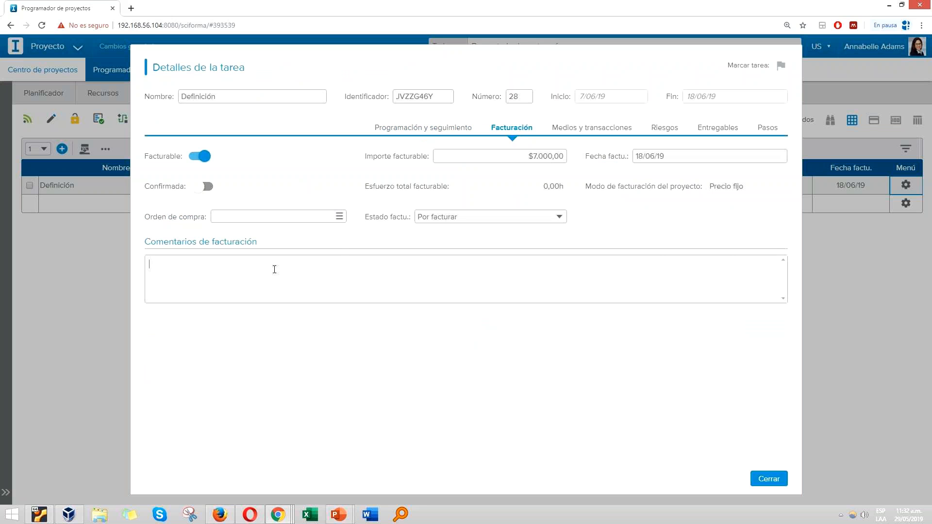
pyautogui.click(668, 156)
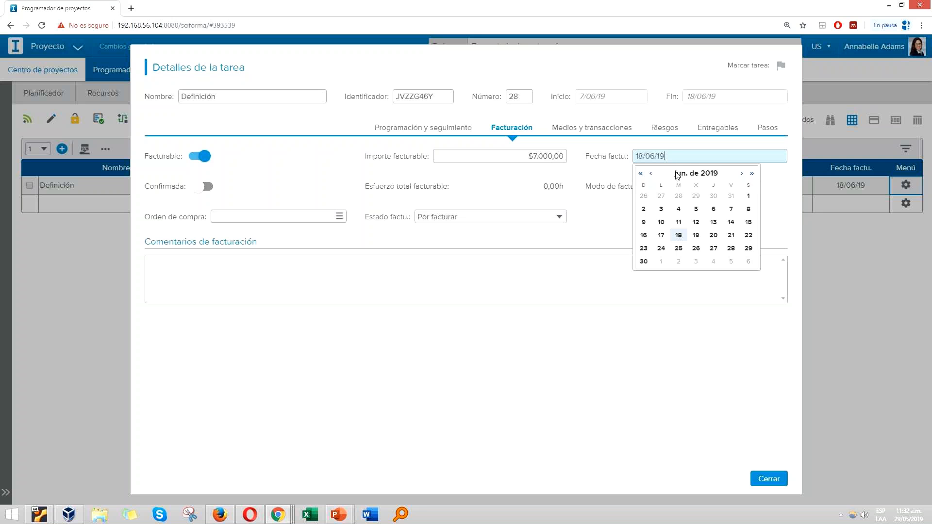
pyautogui.click(682, 250)
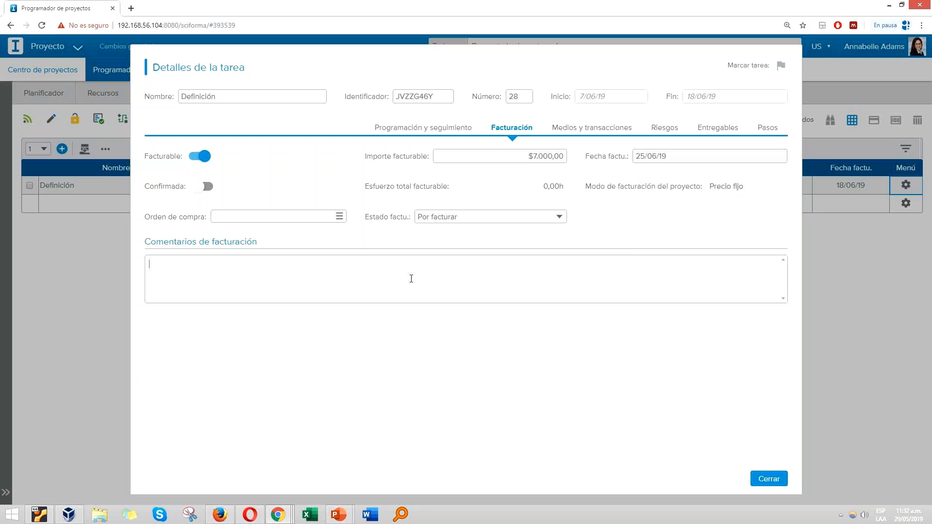
# Step: Add the billing comment "Realizar el seguimiento una semana después" to the Definición task and close its details
pyautogui.write('Realizar el seguimiento una semana depu')
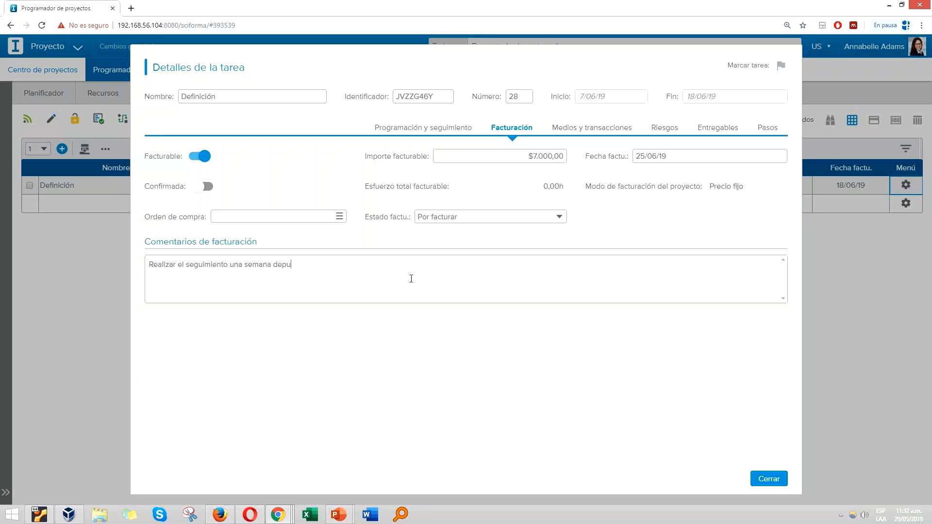
pyautogui.write('és')
pyautogui.click(283, 264)
pyautogui.write('s')
pyautogui.click(762, 478)
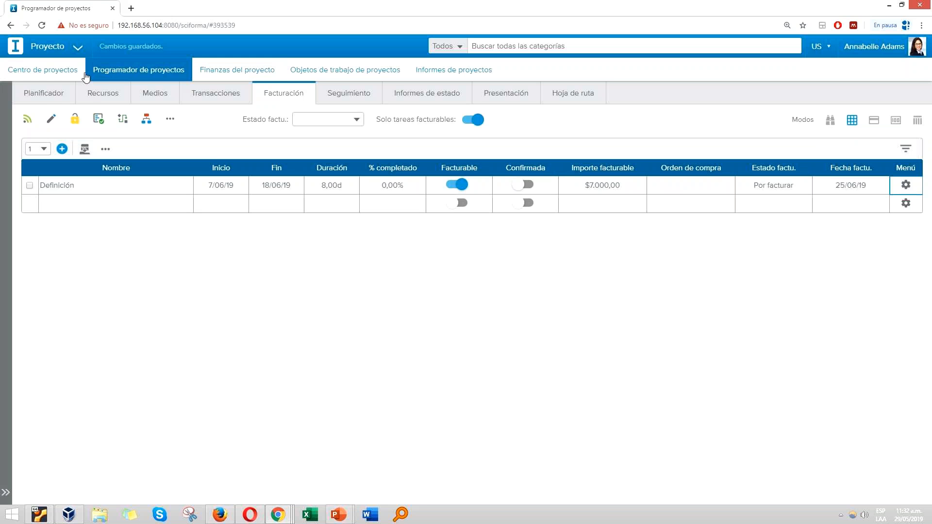
# Step: Back in the planner, assign an Analista de negocio from Desarrollo to the Análisis de las fuentes task for 24 hours
pyautogui.click(49, 101)
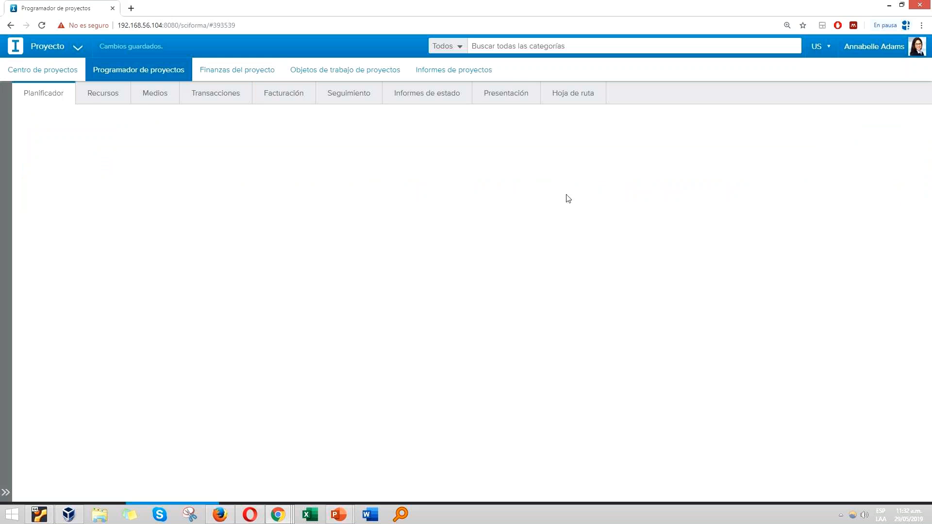
pyautogui.scroll(-2, 464, 373)
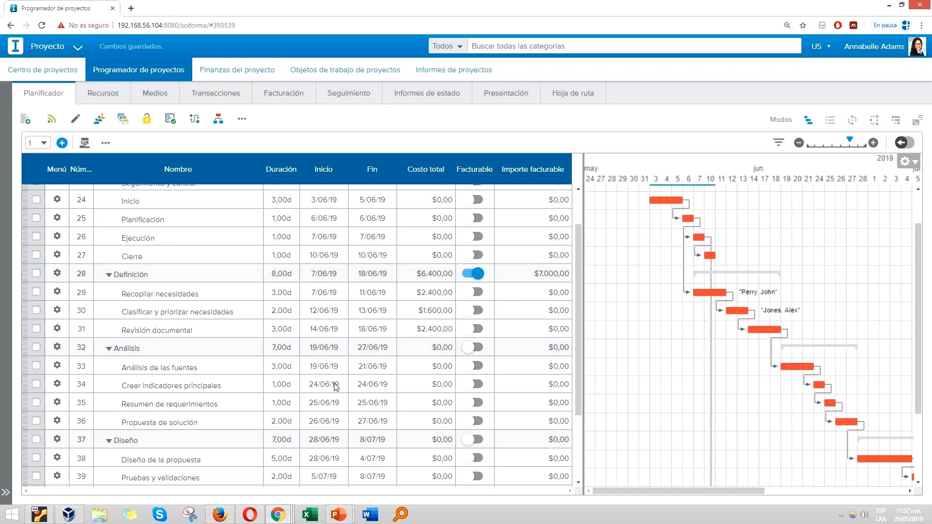
pyautogui.scroll(-2, 334, 384)
pyautogui.click(197, 322)
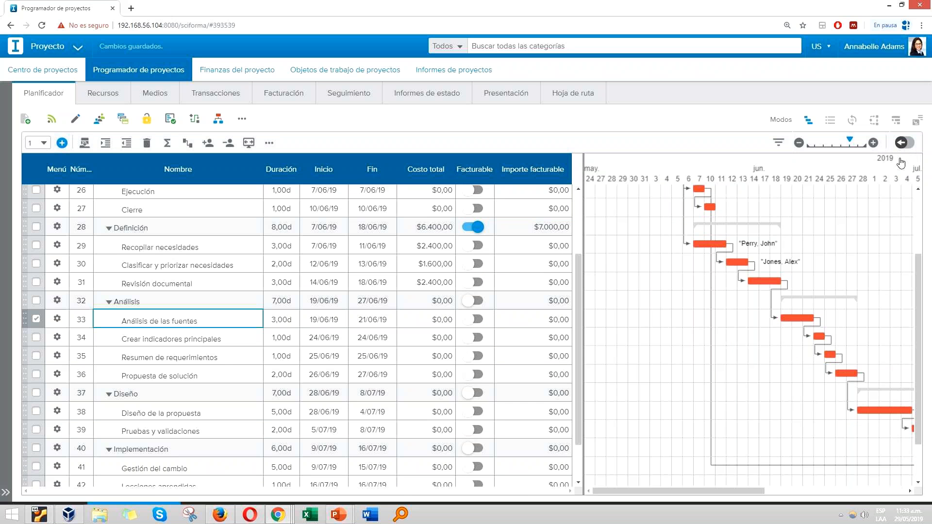
pyautogui.click(901, 143)
pyautogui.click(909, 205)
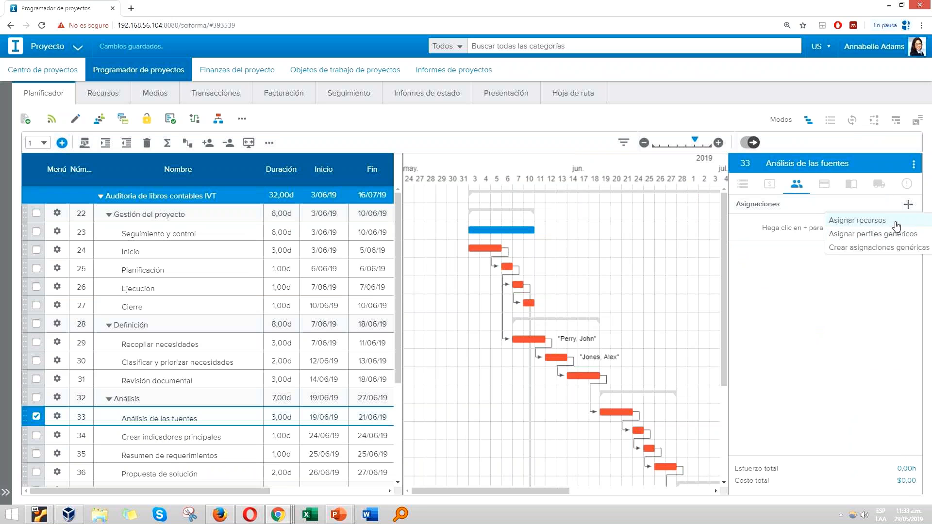
pyautogui.click(899, 221)
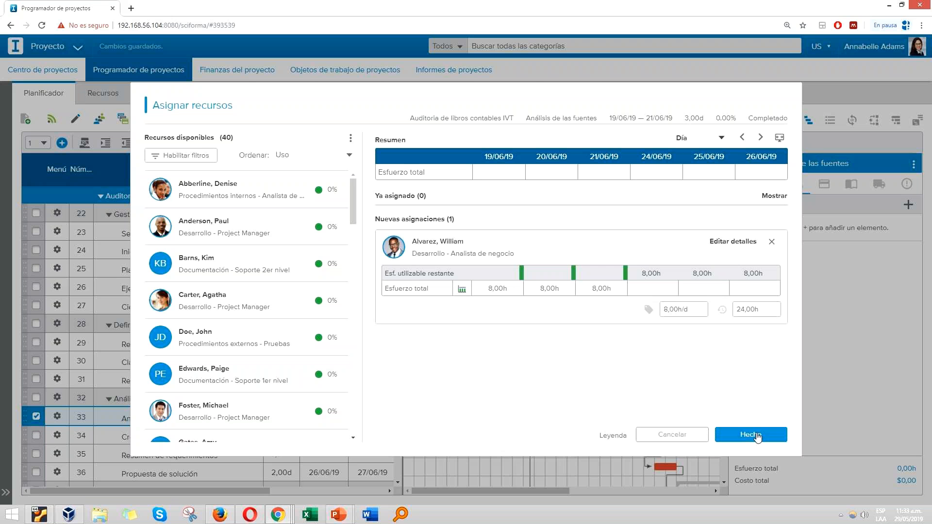
pyautogui.click(757, 434)
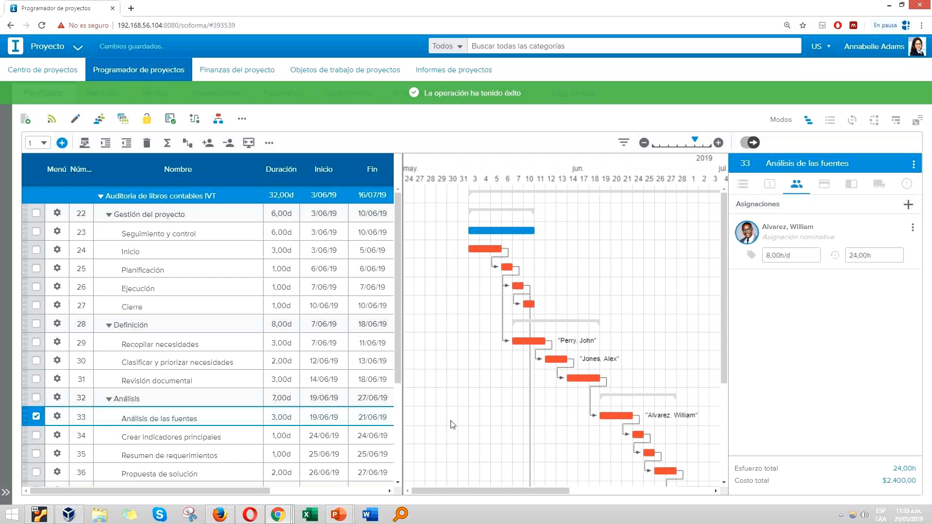
# Step: Set the billable amount of the Análisis phase to $5.000,00 in the planner's task table
pyautogui.scroll(-1, 313, 421)
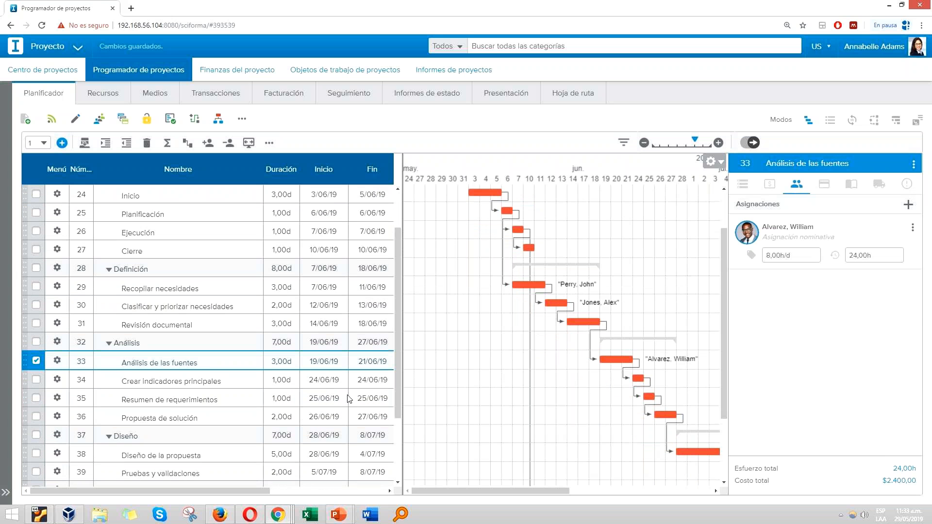
pyautogui.moveTo(403, 328); pyautogui.dragTo(558, 333)
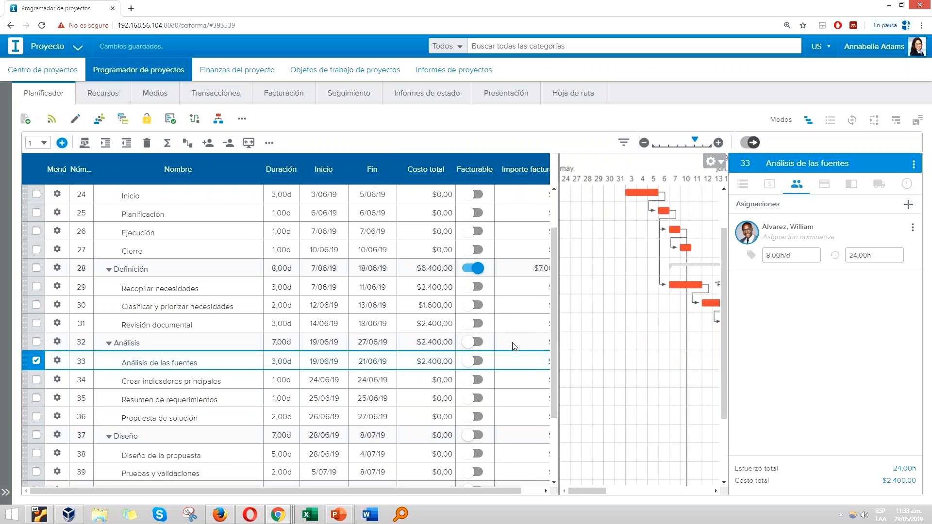
pyautogui.moveTo(559, 344); pyautogui.dragTo(579, 344)
pyautogui.click(537, 344)
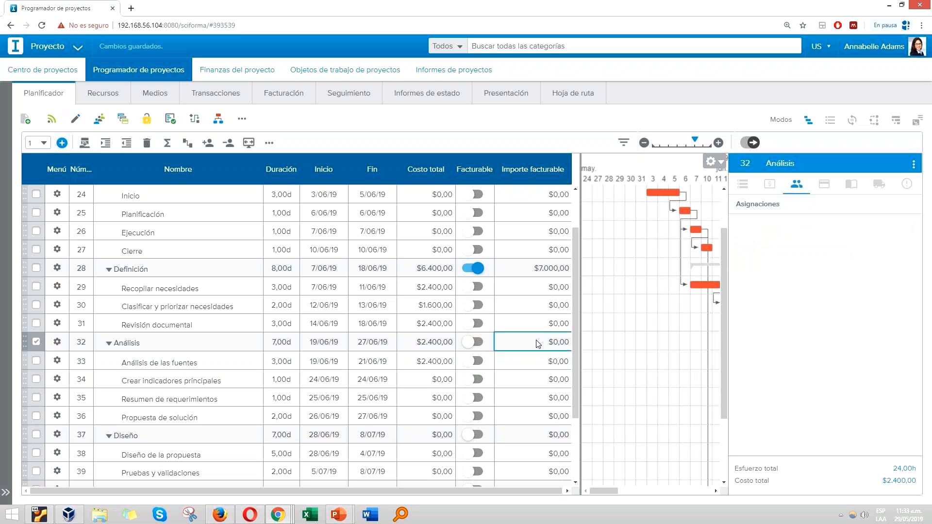
pyautogui.write('5')
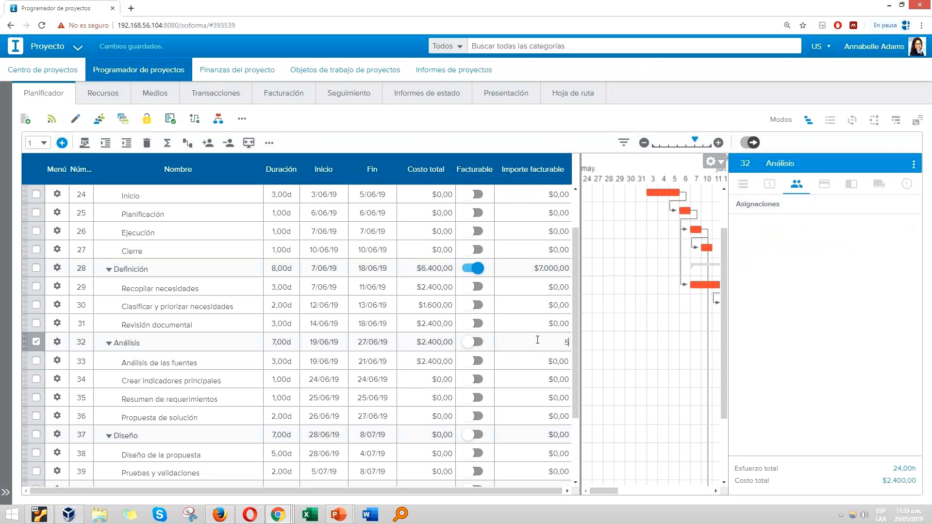
pyautogui.press('Return')
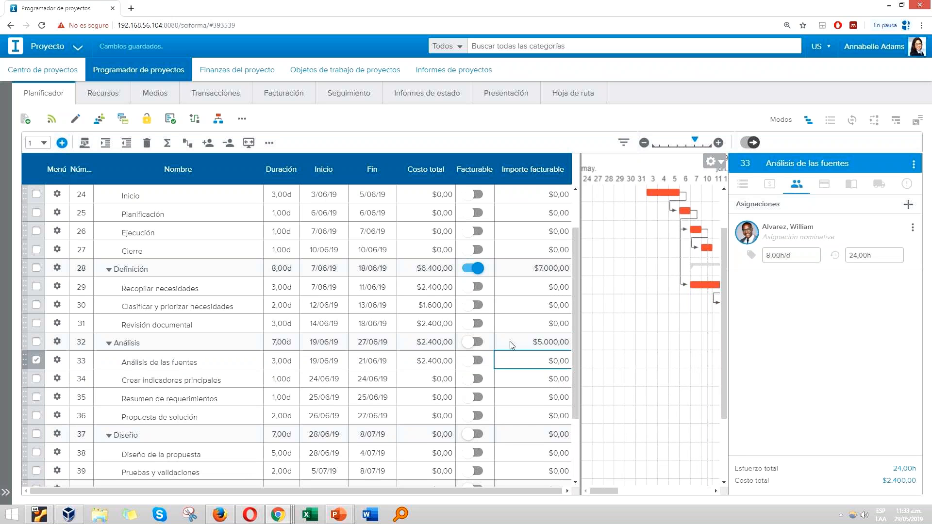
# Step: Check the billing details of the Análisis de las fuentes task and the Diseño phase
pyautogui.click(769, 186)
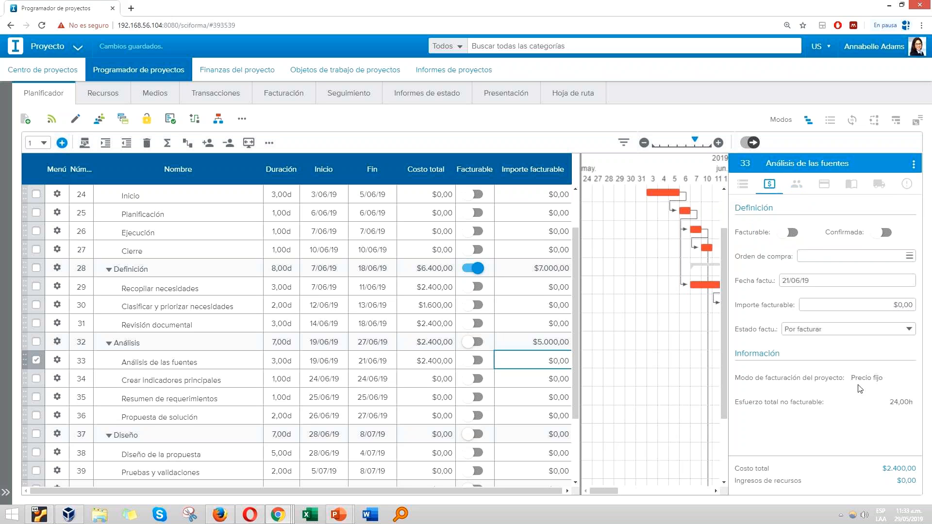
pyautogui.click(542, 440)
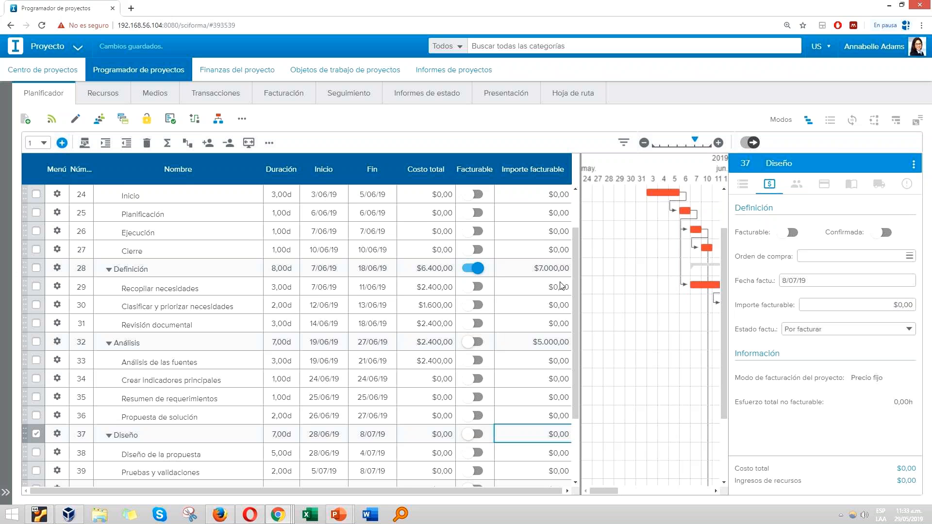
pyautogui.scroll(3, 658, 218)
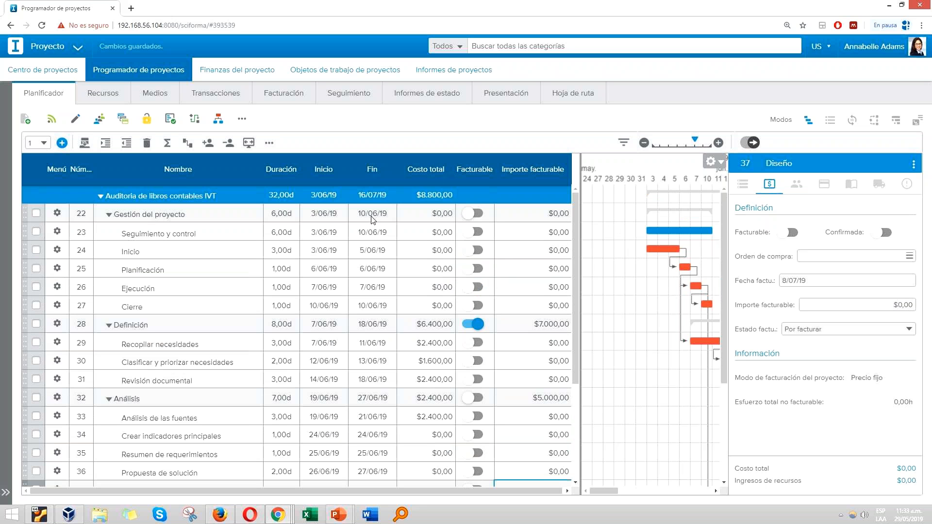
# Step: Save a project baseline titled "Línea base del proyecto de auditoría" and show it in the Gantt chart
pyautogui.click(171, 123)
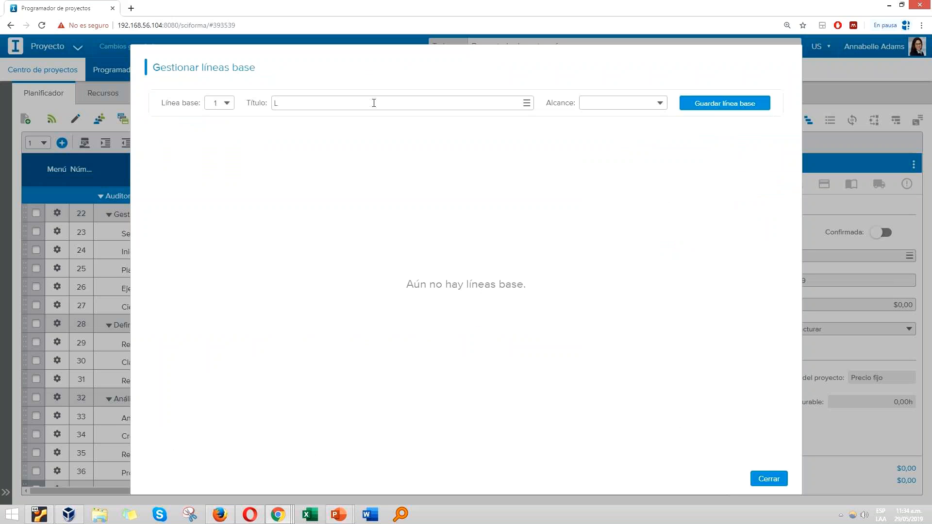
pyautogui.write('Lína')
pyautogui.press('BackSpace')
pyautogui.press('BackSpace')
pyautogui.write('ea basse del proyecto de a')
pyautogui.click(694, 106)
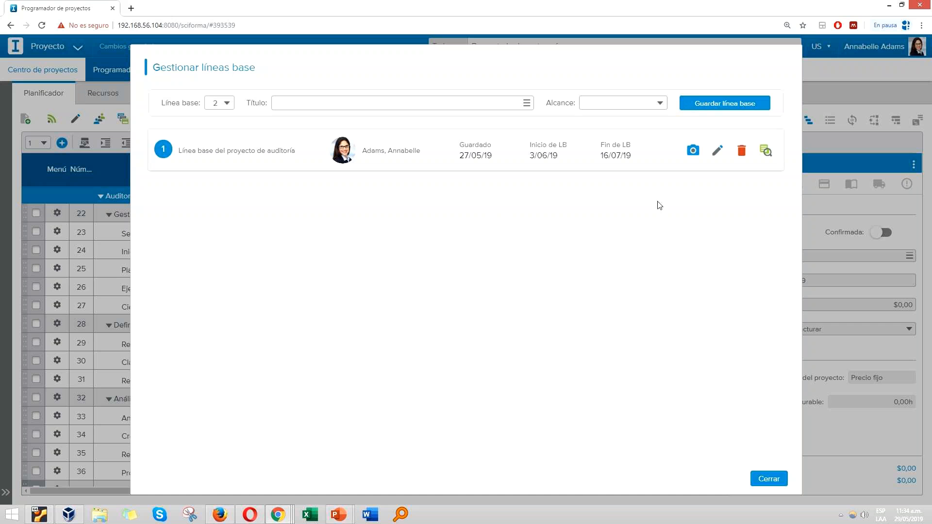
pyautogui.click(766, 481)
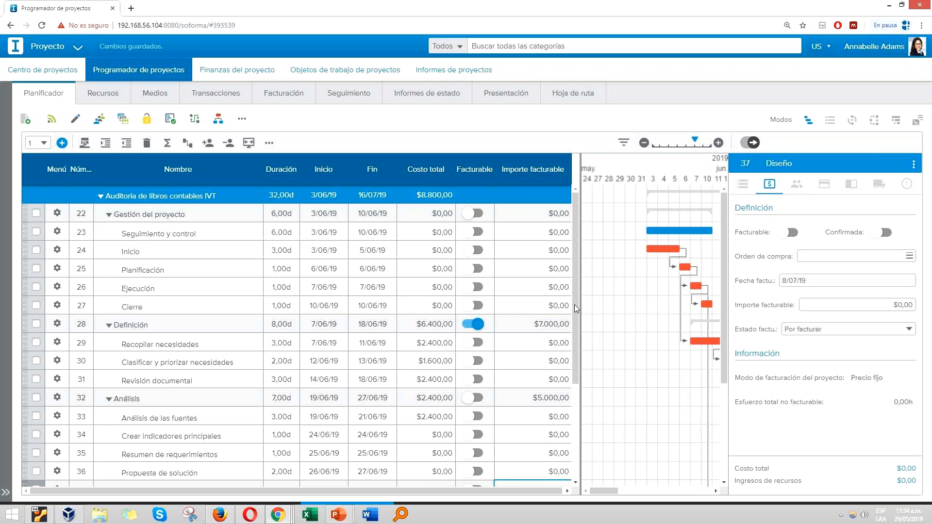
pyautogui.moveTo(581, 302); pyautogui.dragTo(297, 324)
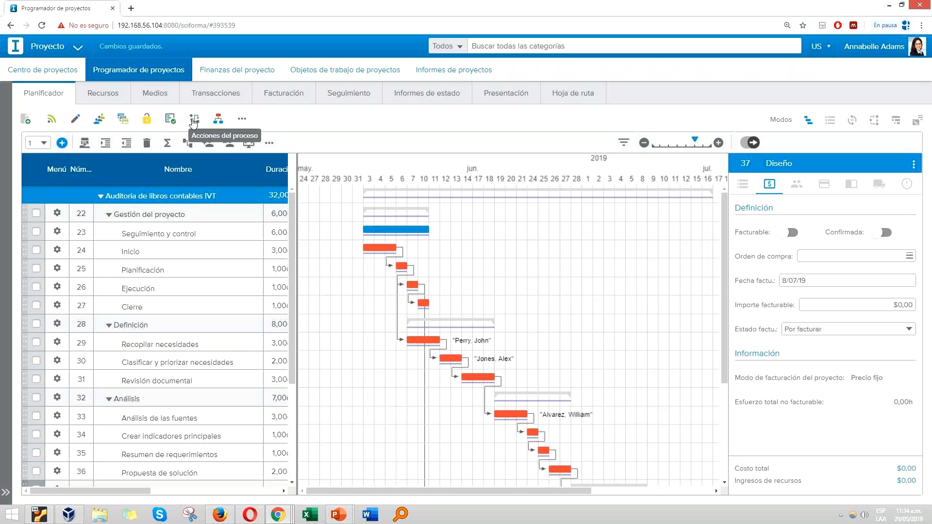
# Step: Start the audit project with the comment "Se inicia el proyecto, notificar a los recursos" and review its process history
pyautogui.click(194, 121)
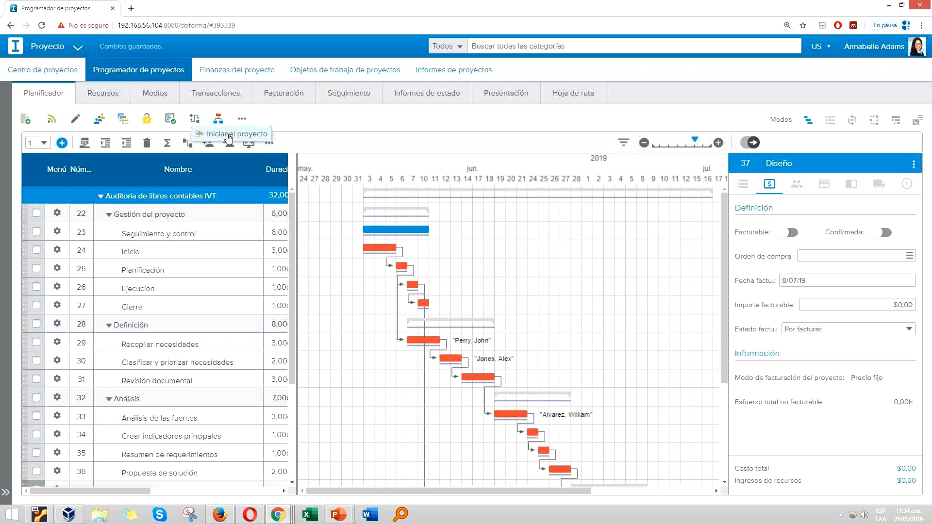
pyautogui.click(228, 136)
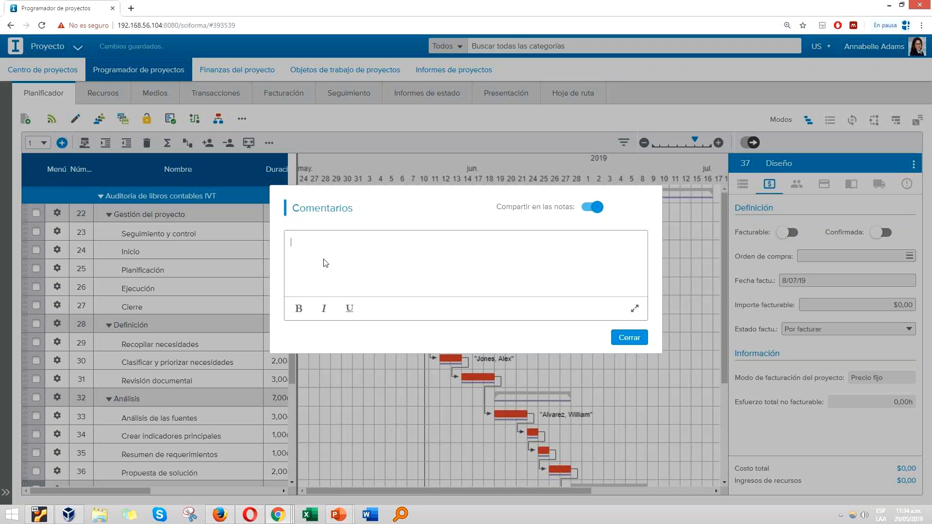
pyautogui.write('Seg')
pyautogui.write('inica e')
pyautogui.write('cia el proyec')
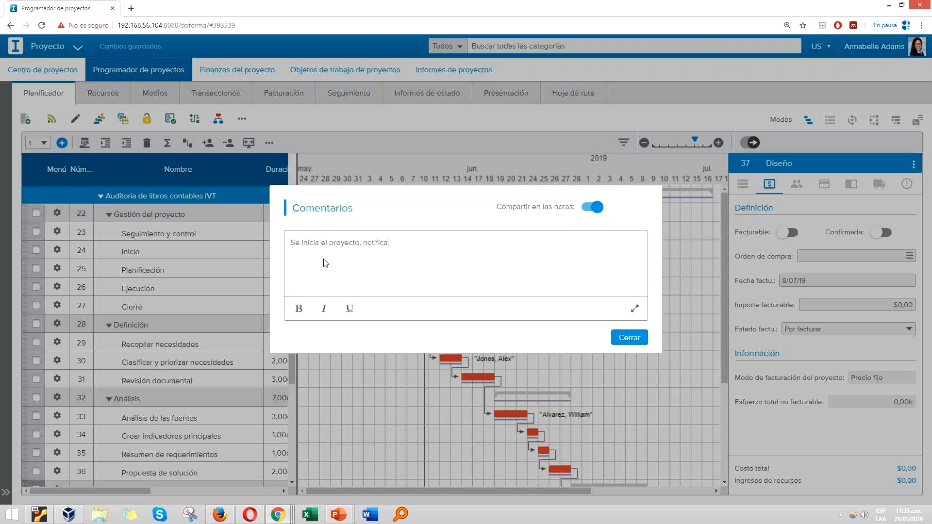
pyautogui.write('ecursos')
pyautogui.click(633, 338)
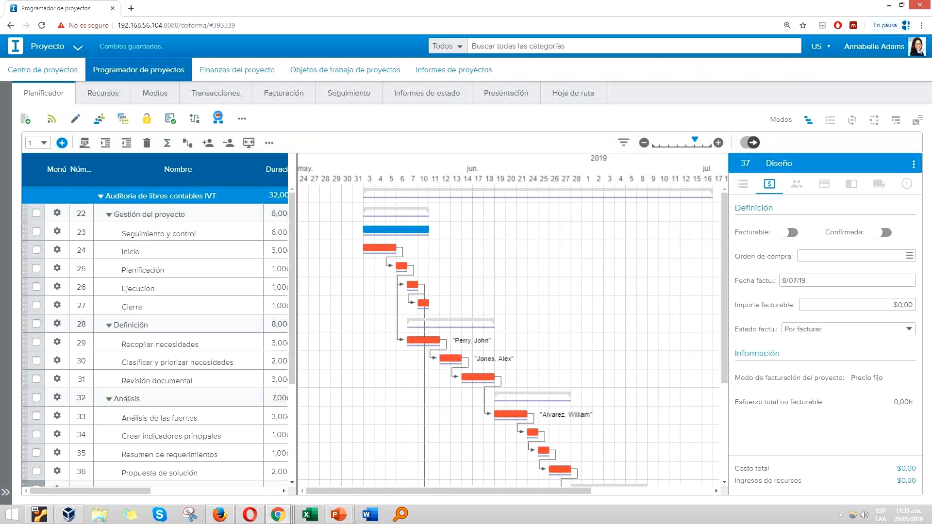
pyautogui.click(218, 118)
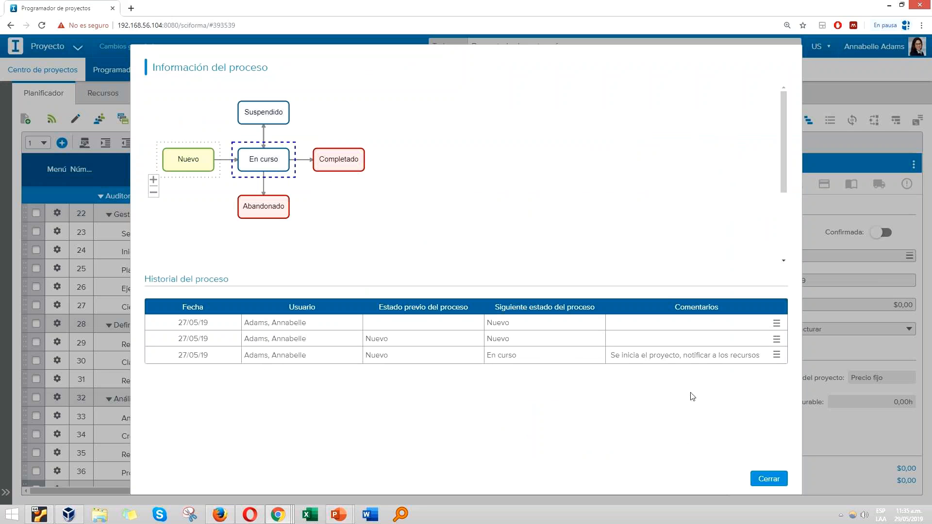
pyautogui.click(774, 479)
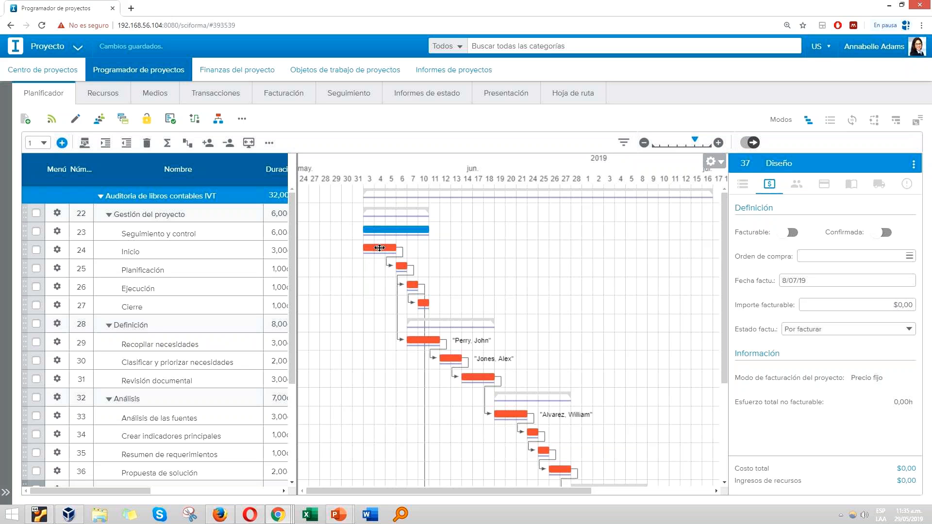
# Step: Move the Inicio task one day later to start on 4/06/19 and compare the shifted schedule with the baseline
pyautogui.moveTo(393, 248); pyautogui.dragTo(405, 247)
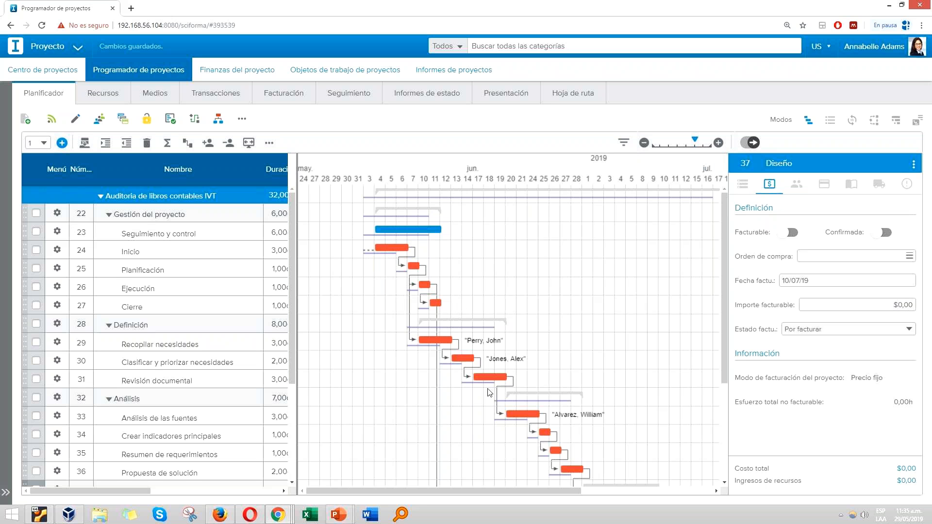
pyautogui.scroll(-3, 491, 391)
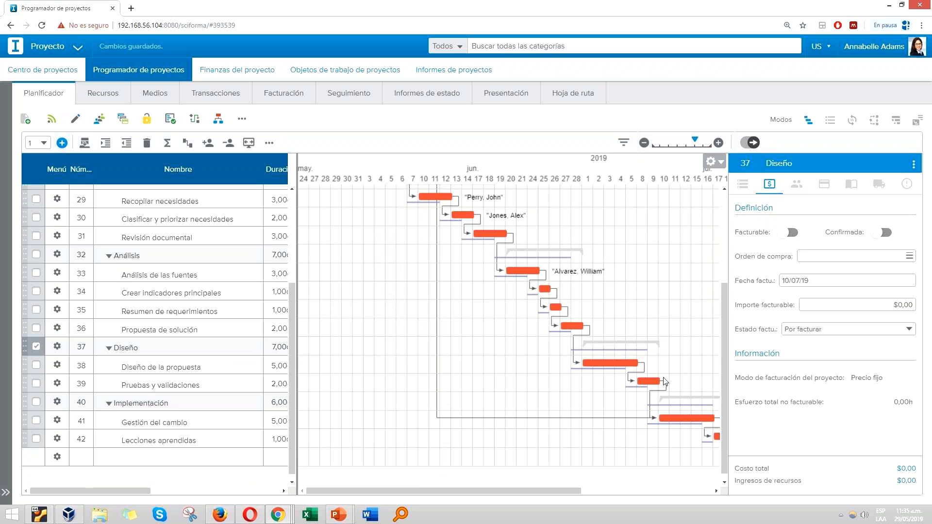
pyautogui.moveTo(574, 492); pyautogui.dragTo(593, 492)
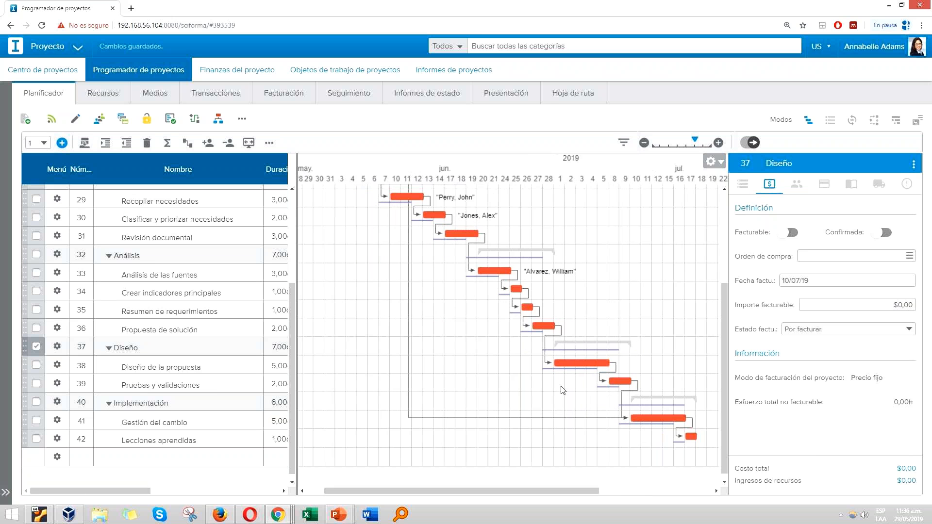
pyautogui.moveTo(442, 492); pyautogui.dragTo(424, 492)
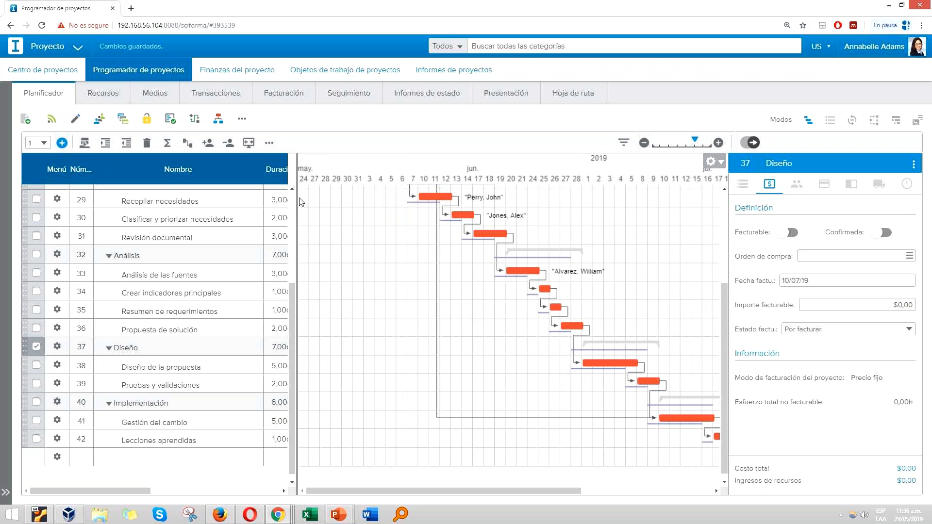
pyautogui.scroll(3, 295, 206)
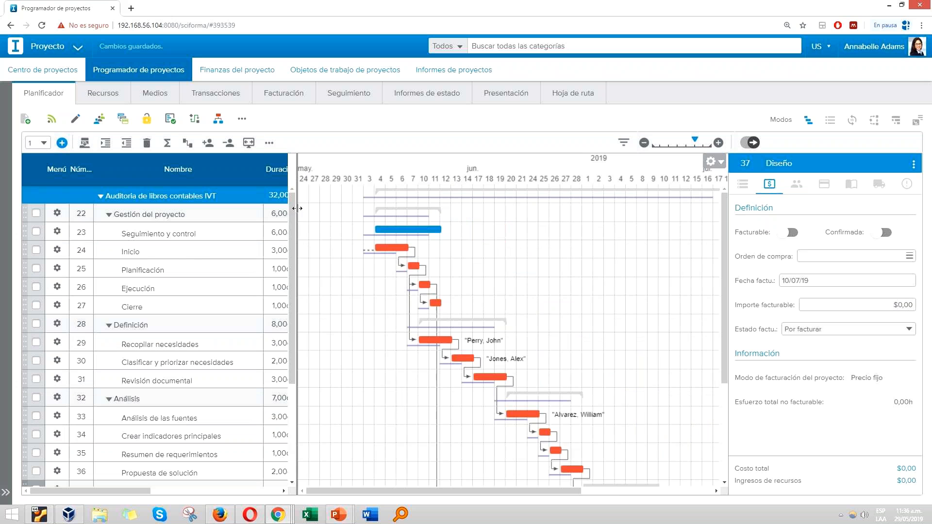
pyautogui.moveTo(297, 215); pyautogui.dragTo(502, 224)
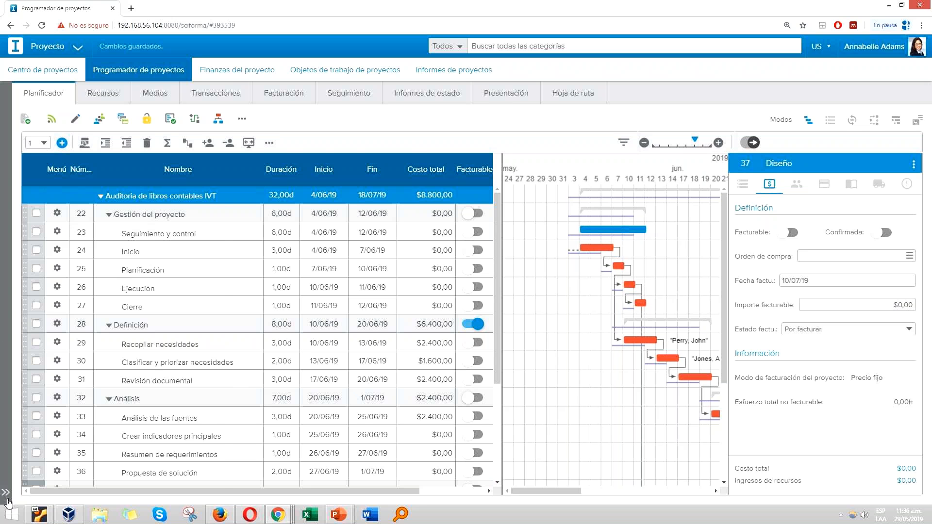
# Step: Switch the planner to the Infraestructura y construcción T&M project and collapse the project list
pyautogui.click(6, 493)
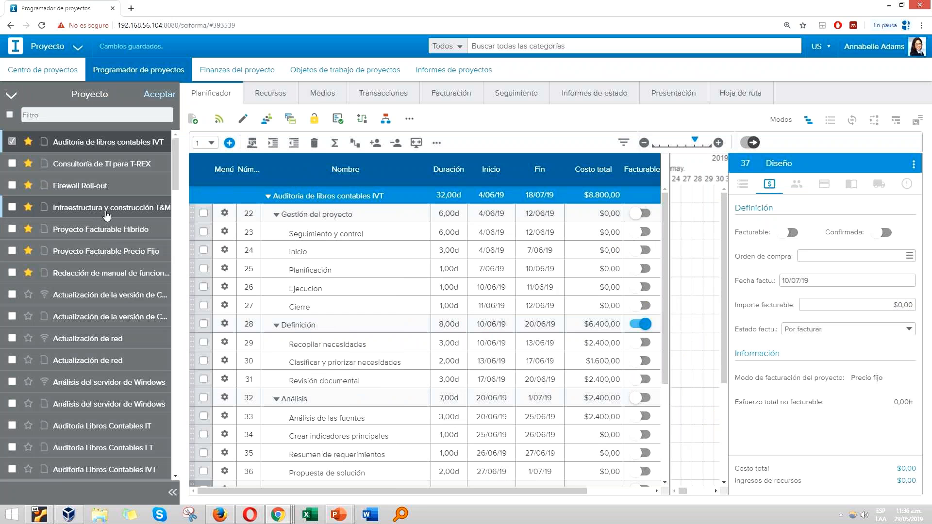
pyautogui.click(106, 214)
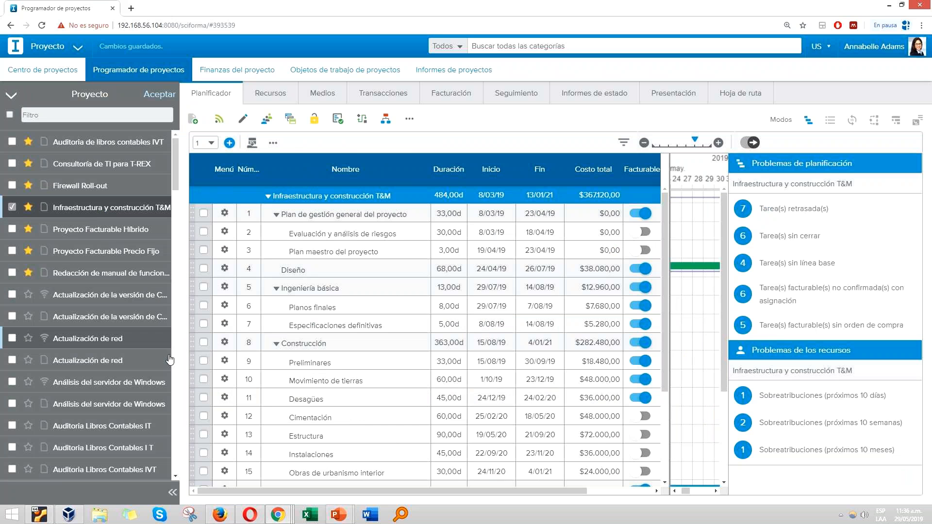
pyautogui.click(171, 496)
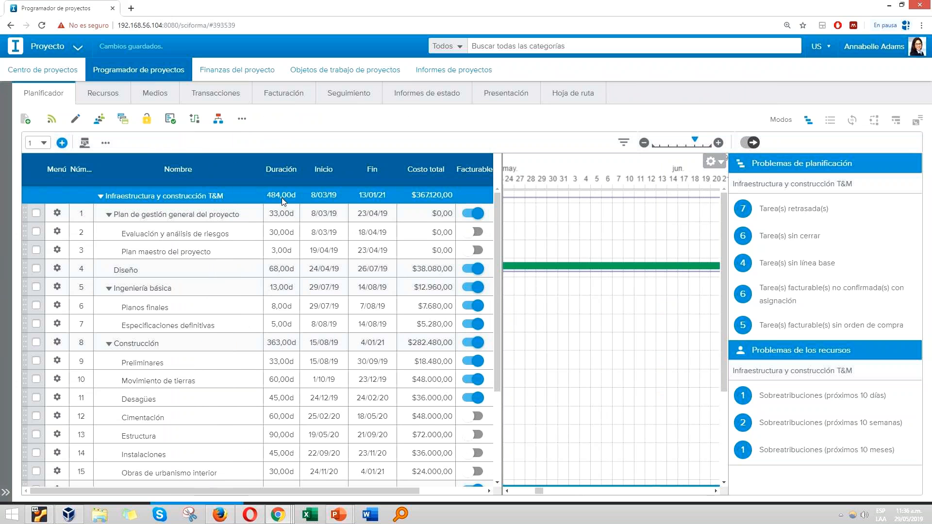
# Step: Browse the project's Gantt chart and zoom its timeline out to months to examine the whole schedule
pyautogui.moveTo(493, 491); pyautogui.dragTo(457, 492)
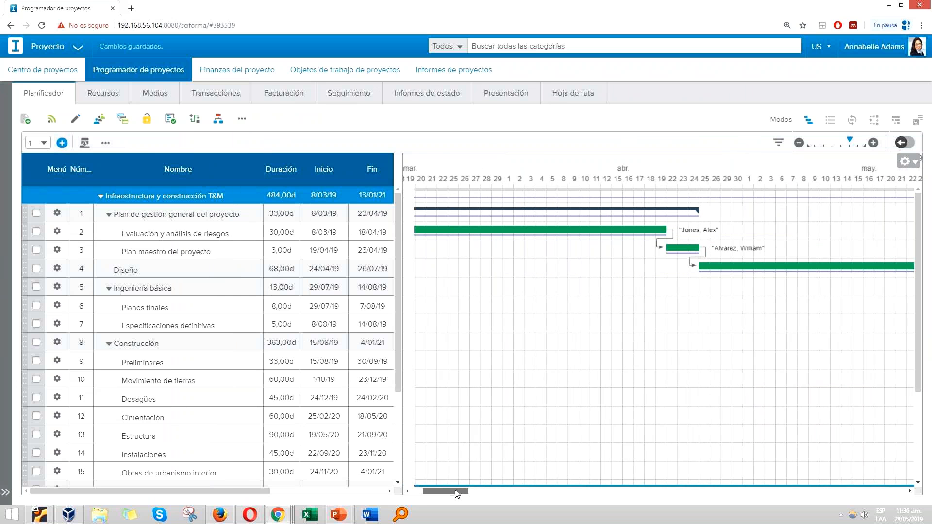
pyautogui.scroll(-5, 833, 340)
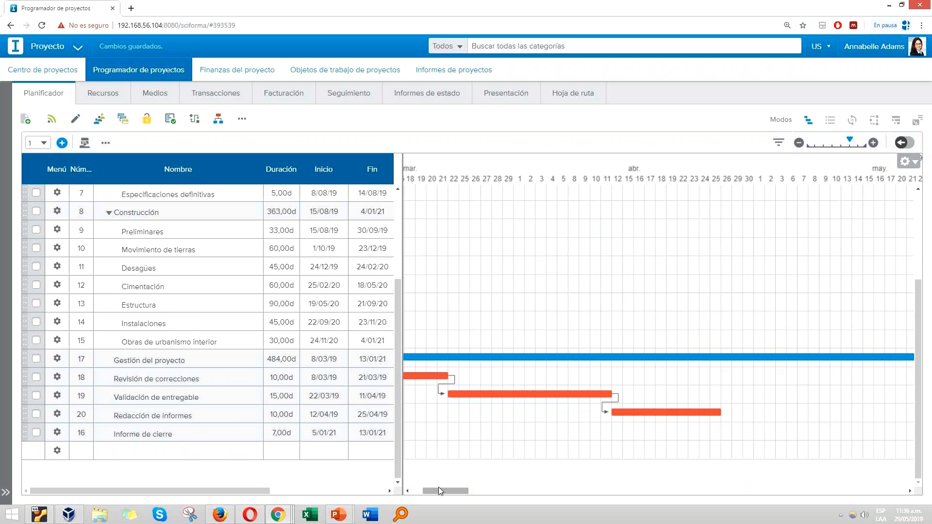
pyautogui.moveTo(441, 492); pyautogui.dragTo(431, 491)
pyautogui.scroll(1, 396, 417)
pyautogui.scroll(3, 395, 415)
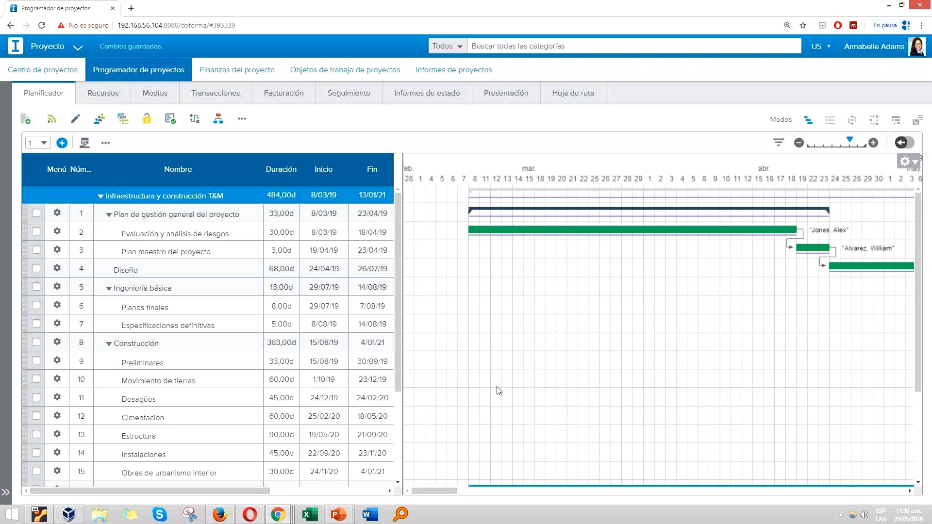
pyautogui.click(799, 143)
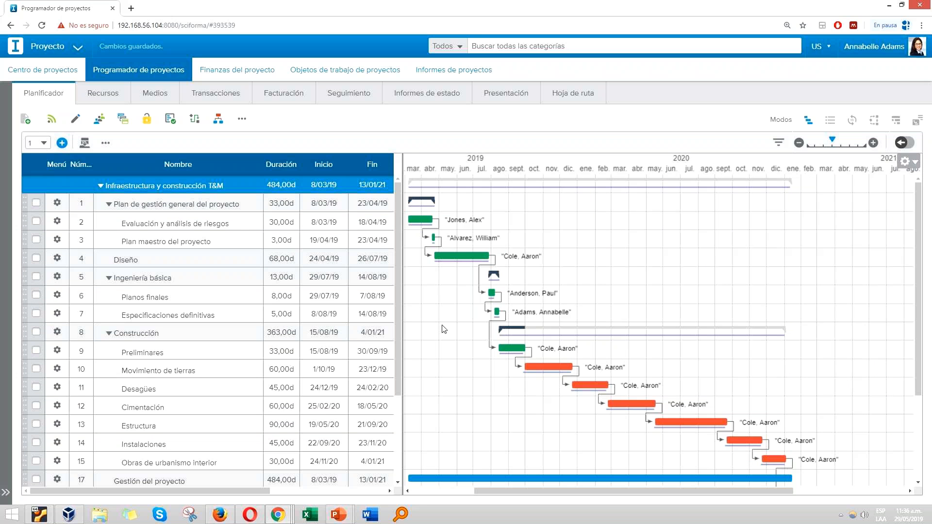
# Step: Review the tasks' total costs, billable settings and billable amounts, and open the project's billing list
pyautogui.moveTo(443, 325); pyautogui.dragTo(584, 324)
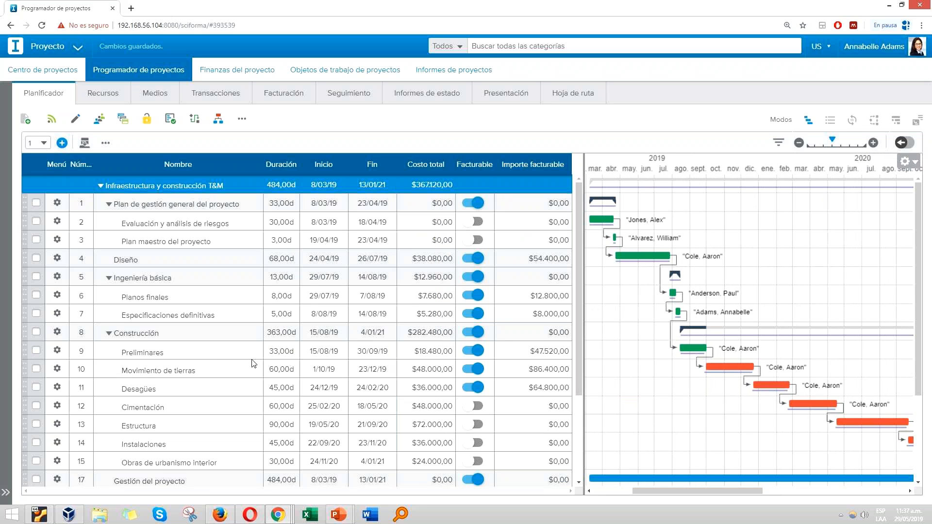
pyautogui.scroll(-5, 253, 363)
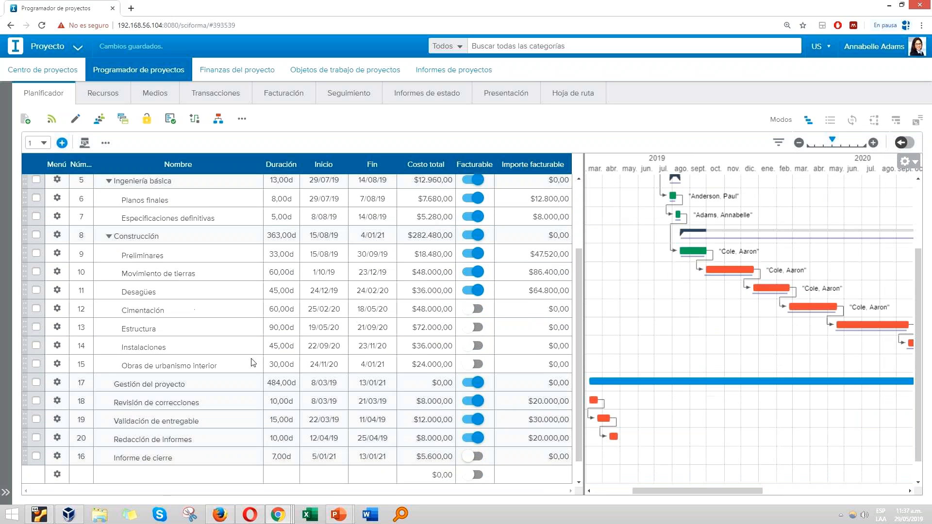
pyautogui.click(119, 456)
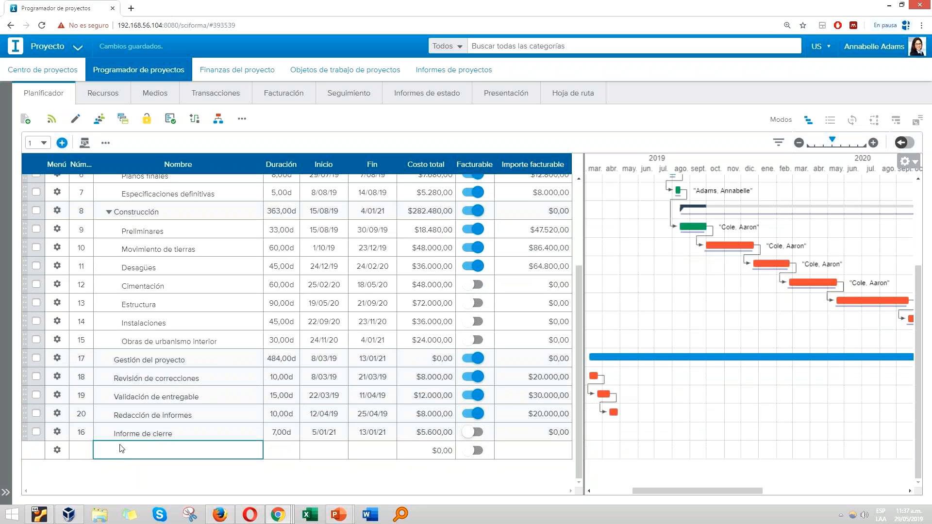
pyautogui.click(273, 100)
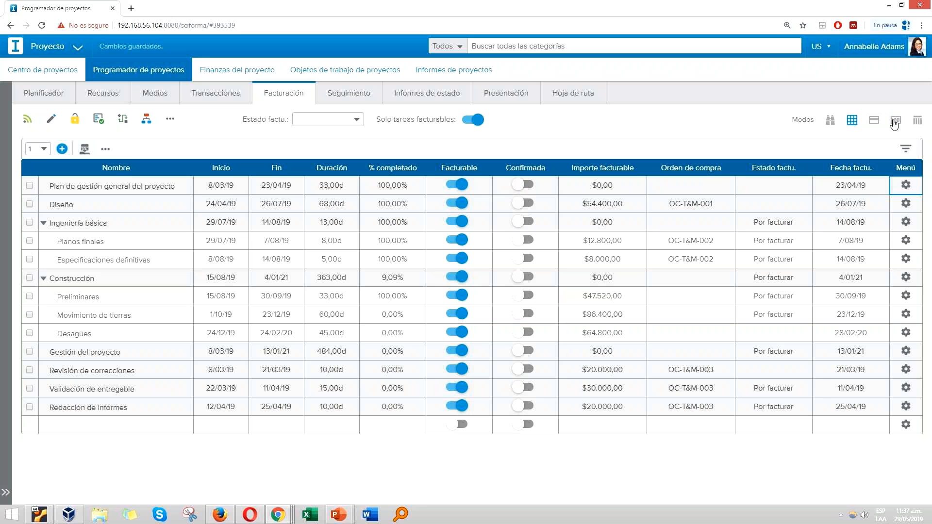
# Step: Review the project's purchase order summary with closed orders included
pyautogui.click(895, 121)
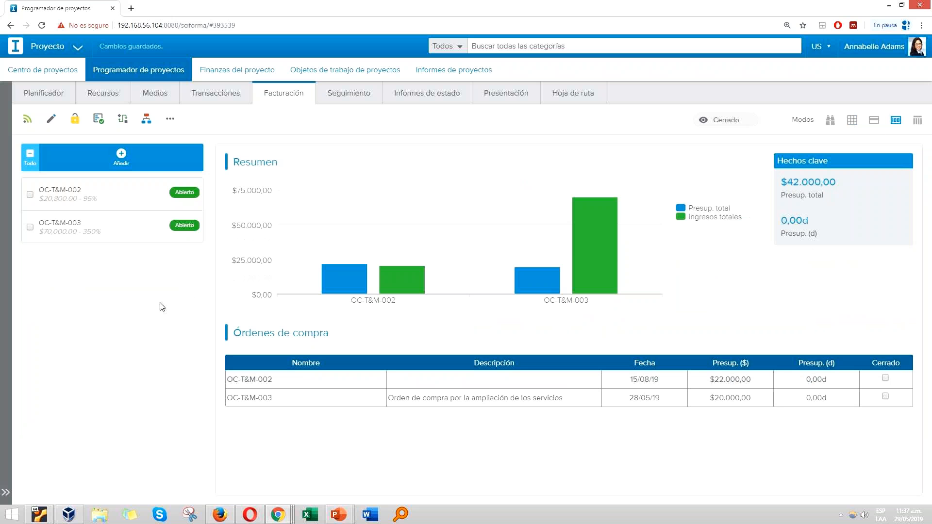
pyautogui.click(735, 121)
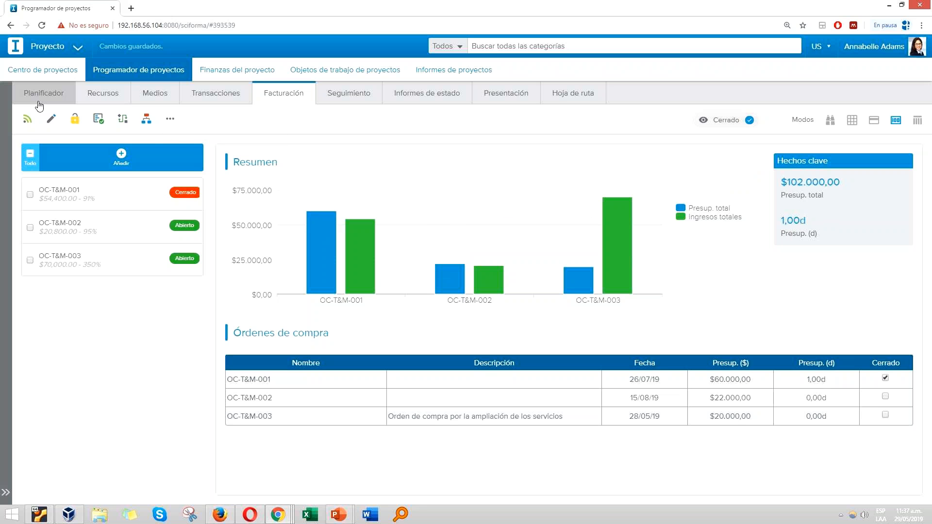
# Step: Insert the Ampliación de servicios template at the end of the project plan, after the Informe de cierre task
pyautogui.click(57, 98)
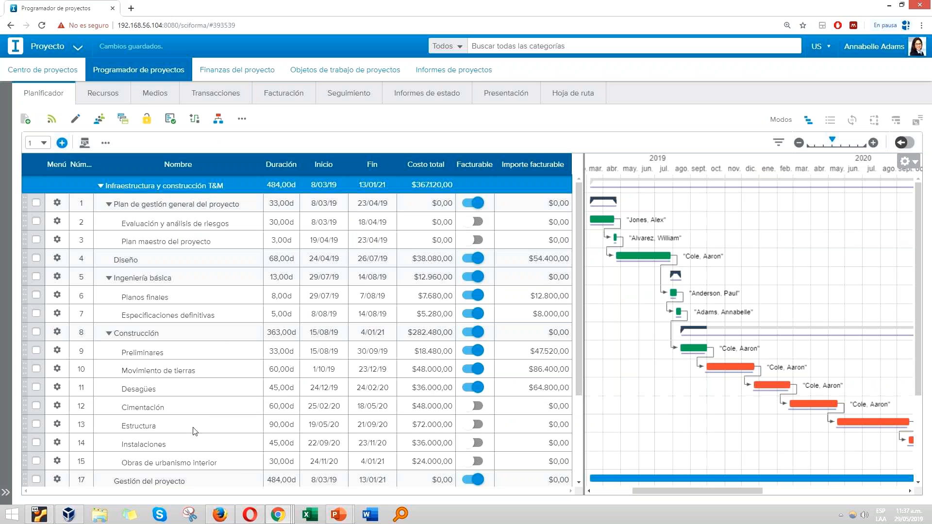
pyautogui.scroll(-3, 240, 460)
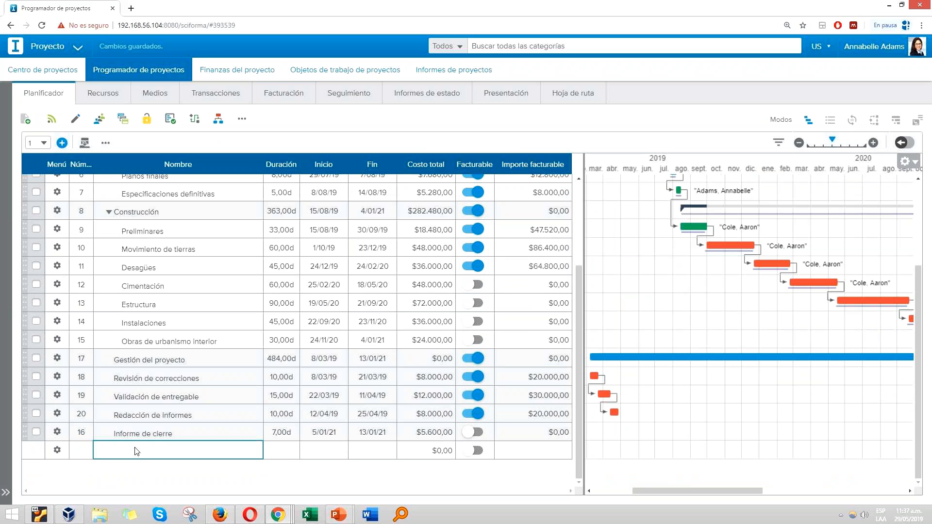
pyautogui.click(84, 142)
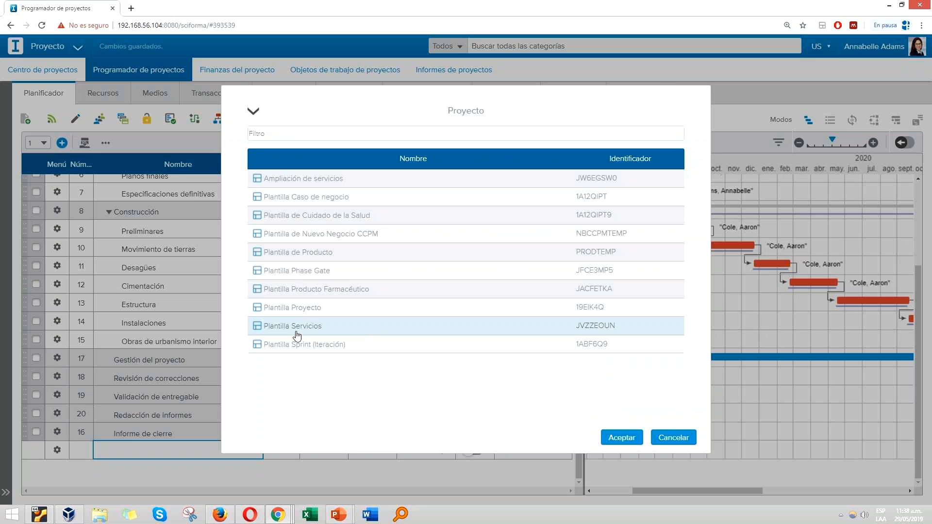
pyautogui.doubleClick(336, 180)
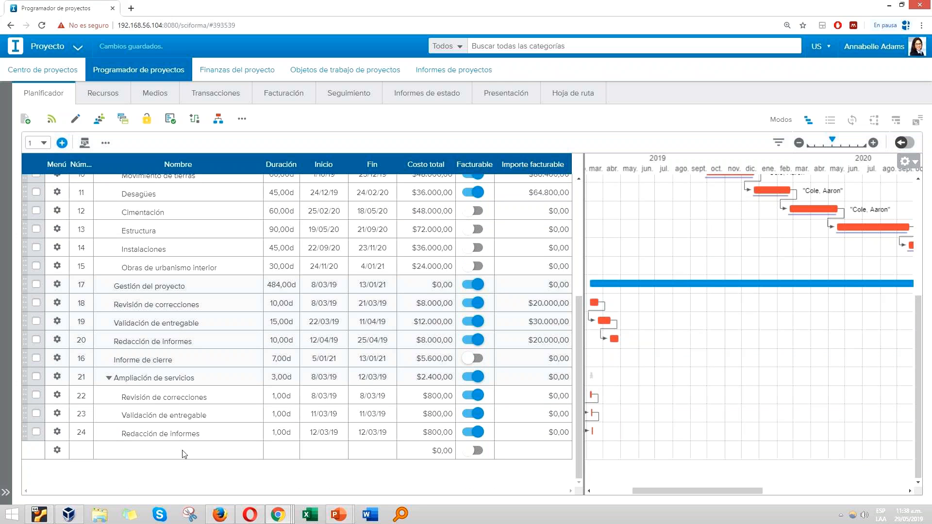
pyautogui.click(178, 437)
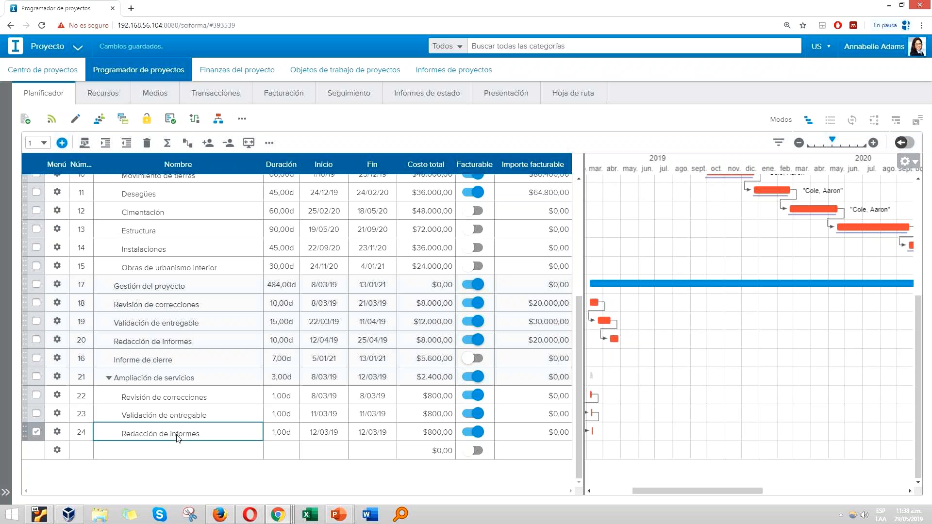
# Step: Add a new purchase order to the project's billing, naming it with the next consecutive order number
pyautogui.click(293, 96)
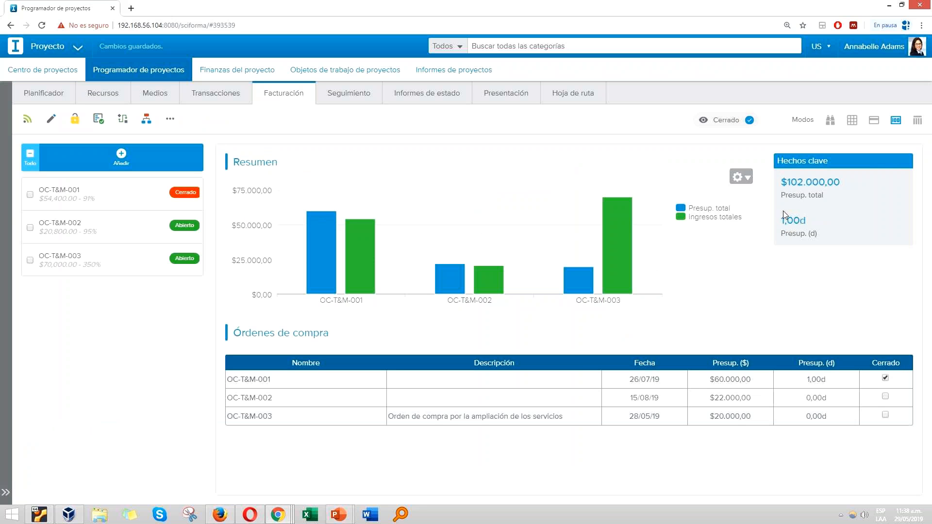
pyautogui.click(123, 159)
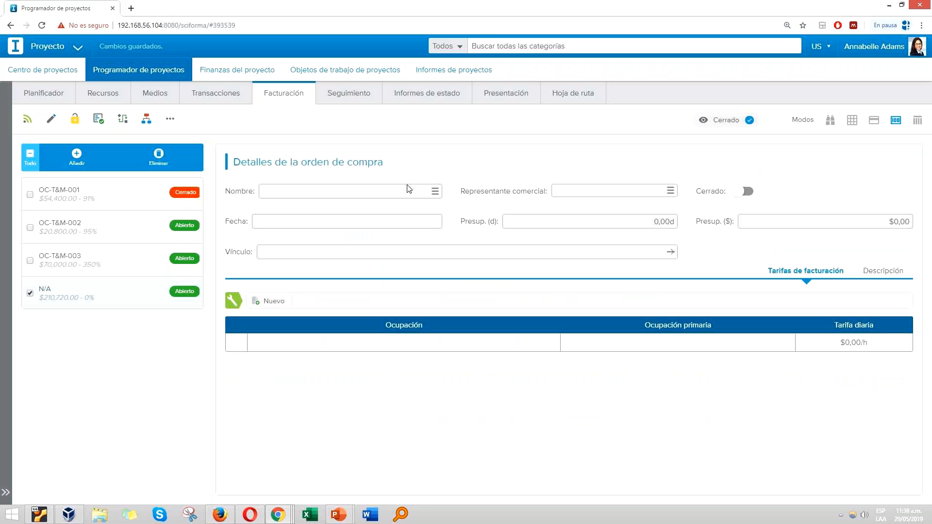
pyautogui.write('OC-T&M-004')
# Step: Assign the sales representative to the new purchase order, filtering the user list by the person's first name
pyautogui.click(671, 192)
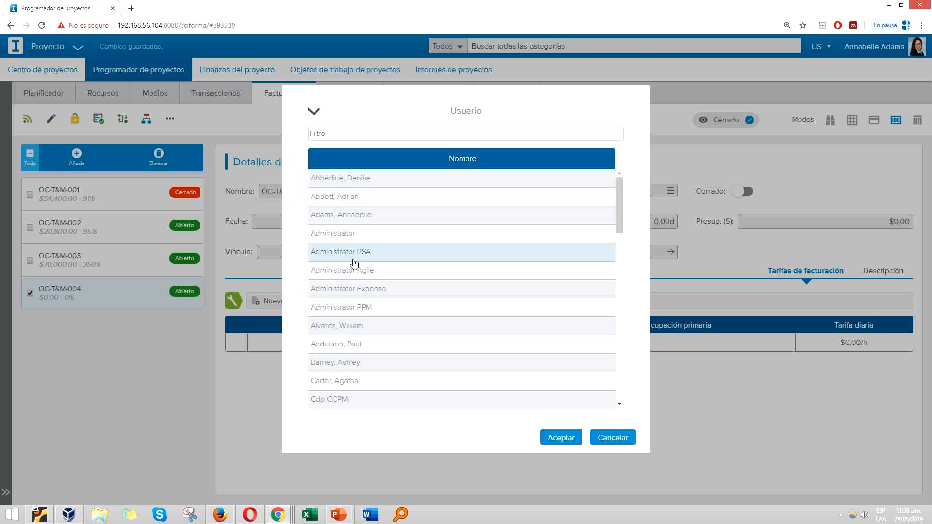
pyautogui.scroll(-1, 351, 330)
pyautogui.scroll(1, 350, 303)
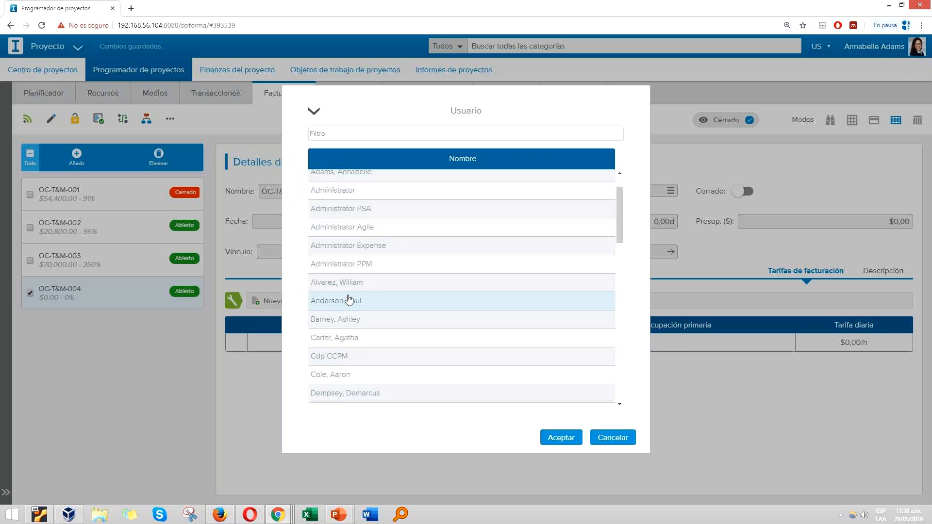
pyautogui.scroll(-1, 340, 321)
pyautogui.scroll(1, 348, 242)
pyautogui.click(336, 132)
pyautogui.write('annabelle')
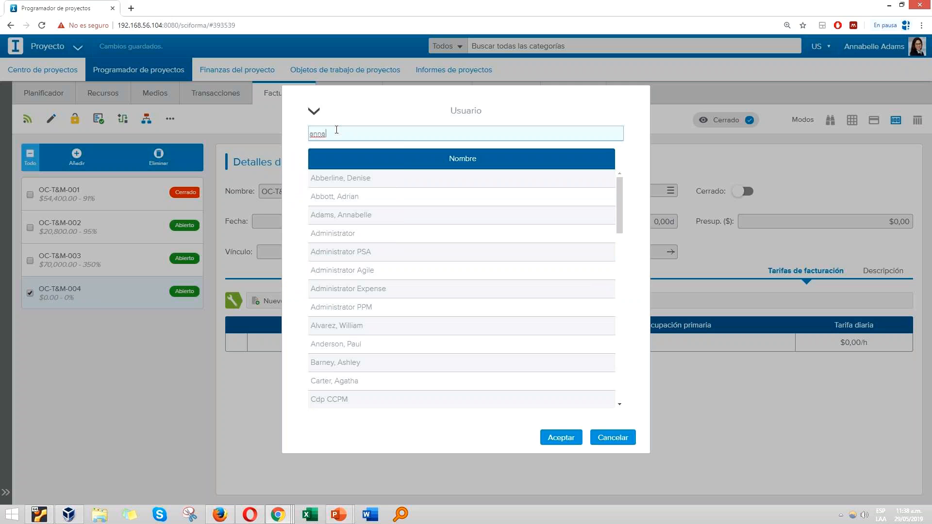
pyautogui.press('Return')
pyautogui.doubleClick(354, 178)
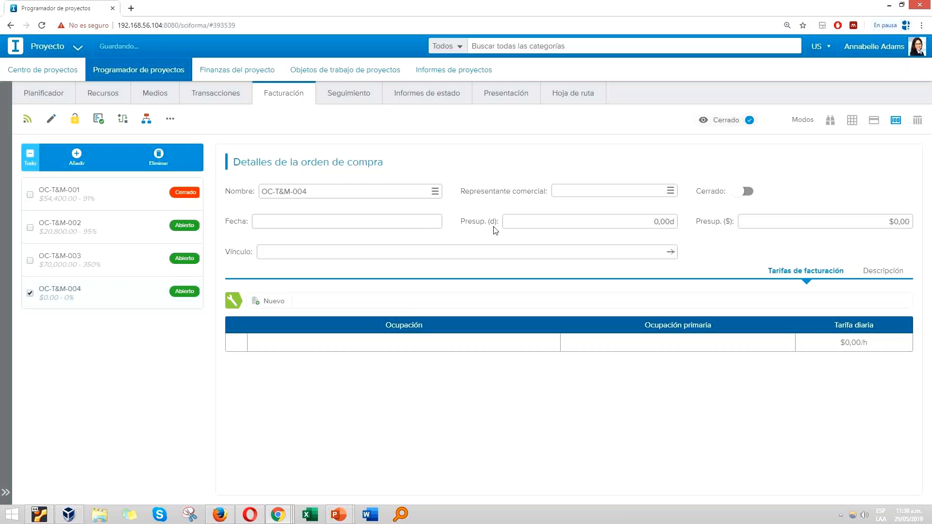
# Step: Set the new purchase order's date to 23/03/20
pyautogui.click(413, 224)
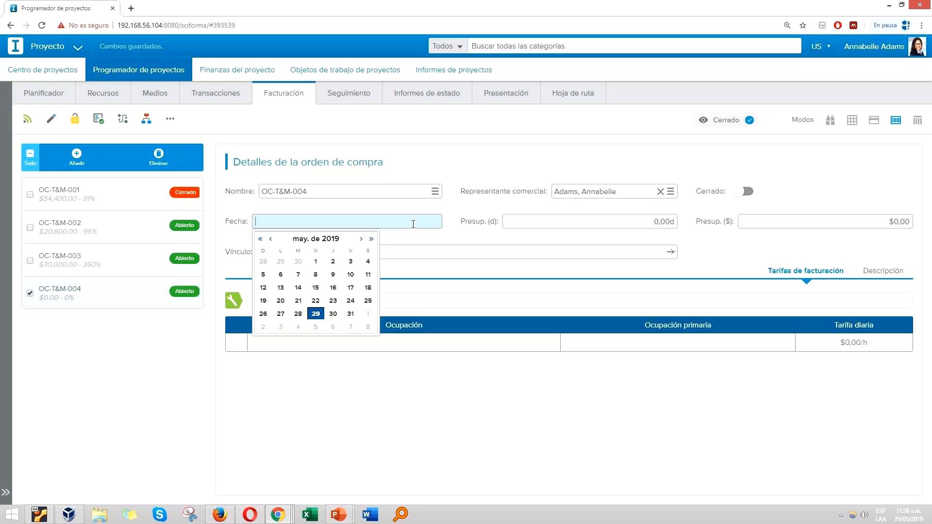
pyautogui.click(361, 239)
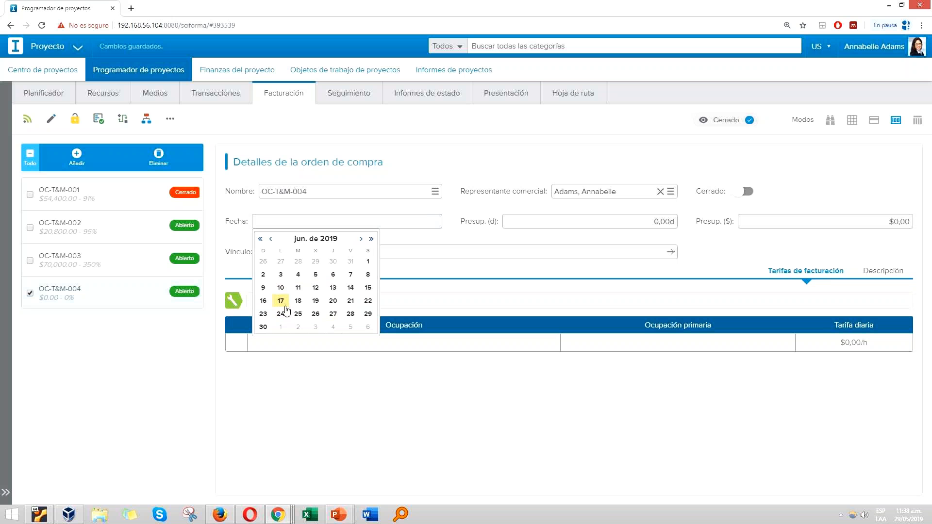
pyautogui.click(361, 239)
pyautogui.click(361, 239)
pyautogui.click(362, 239)
pyautogui.click(361, 238)
pyautogui.click(361, 239)
pyautogui.click(361, 239)
pyautogui.click(361, 239)
pyautogui.click(362, 239)
pyautogui.click(361, 239)
pyautogui.click(282, 314)
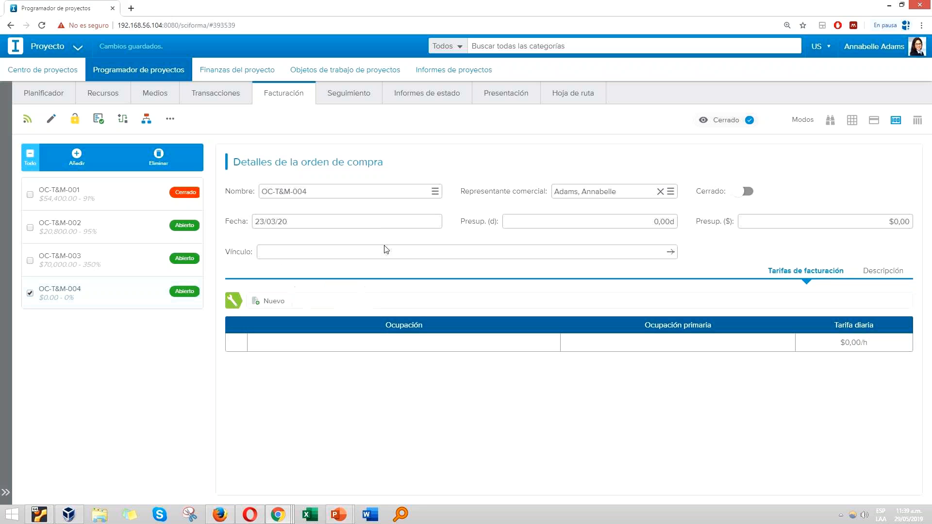
# Step: Set the new purchase order's monetary budget to $50.000,00
pyautogui.click(877, 222)
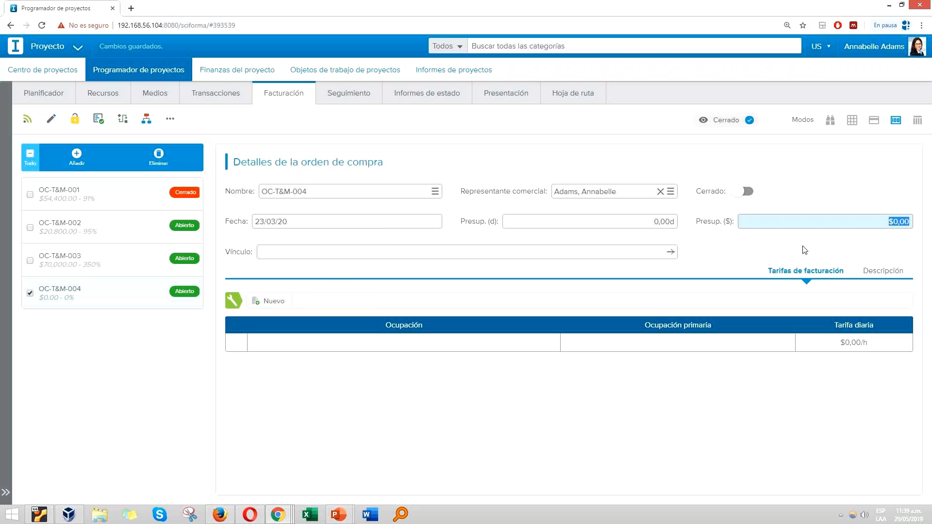
pyautogui.write('2')
pyautogui.press('BackSpace')
pyautogui.press('BackSpace')
pyautogui.write('50000')
pyautogui.click(804, 249)
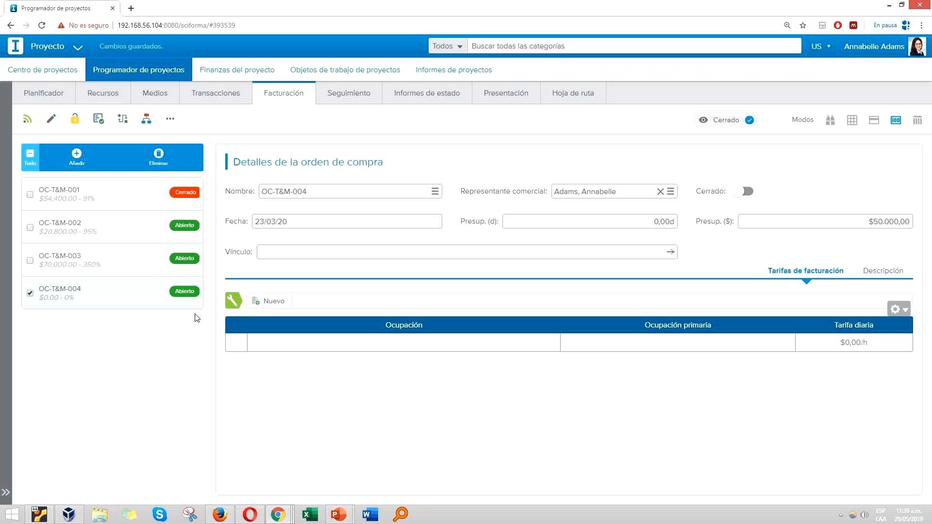
# Step: Examine the billing details and resource assignments of the Revisión de correcciones task under Ampliación de servicios in the planner
pyautogui.click(49, 99)
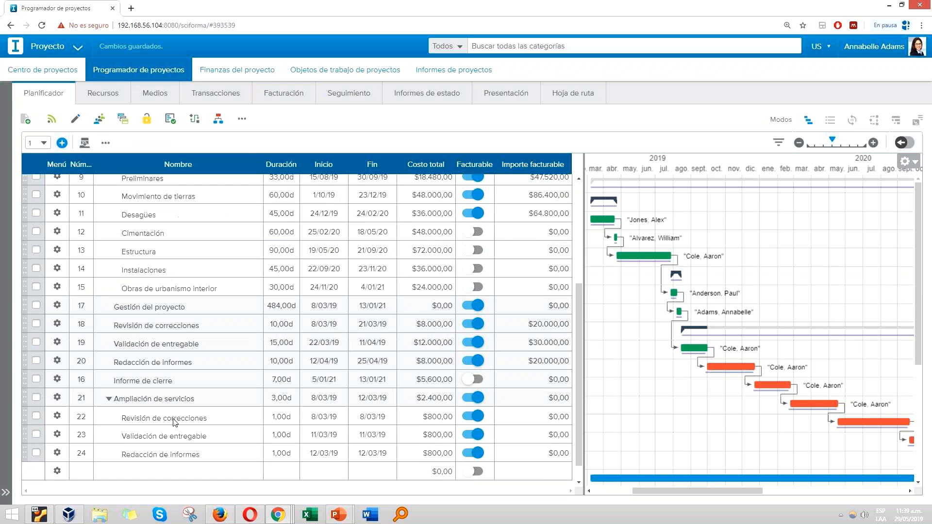
pyautogui.scroll(-4, 171, 420)
pyautogui.click(191, 397)
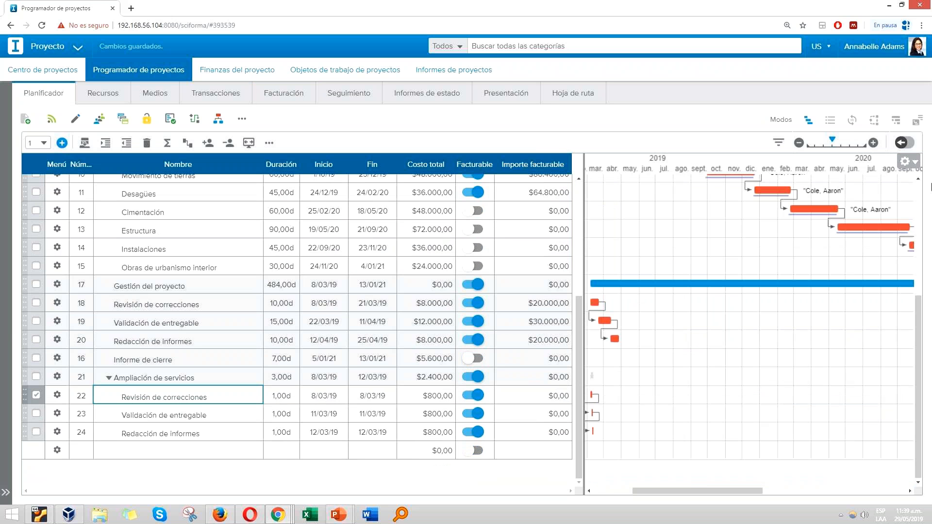
pyautogui.click(905, 143)
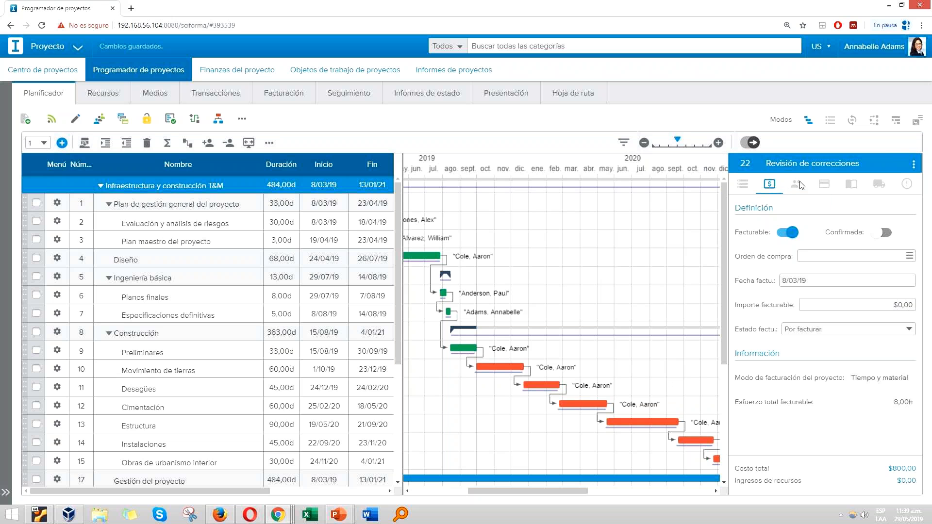
pyautogui.click(799, 185)
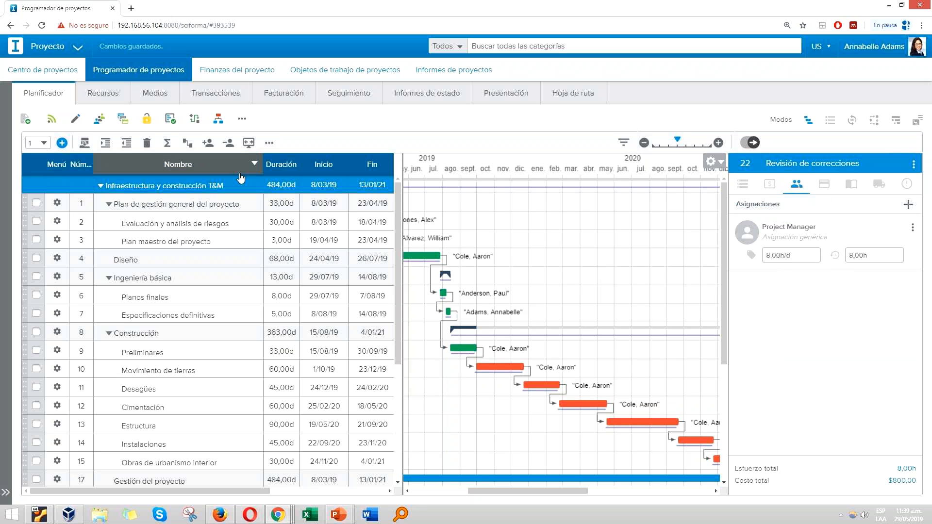
pyautogui.scroll(-3, 251, 351)
pyautogui.scroll(-3, 251, 352)
# Step: Add a billing rate of $250,00/h for the TI Project Manager occupation to the new purchase order
pyautogui.click(290, 93)
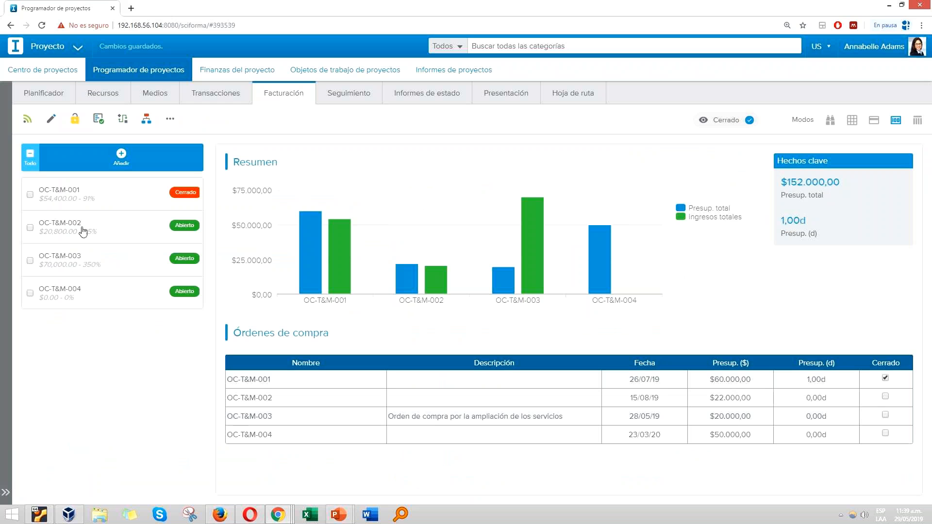
pyautogui.click(61, 296)
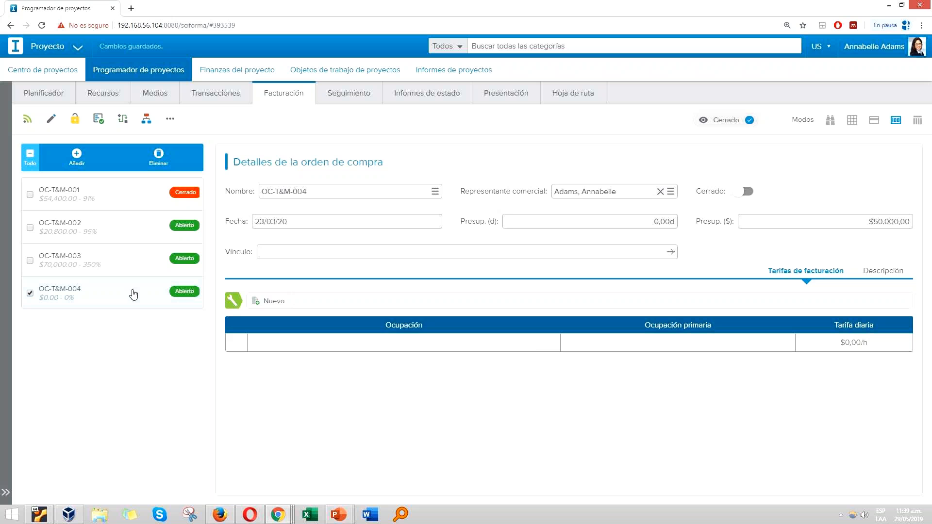
pyautogui.click(263, 302)
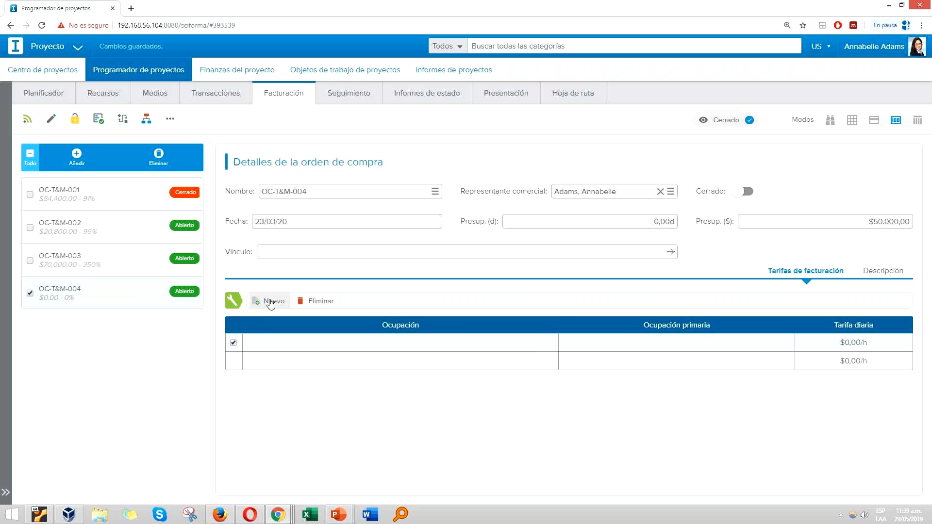
pyautogui.moveTo(537, 342)
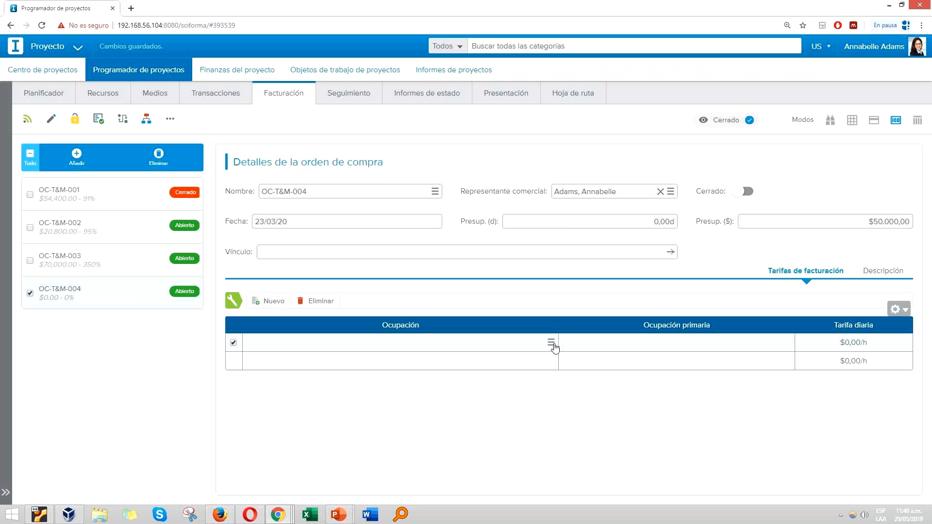
pyautogui.click(551, 343)
pyautogui.scroll(-3, 406, 317)
pyautogui.doubleClick(374, 254)
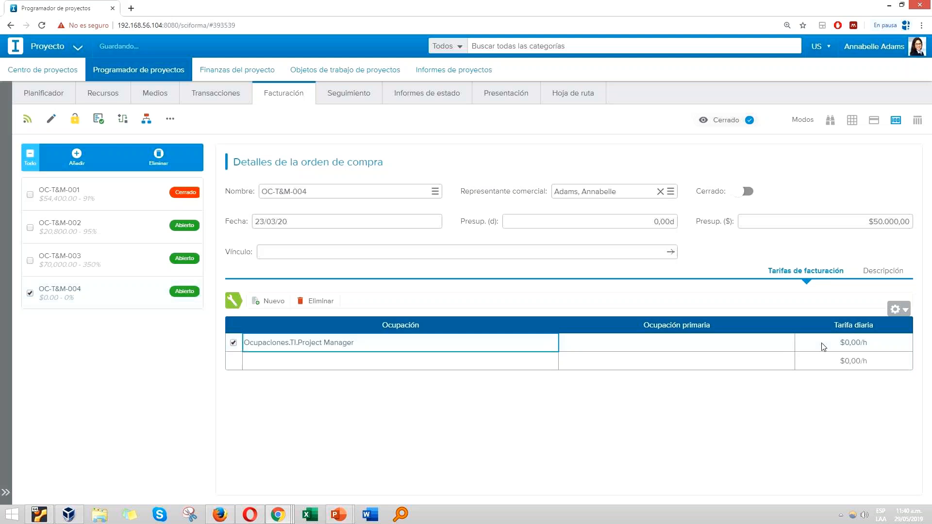
pyautogui.click(852, 346)
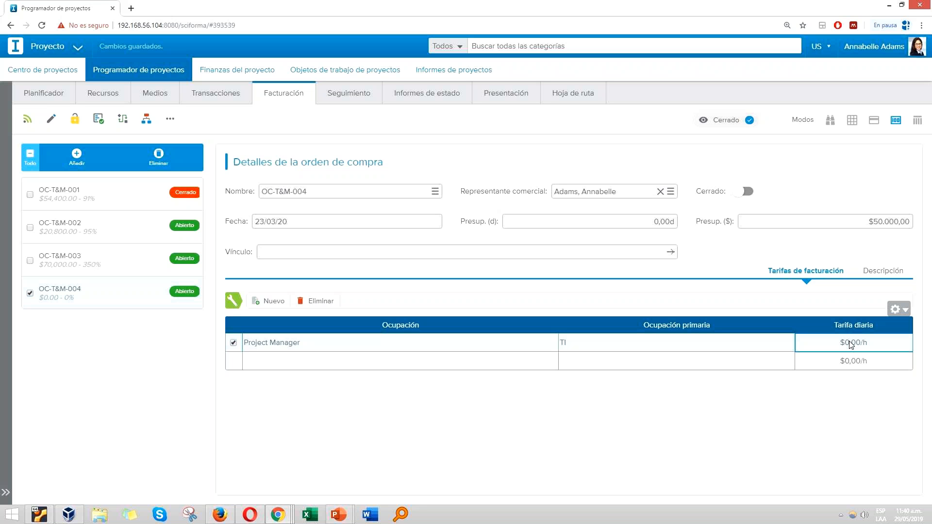
pyautogui.write('250')
pyautogui.click(797, 403)
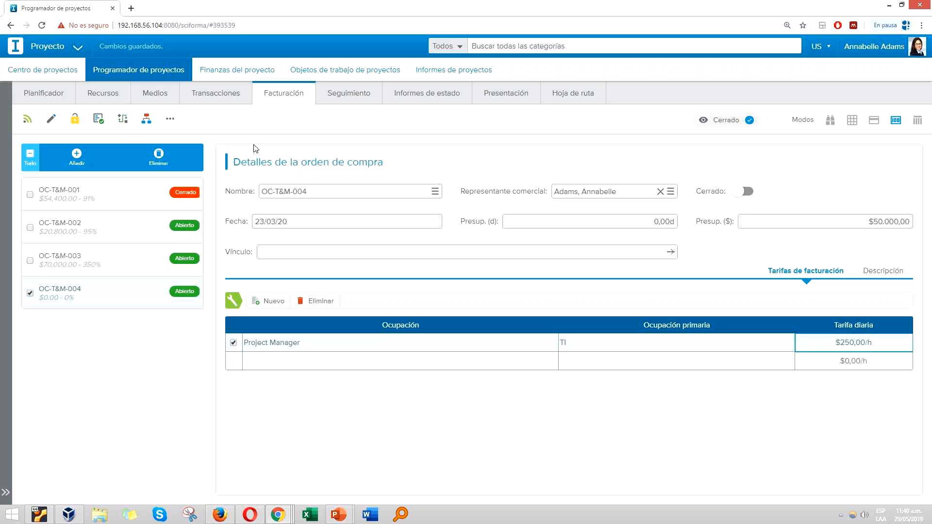
# Step: Review the billable tasks in the billing grid down to the Ampliación de servicios group
pyautogui.click(853, 124)
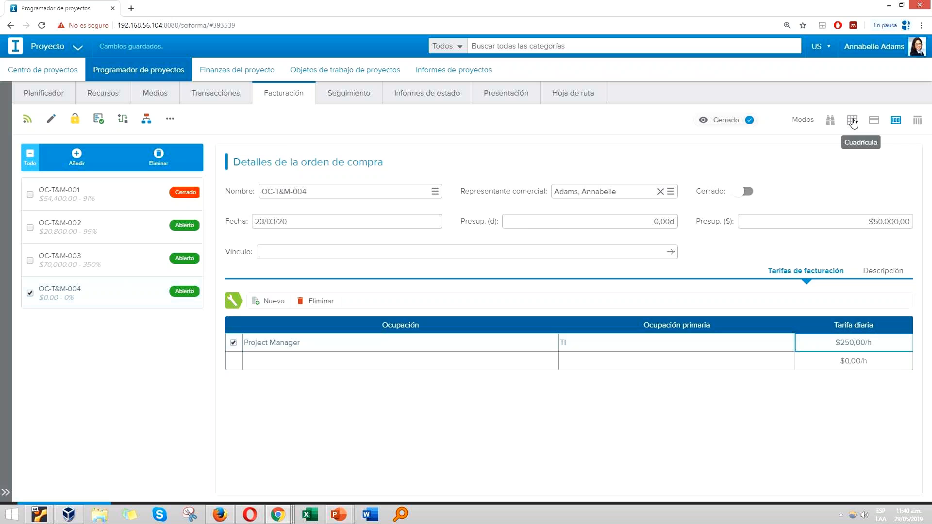
pyautogui.scroll(-2, 626, 323)
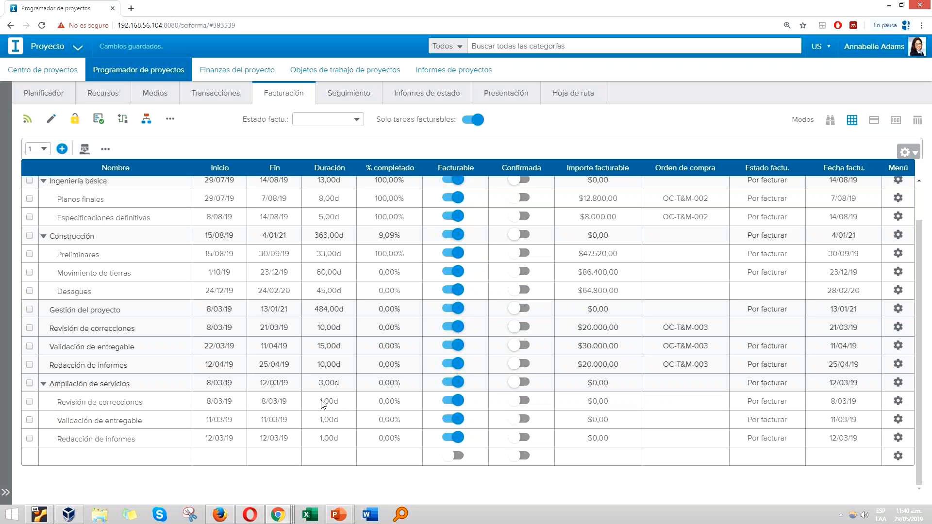
# Step: In the planner, set the Ampliación de servicios durations to 20 days for Revisión de correcciones, 10 for Validación de entregable and 5 for Redacción de informes
pyautogui.click(54, 95)
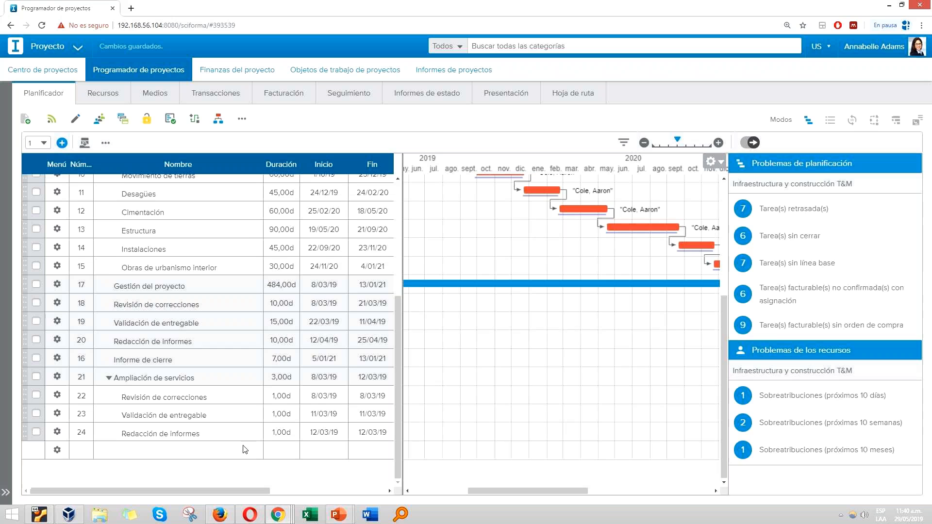
pyautogui.click(287, 401)
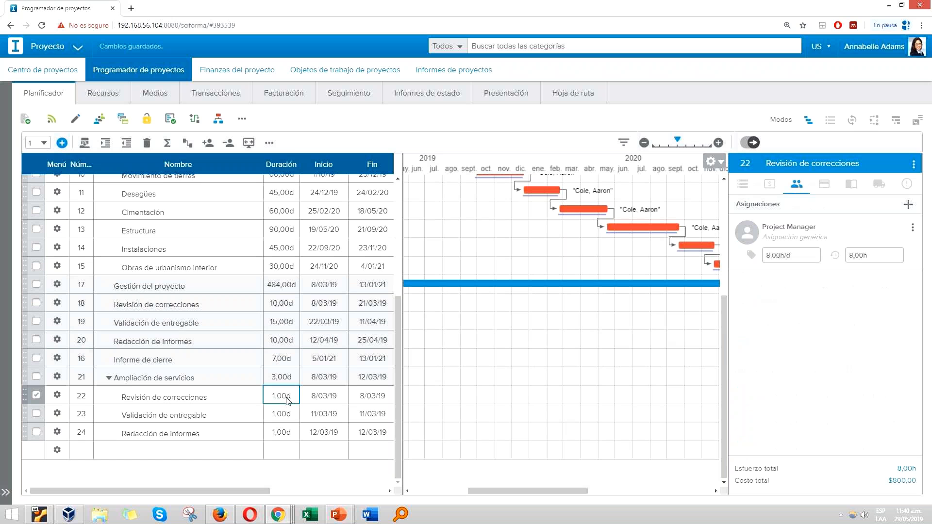
pyautogui.write('20')
pyautogui.press('Return')
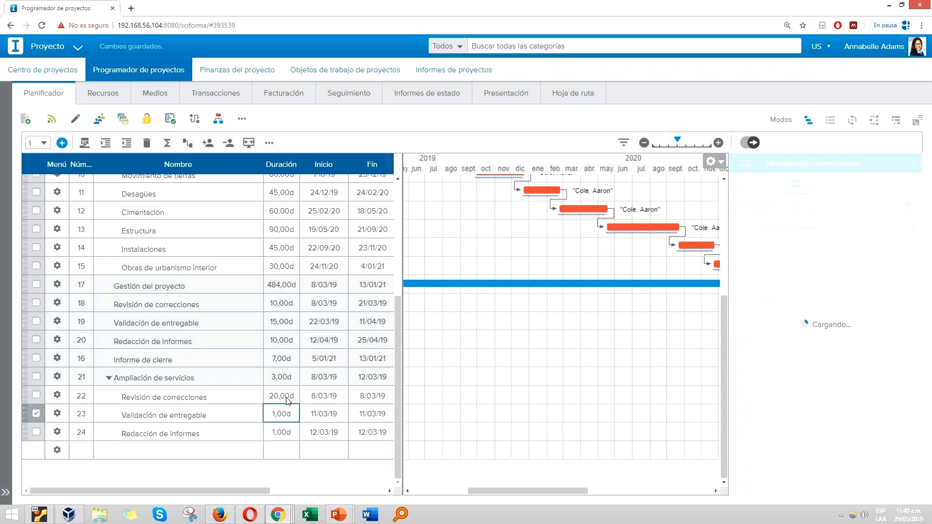
pyautogui.write('0')
pyautogui.press('Return')
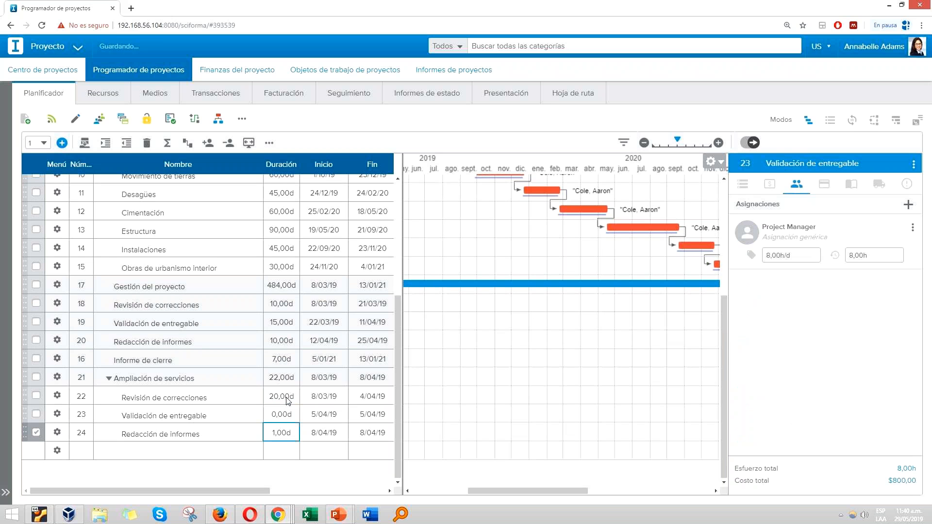
pyautogui.press('Up')
pyautogui.write('10')
pyautogui.press('Return')
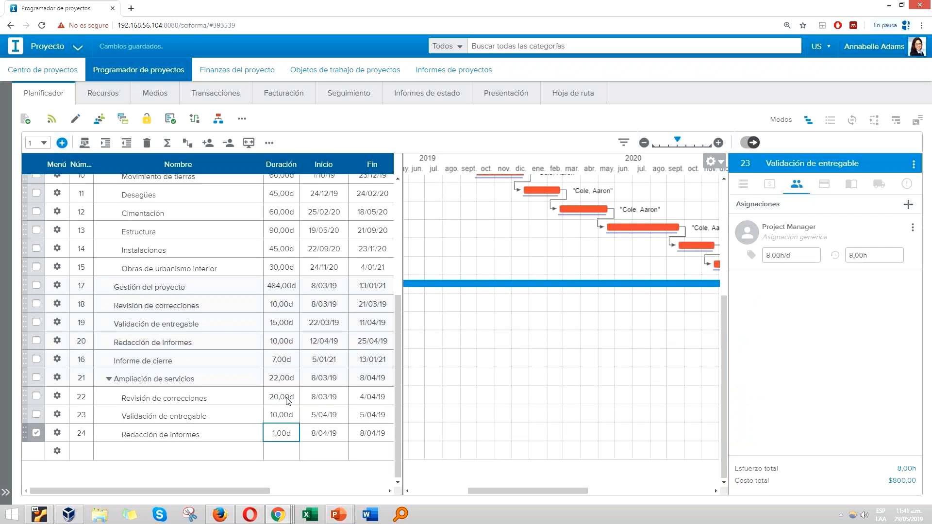
pyautogui.write('5')
pyautogui.press('Return')
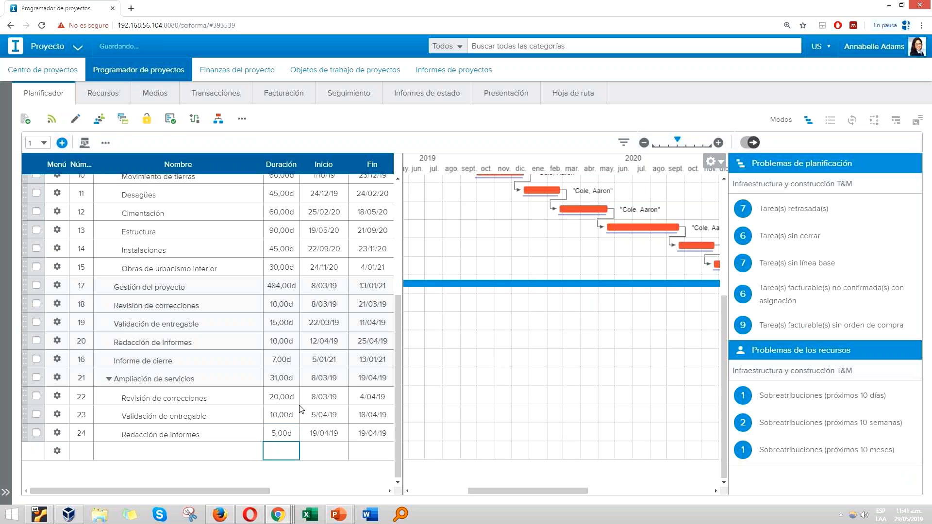
# Step: In the billing grid, assign purchase order OC-T&M-004 to Revisión de correcciones under Ampliación de servicios
pyautogui.click(213, 398)
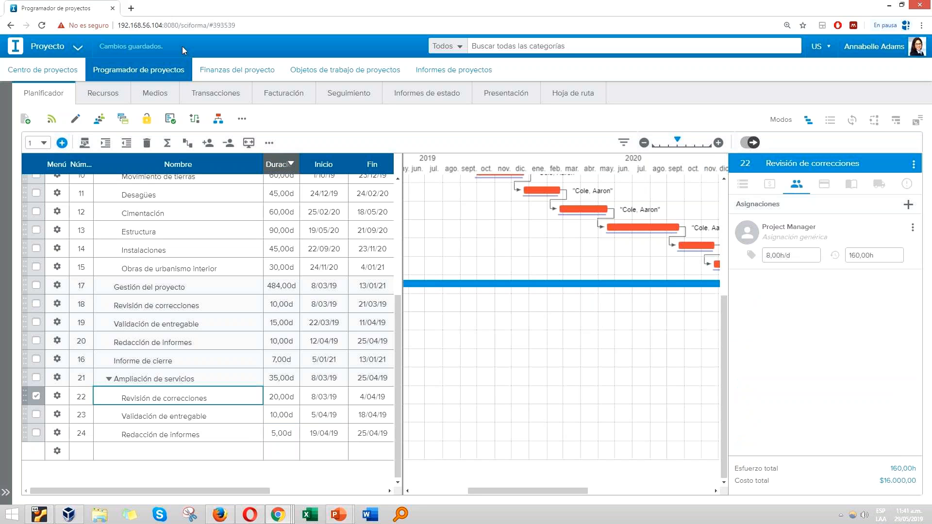
pyautogui.click(276, 98)
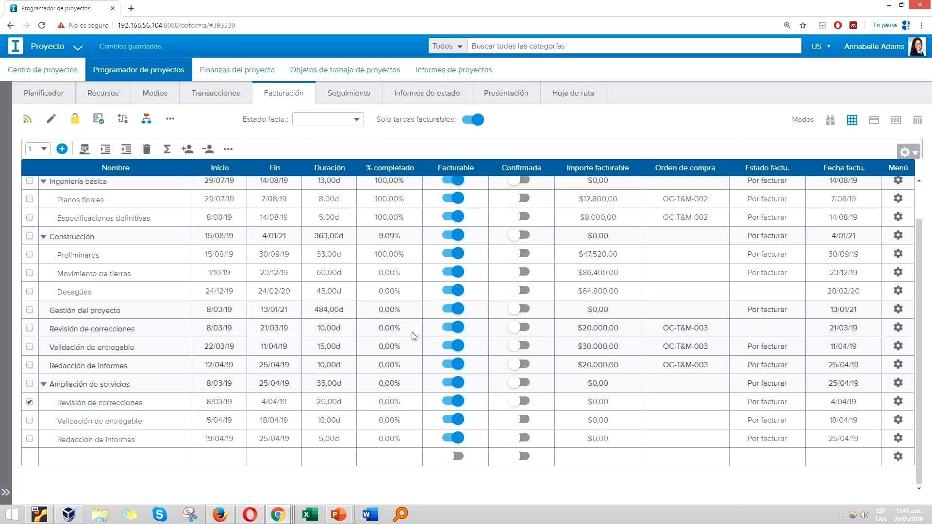
pyautogui.click(610, 403)
pyautogui.click(657, 404)
pyautogui.click(723, 403)
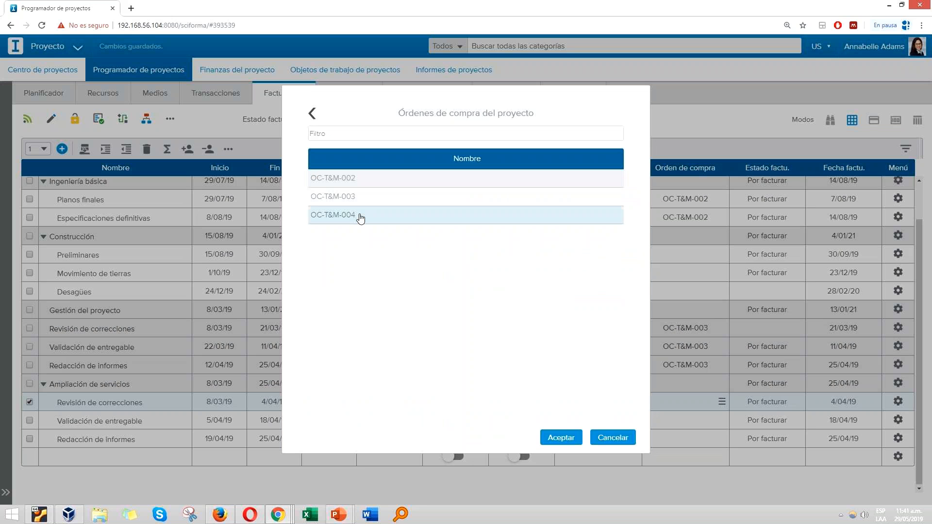
pyautogui.doubleClick(361, 218)
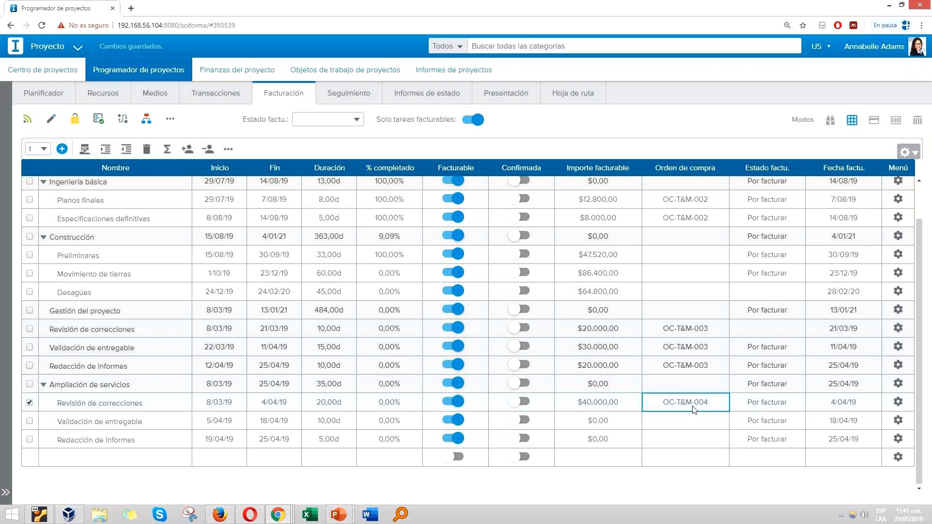
# Step: Paste the copied Revisión de correcciones task below the original and assign purchase order OC-T&M-004 to Validación de entregable under Ampliación de servicios
pyautogui.moveTo(695, 421); pyautogui.dragTo(696, 436)
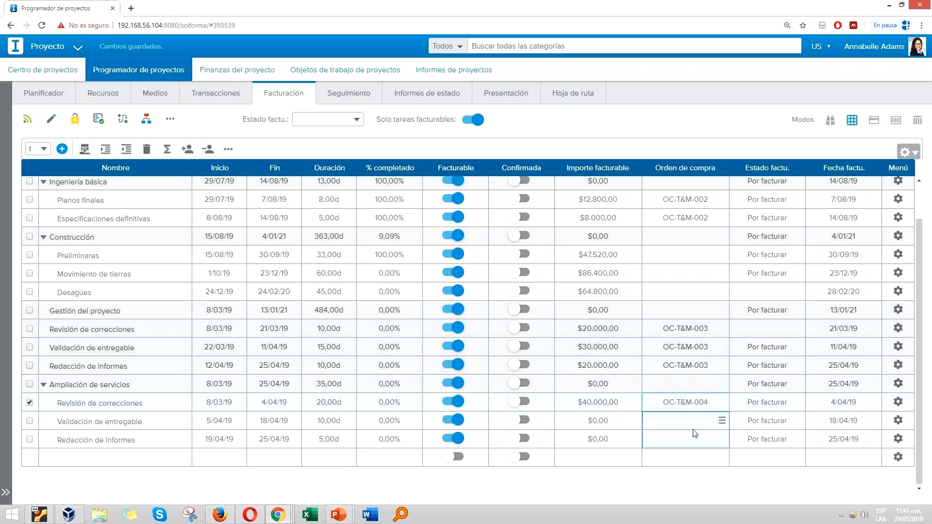
pyautogui.hotkey('ctrl', 'v')
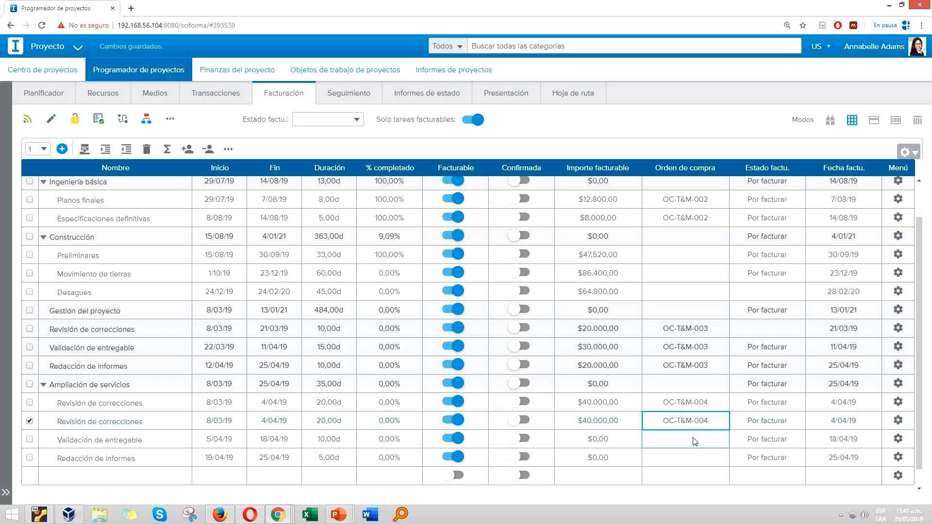
pyautogui.click(685, 439)
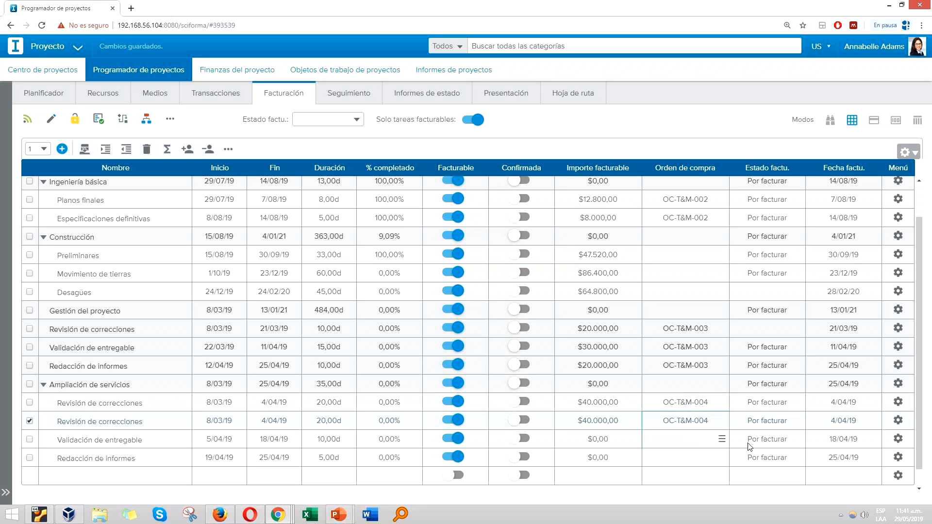
pyautogui.click(722, 439)
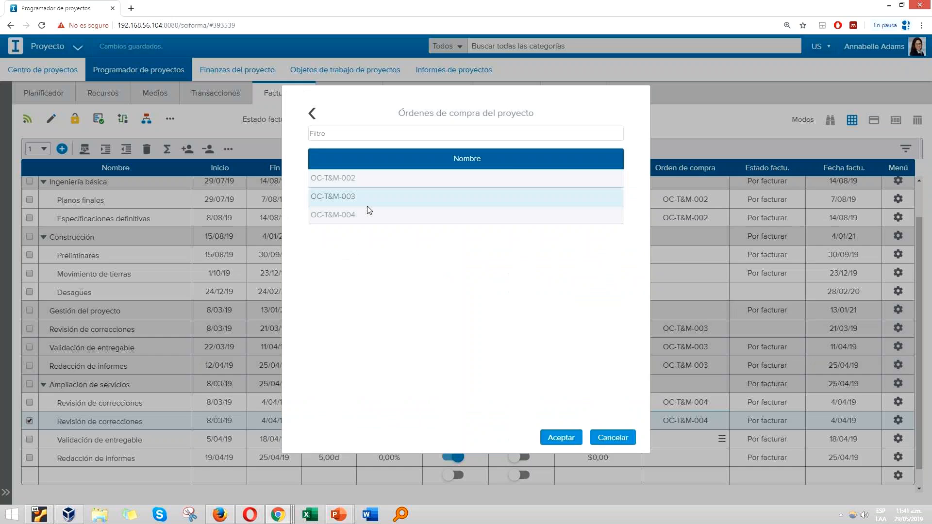
pyautogui.doubleClick(368, 205)
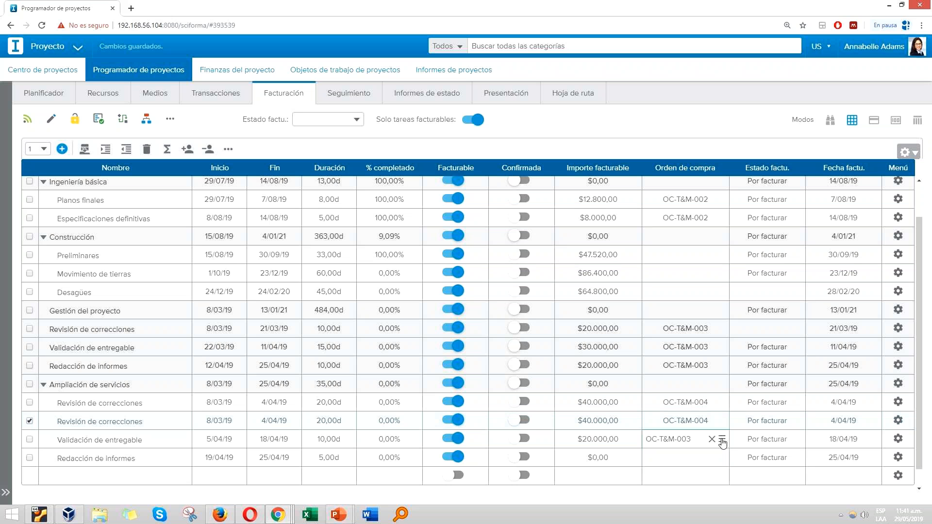
pyautogui.doubleClick(368, 224)
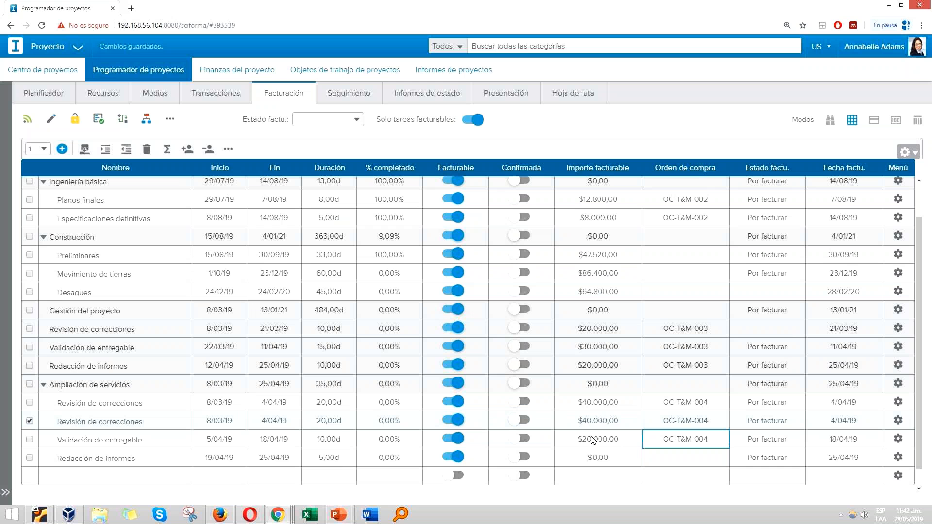
# Step: Assign purchase order OC-T&M-004 to Redacción de informes under Ampliación de servicios
pyautogui.scroll(-1, 590, 435)
pyautogui.click(585, 418)
pyautogui.click(584, 400)
pyautogui.click(581, 382)
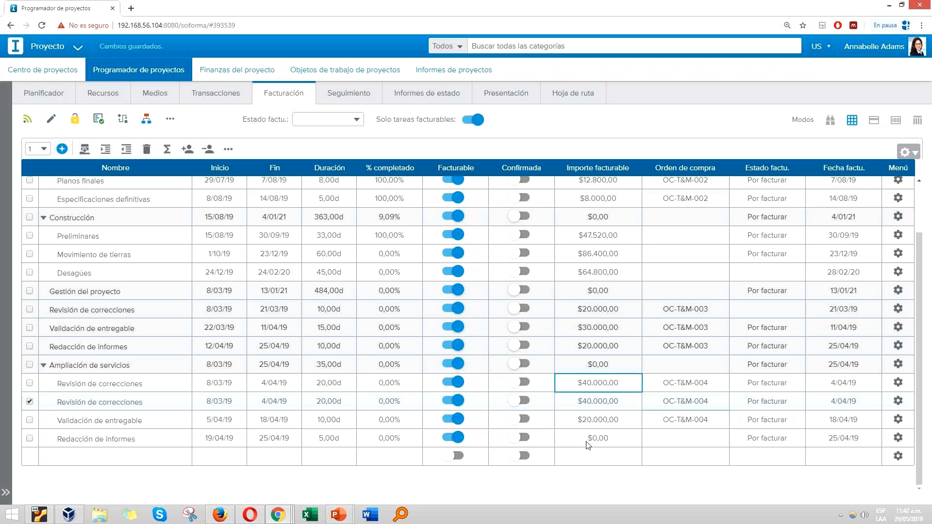
pyautogui.click(723, 439)
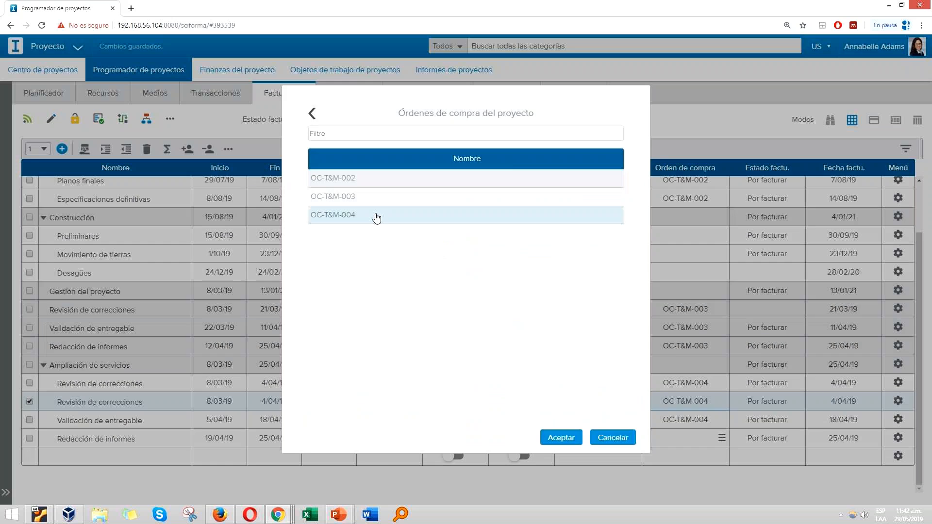
pyautogui.doubleClick(377, 214)
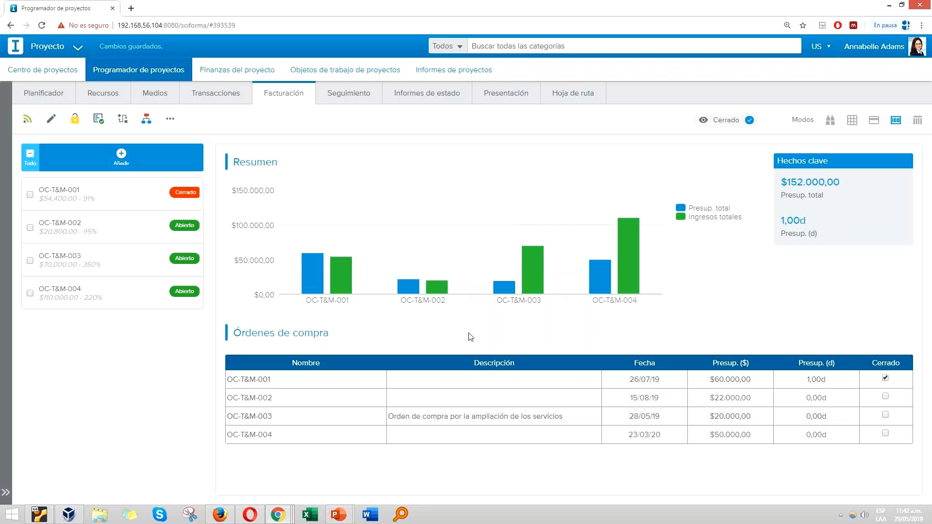
# Step: Examine the total income of OC-T&M-004 against its budget in the project's purchase order summary
pyautogui.doubleClick(100, 298)
pyautogui.moveTo(44, 298); pyautogui.dragTo(71, 298)
pyautogui.click(83, 316)
pyautogui.click(726, 122)
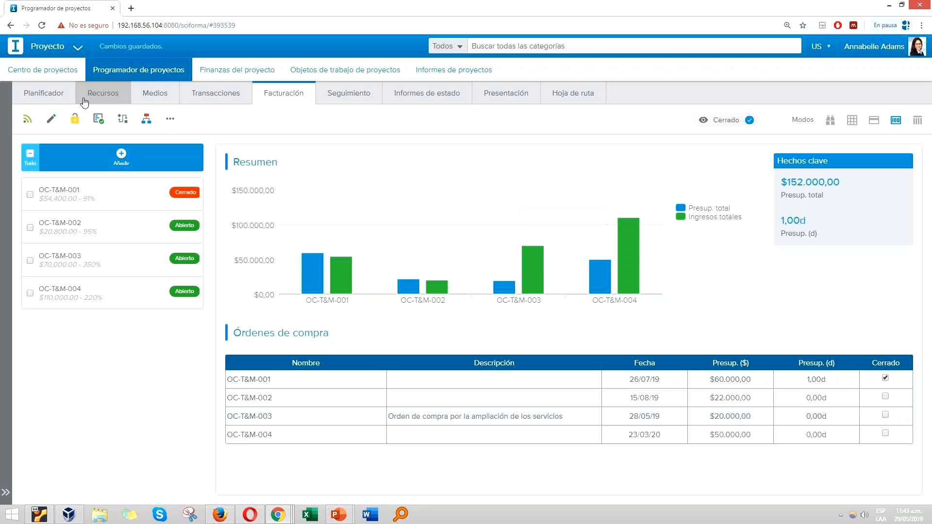
pyautogui.click(52, 99)
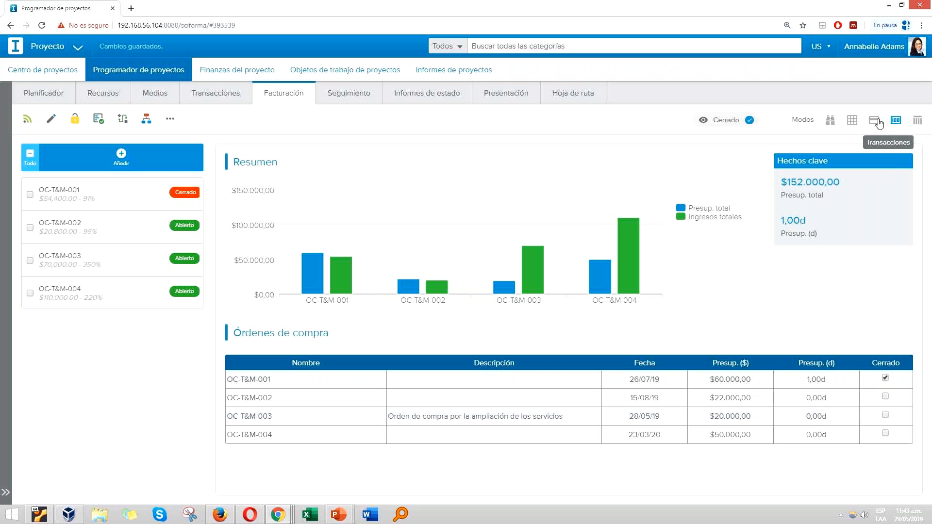
# Step: Create a new billable project transaction named Compra de materiales
pyautogui.click(876, 121)
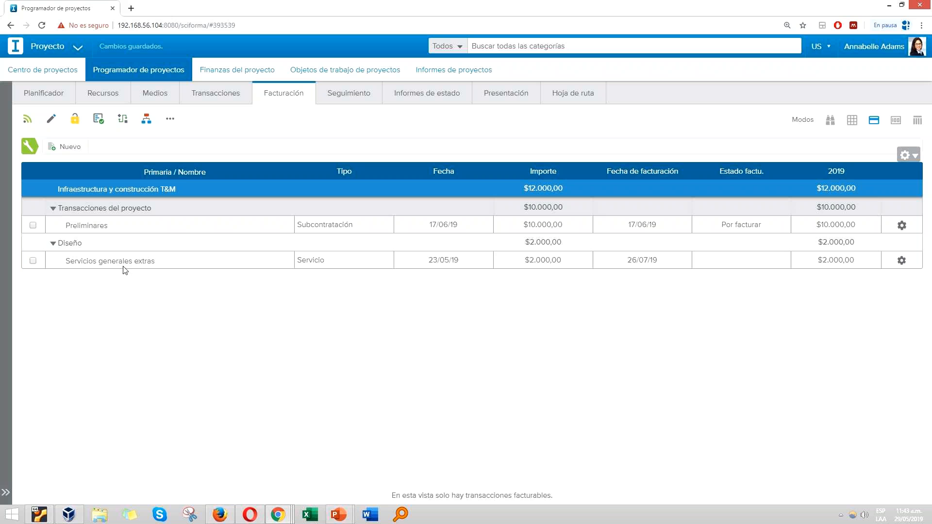
pyautogui.click(72, 147)
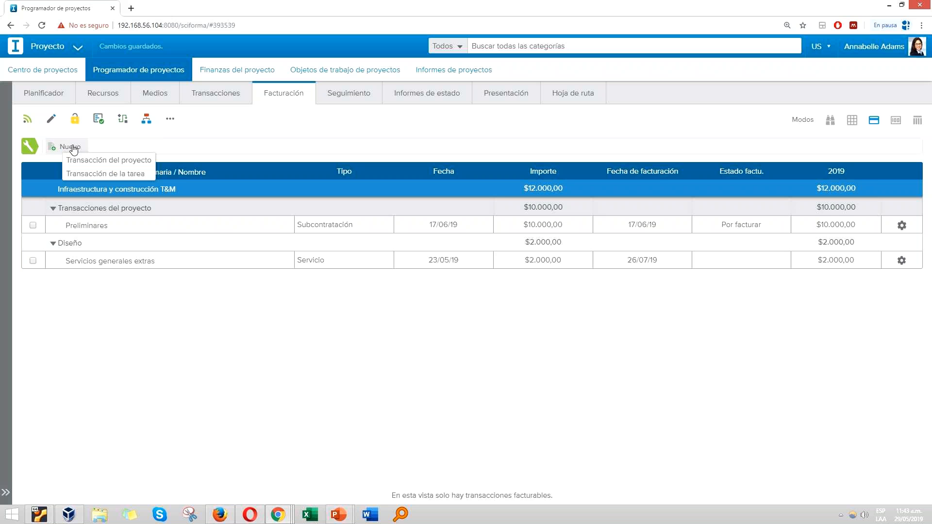
pyautogui.click(117, 160)
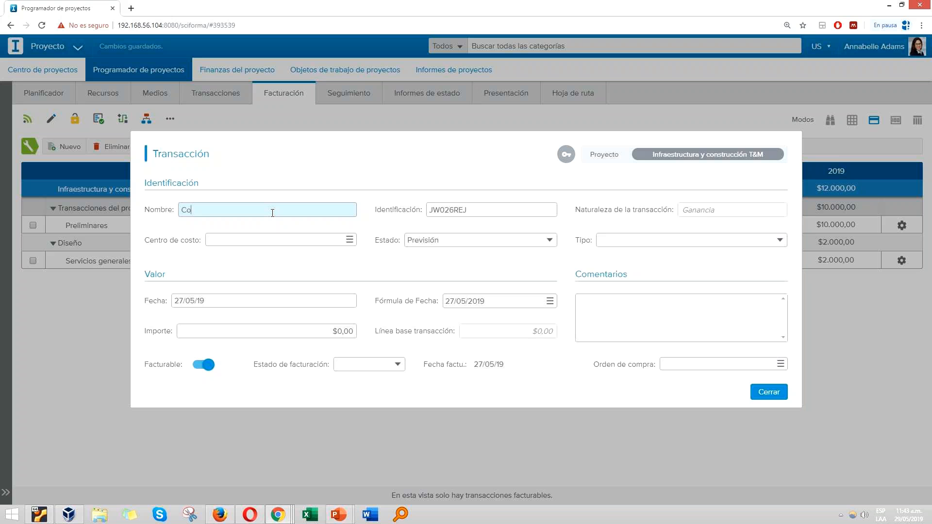
pyautogui.write('Compra de ammateriales')
# Step: Set the transaction's cost centre to ENTIDADES BANCARIAS, its type to Compra and its amount to 2500
pyautogui.click(350, 240)
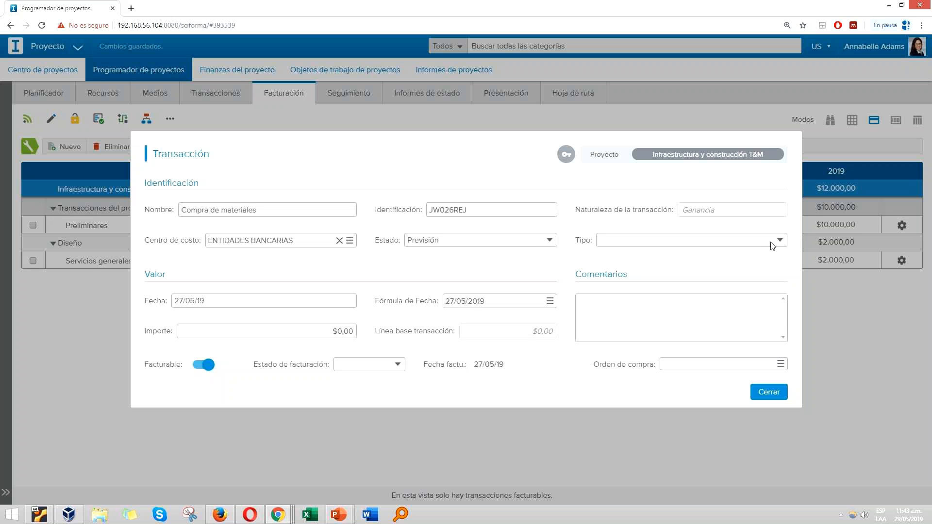
pyautogui.click(714, 241)
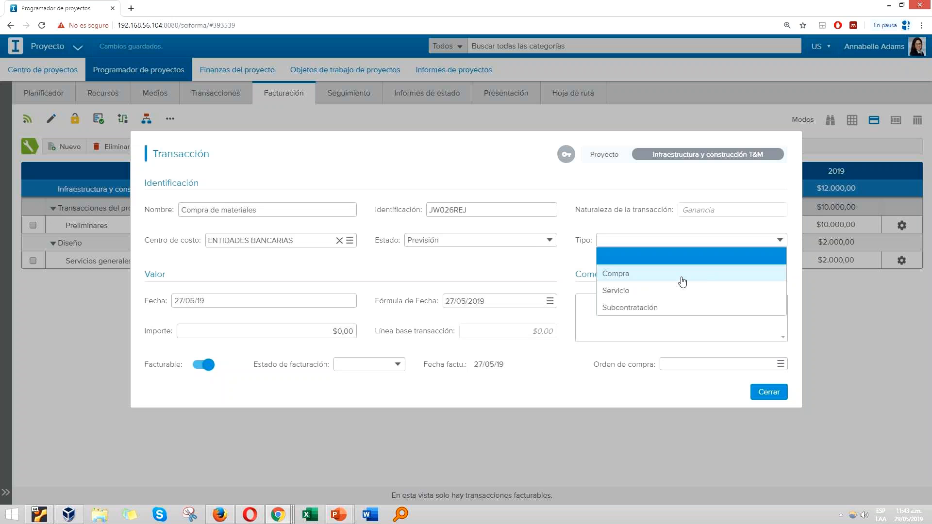
pyautogui.click(629, 275)
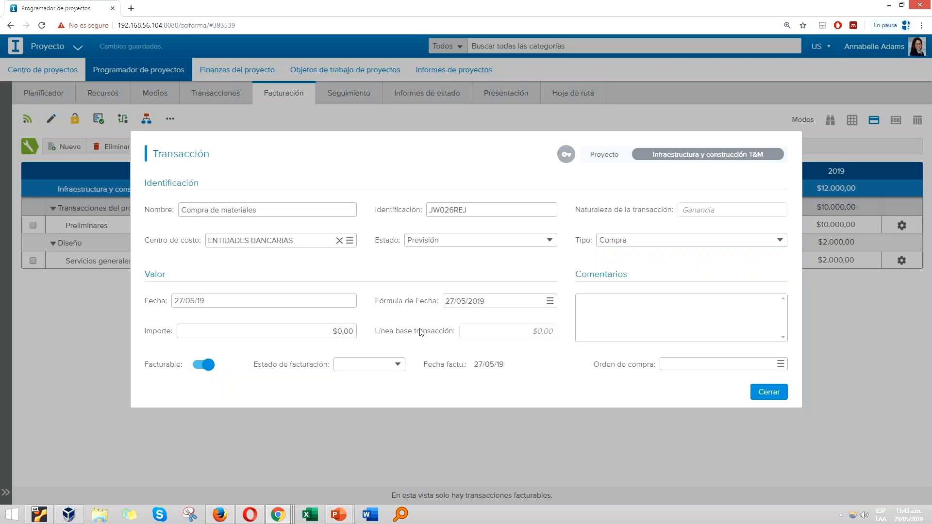
pyautogui.click(334, 331)
pyautogui.write('2500')
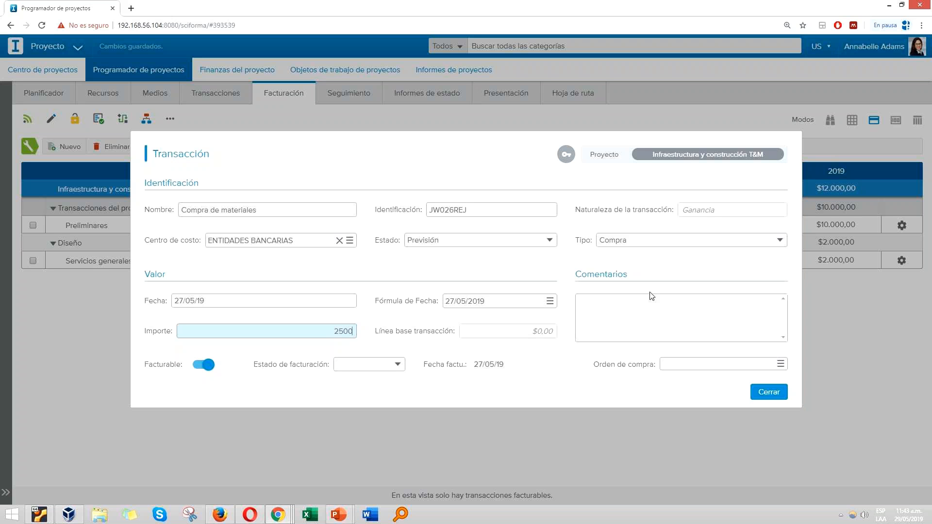
pyautogui.click(592, 327)
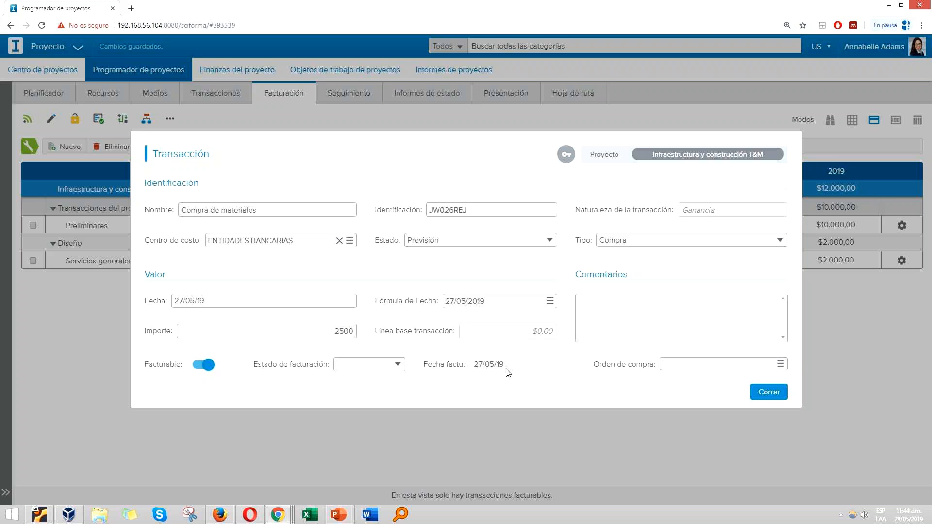
# Step: Define the transaction's date as the project's Fin date plus 10 days and close the transaction form
pyautogui.click(551, 303)
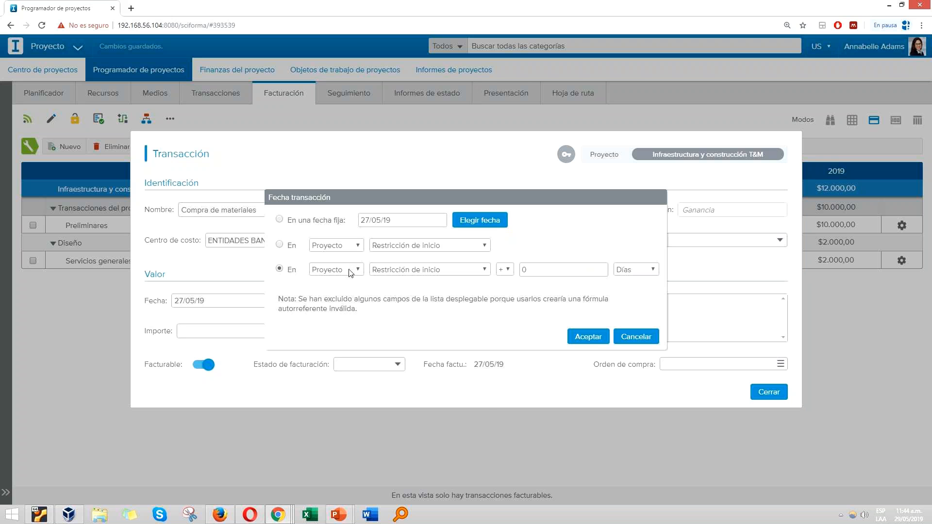
pyautogui.click(460, 270)
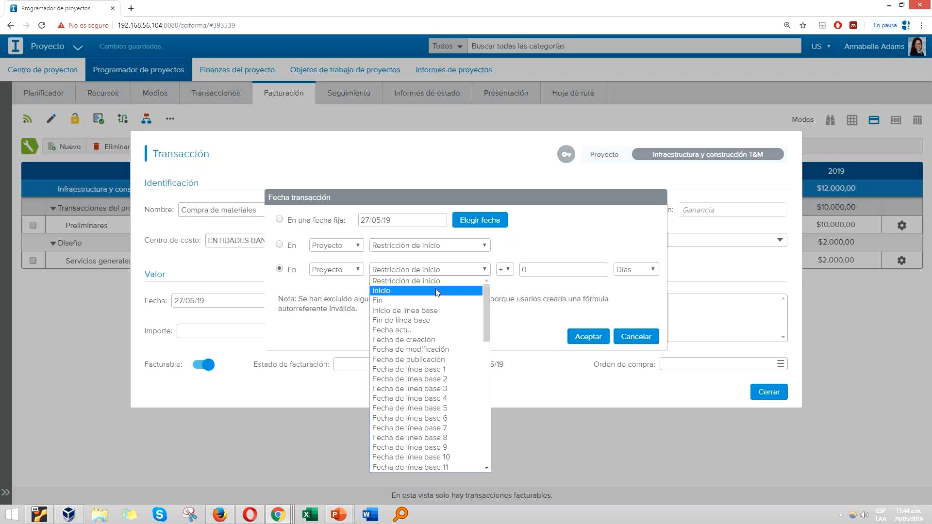
pyautogui.click(443, 290)
pyautogui.write('10')
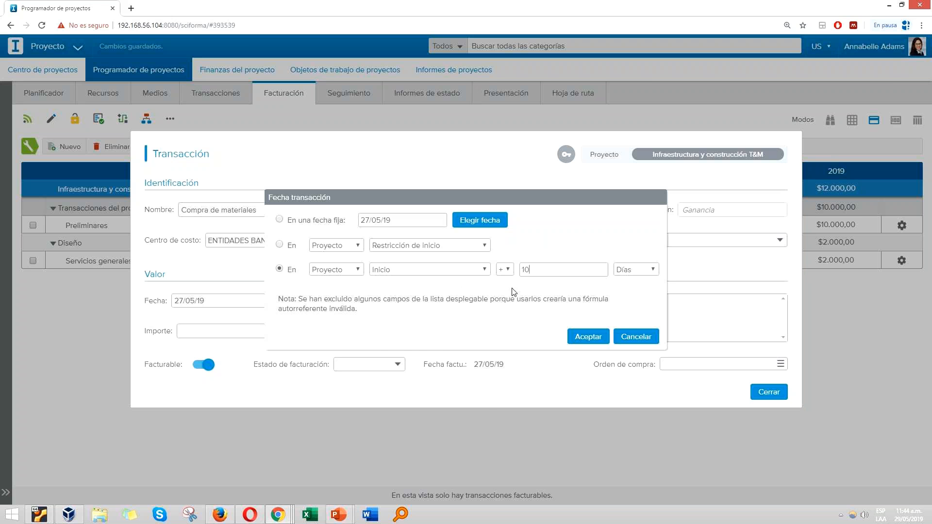
pyautogui.click(460, 270)
pyautogui.click(432, 300)
pyautogui.click(588, 337)
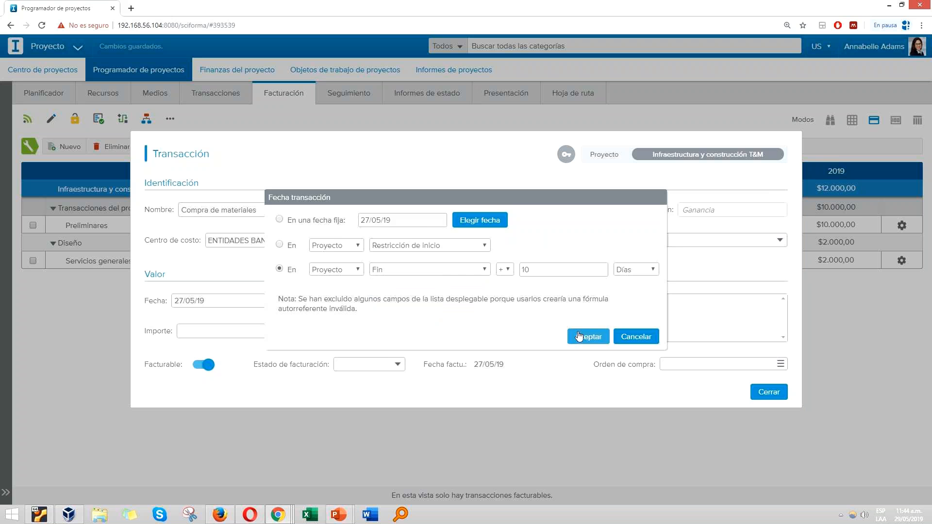
pyautogui.click(769, 394)
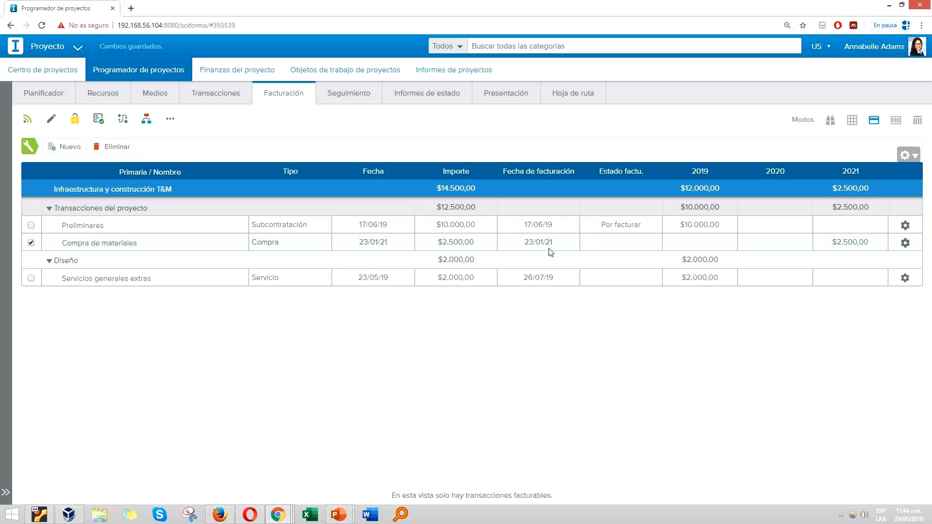
# Step: Set the billing status of the Compra de materiales transaction to Por facturar
pyautogui.click(641, 244)
pyautogui.click(641, 242)
pyautogui.click(609, 293)
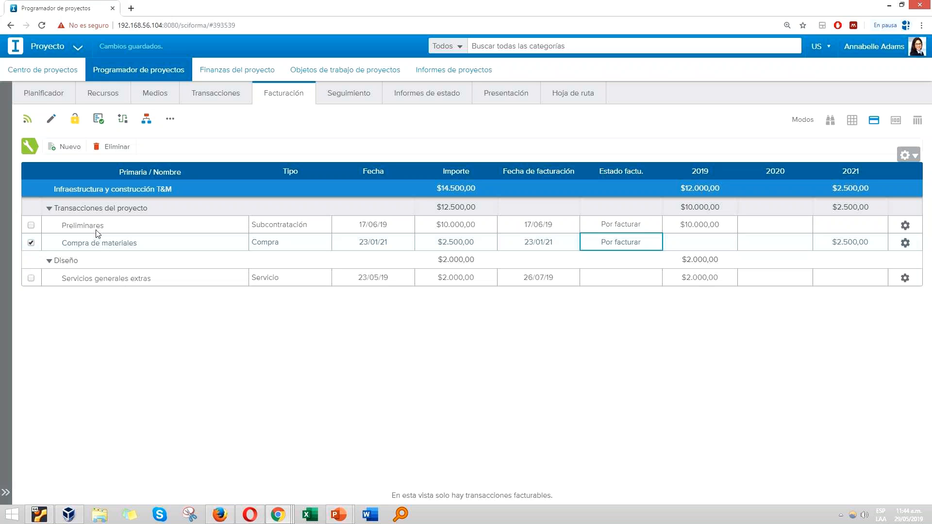
# Step: In the project planner, add a cost transaction named Subcontratación to the Plan maestro del proyecto task
pyautogui.click(47, 95)
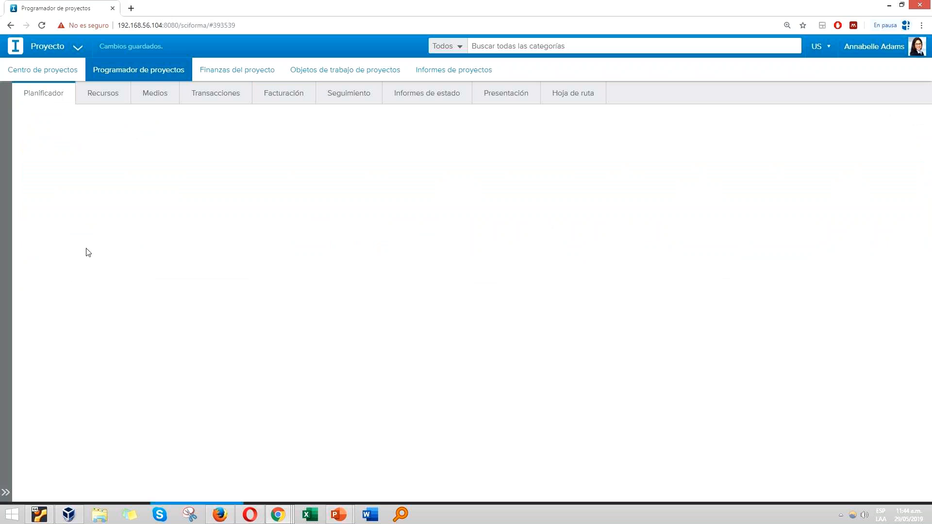
pyautogui.scroll(-3, 196, 367)
pyautogui.scroll(4, 187, 267)
pyautogui.click(199, 238)
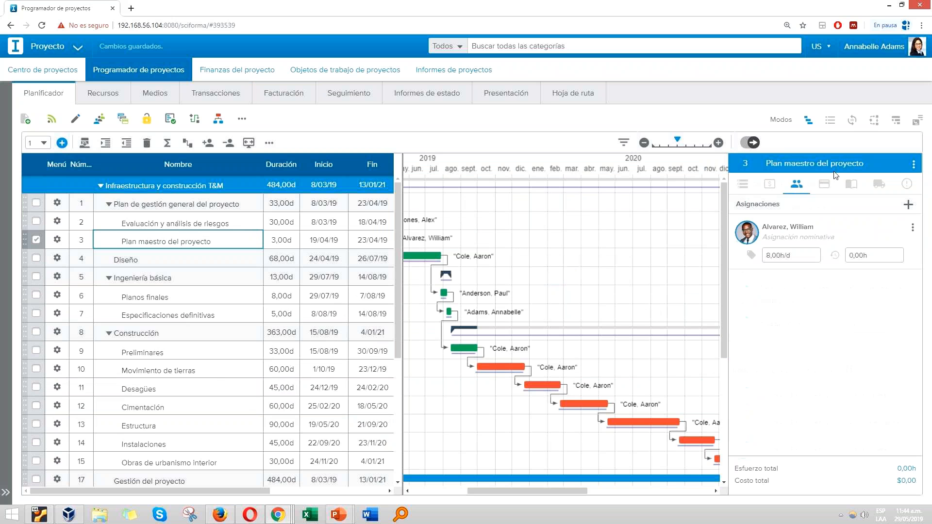
pyautogui.click(833, 186)
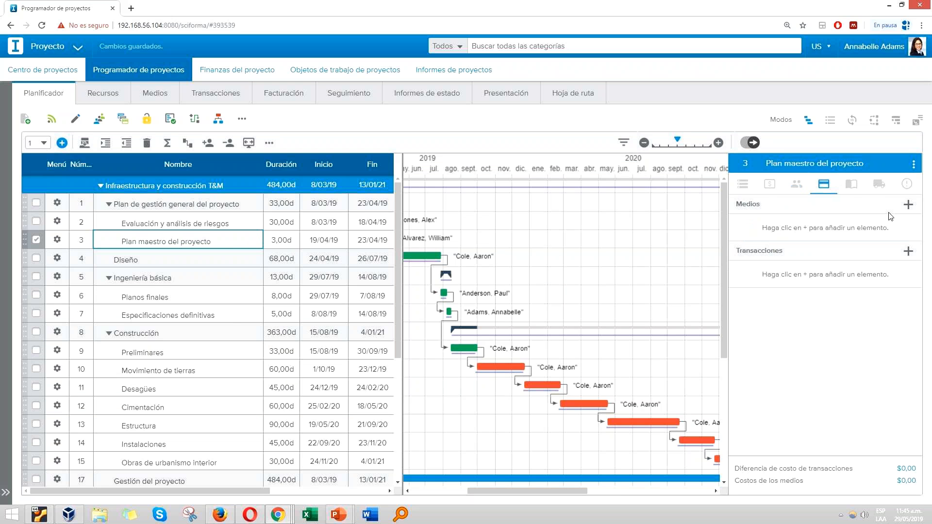
pyautogui.click(909, 252)
pyautogui.click(871, 269)
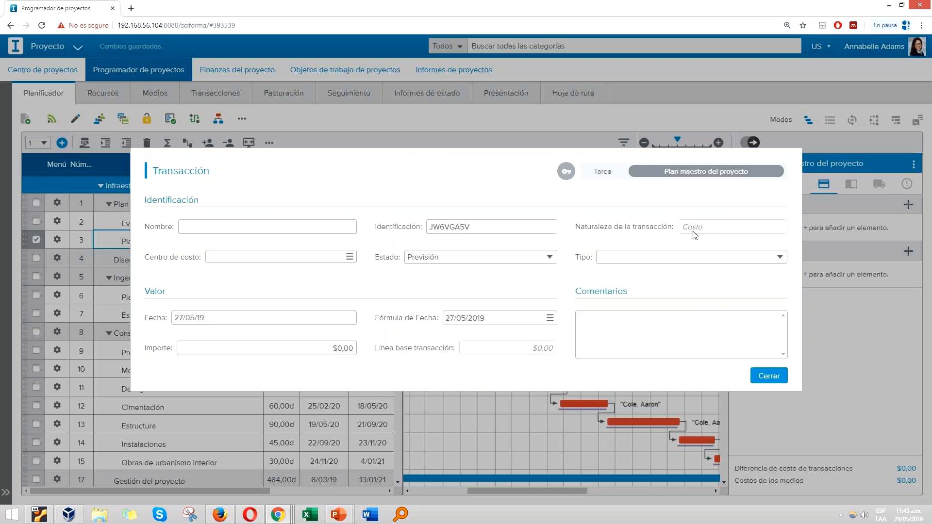
pyautogui.click(214, 231)
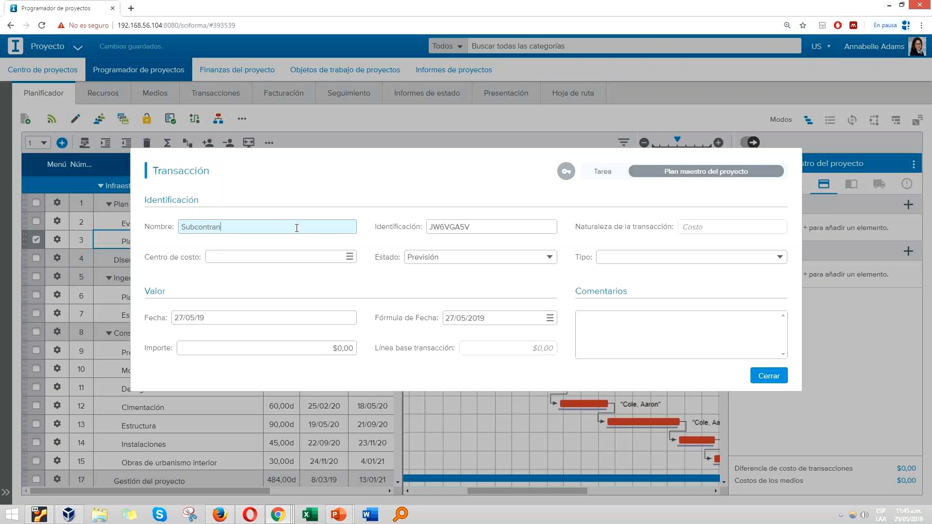
pyautogui.write('Subcontratación')
# Step: Set the transaction's cost centre to INVERSIONISTAS, its type to Subcontratación and its amount to 1000
pyautogui.click(350, 258)
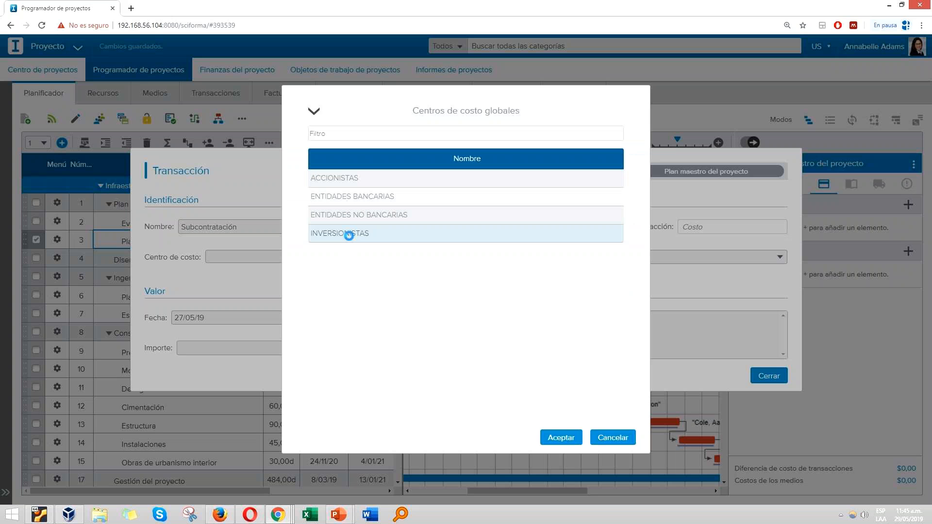
pyautogui.click(349, 234)
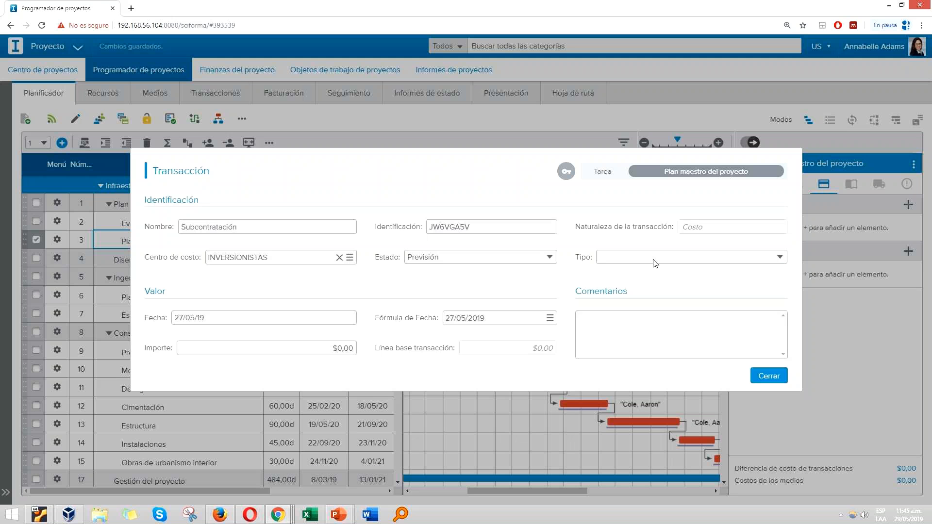
pyautogui.click(656, 263)
pyautogui.click(615, 320)
pyautogui.click(325, 349)
pyautogui.moveTo(340, 350); pyautogui.dragTo(355, 332)
pyautogui.write('100')
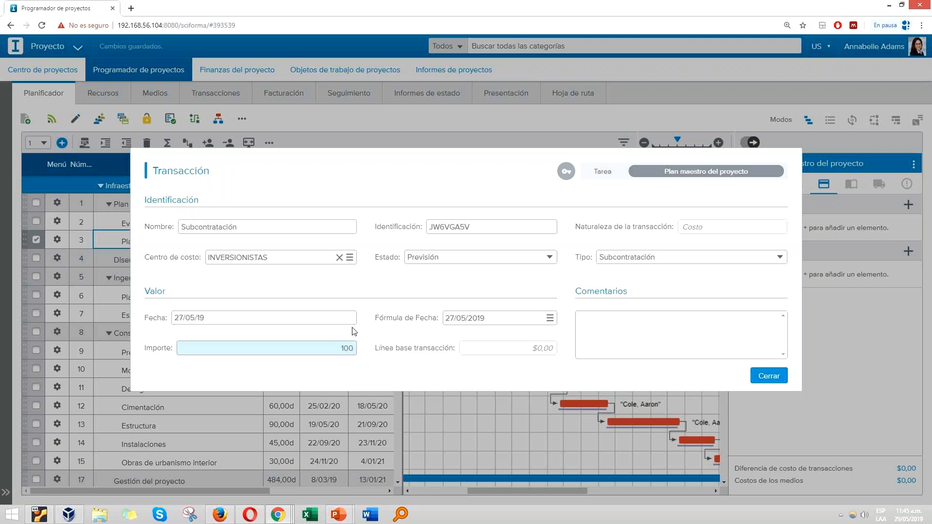
pyautogui.write('0')
pyautogui.press('Tab')
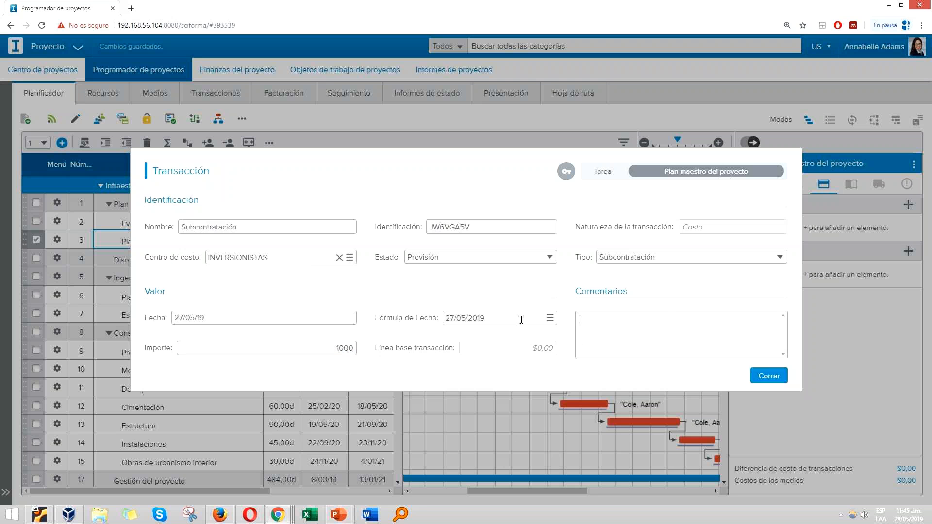
# Step: Define the Subcontratación transaction's date as 12/02/21 with a day offset from the project's Fin date, and close the form
pyautogui.click(551, 319)
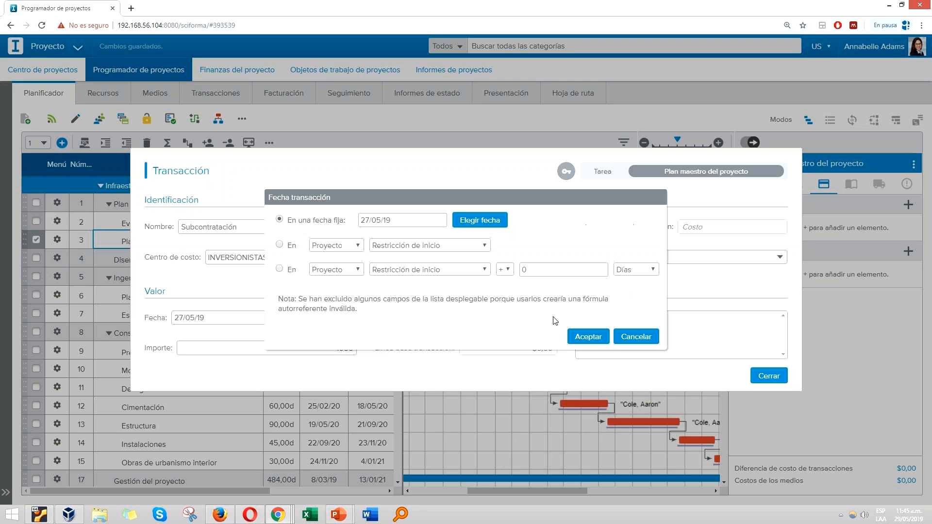
pyautogui.click(281, 269)
pyautogui.click(429, 269)
pyautogui.click(417, 290)
pyautogui.click(509, 269)
pyautogui.click(565, 272)
pyautogui.click(578, 337)
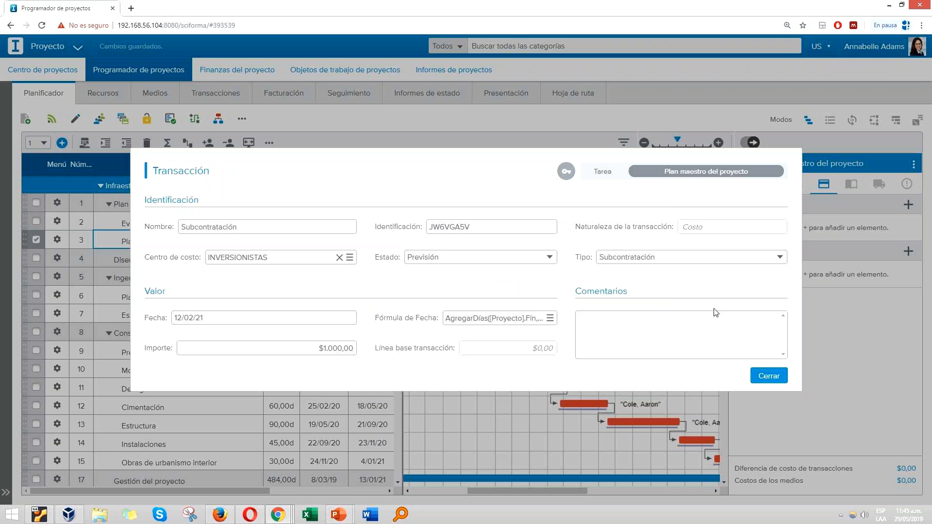
pyautogui.click(769, 374)
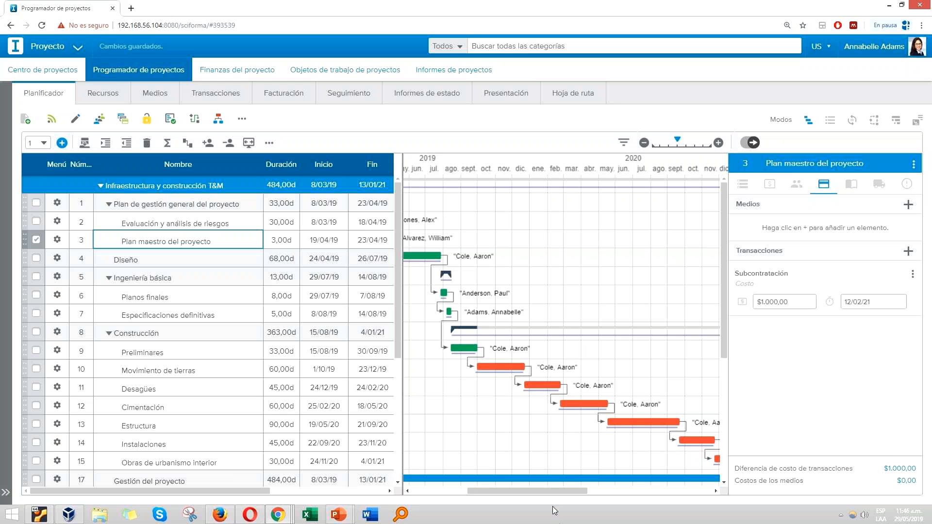
# Step: In the billing Kanban, move OC-T&M-004's Redacción de informes card to Facturado and one Revisión de correcciones card to the unlabelled status column
pyautogui.moveTo(547, 491); pyautogui.dragTo(506, 498)
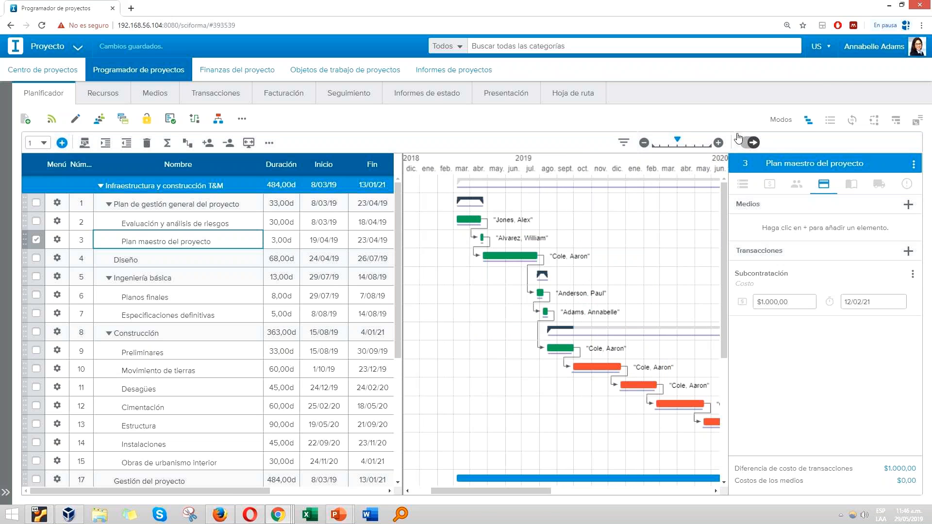
pyautogui.click(284, 93)
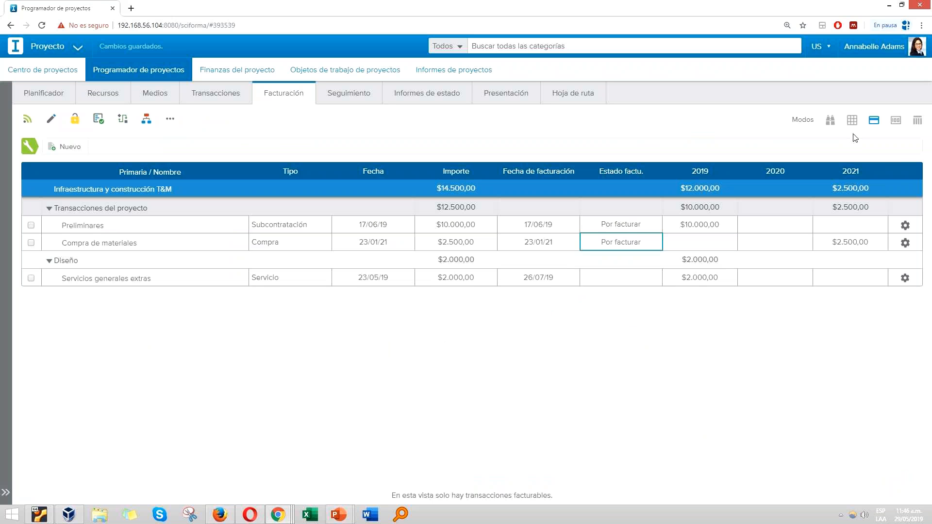
pyautogui.click(918, 120)
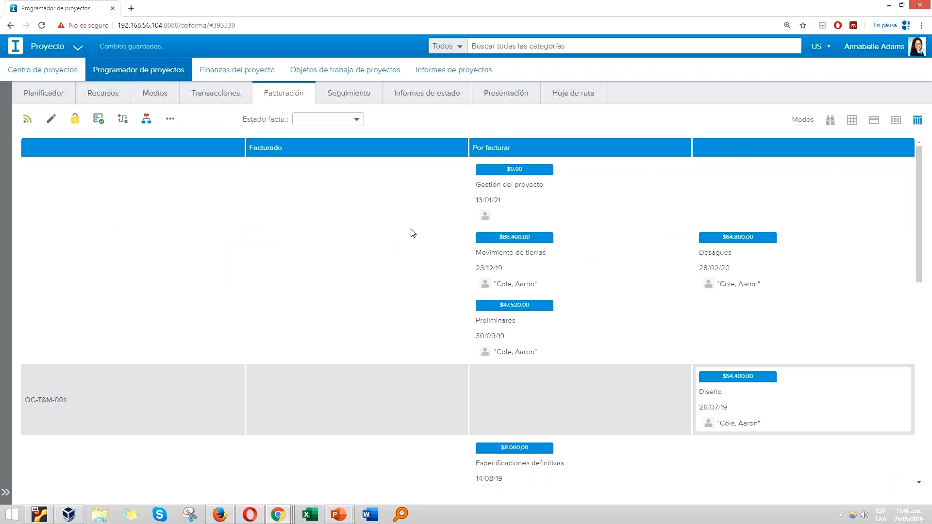
pyautogui.scroll(-5, 413, 242)
pyautogui.scroll(3, 194, 276)
pyautogui.scroll(-6, 53, 291)
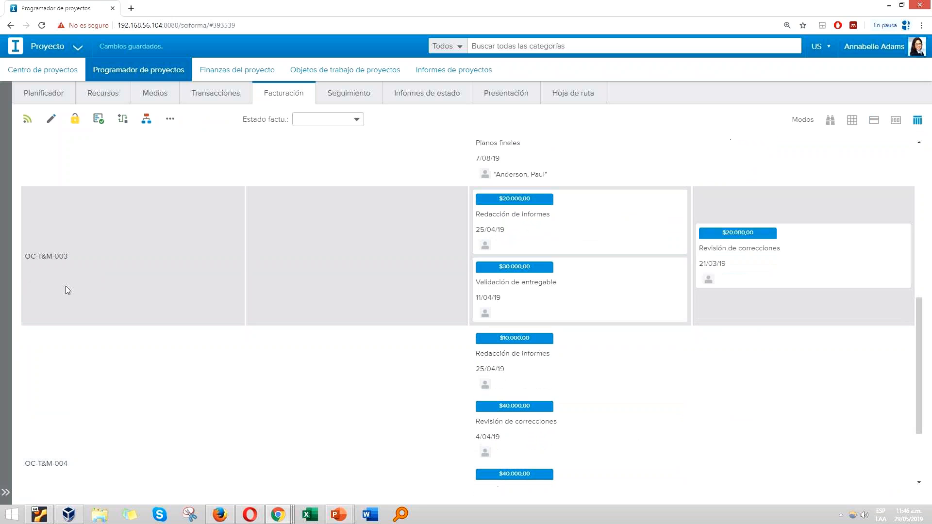
pyautogui.scroll(-2, 68, 288)
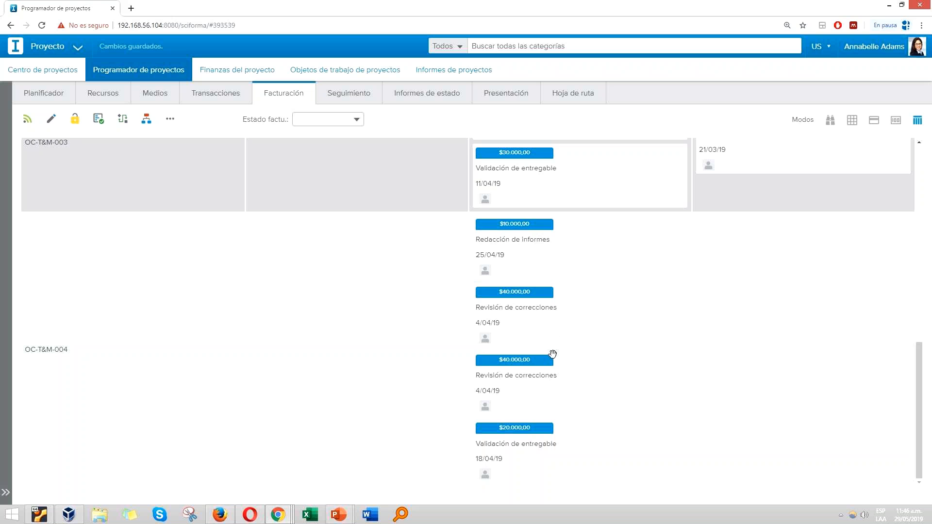
pyautogui.scroll(2, 464, 270)
pyautogui.moveTo(553, 363); pyautogui.dragTo(432, 377)
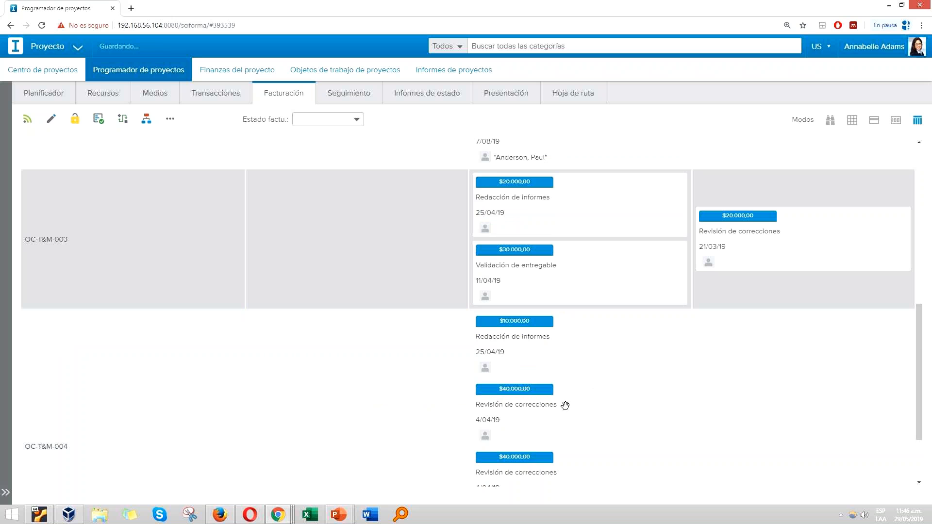
pyautogui.moveTo(541, 387); pyautogui.dragTo(562, 329)
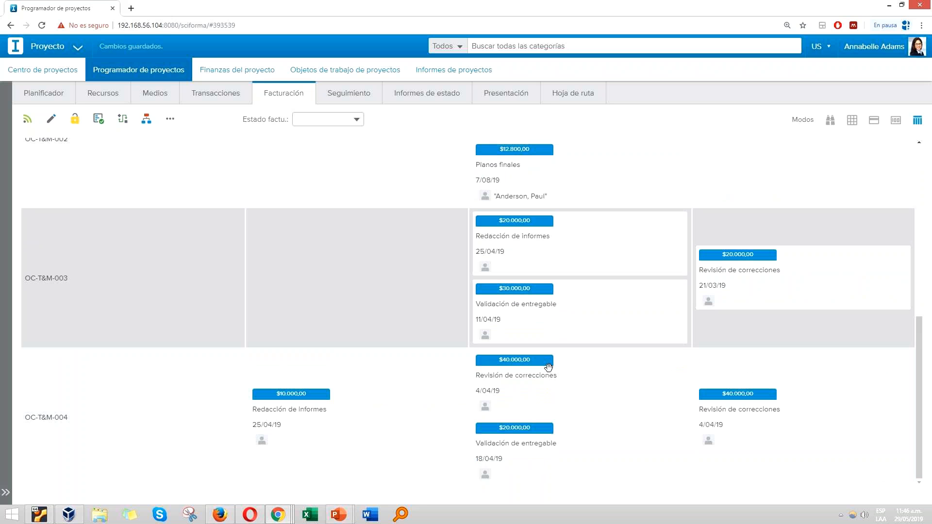
# Step: Examine the Ingresos distribuidos vs. costos chart in the billing summary, toggling the Ingresos totales series and zooming into Oct '19 to Mar '20 before resetting
pyautogui.scroll(5, 548, 366)
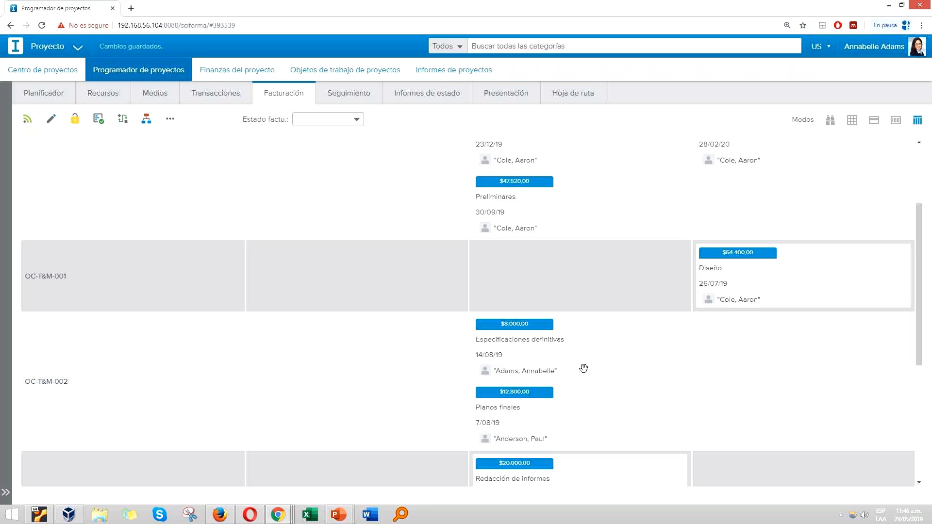
pyautogui.scroll(-2, 583, 368)
pyautogui.scroll(3, 584, 375)
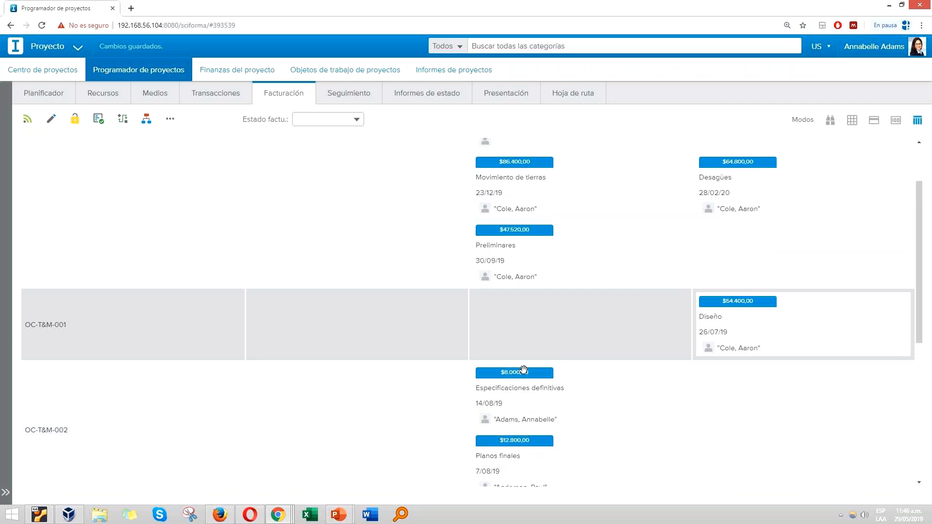
pyautogui.scroll(-6, 690, 291)
pyautogui.scroll(8, 698, 265)
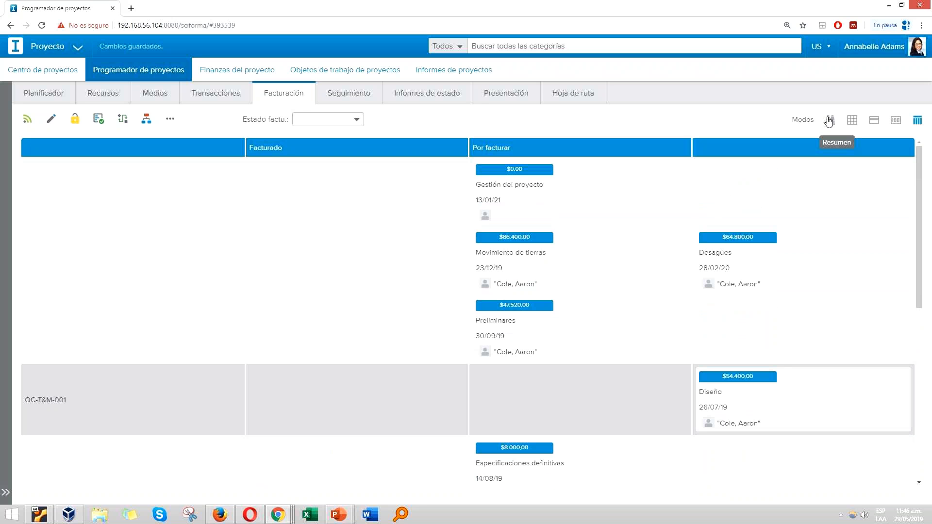
pyautogui.click(829, 122)
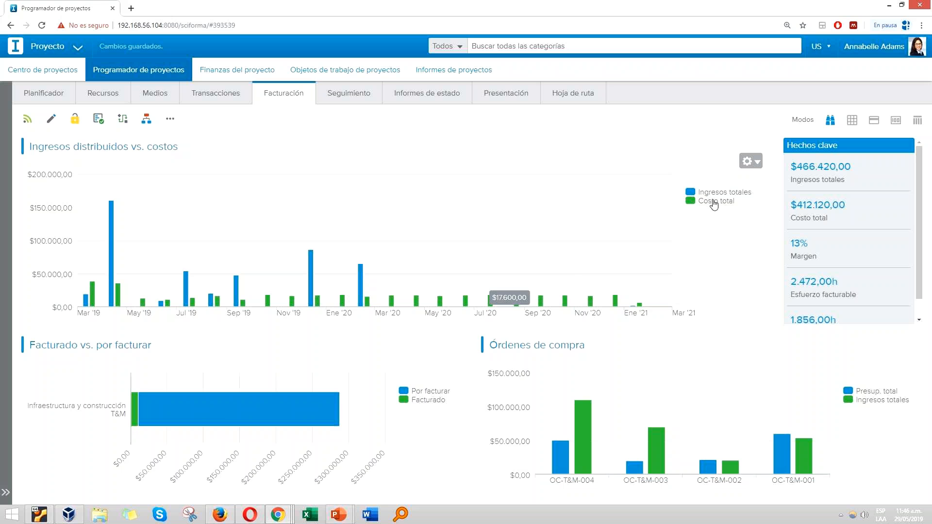
pyautogui.click(692, 193)
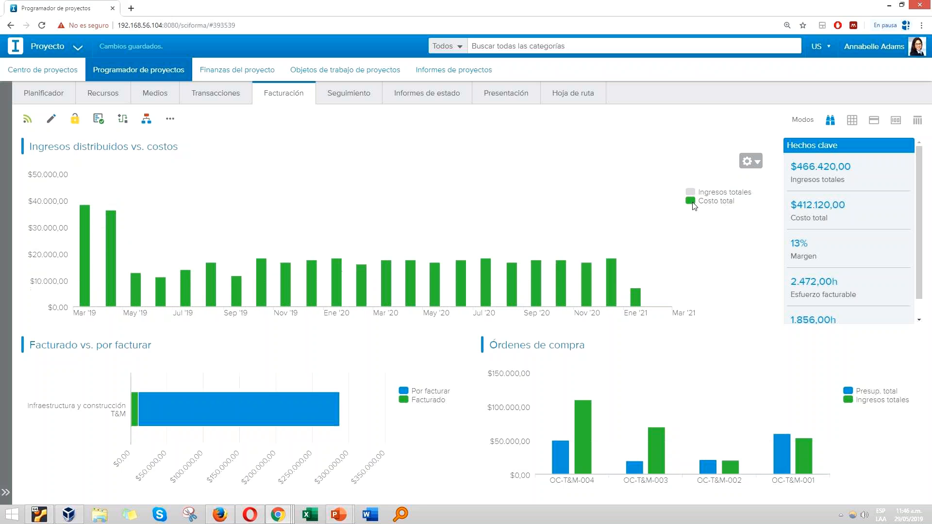
pyautogui.click(692, 194)
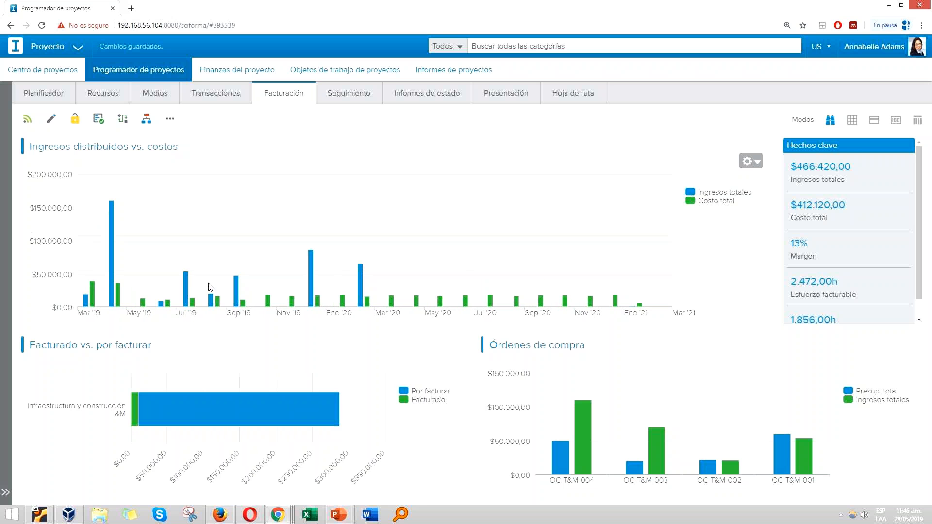
pyautogui.moveTo(260, 289); pyautogui.dragTo(441, 263)
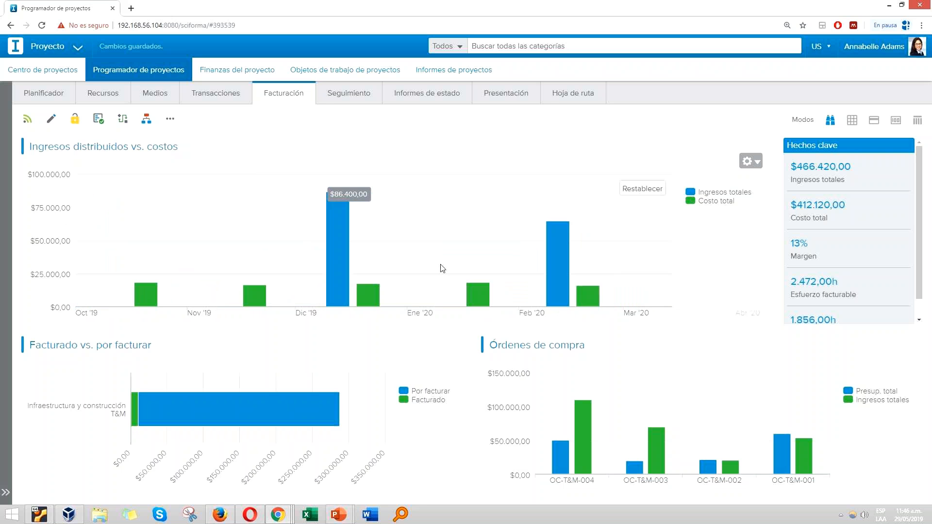
pyautogui.click(650, 187)
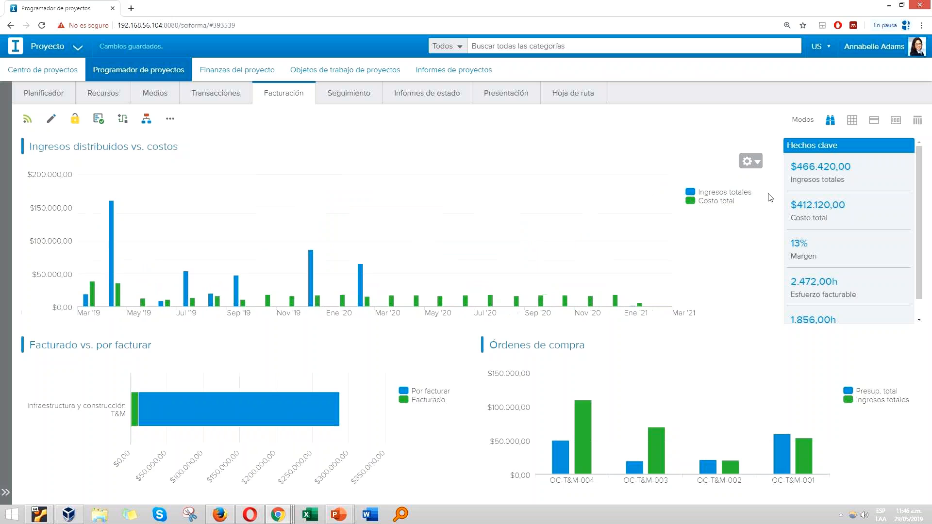
# Step: Examine the margin and billable effort in the key facts, and the amounts in the Facturado vs. por facturar chart
pyautogui.tripleClick(814, 256)
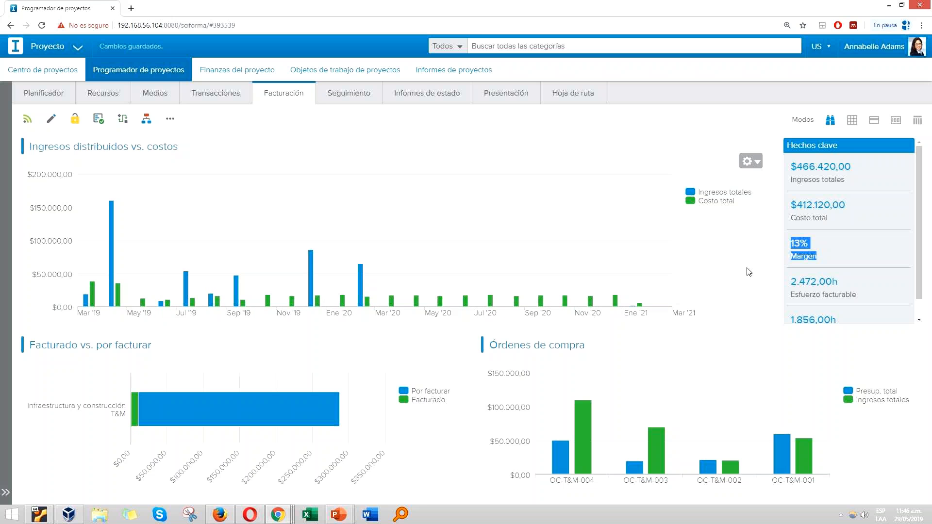
pyautogui.click(854, 263)
pyautogui.scroll(-1, 849, 265)
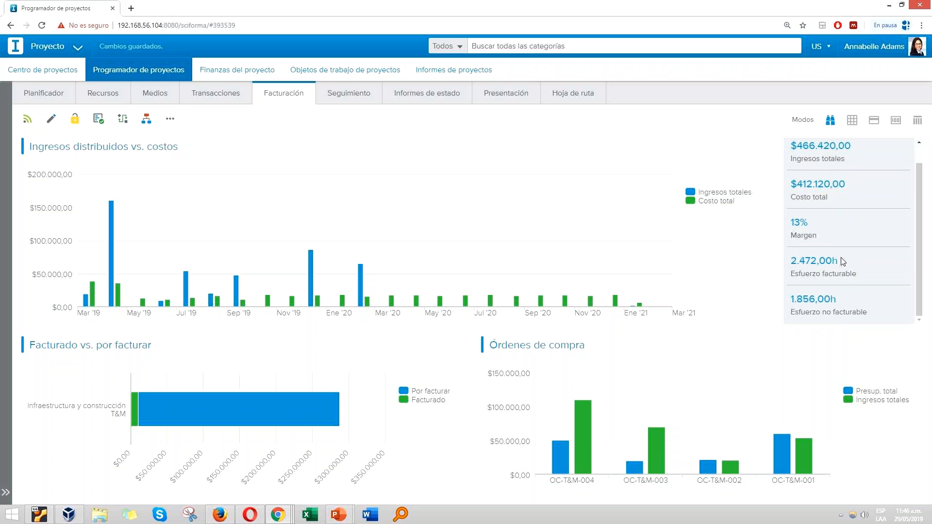
pyautogui.scroll(1, 800, 276)
pyautogui.scroll(-1, 811, 291)
pyautogui.moveTo(192, 429)
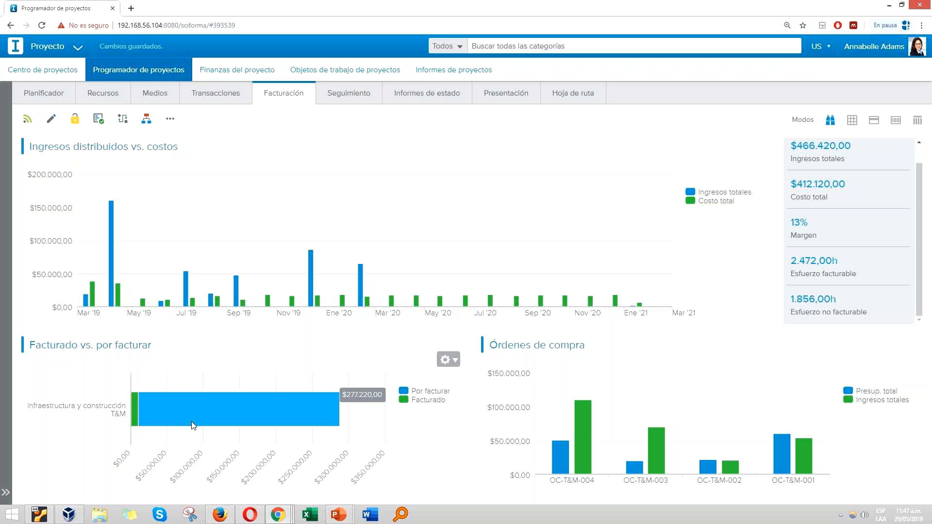
pyautogui.moveTo(139, 399)
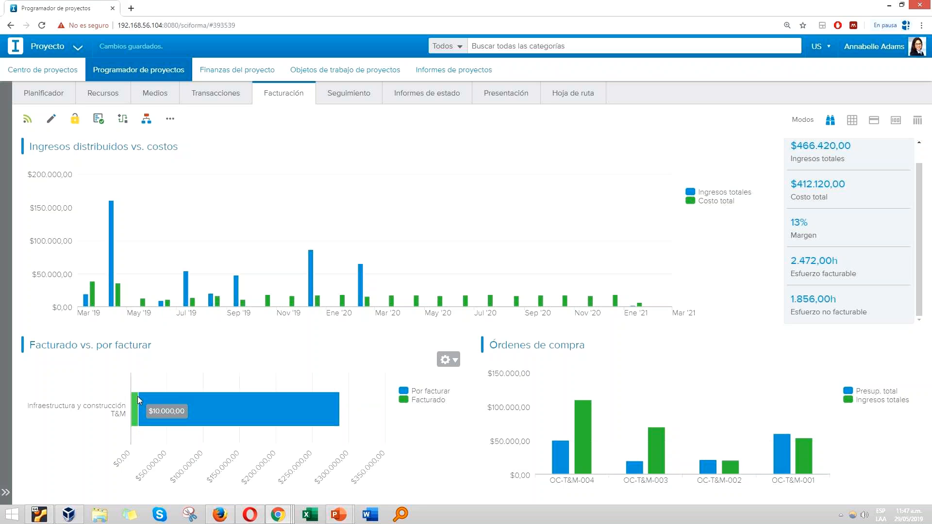
pyautogui.moveTo(234, 401)
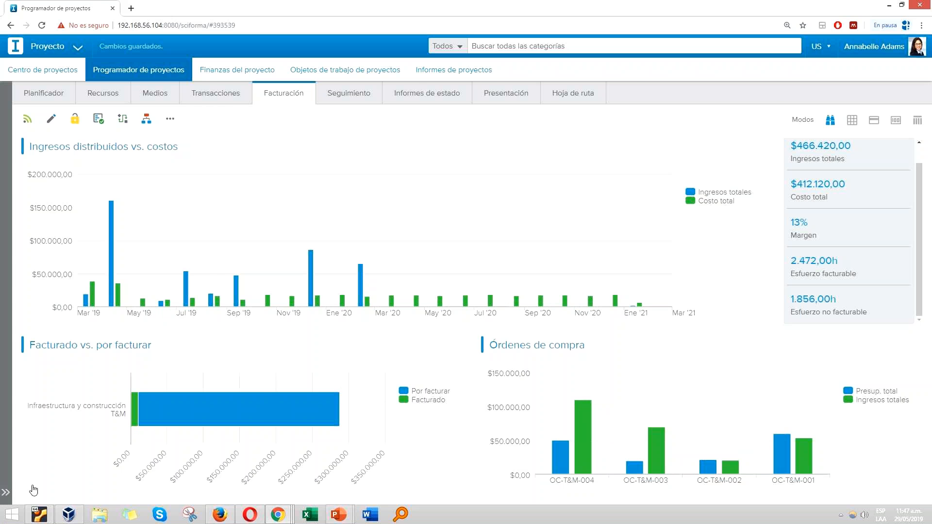
pyautogui.click(6, 495)
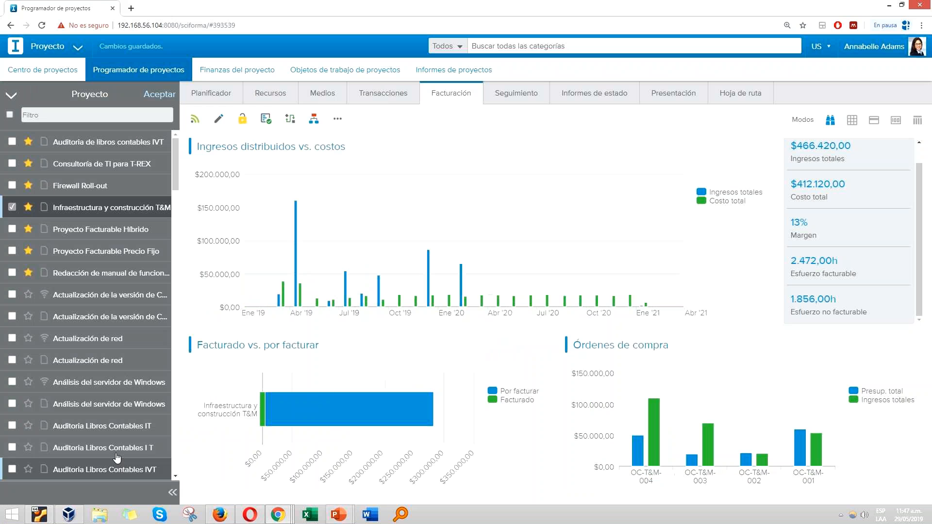
pyautogui.click(171, 494)
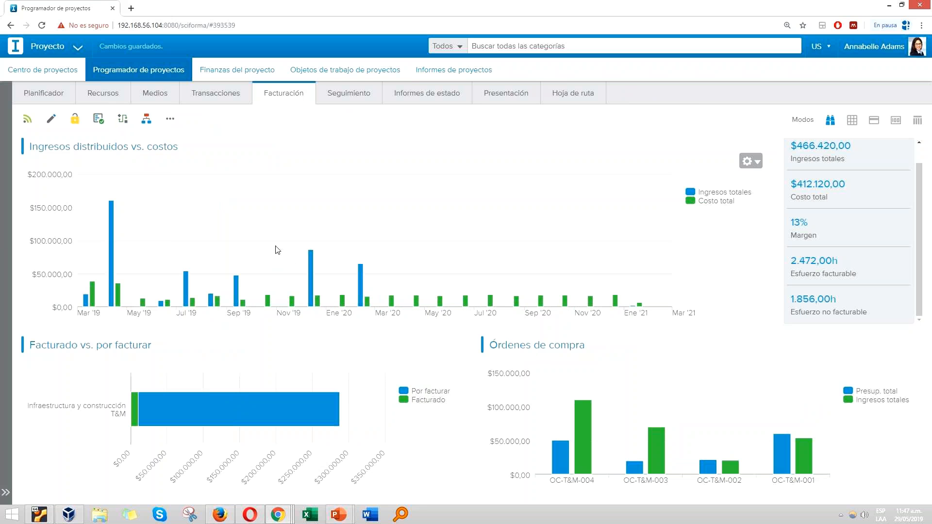
# Step: Open the project report for Infraestructura y construcción T&M and examine its summary, including the workload estimate, organization and billing sections
pyautogui.click(446, 72)
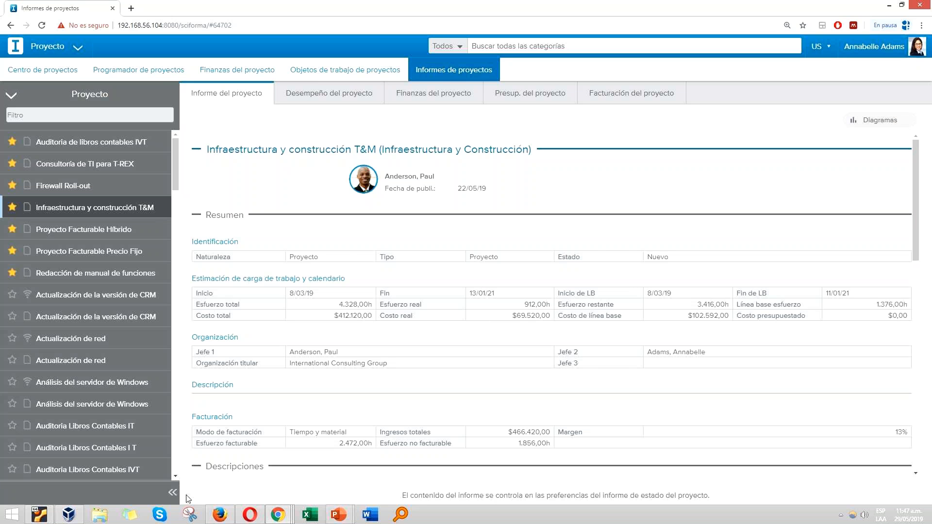
pyautogui.click(173, 492)
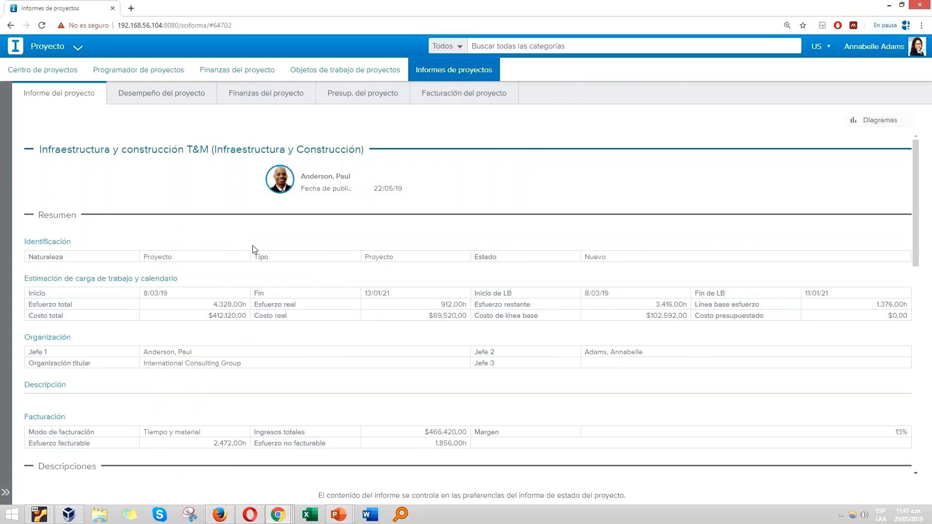
pyautogui.scroll(-2, 223, 224)
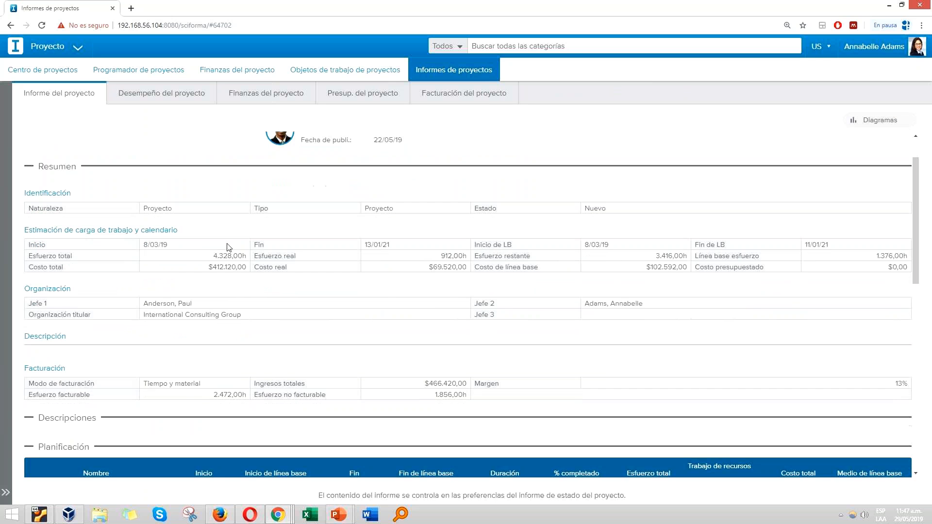
pyautogui.scroll(2, 228, 243)
pyautogui.scroll(-3, 135, 275)
pyautogui.scroll(2, 190, 288)
pyautogui.scroll(-7, 191, 288)
pyautogui.scroll(2, 456, 316)
pyautogui.scroll(-1, 456, 316)
pyautogui.scroll(8, 457, 316)
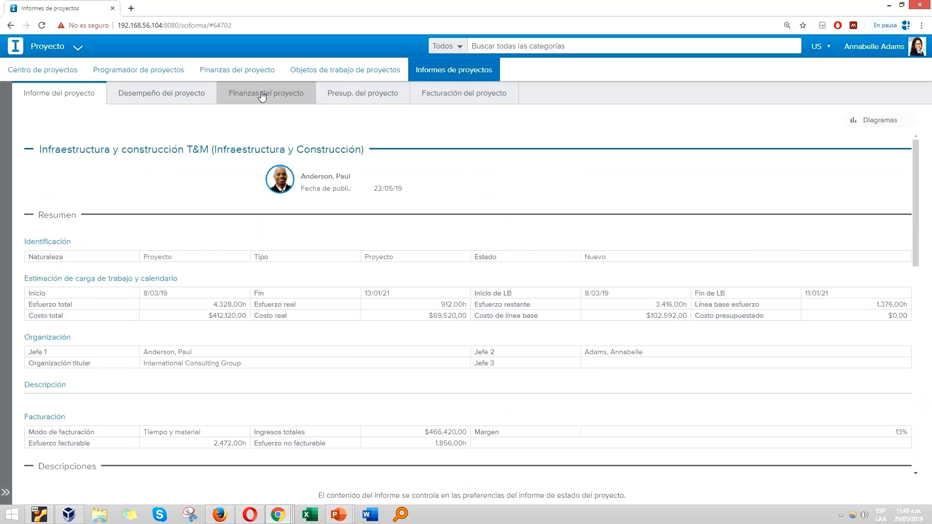
# Step: View the T&M project's finance report with its Ganancias totales charts, and open the Facturación del proyecto report
pyautogui.click(263, 95)
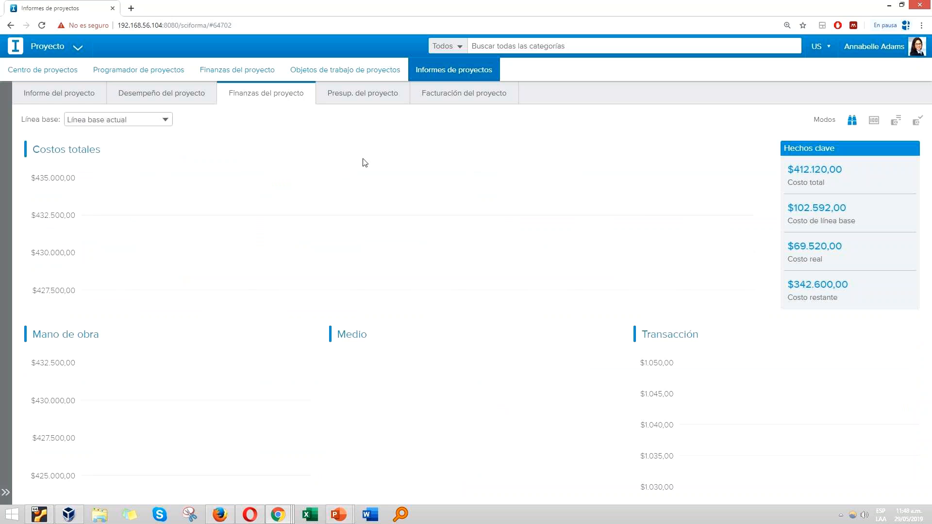
pyautogui.click(875, 125)
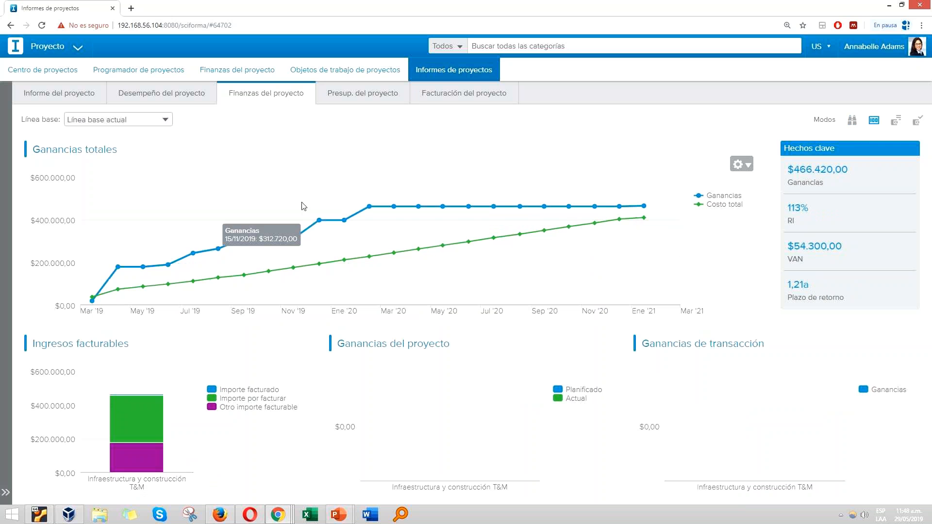
pyautogui.click(442, 98)
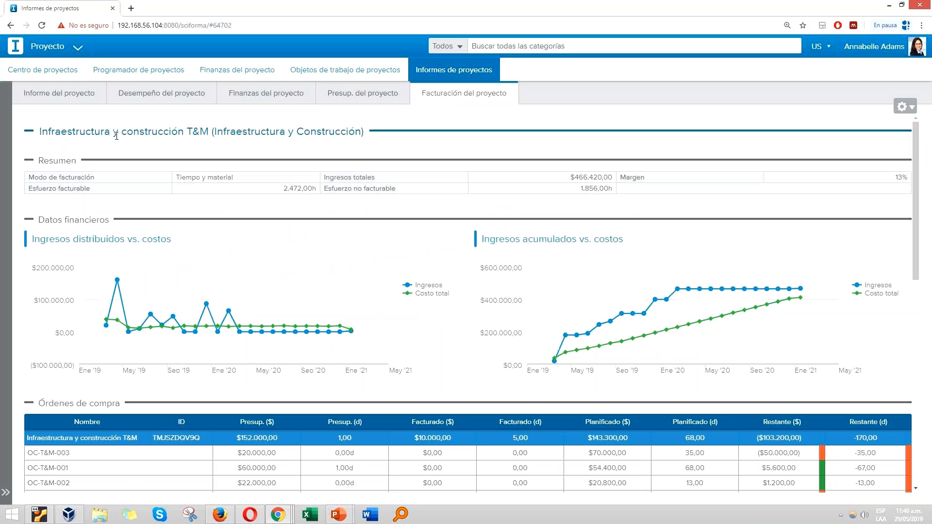
# Step: Switch the active project to Consultoría de TI para T-REX and open its definition in Centro de proyectos
pyautogui.click(63, 93)
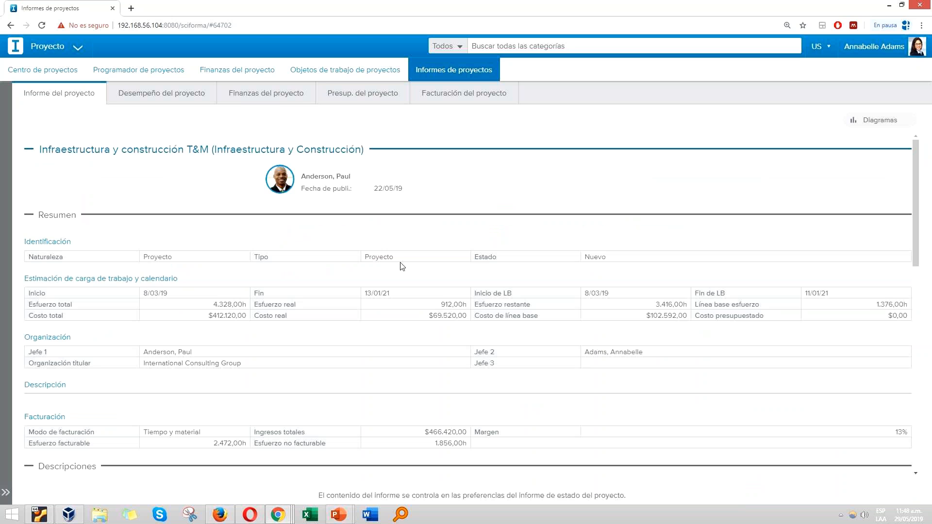
pyautogui.click(6, 494)
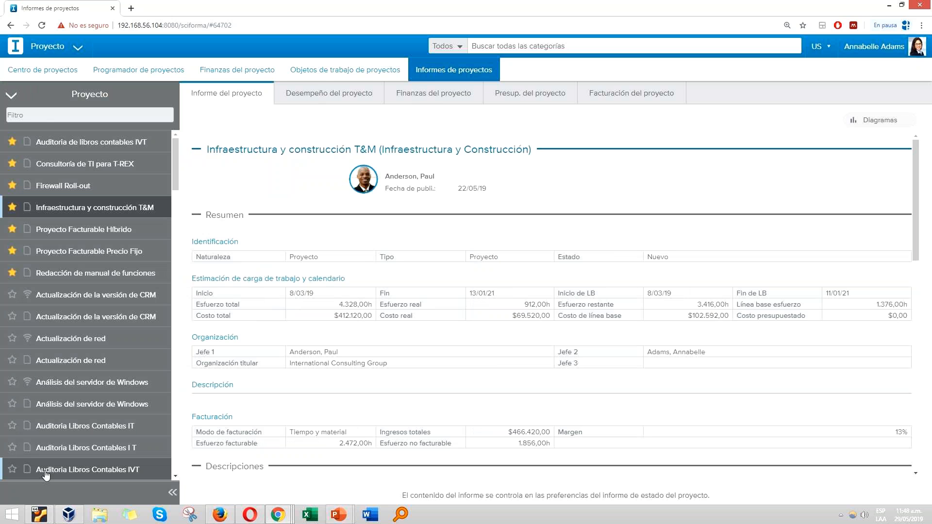
pyautogui.click(95, 168)
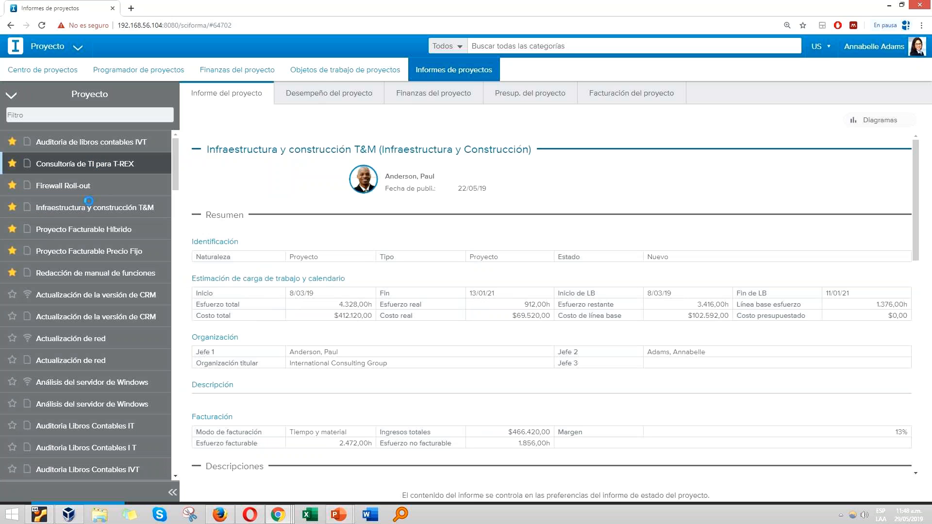
pyautogui.click(64, 71)
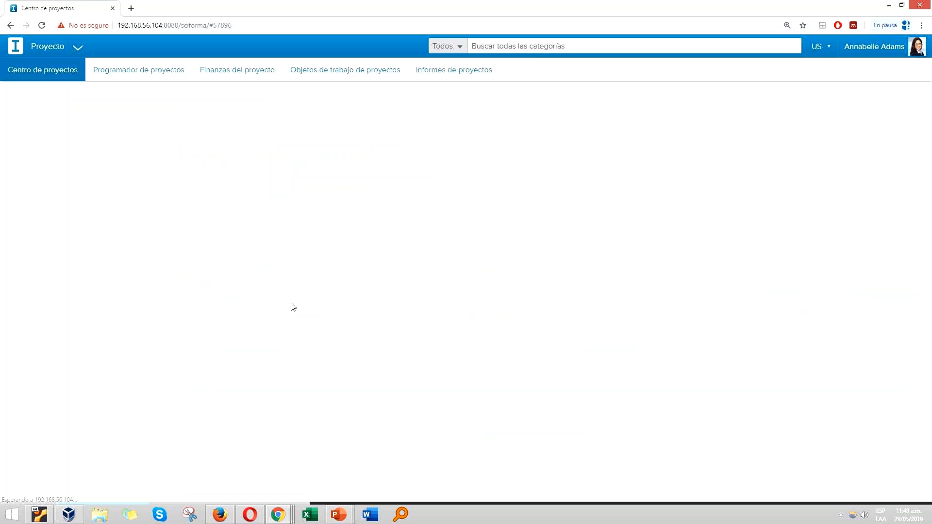
# Step: Examine the T-REX project's definition, from the key facts and image through the stakeholders and dates to the billing mode
pyautogui.scroll(-10, 290, 312)
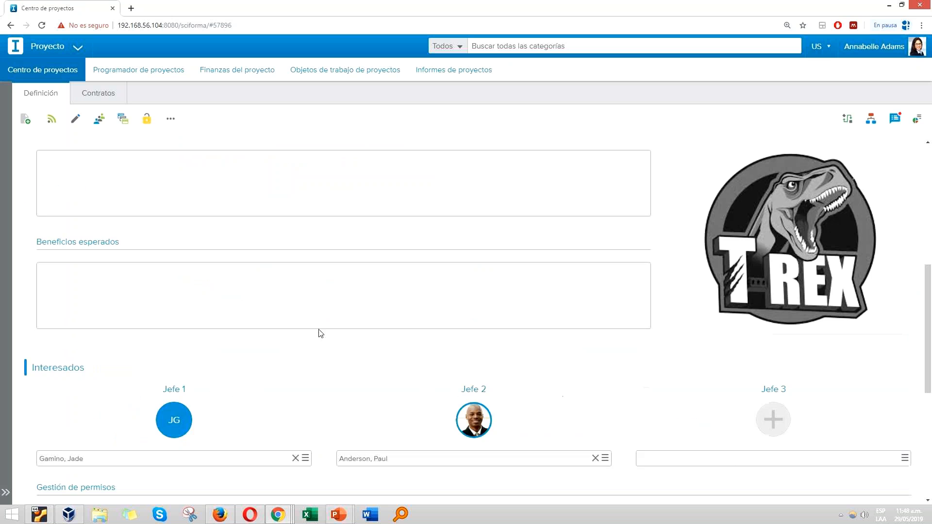
pyautogui.scroll(4, 354, 347)
pyautogui.scroll(6, 737, 309)
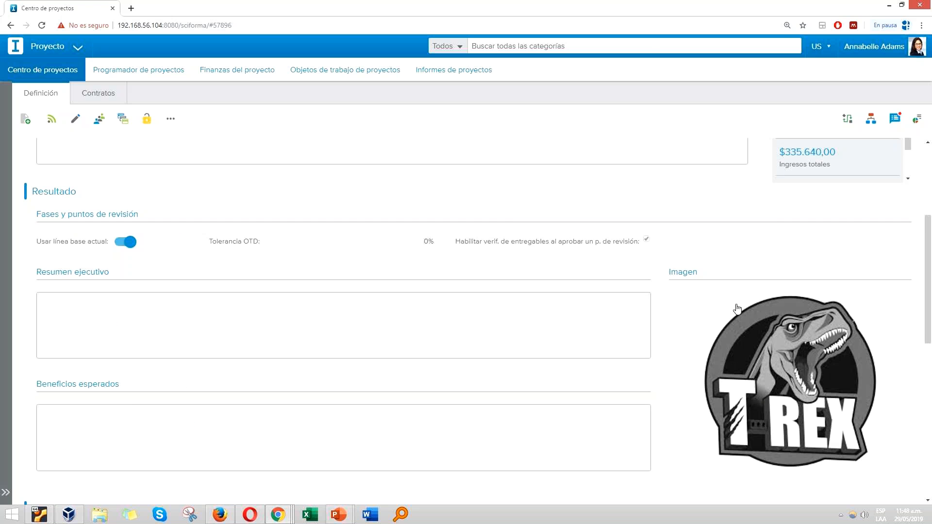
pyautogui.scroll(-5, 735, 315)
pyautogui.scroll(4, 735, 333)
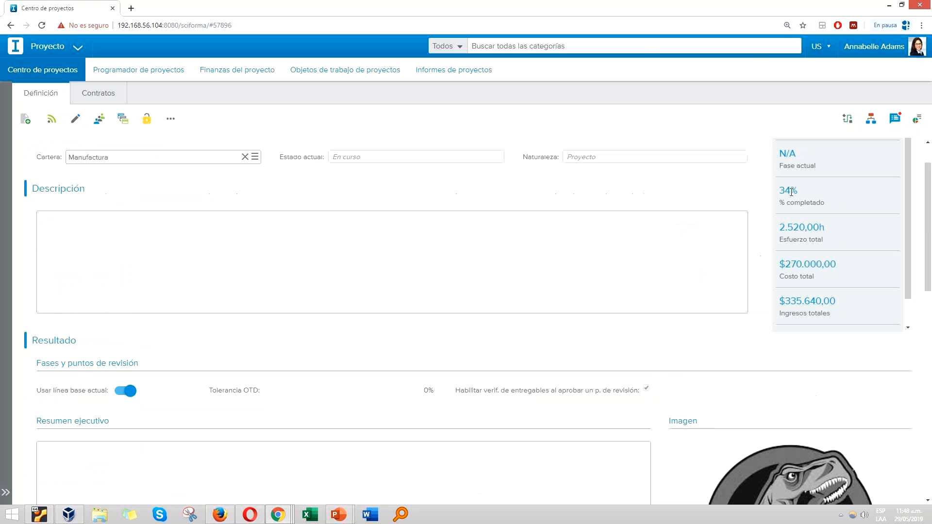
pyautogui.scroll(1, 814, 333)
pyautogui.scroll(-1, 809, 325)
pyautogui.scroll(-3, 753, 392)
pyautogui.scroll(2, 758, 369)
pyautogui.scroll(-6, 760, 365)
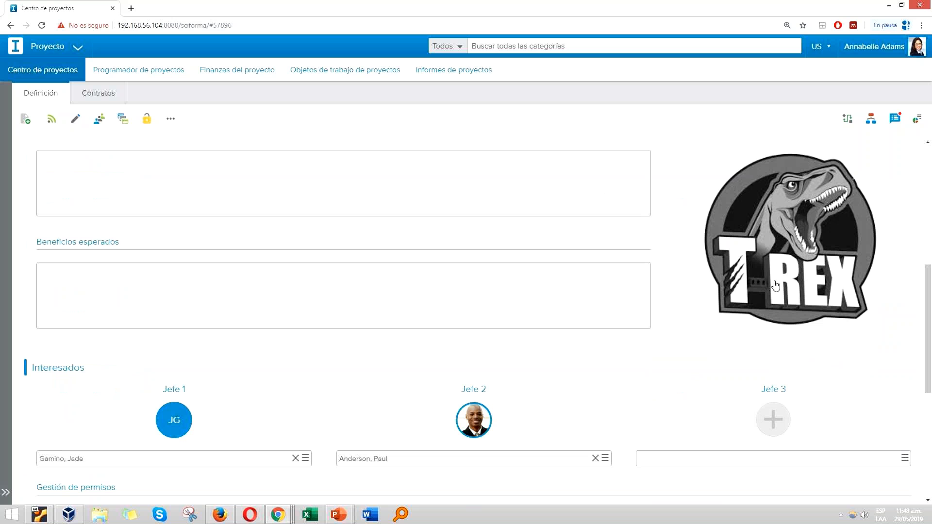
pyautogui.scroll(-4, 753, 243)
pyautogui.scroll(5, 719, 301)
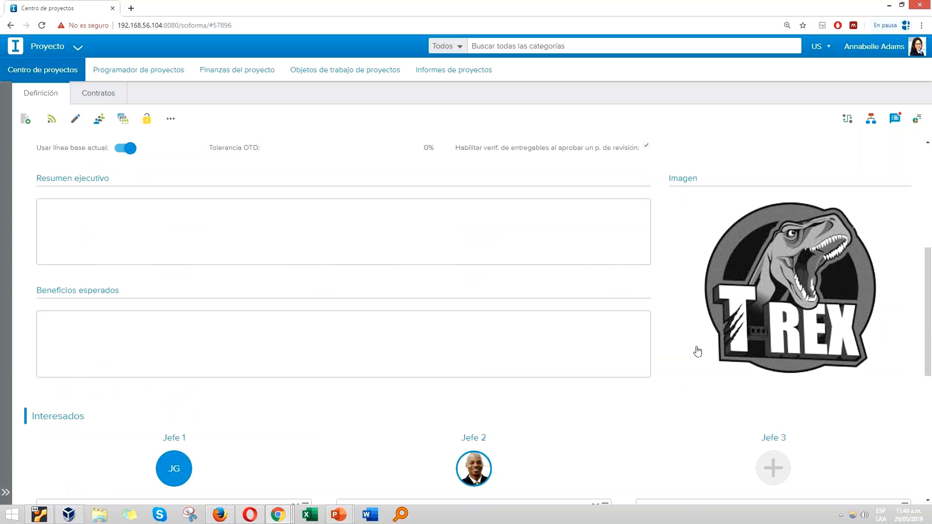
pyautogui.scroll(-7, 688, 354)
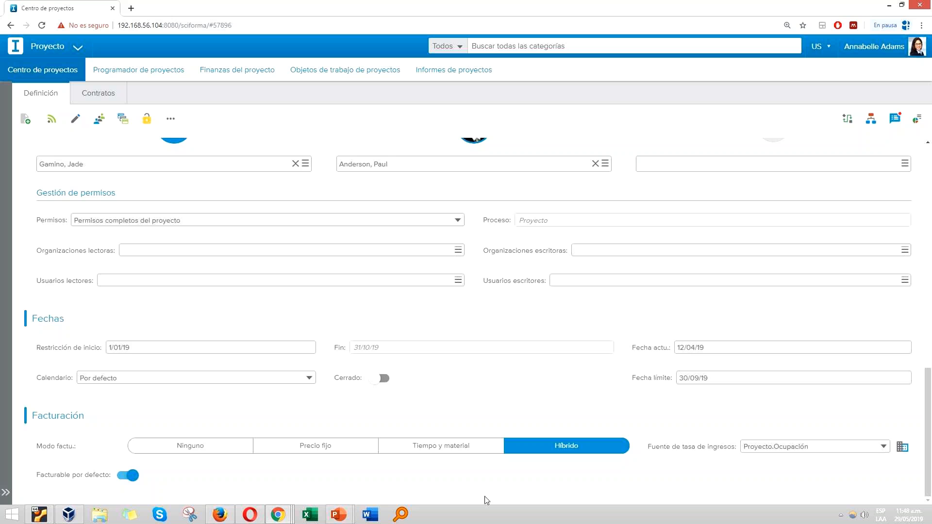
pyautogui.scroll(13, 378, 426)
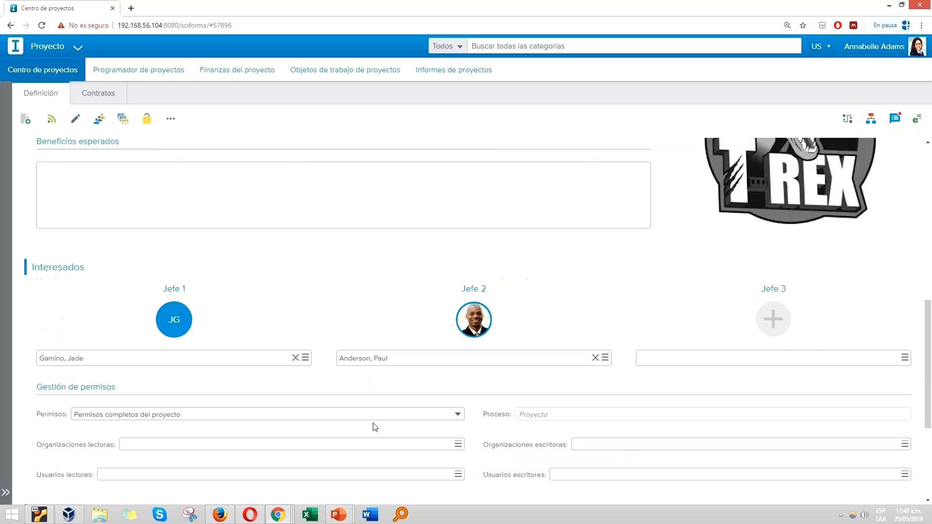
# Step: View the T-REX project's schedule with the task table slightly widened, and open its billing task list
pyautogui.click(119, 75)
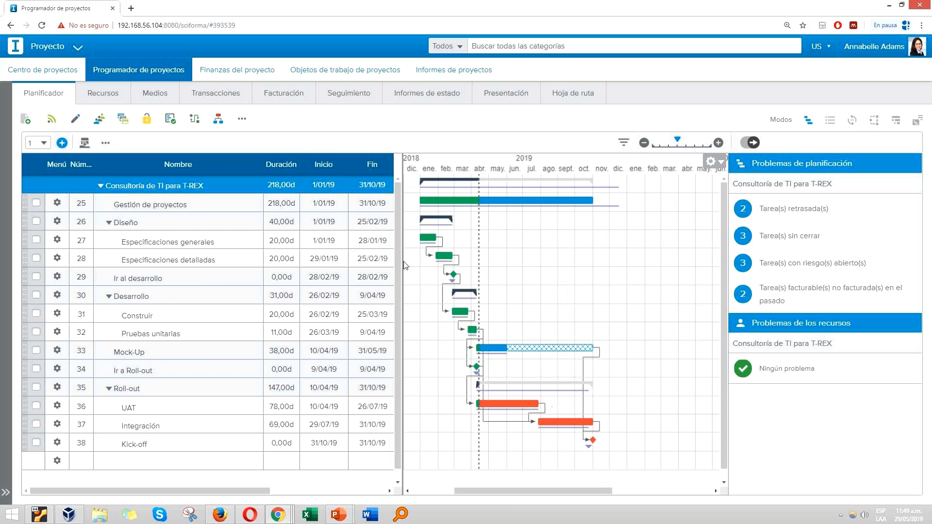
pyautogui.moveTo(402, 267)
pyautogui.mouseDown()
pyautogui.moveTo(616, 268)
pyautogui.moveTo(396, 276)
pyautogui.moveTo(408, 277)
pyautogui.mouseUp()
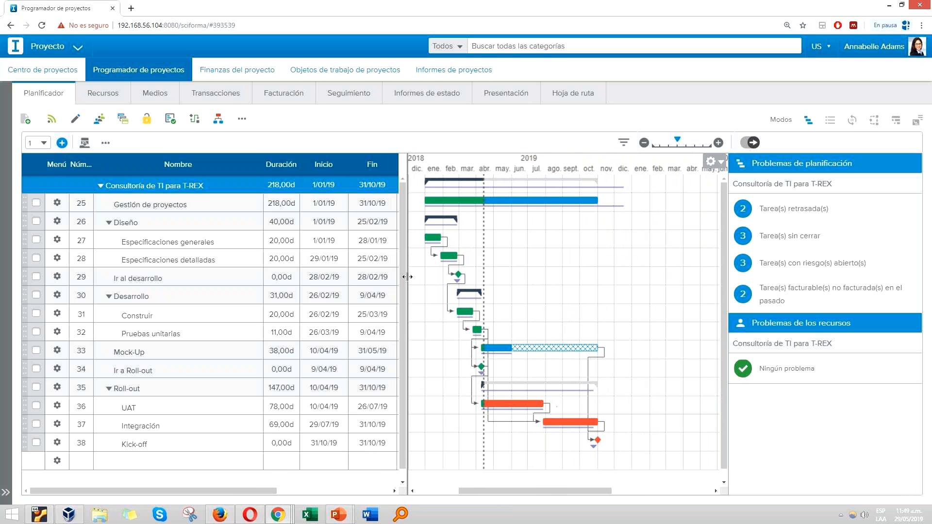
pyautogui.click(270, 97)
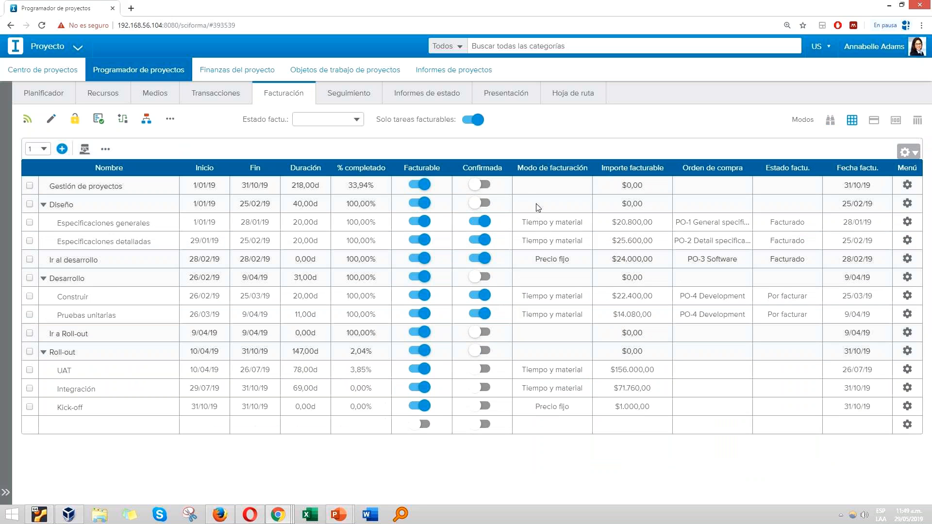
# Step: Set the Ir a Roll-out task's billing mode to Precio fijo and its billable amount to $12.500,00
pyautogui.click(561, 223)
pyautogui.click(546, 359)
pyautogui.click(565, 334)
pyautogui.click(569, 333)
pyautogui.click(547, 371)
pyautogui.click(636, 334)
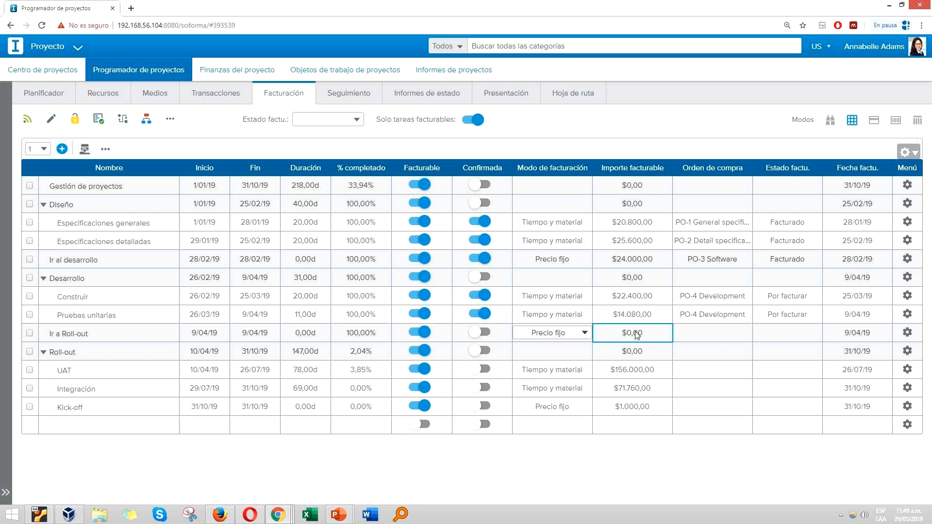
pyautogui.write('12.500')
pyautogui.click(680, 332)
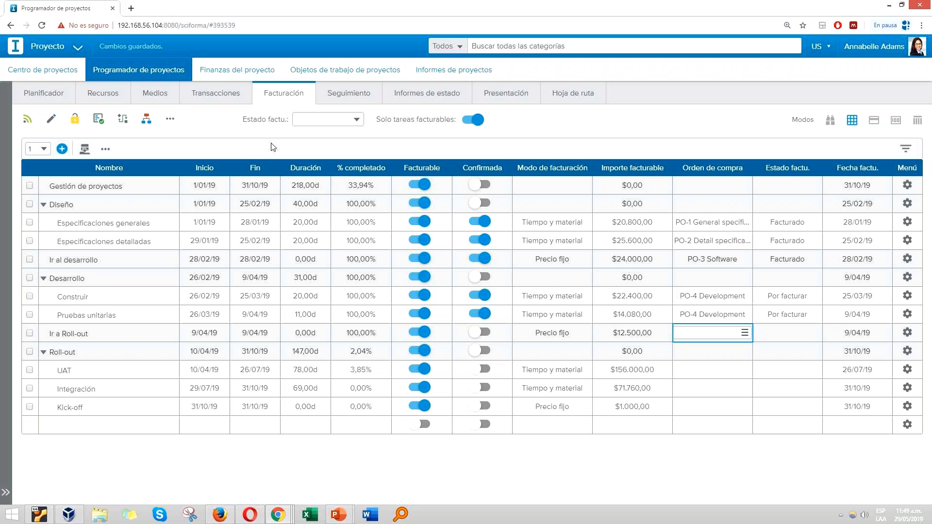
# Step: Open the T-REX project's billing report and examine its summary, revenue-versus-cost charts and purchase orders
pyautogui.click(476, 73)
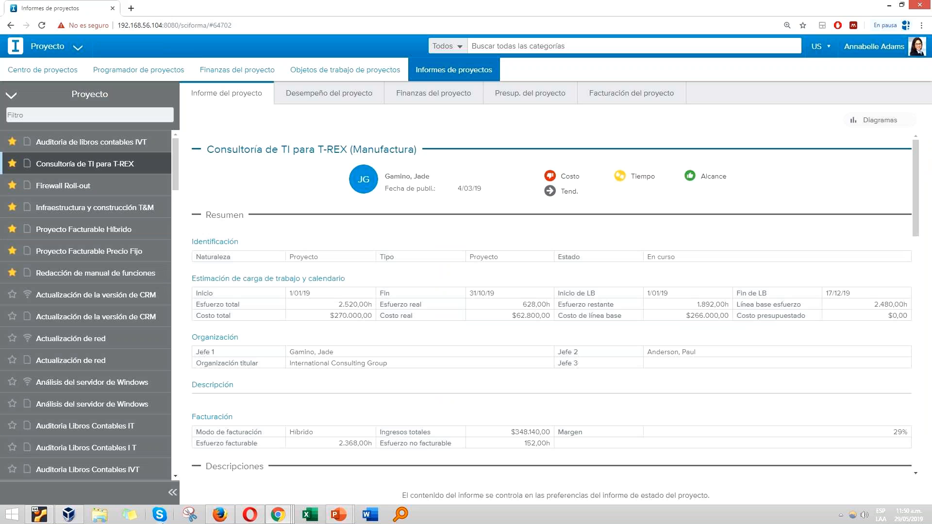
pyautogui.click(172, 494)
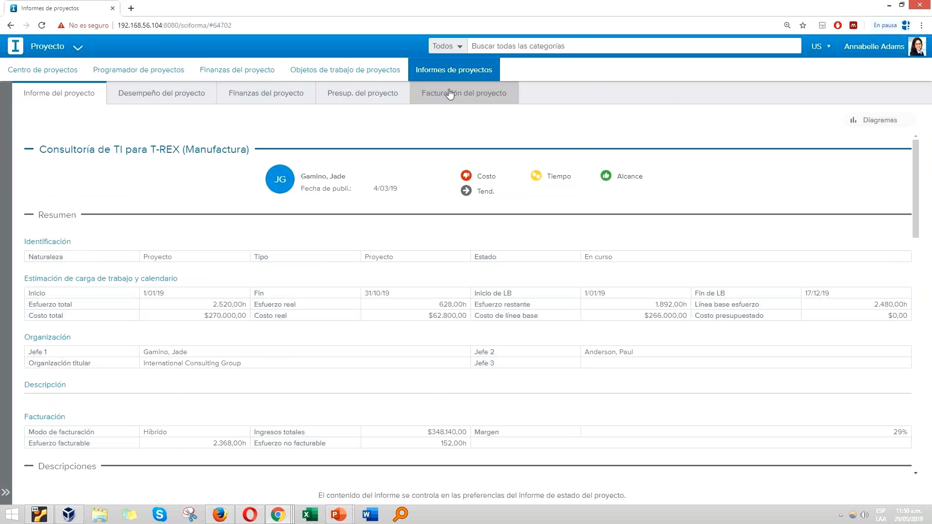
pyautogui.click(464, 93)
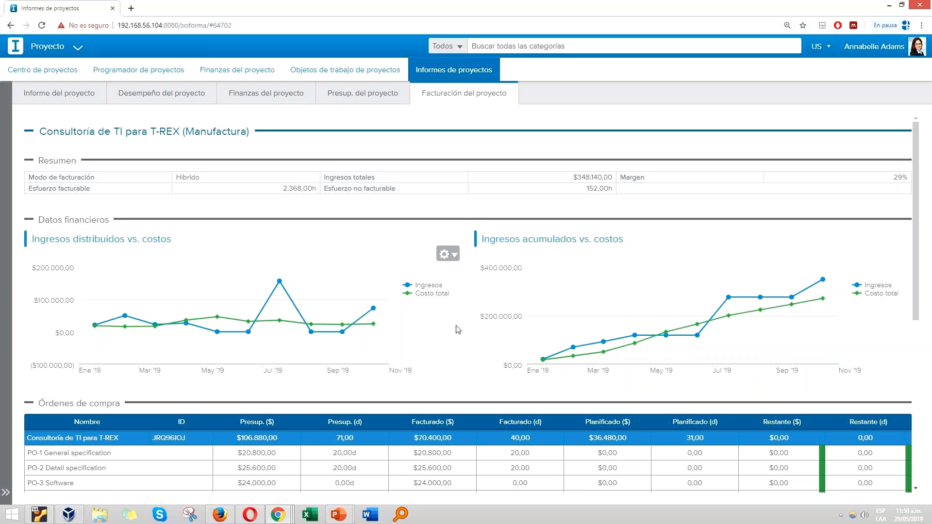
pyautogui.moveTo(177, 177); pyautogui.dragTo(211, 187)
pyautogui.click(212, 188)
pyautogui.doubleClick(898, 178)
pyautogui.scroll(-1, 291, 272)
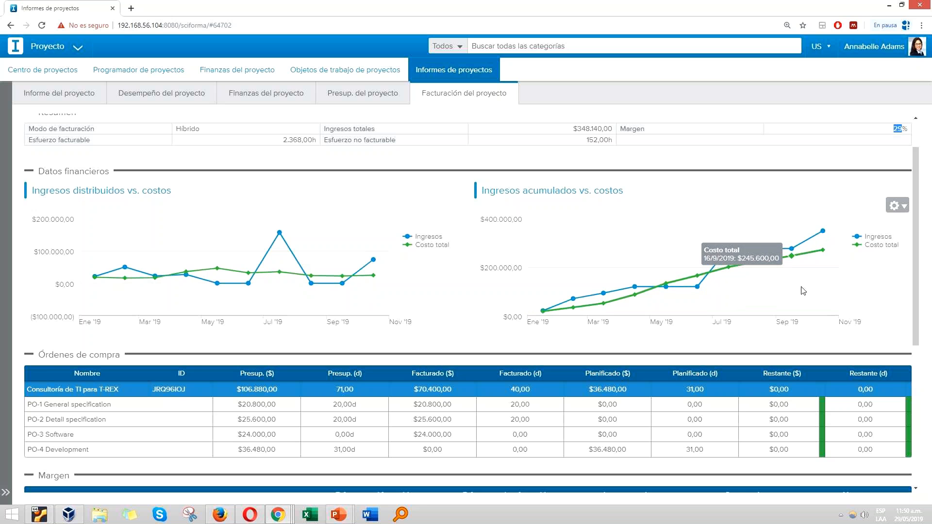
pyautogui.scroll(-3, 335, 276)
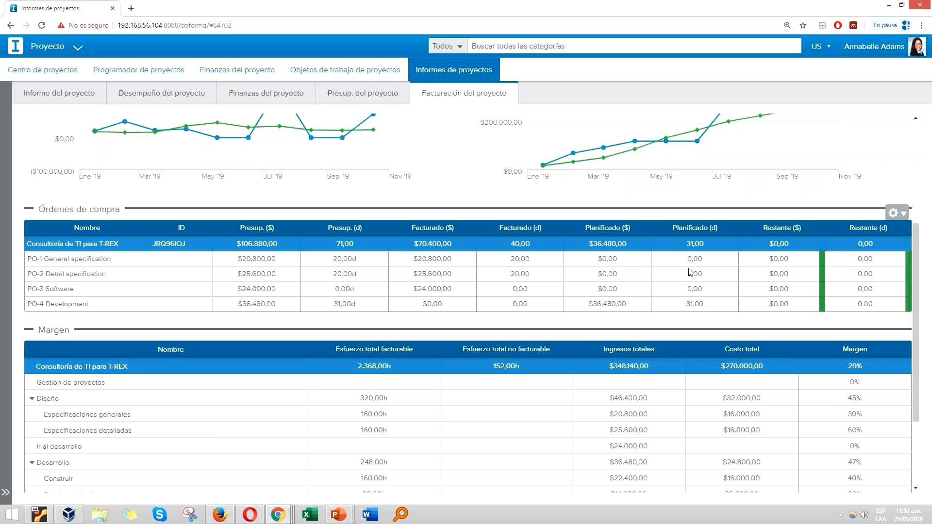
# Step: Examine the Margen table by task, focusing on Especificaciones detalladas, Integración and Mock-Up, and return to the report's start
pyautogui.scroll(-3, 631, 369)
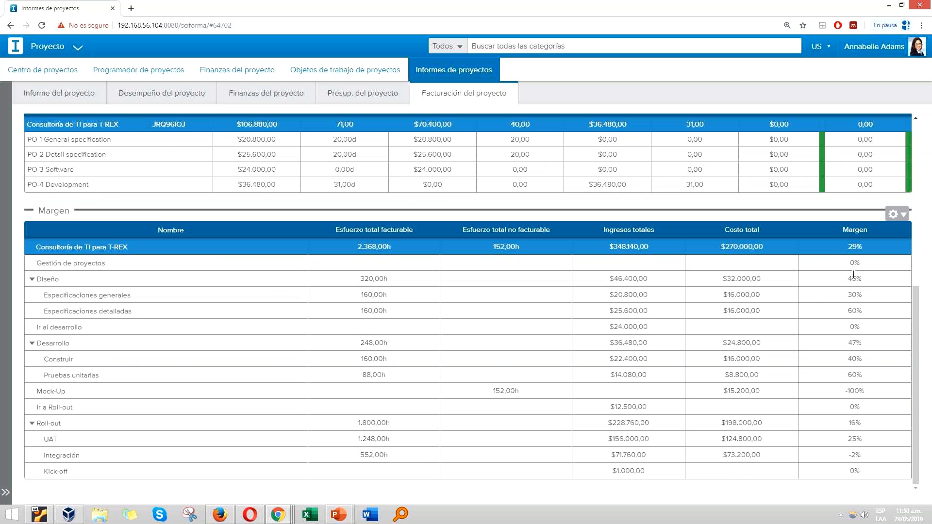
pyautogui.moveTo(848, 312); pyautogui.dragTo(859, 309)
pyautogui.moveTo(849, 456); pyautogui.dragTo(885, 451)
pyautogui.moveTo(468, 394); pyautogui.dragTo(643, 394)
pyautogui.click(860, 385)
pyautogui.scroll(7, 857, 393)
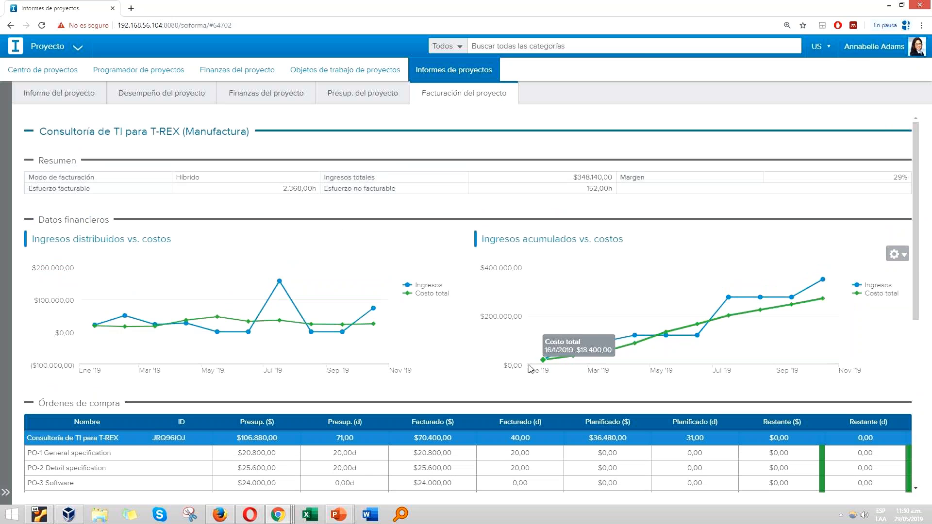
# Step: Switch to the Opera window showing Centro de carteras and open the portfolio reports
pyautogui.hotkey('alt', 'Tab')
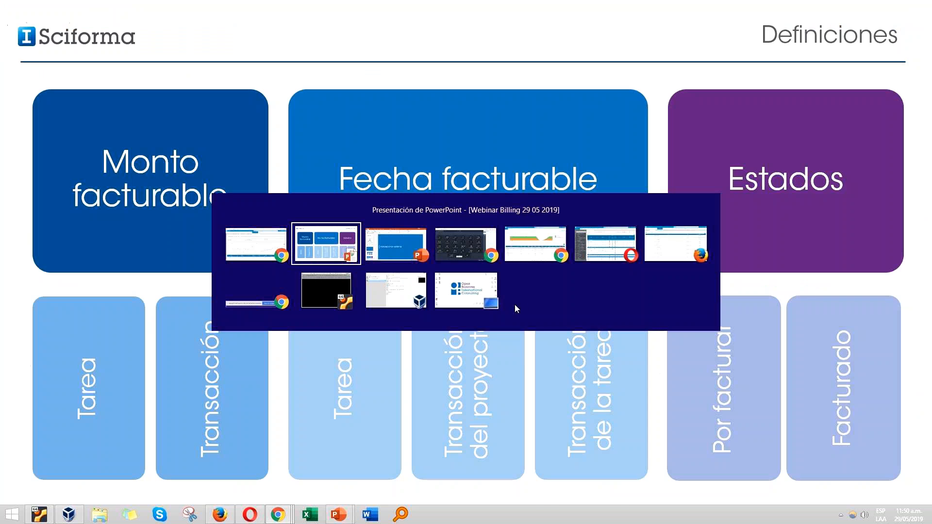
pyautogui.moveTo(676, 238)
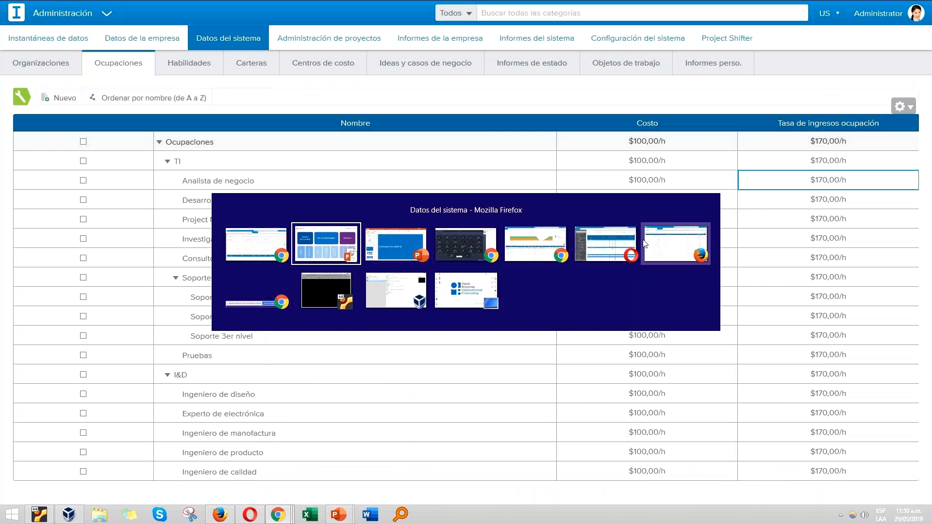
pyautogui.click(605, 244)
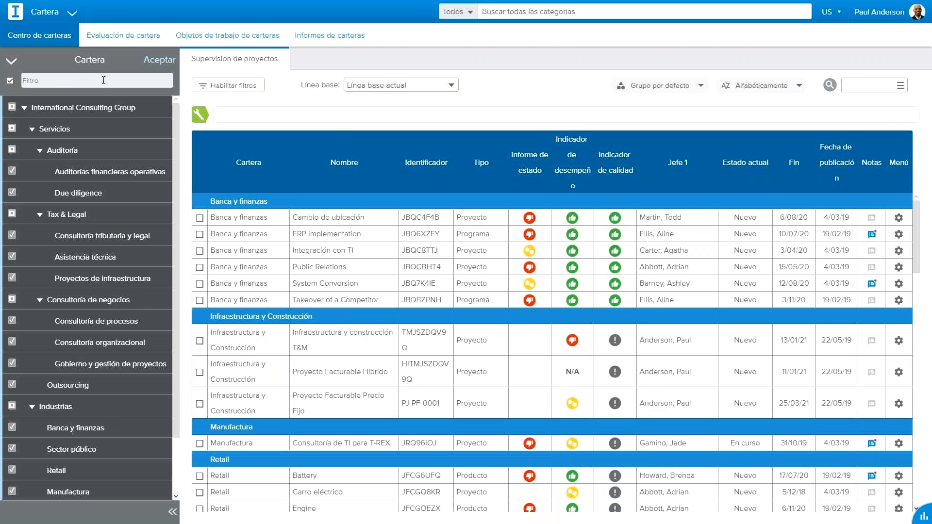
pyautogui.click(172, 513)
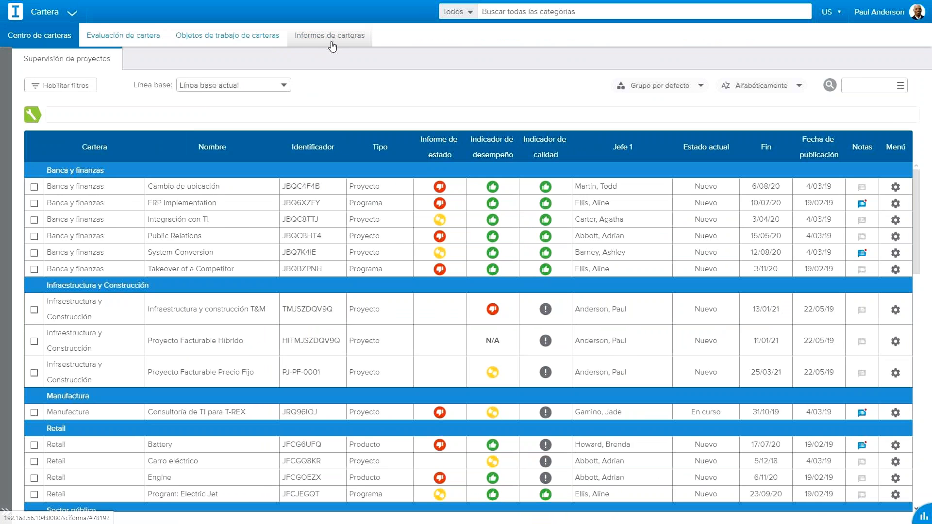
pyautogui.click(336, 38)
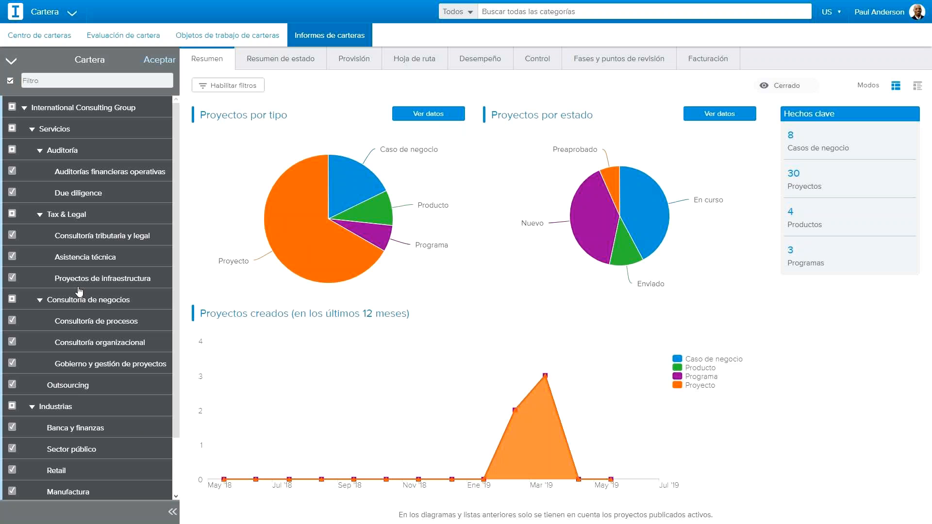
# Step: Hide the portfolio selector and examine the Hoja de ruta report with its timeline moved to 2018
pyautogui.click(172, 512)
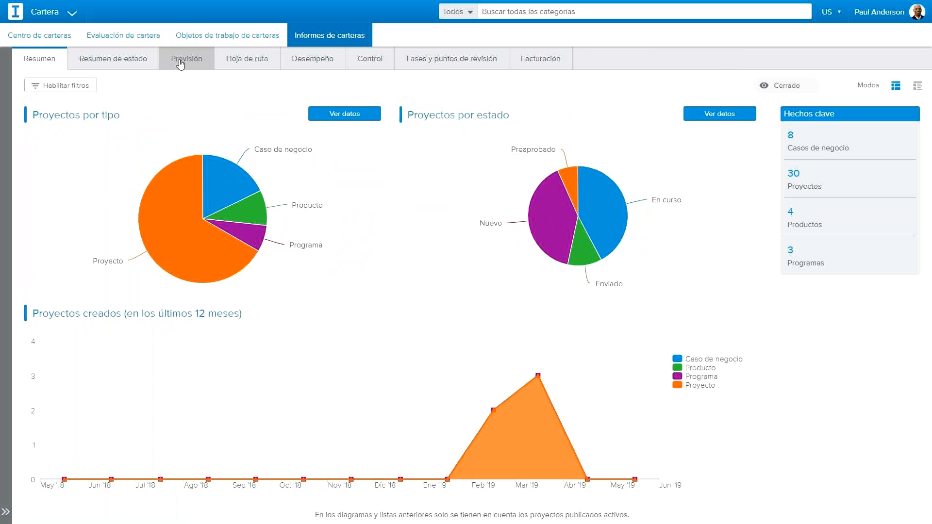
pyautogui.click(262, 57)
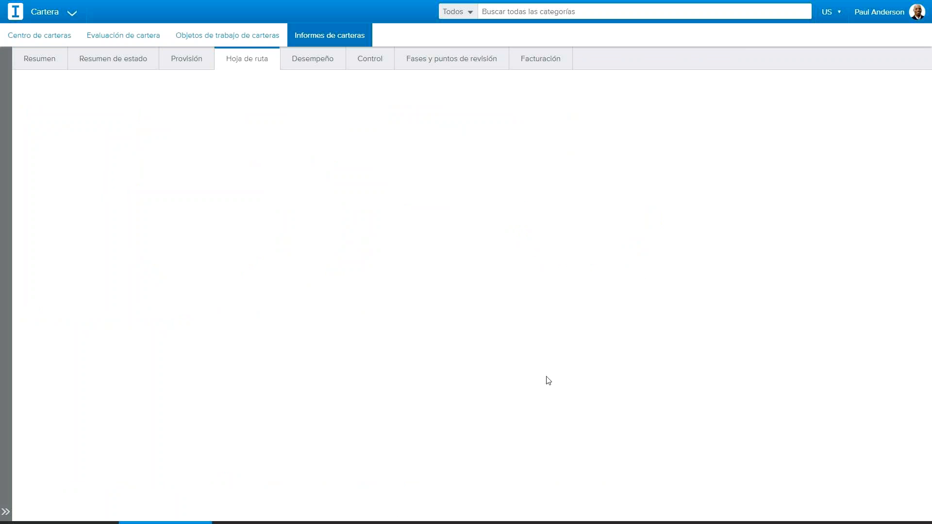
pyautogui.moveTo(711, 491); pyautogui.dragTo(593, 493)
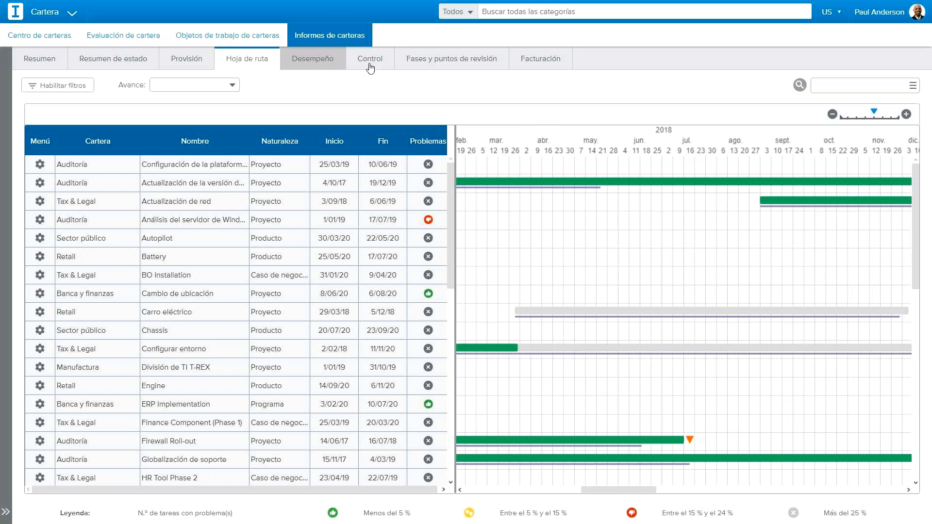
# Step: Open the portfolio's Facturación report and set it to show 12 monthly intervals
pyautogui.click(554, 60)
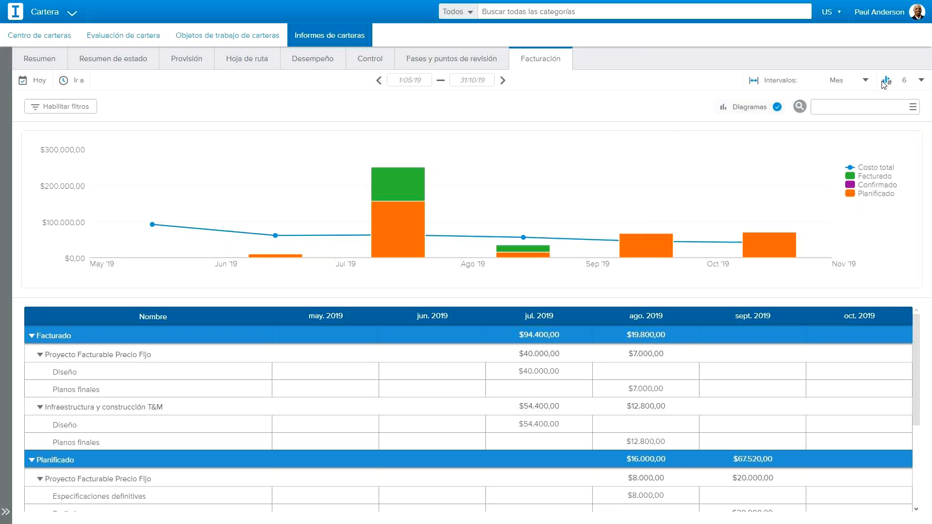
pyautogui.click(922, 82)
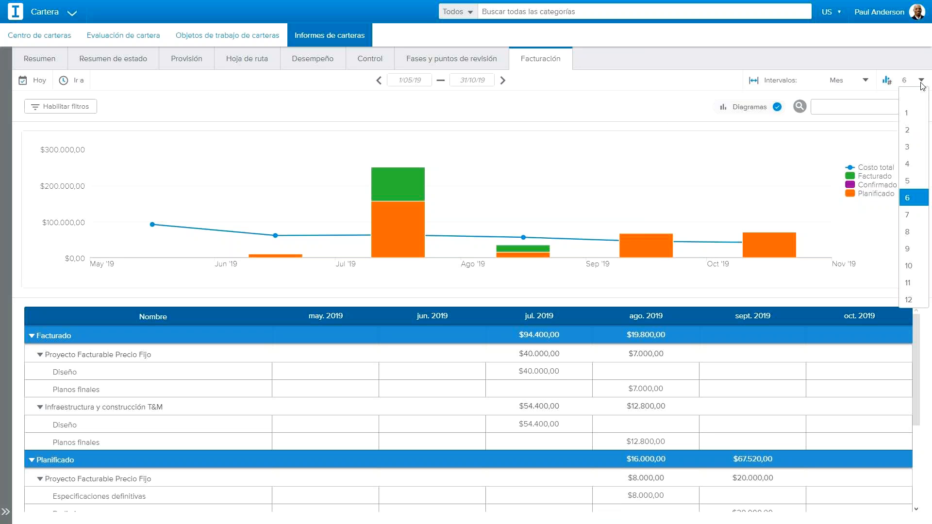
pyautogui.click(910, 301)
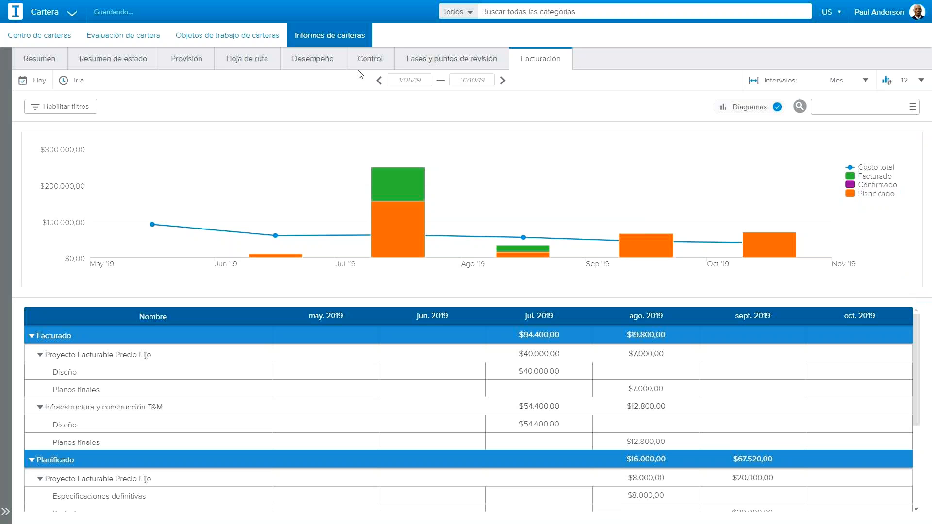
pyautogui.moveTo(453, 236)
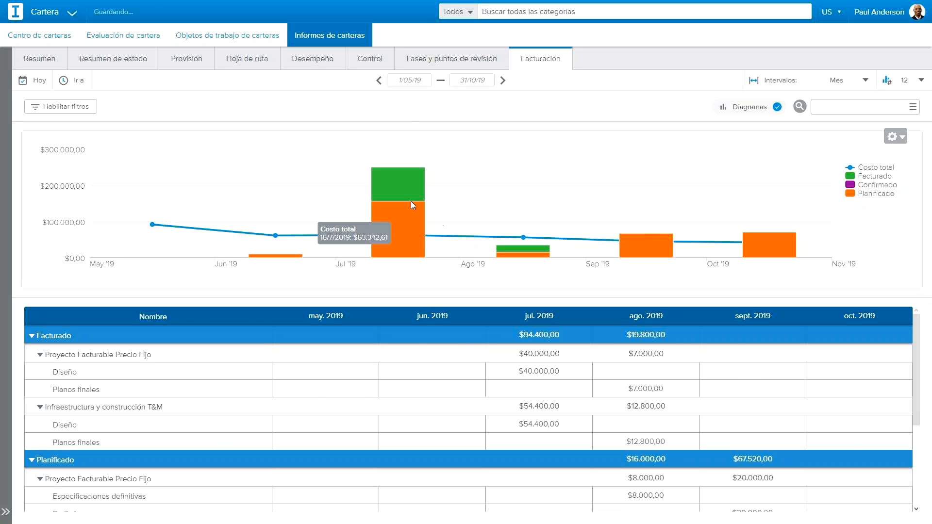
# Step: Examine the portfolio billing for May 2018 to April 2019 and return to the period 1/05/19 to 30/04/20
pyautogui.click(378, 80)
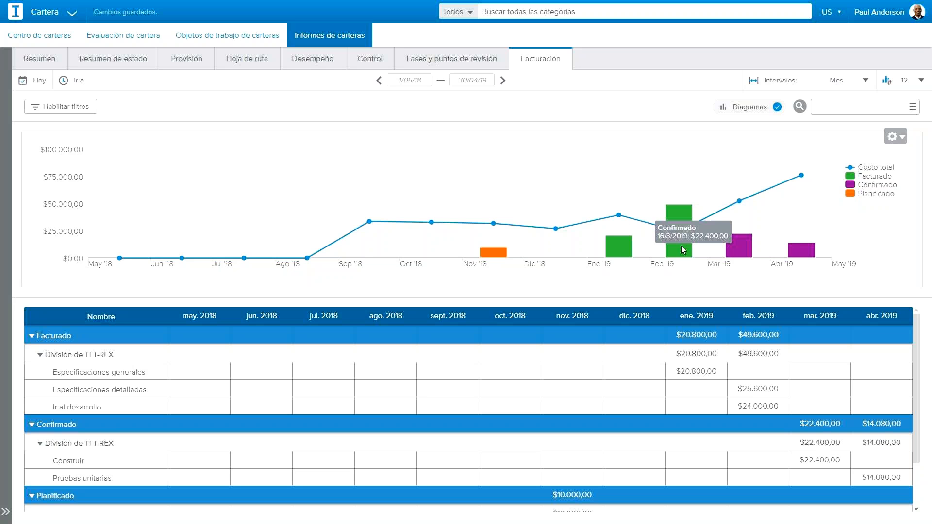
pyautogui.click(504, 81)
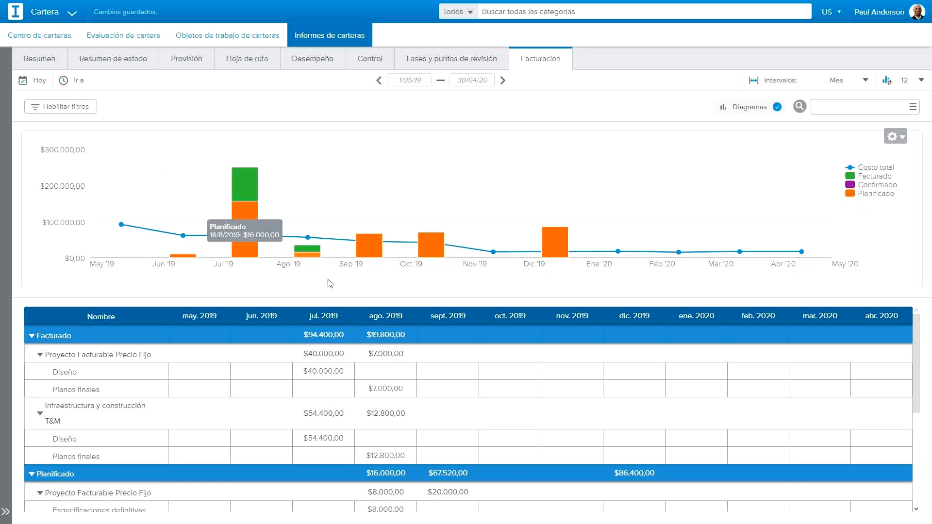
pyautogui.scroll(-3, 407, 391)
pyautogui.scroll(3, 407, 391)
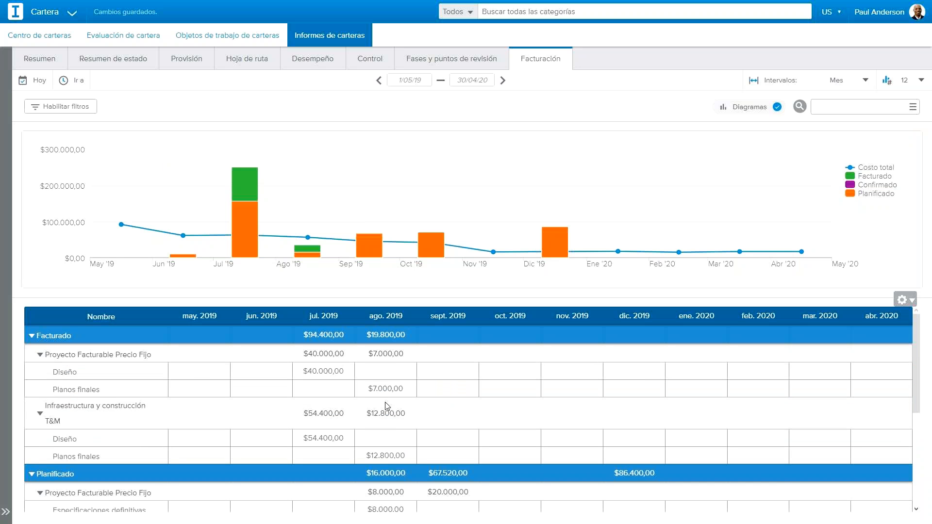
pyautogui.scroll(-2, 116, 389)
pyautogui.scroll(2, 52, 373)
# Step: Examine the Facturado and Planificado amounts by project in the billing table, down to the Total row
pyautogui.moveTo(71, 355); pyautogui.dragTo(120, 358)
pyautogui.moveTo(66, 405); pyautogui.dragTo(82, 422)
pyautogui.click(105, 421)
pyautogui.scroll(-3, 107, 425)
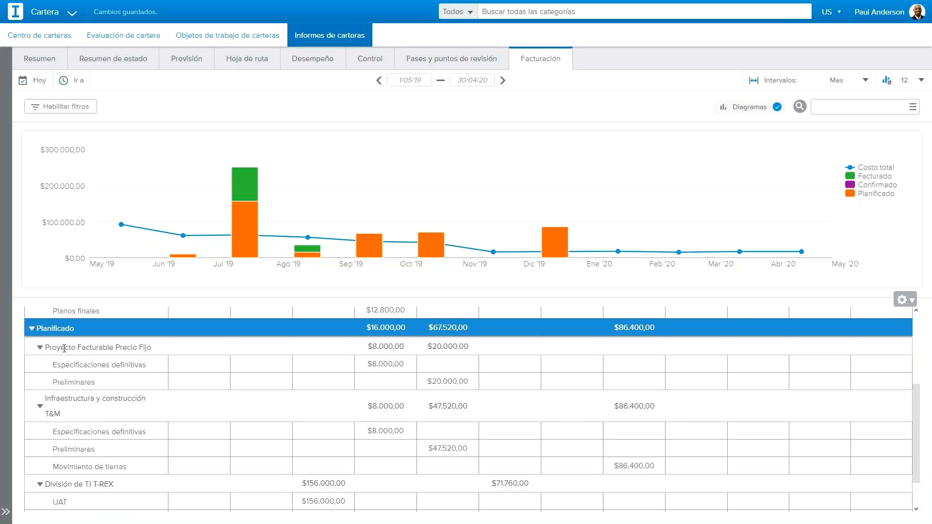
pyautogui.scroll(-1, 79, 418)
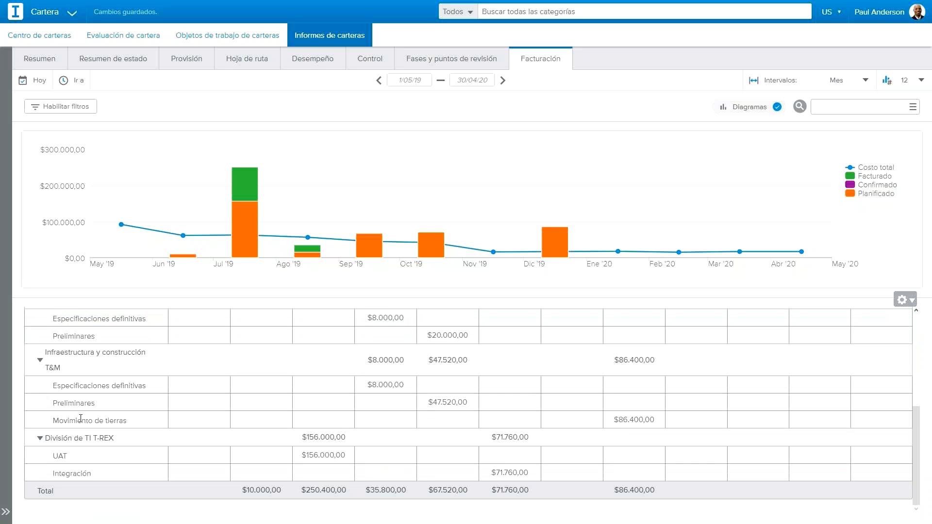
pyautogui.scroll(1, 80, 419)
pyautogui.scroll(-1, 81, 419)
pyautogui.scroll(4, 636, 487)
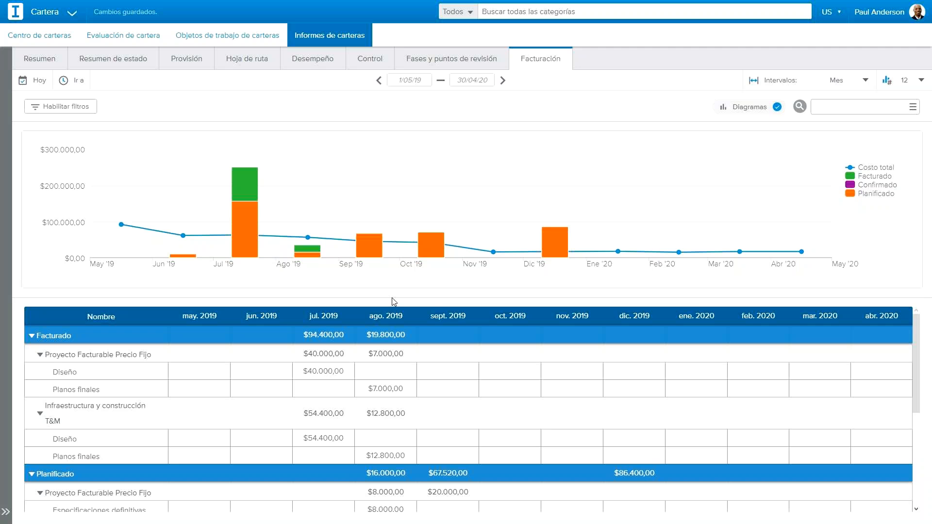
# Step: Switch to the PowerPoint window with the Webinar Billing 29 05 2019 presentation
pyautogui.hotkey('alt', 'Tab')
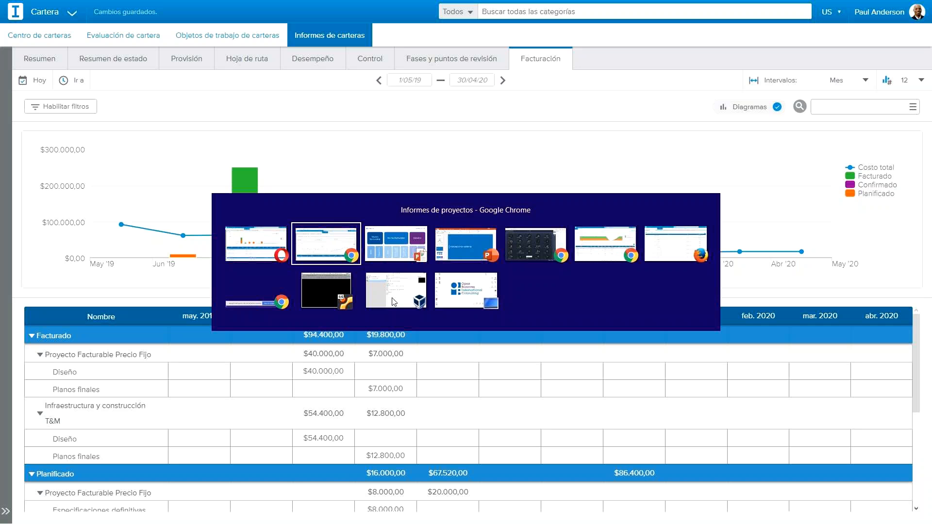
pyautogui.click(456, 260)
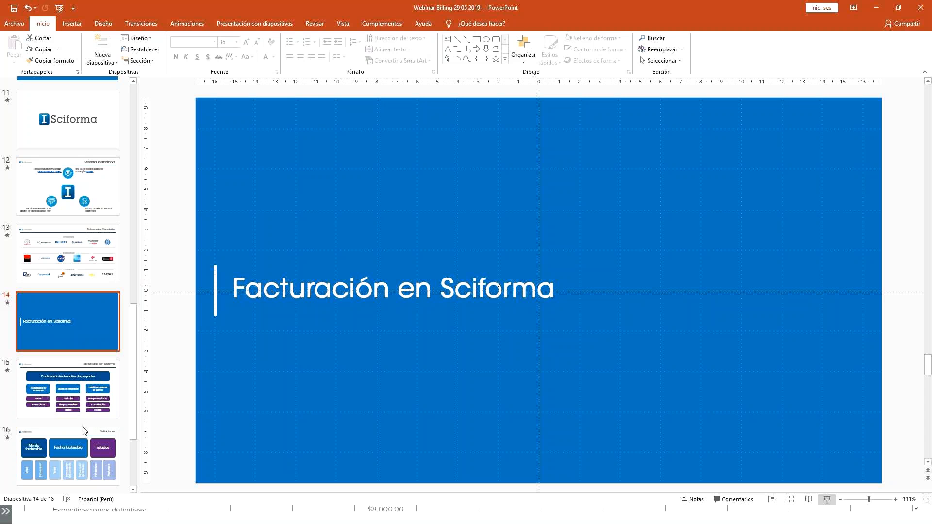
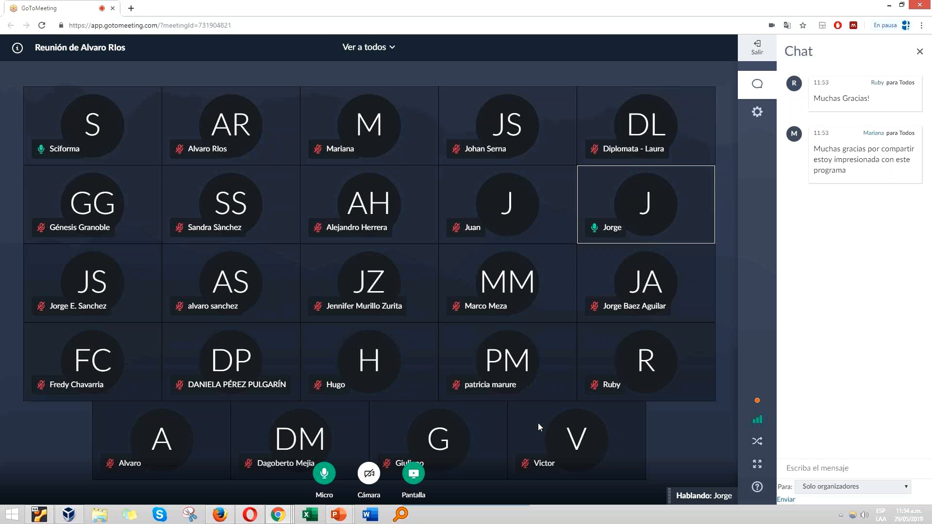
# Step: Switch to the Informes de proyectos window and examine the purchase orders and margins of Consultoría de TI para T-REX
pyautogui.moveTo(275, 518)
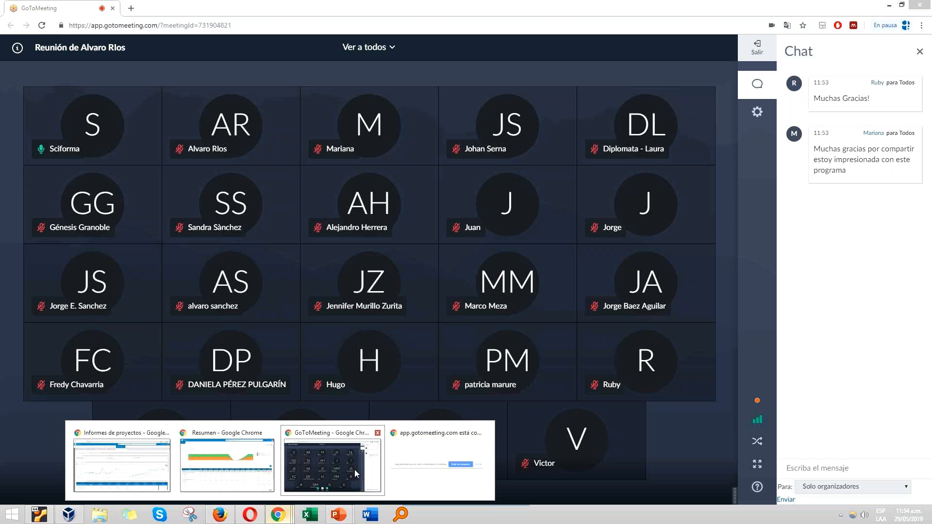
pyautogui.click(235, 466)
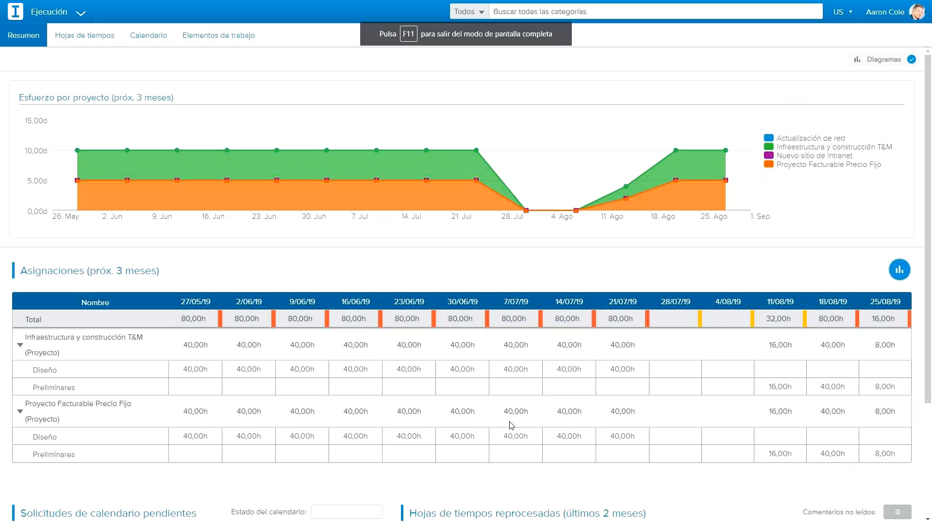
pyautogui.hotkey('alt', 'Tab')
pyautogui.press('Tab')
pyautogui.press('Tab')
pyautogui.press('Tab')
pyautogui.press('Tab')
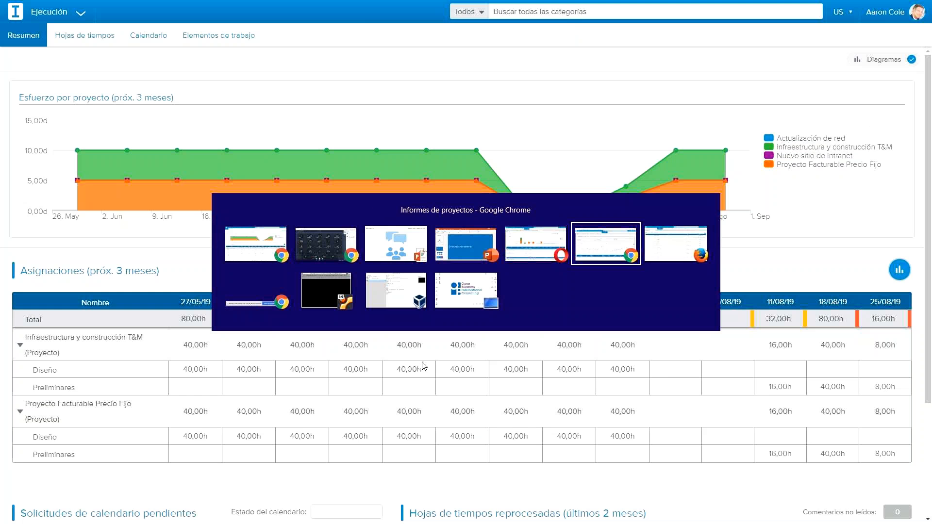
pyautogui.scroll(-7, 658, 295)
pyautogui.scroll(1, 566, 263)
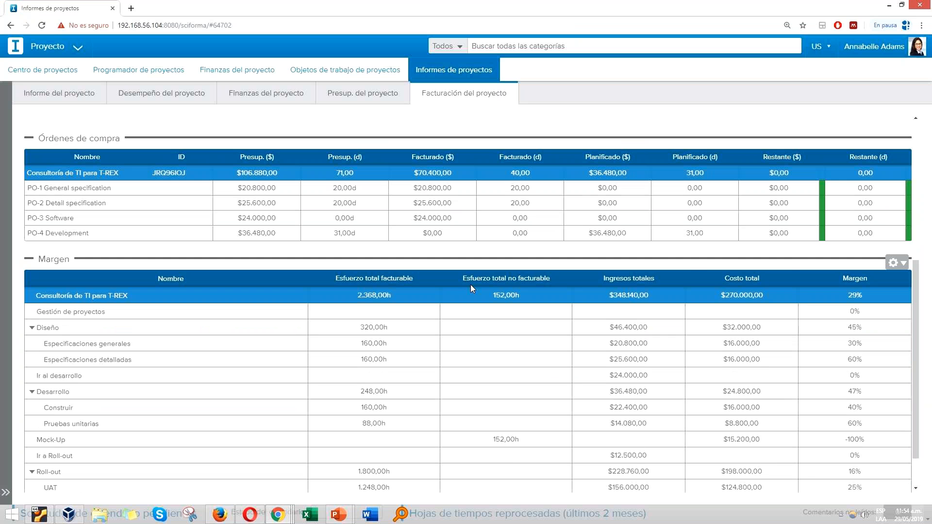
pyautogui.scroll(5, 470, 285)
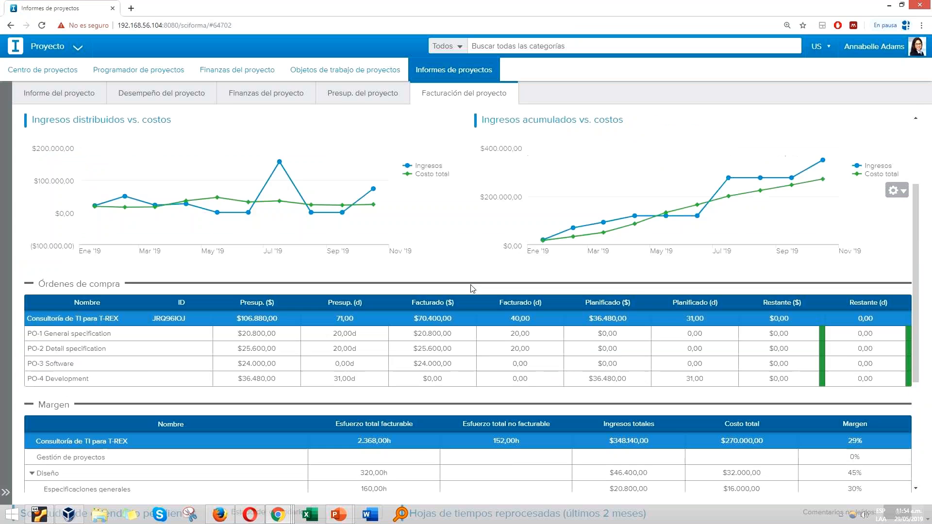
pyautogui.scroll(-4, 471, 291)
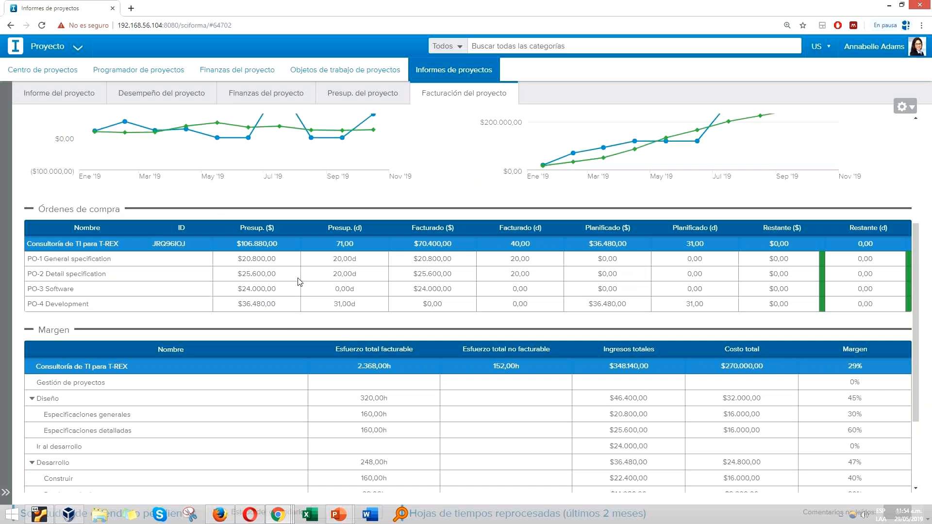
# Step: Switch to the portfolio's Facturación report, inspect the billing bars, and return to the period 1/05/19 to 30/04/20
pyautogui.click(251, 515)
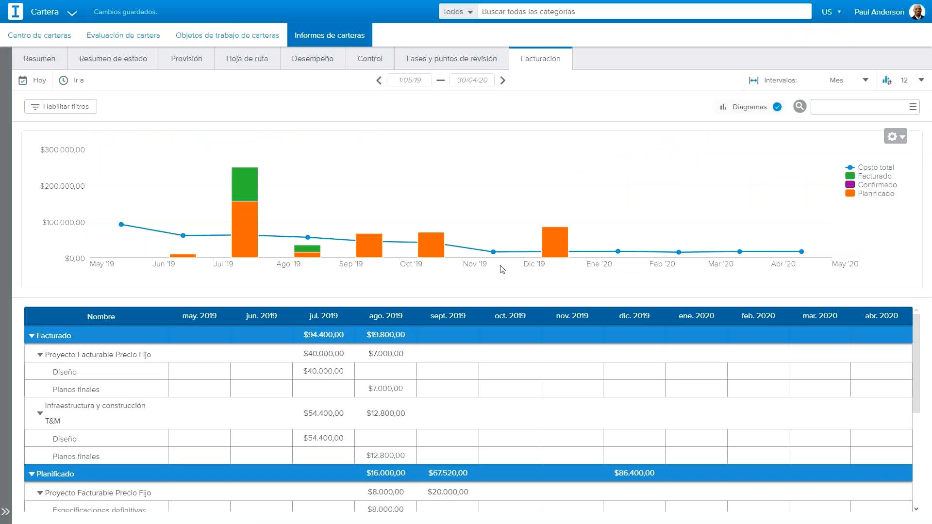
pyautogui.moveTo(424, 252)
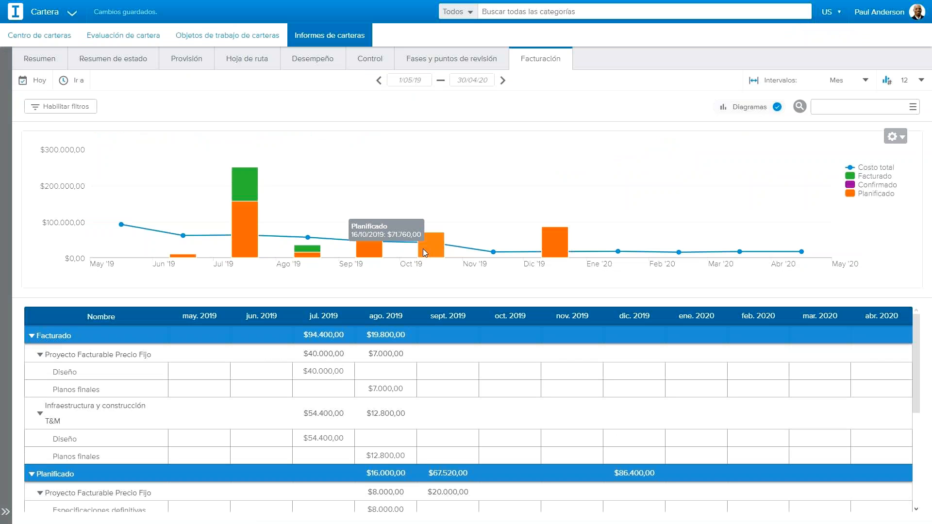
pyautogui.moveTo(248, 197)
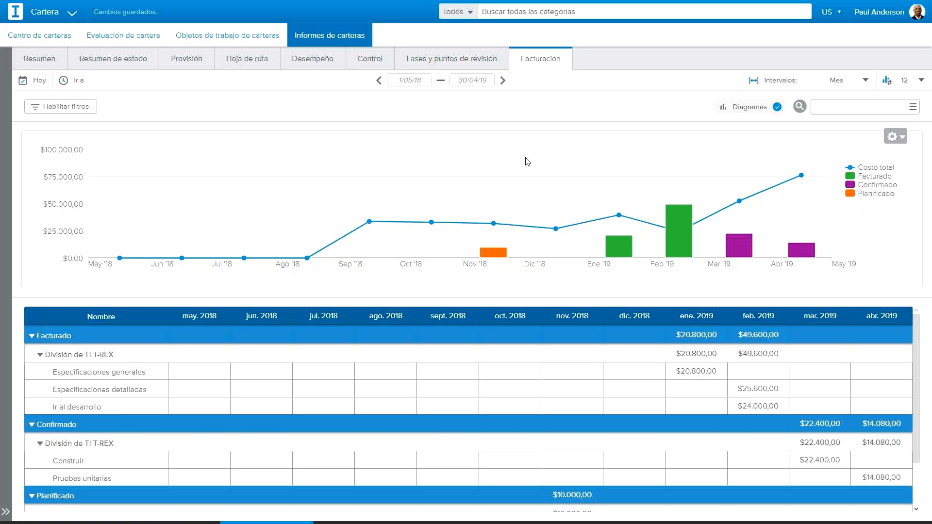
pyautogui.click(504, 80)
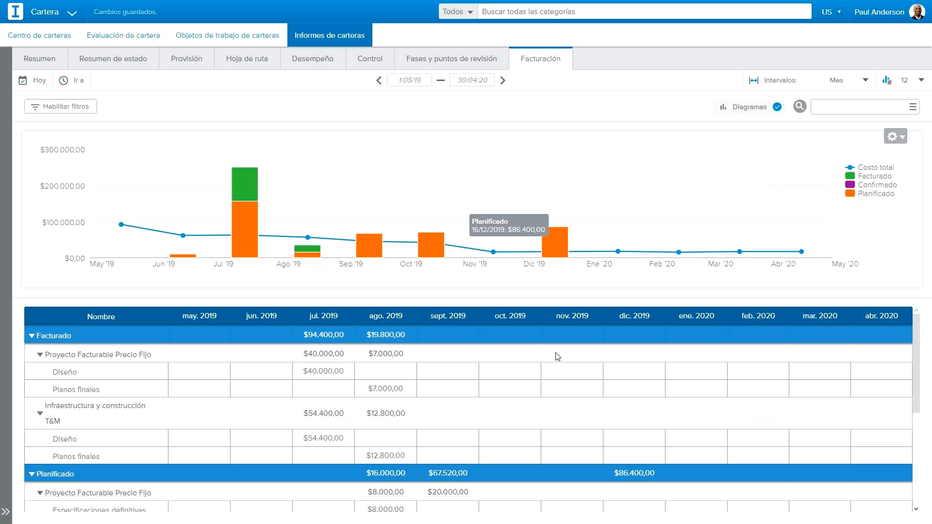
# Step: Examine the planned billing in the portfolio table, highlighting the Movimiento de tierras task of Infraestructura y construcción T&M
pyautogui.scroll(-4, 558, 351)
pyautogui.scroll(4, 550, 418)
pyautogui.scroll(-4, 525, 408)
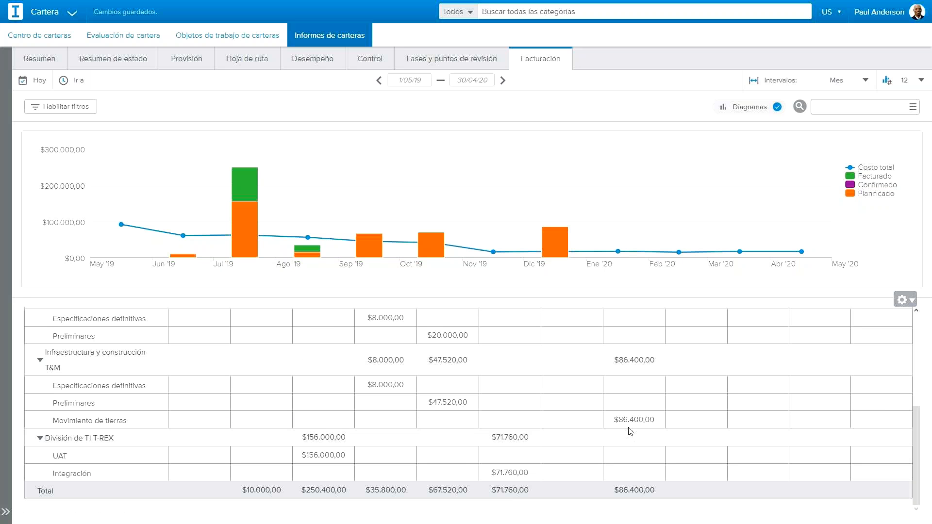
pyautogui.moveTo(54, 423); pyautogui.dragTo(127, 423)
pyautogui.scroll(3, 626, 394)
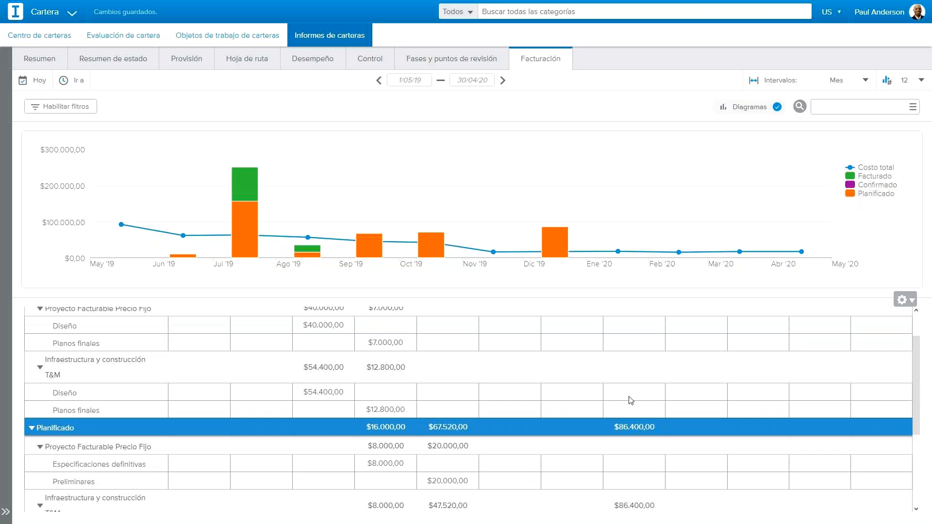
pyautogui.scroll(2, 631, 400)
pyautogui.scroll(-6, 631, 400)
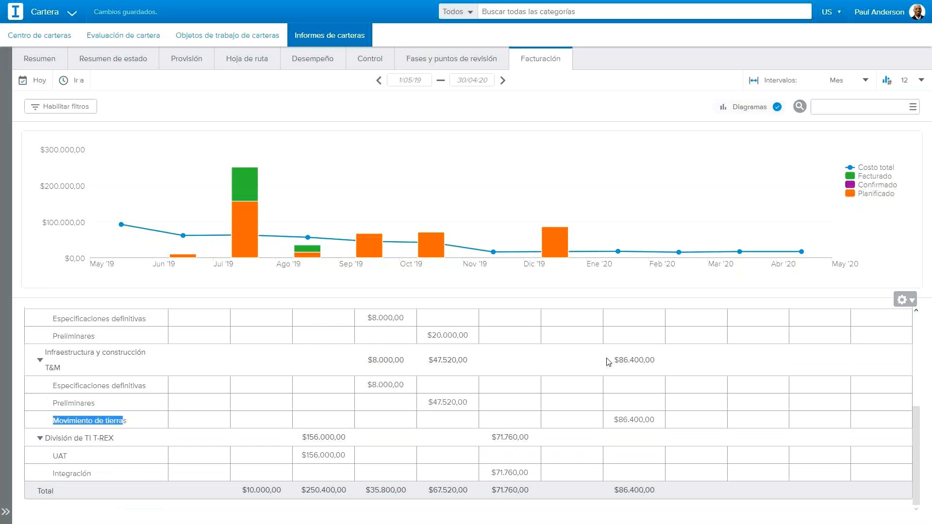
pyautogui.scroll(6, 598, 384)
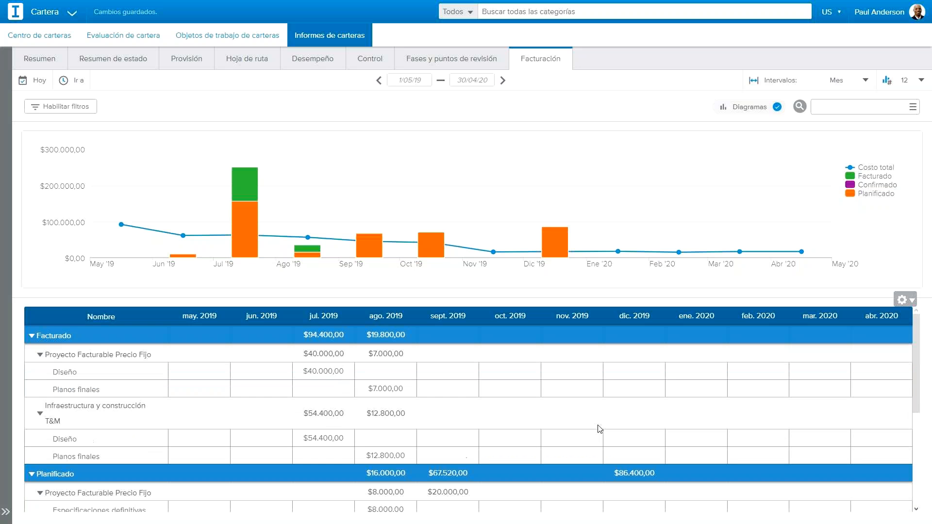
pyautogui.scroll(-6, 599, 428)
# Step: Compare the September 2019 planned amounts for Preliminares in Proyecto Facturable Precio Fijo and Infraestructura y construcción T&M
pyautogui.scroll(4, 450, 367)
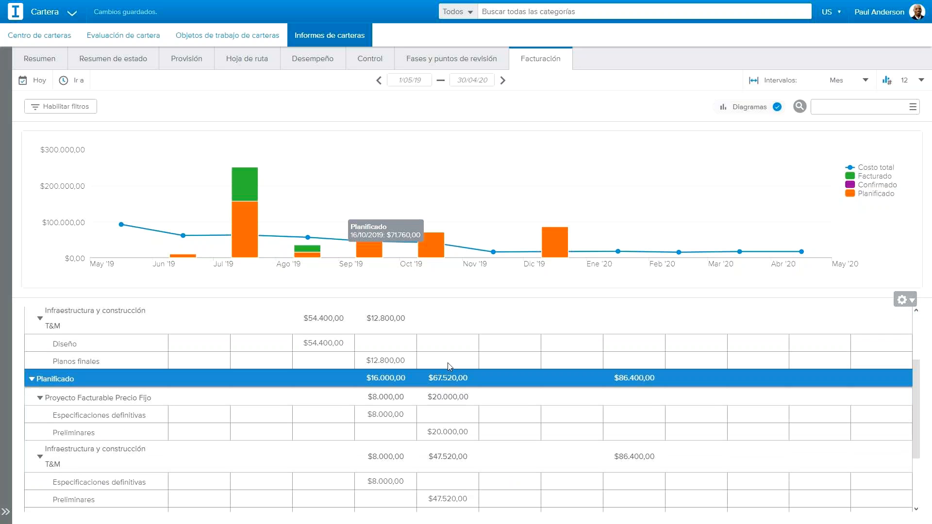
pyautogui.scroll(4, 441, 364)
pyautogui.scroll(-6, 441, 364)
pyautogui.scroll(4, 443, 359)
pyautogui.scroll(4, 445, 359)
pyautogui.scroll(-4, 447, 449)
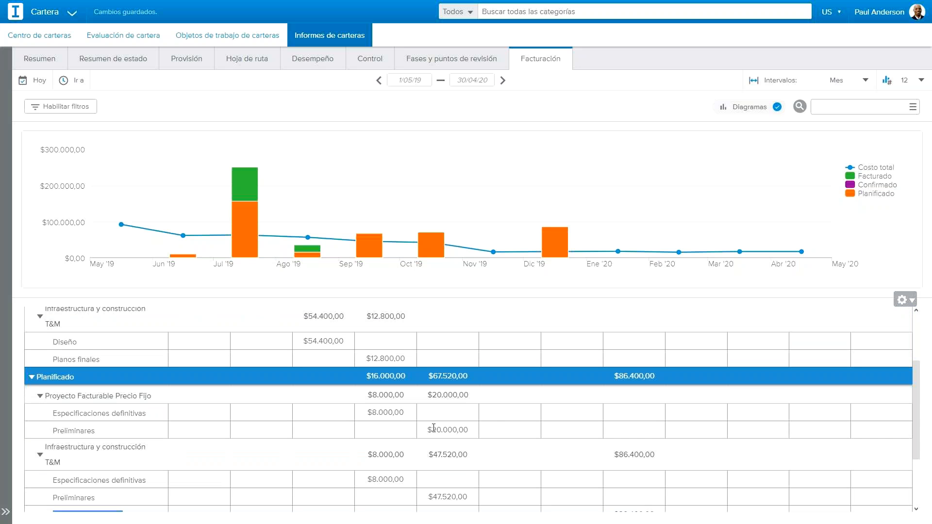
pyautogui.moveTo(427, 430); pyautogui.dragTo(464, 430)
pyautogui.scroll(-2, 410, 351)
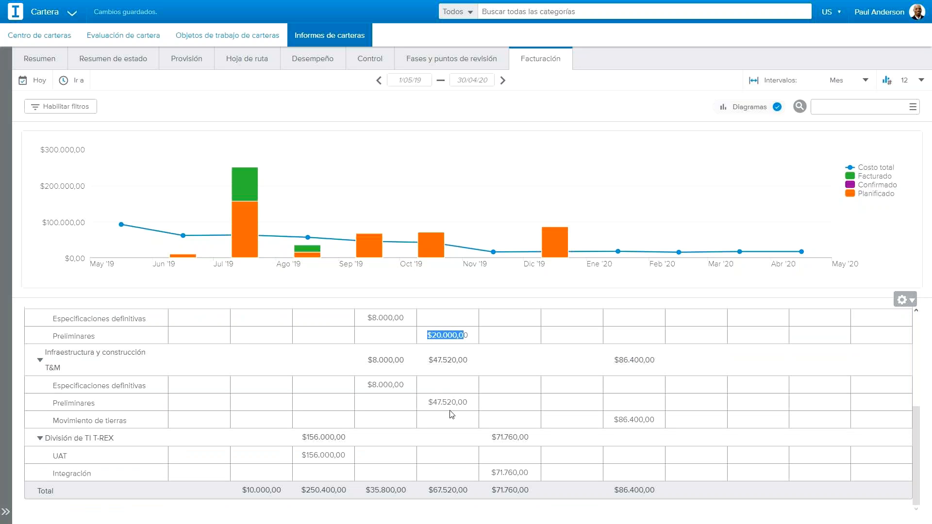
pyautogui.moveTo(428, 403); pyautogui.dragTo(468, 403)
pyautogui.scroll(5, 444, 330)
pyautogui.moveTo(375, 243)
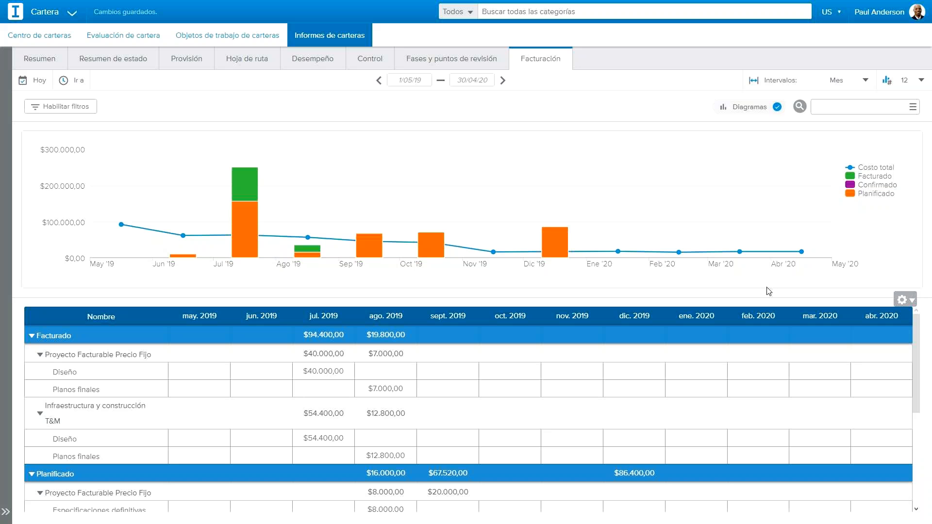
# Step: Hide and show again the Planificado, Facturado and Confirmado series in the billing chart, and inspect the July 2019 bar
pyautogui.click(854, 195)
pyautogui.doubleClick(853, 195)
pyautogui.doubleClick(853, 195)
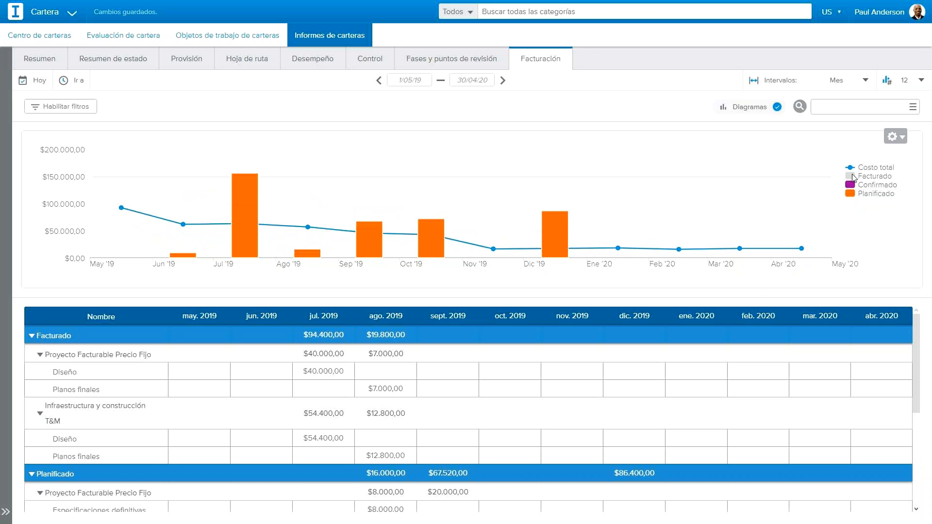
pyautogui.click(855, 195)
pyautogui.click(855, 195)
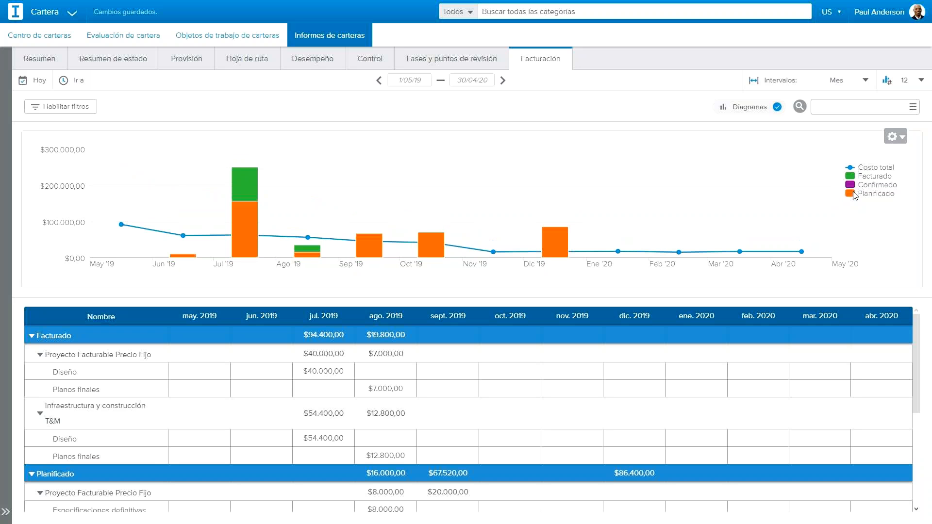
pyautogui.click(855, 177)
pyautogui.click(855, 178)
pyautogui.click(849, 187)
pyautogui.click(849, 187)
pyautogui.moveTo(244, 190)
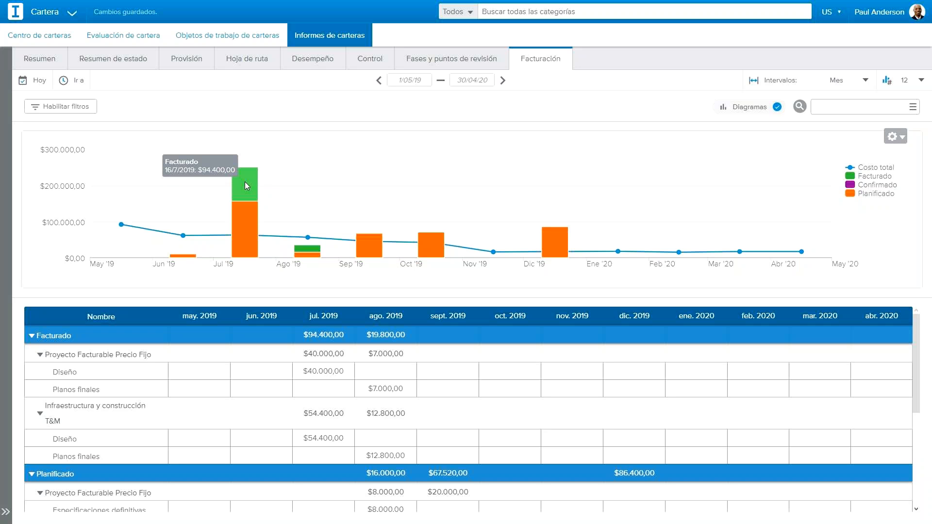
pyautogui.moveTo(240, 220)
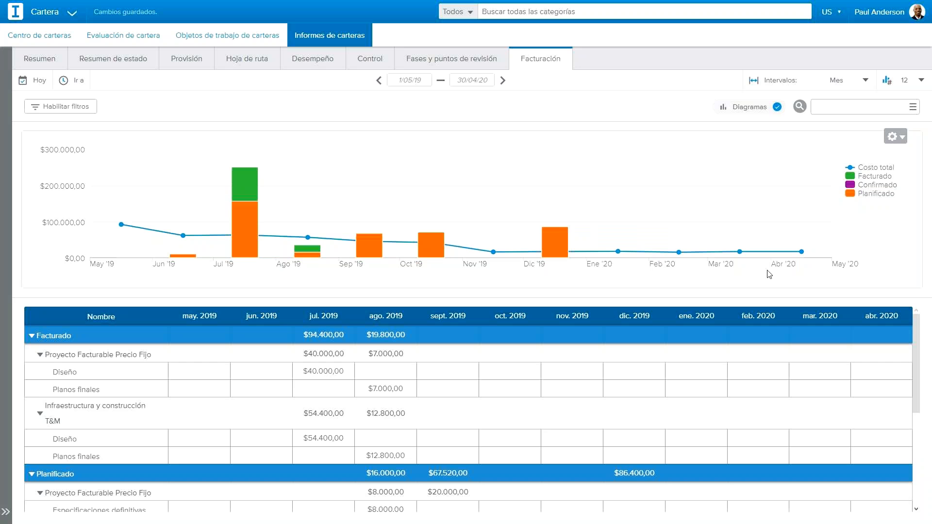
# Step: Return to the project billing report of Consultoría de TI para T-REX and examine its summary, income charts and purchase orders
pyautogui.hotkey('alt', 'Tab')
pyautogui.hotkey('alt', 'Tab')
pyautogui.hotkey('alt', 'shift', 'Tab')
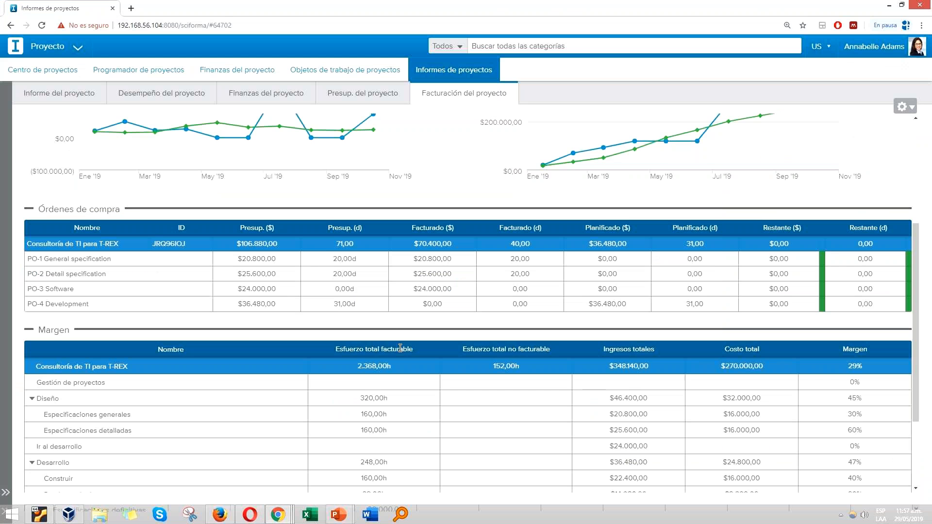
pyautogui.scroll(4, 400, 349)
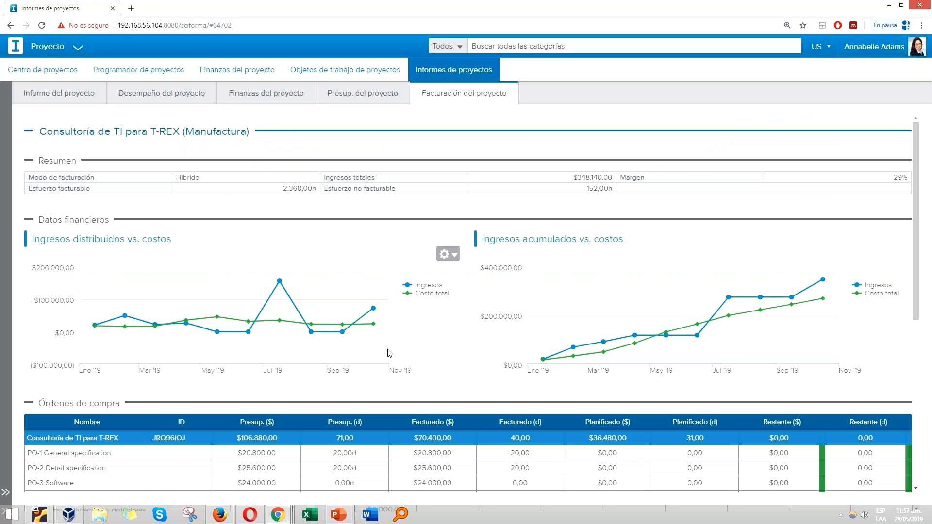
pyautogui.scroll(-1, 420, 393)
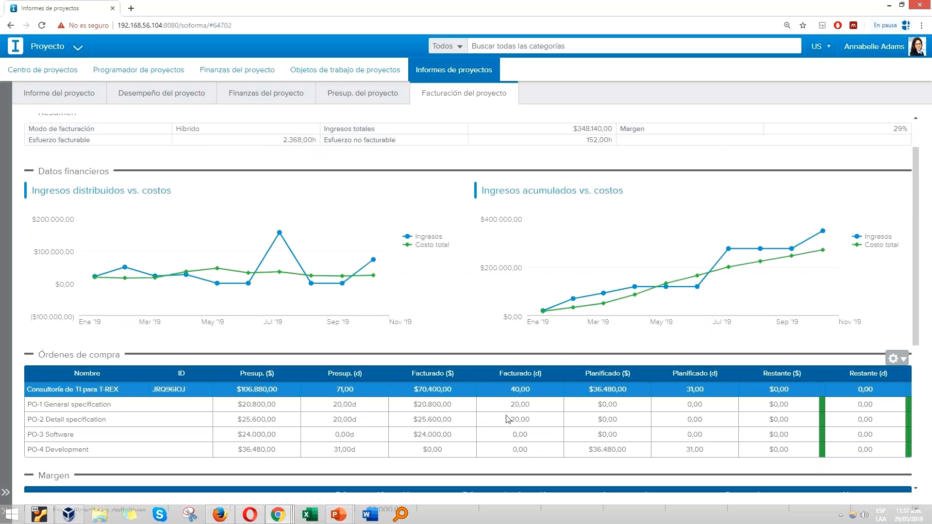
pyautogui.scroll(1, 661, 410)
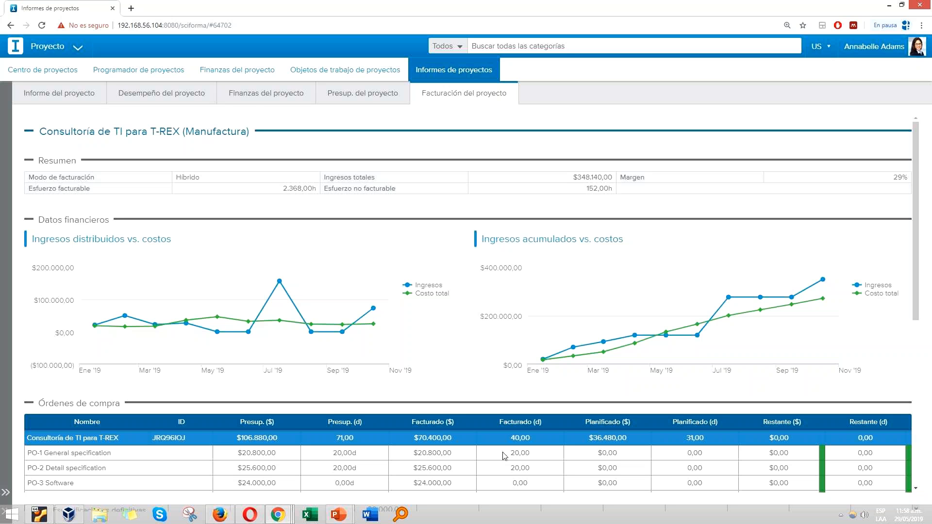
# Step: Switch to the administrator's Sciforma window and open the Actualización de la versión de CRM project in Programador de proyectos
pyautogui.click(79, 47)
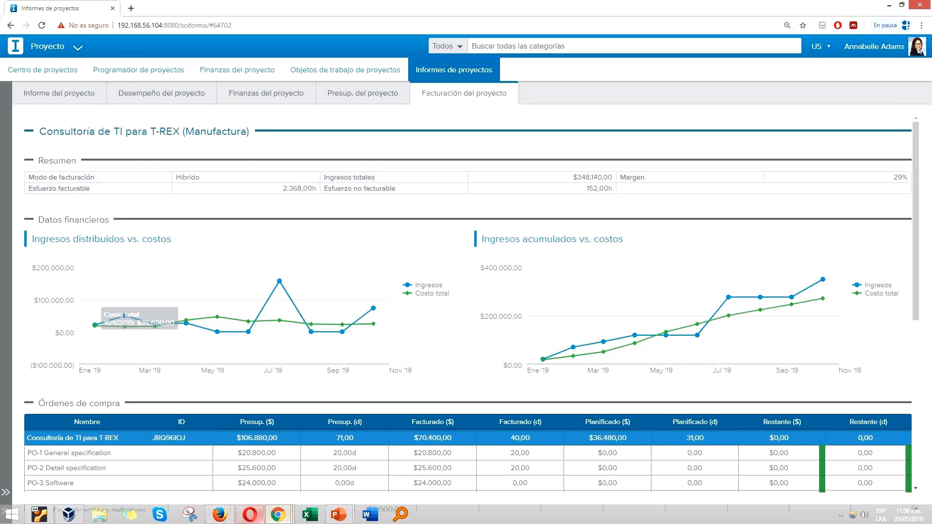
pyautogui.click(237, 518)
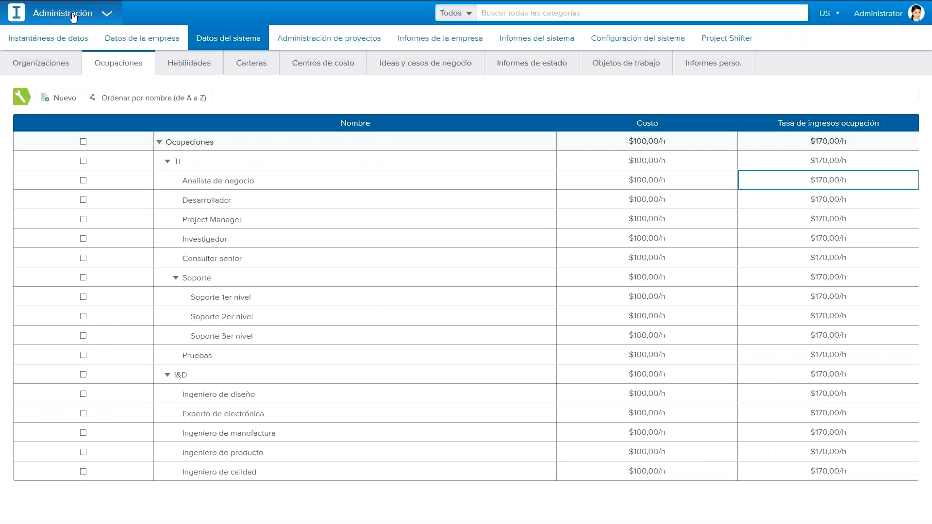
pyautogui.click(73, 17)
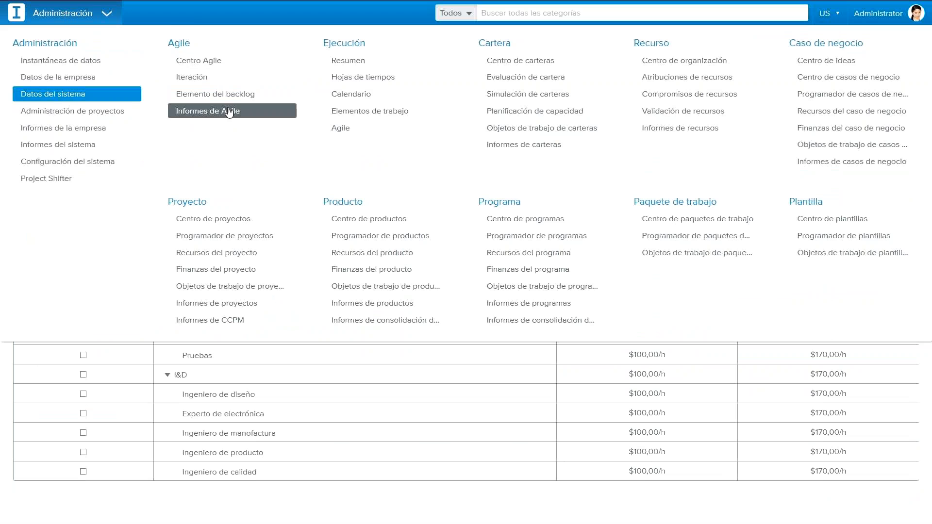
pyautogui.click(216, 242)
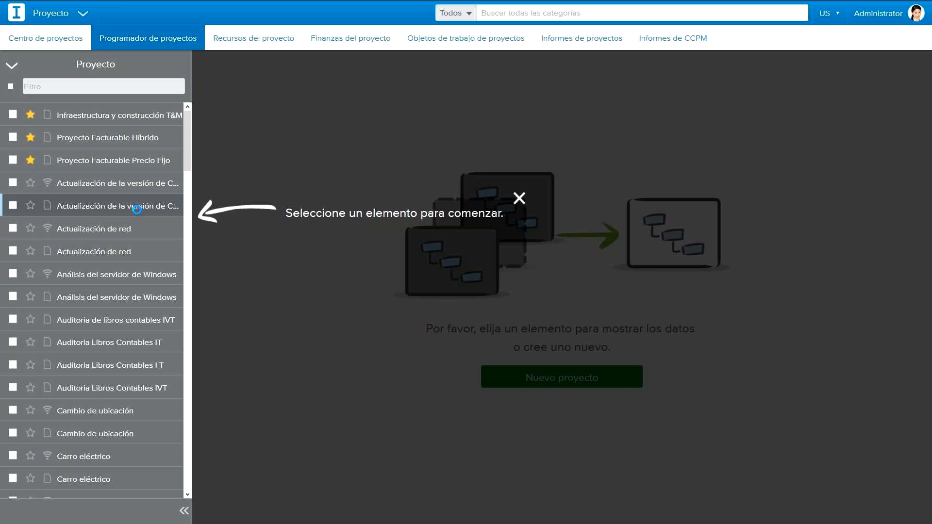
pyautogui.click(133, 206)
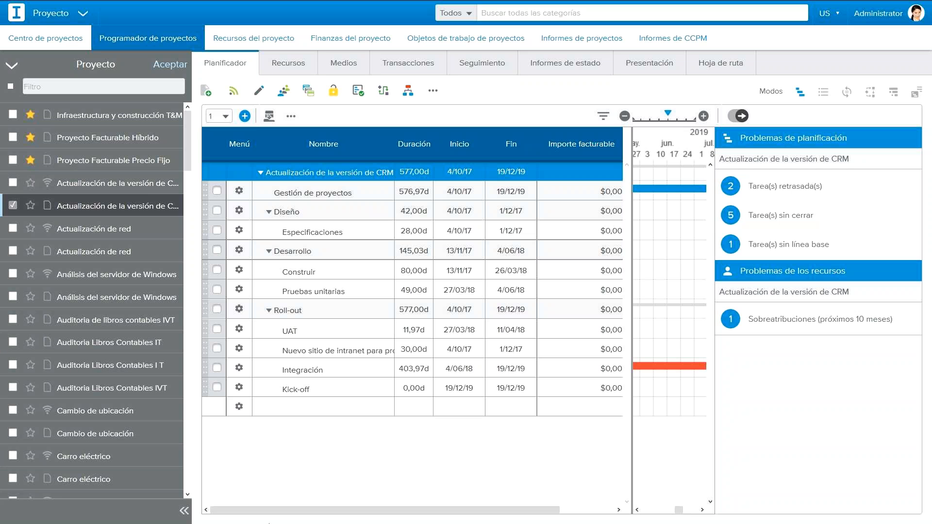
# Step: Go to Centro Agile and open the Actualización de red project's definition
pyautogui.click(84, 22)
pyautogui.click(206, 68)
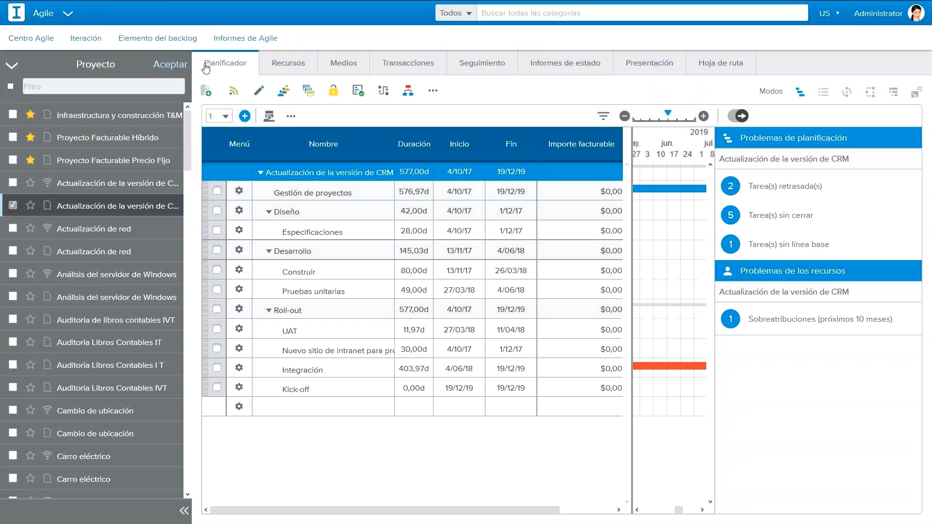
pyautogui.click(103, 140)
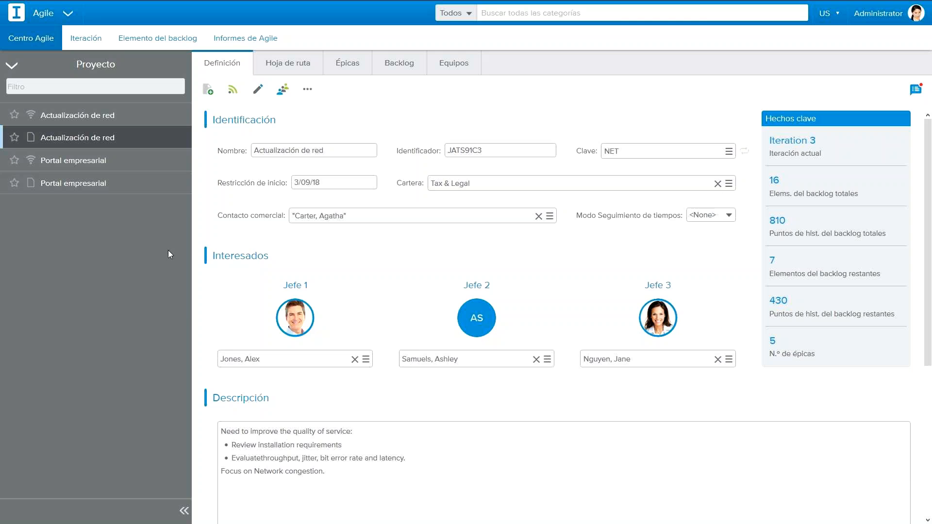
# Step: Switch to the PowerPoint window showing the Facturación en Sciforma slide of the Webinar Billing 29 05 2019 presentation
pyautogui.hotkey('alt', 'Tab')
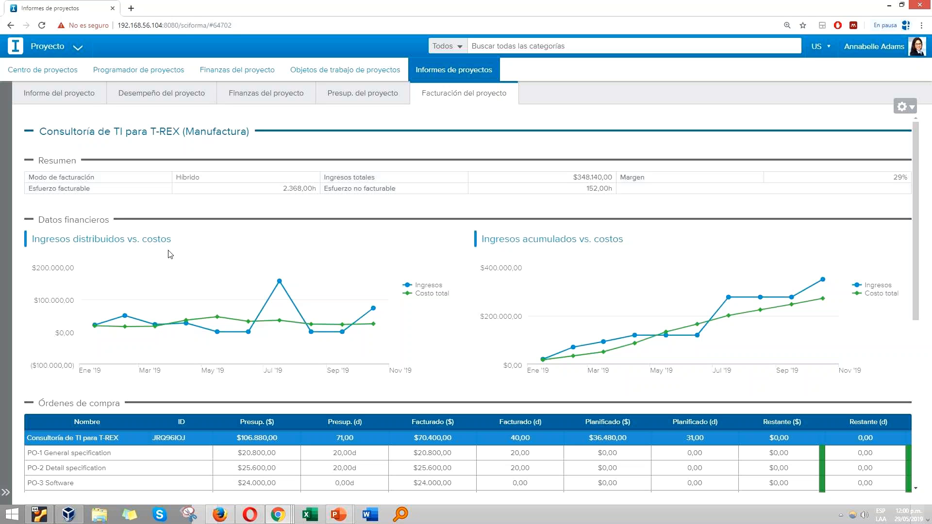
pyautogui.hotkey('alt', 'Tab')
pyautogui.hotkey('alt', 'Tab')
pyautogui.hotkey('alt', 'Tab')
pyautogui.hotkey('alt', 'Tab')
pyautogui.hotkey('alt', 'Tab')
pyautogui.hotkey('alt', 'Tab')
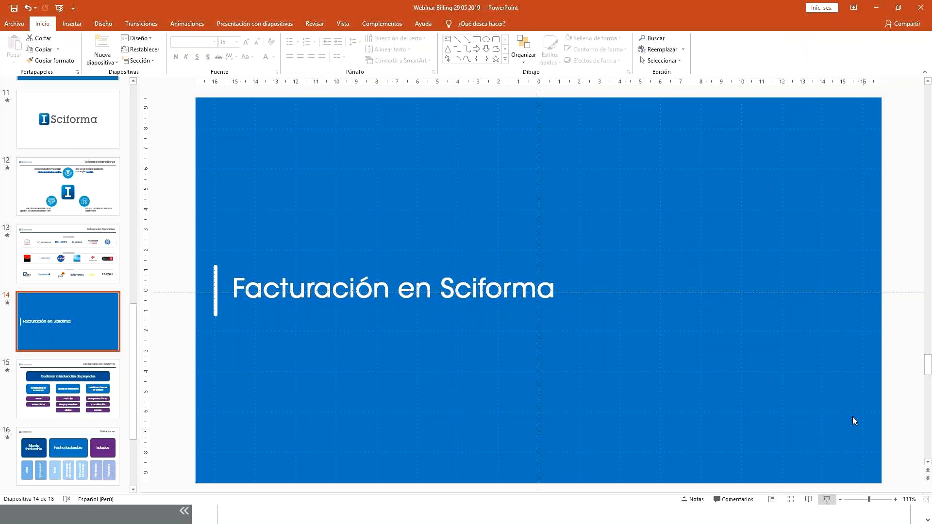
# Step: Select slide 18, Preguntas y respuestas, and start the slide show from it
pyautogui.scroll(-3, 87, 397)
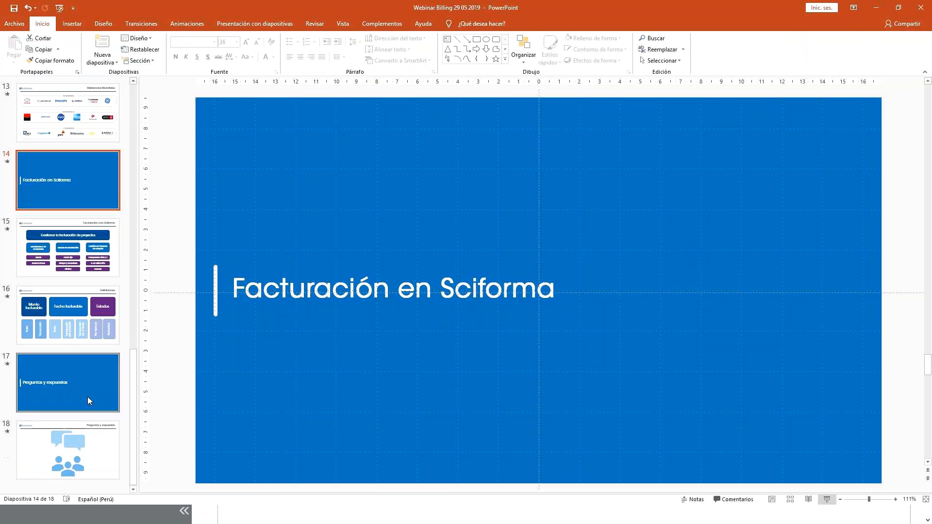
pyautogui.click(94, 439)
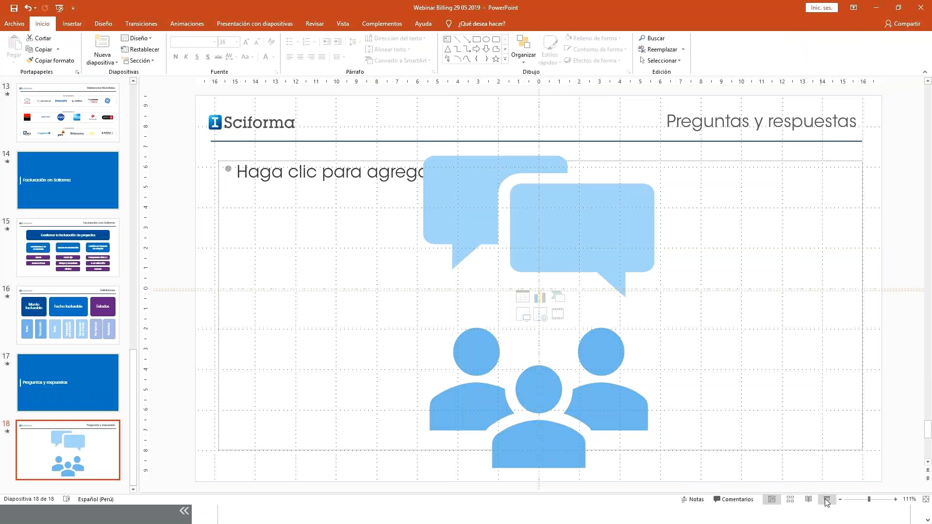
pyautogui.click(827, 499)
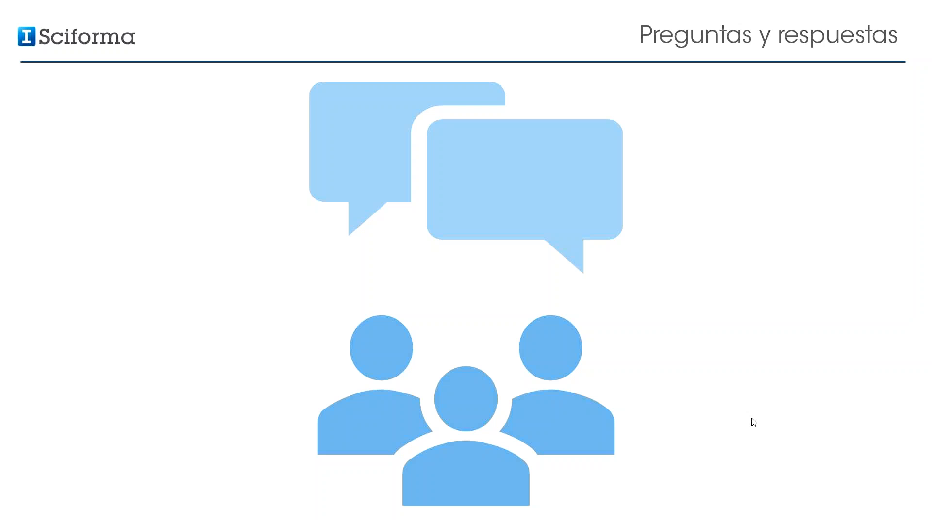
# Step: Switch to the Chrome window with Informes de proyectos and open sciforma.com in a new tab
pyautogui.hotkey('alt', 'Tab')
pyautogui.hotkey('alt', 'Tab')
pyautogui.hotkey('alt', 'Tab')
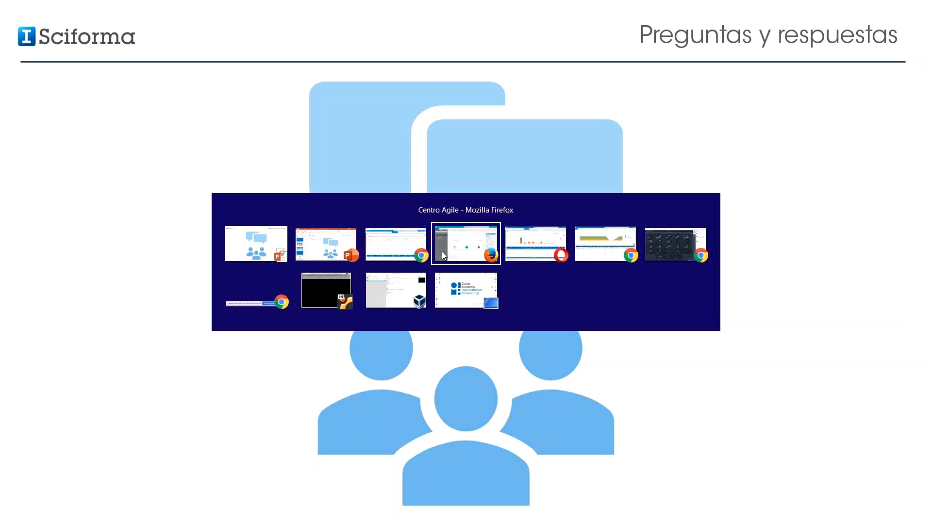
pyautogui.click(396, 245)
pyautogui.click(129, 9)
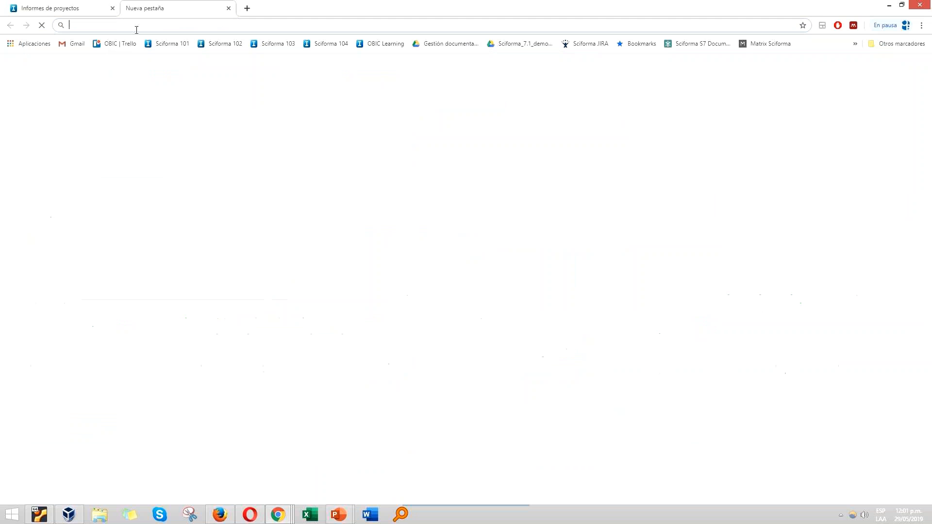
pyautogui.write('sci')
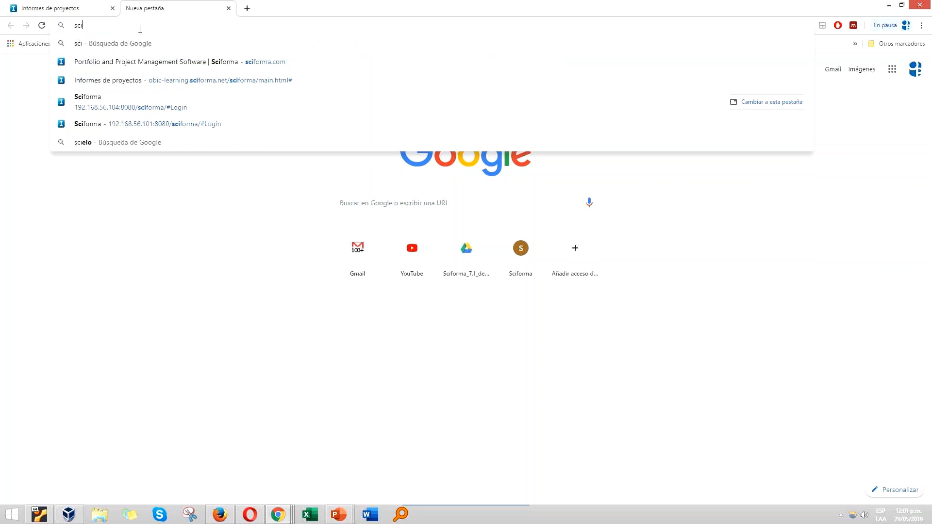
pyautogui.write('form')
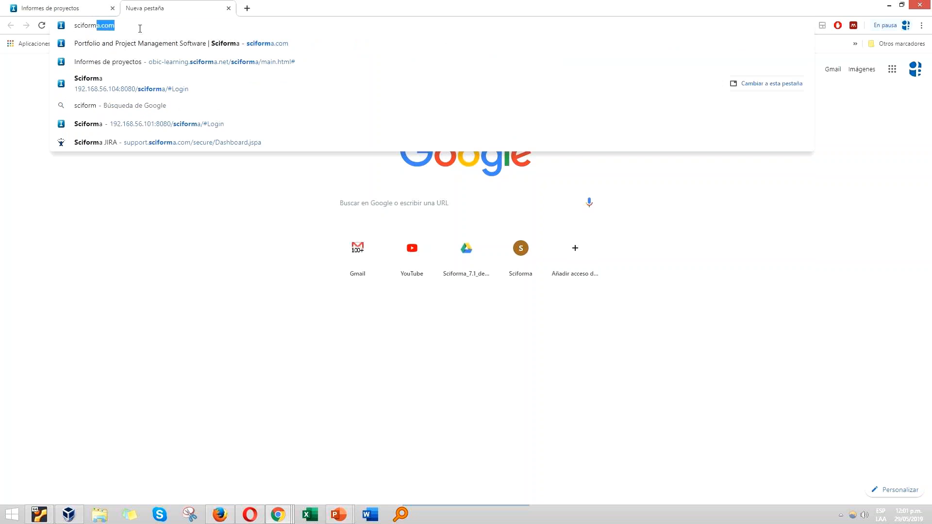
pyautogui.press('Return')
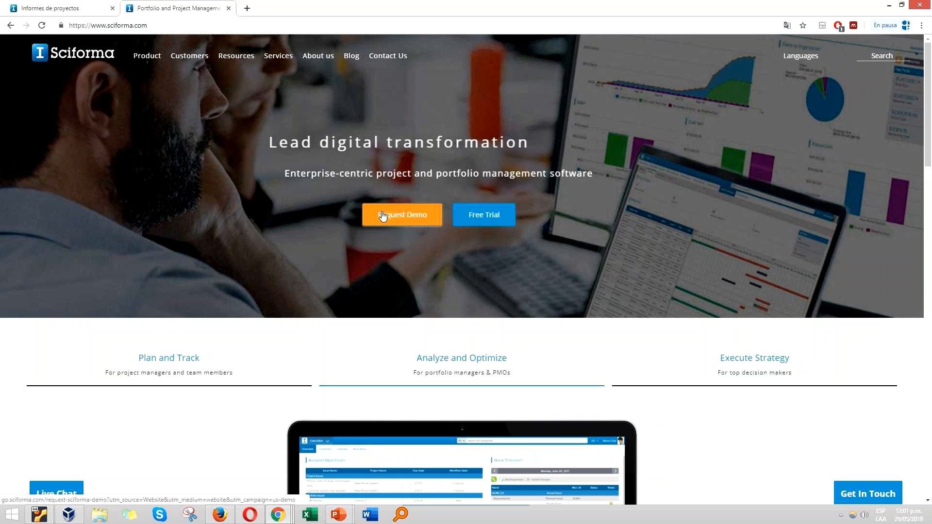
# Step: Open the Contact Us page of the Sciforma website and look over the contact details by country
pyautogui.click(375, 56)
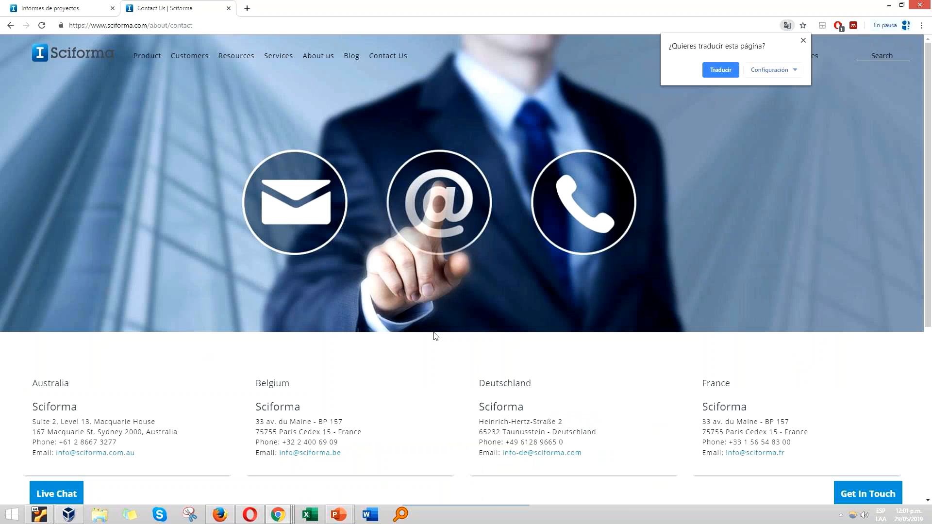
pyautogui.scroll(-5, 434, 337)
pyautogui.scroll(5, 432, 337)
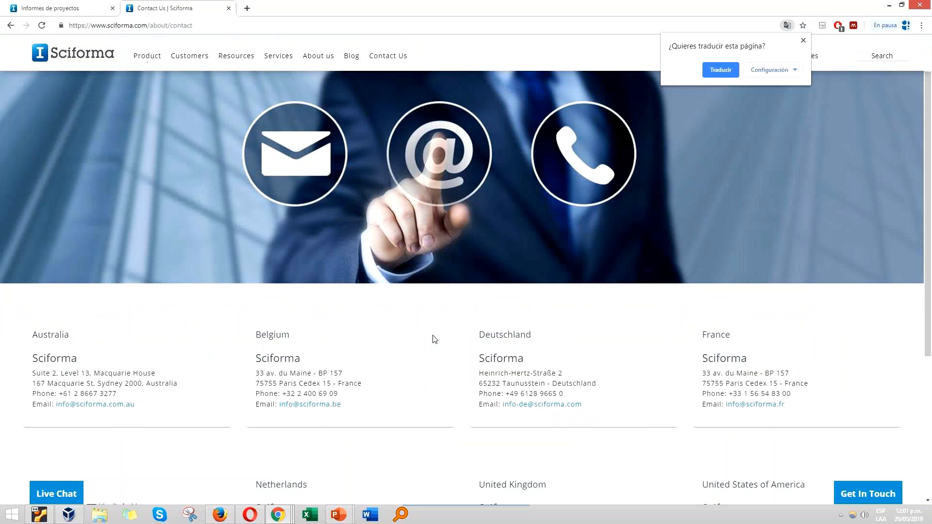
# Step: Return to the Informes de proyectos tab and switch back to the running PowerPoint slide show of Preguntas y respuestas
pyautogui.click(41, 4)
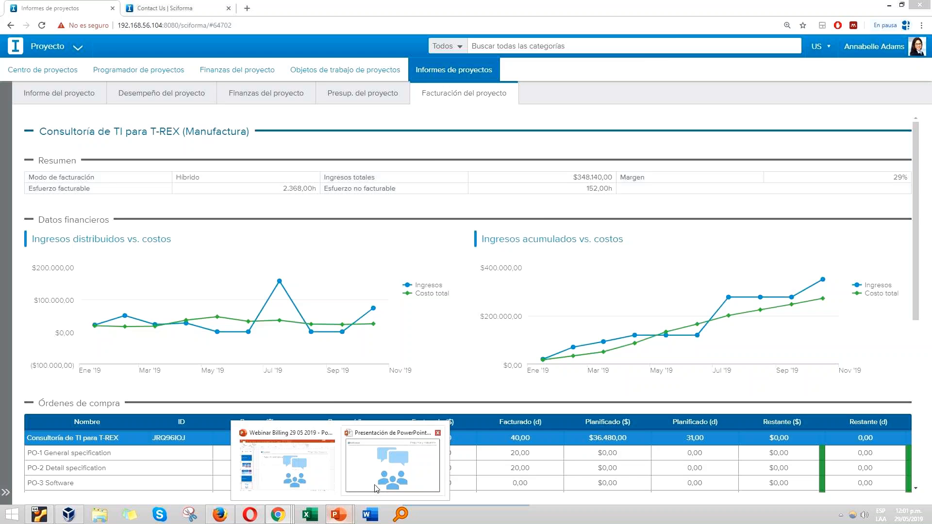
pyautogui.click(396, 461)
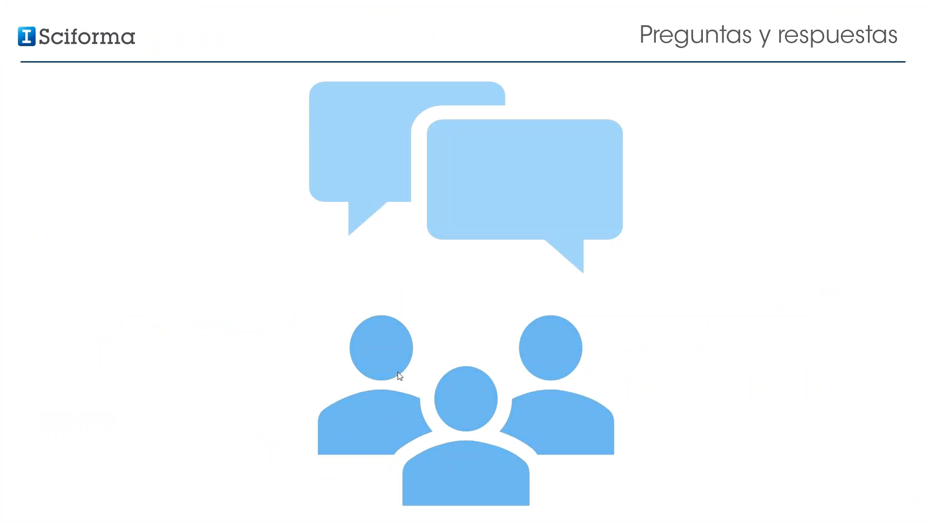